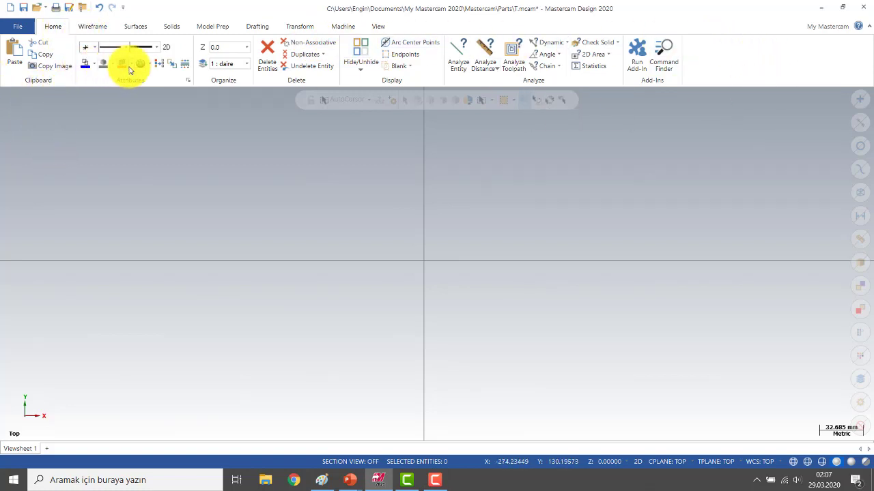
# Step: Draw a horizontal two-endpoint line above the X axis, left of the Y axis
pyautogui.click(96, 27)
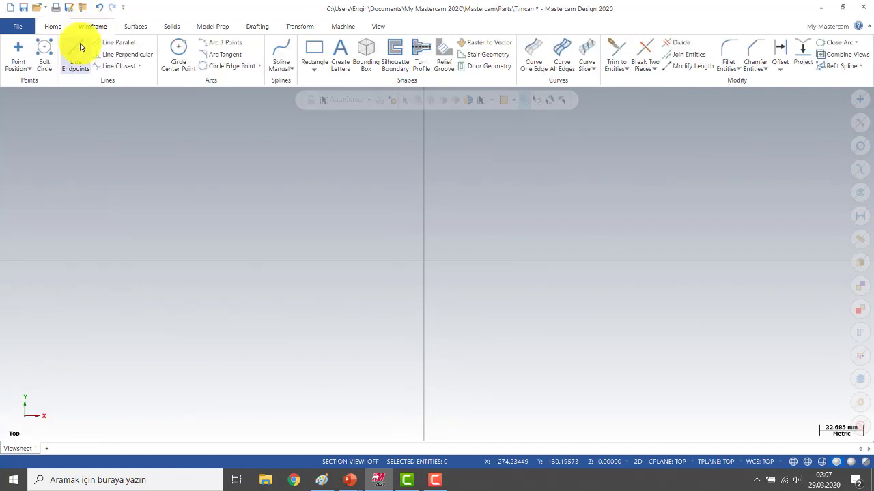
pyautogui.click(78, 57)
pyautogui.click(182, 159)
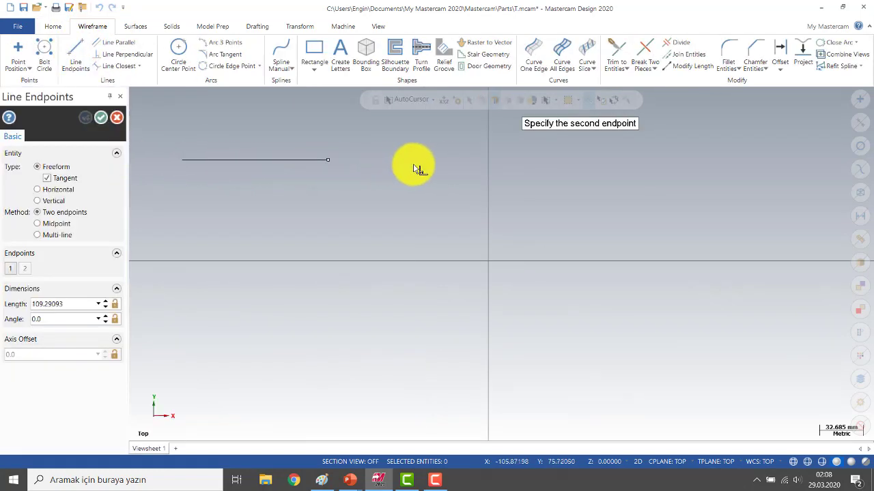
pyautogui.click(432, 166)
pyautogui.click(101, 117)
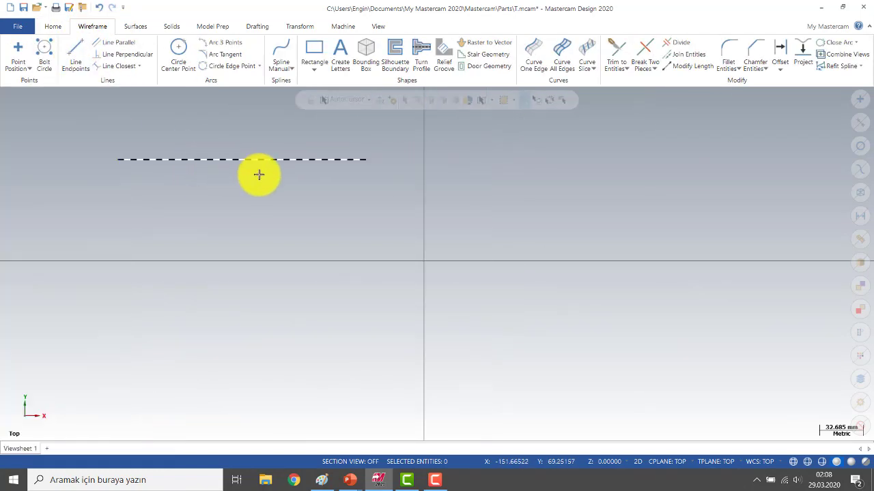
# Step: Set the wireframe color to bright green and draw a horizontal line of similar length just below the blue line
pyautogui.click(54, 27)
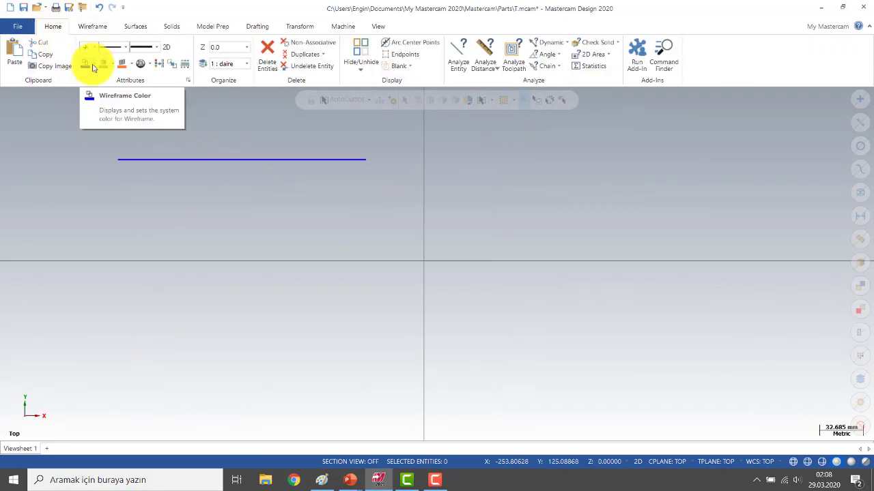
pyautogui.click(93, 66)
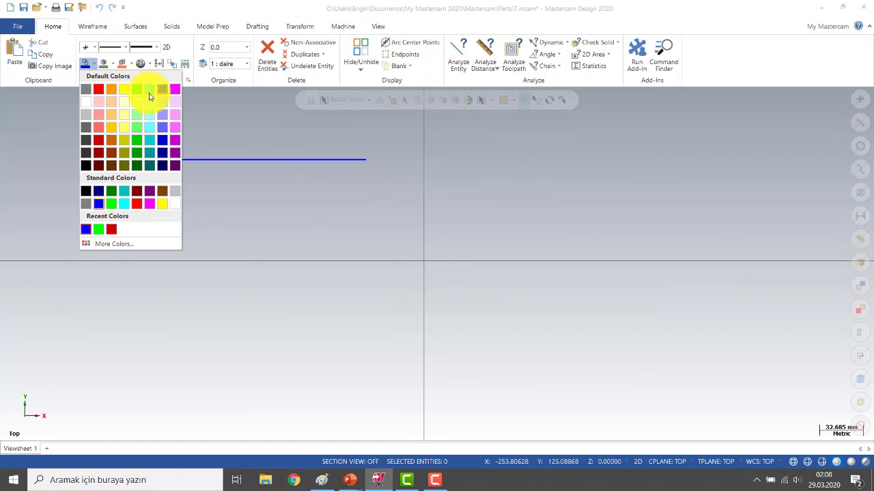
pyautogui.click(138, 91)
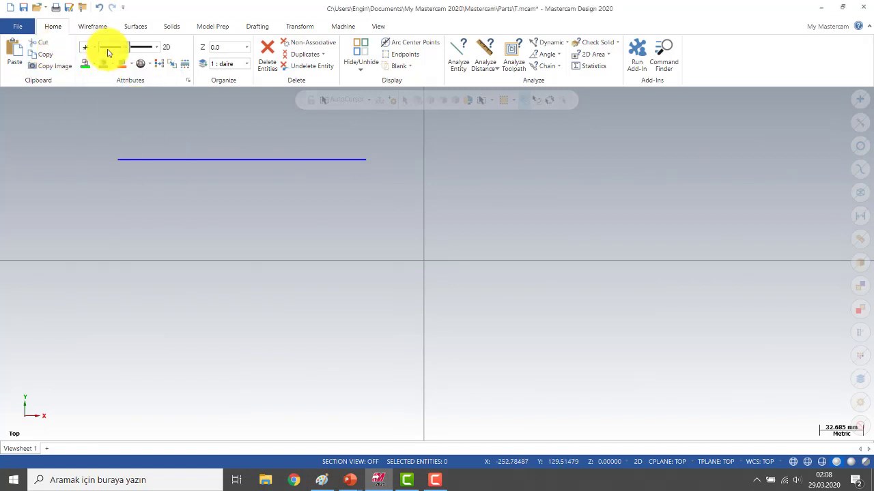
pyautogui.click(88, 30)
pyautogui.click(84, 56)
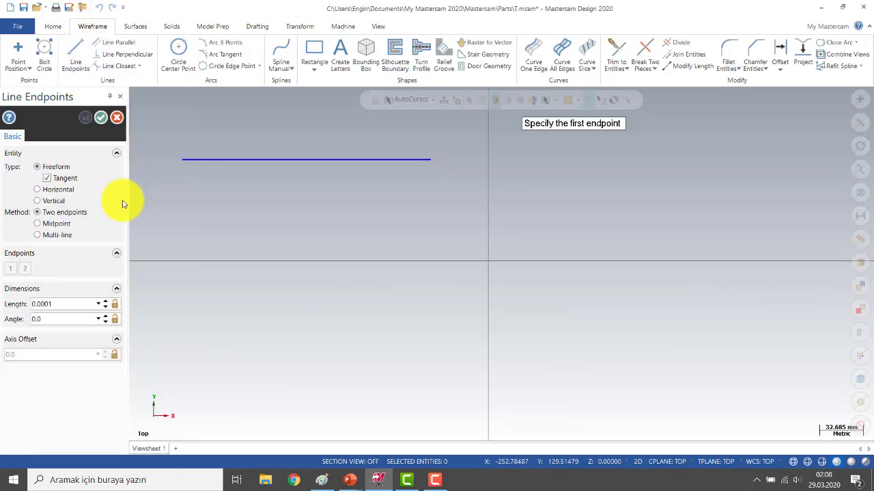
pyautogui.click(179, 202)
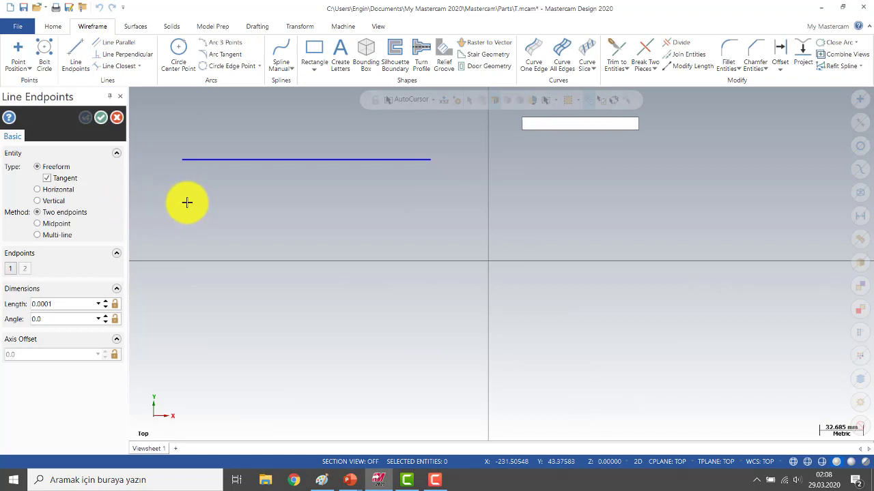
pyautogui.click(425, 202)
pyautogui.click(101, 118)
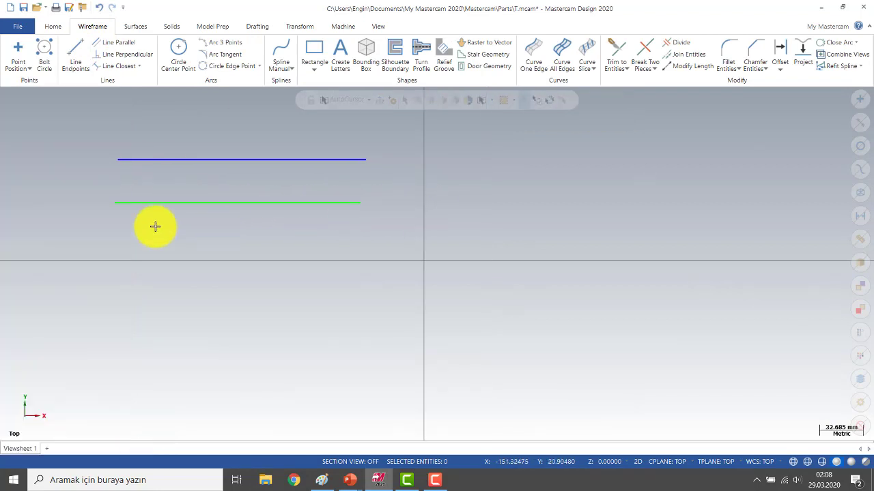
# Step: Set the line style to dash-dot and the wireframe color to dark red
pyautogui.click(52, 28)
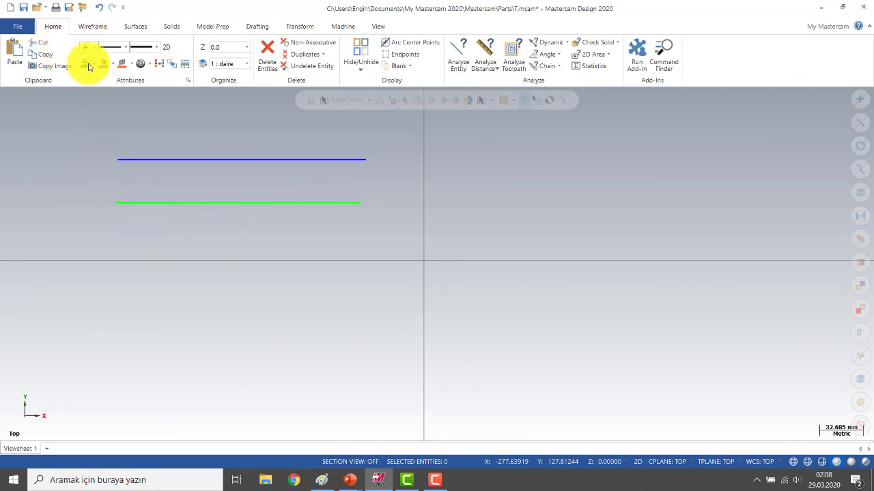
pyautogui.click(123, 48)
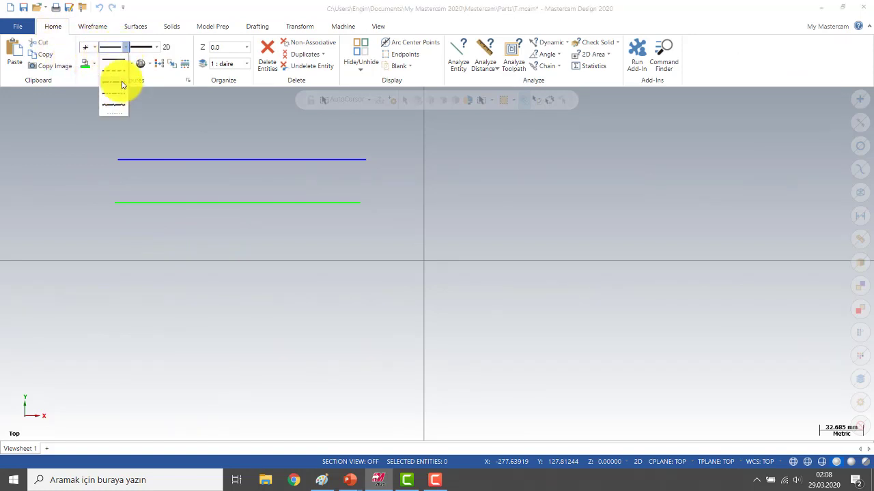
pyautogui.click(119, 82)
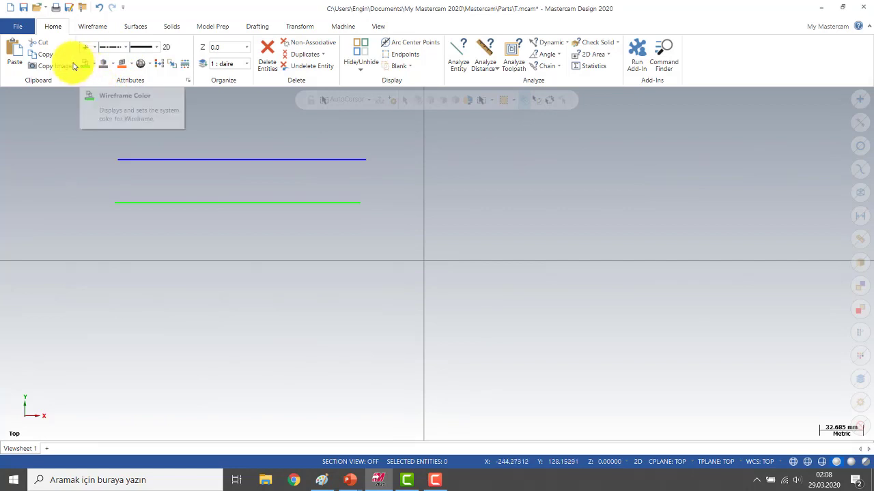
pyautogui.click(93, 64)
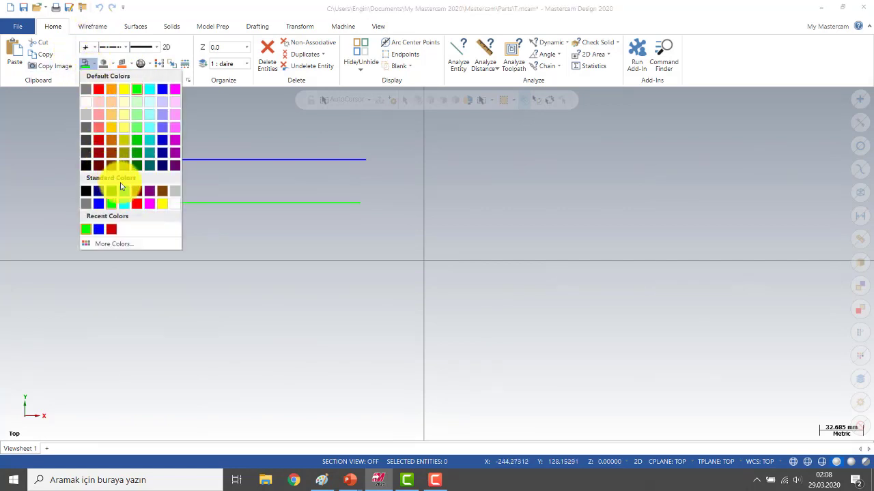
pyautogui.click(99, 140)
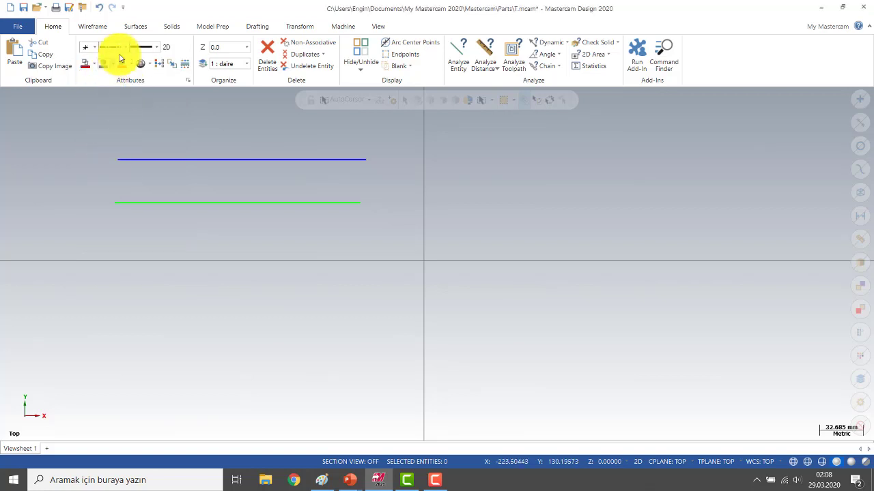
# Step: Draw a horizontal line about 176 mm long below the green line, just above the X axis
pyautogui.click(102, 27)
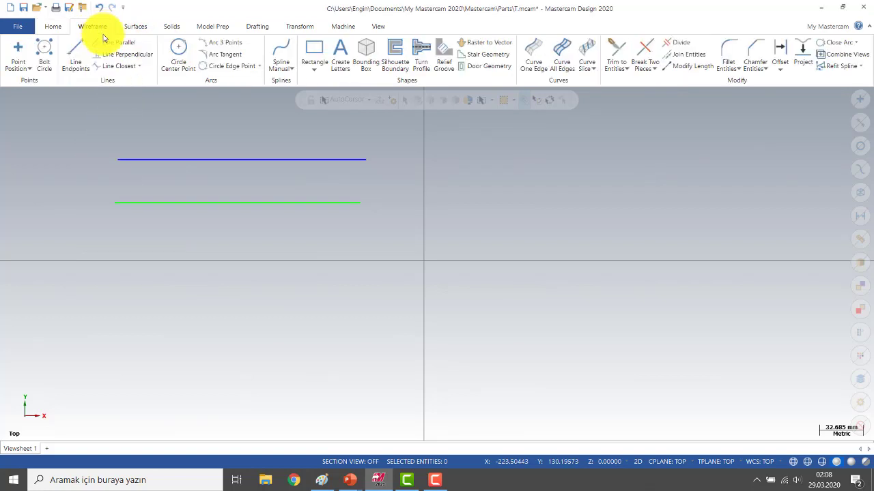
pyautogui.click(75, 55)
pyautogui.click(189, 239)
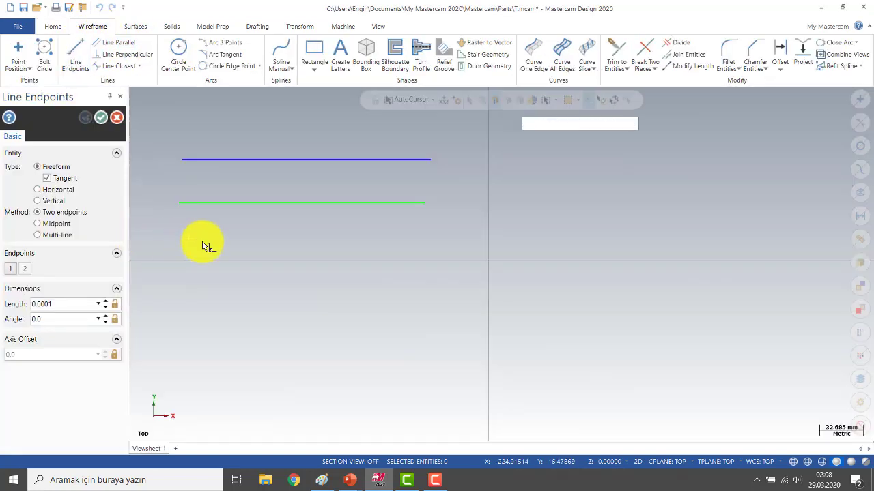
pyautogui.click(425, 245)
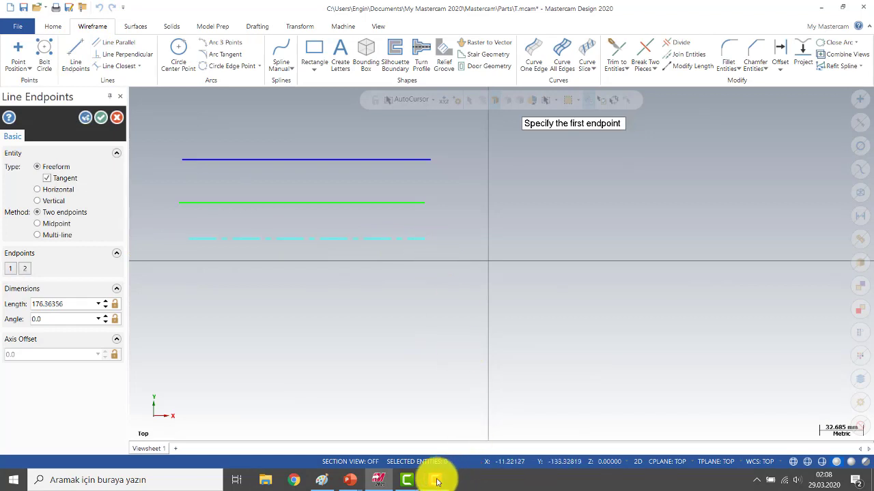
pyautogui.moveTo(437, 482)
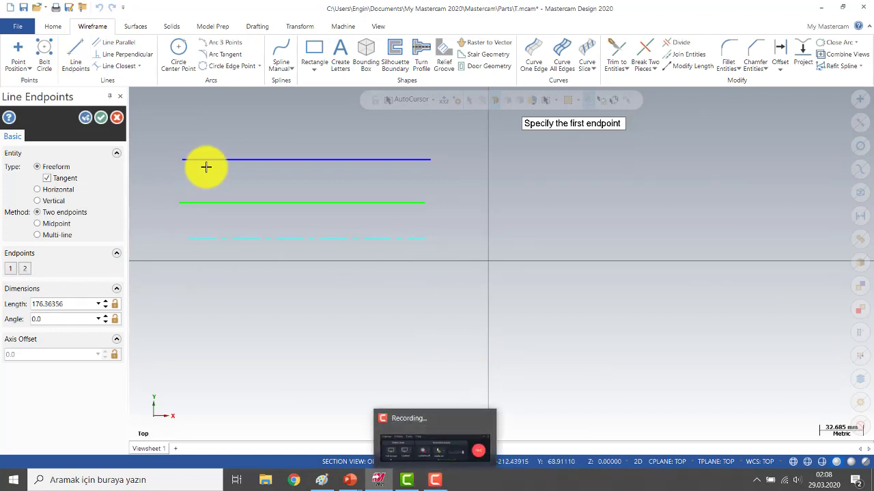
pyautogui.click(100, 117)
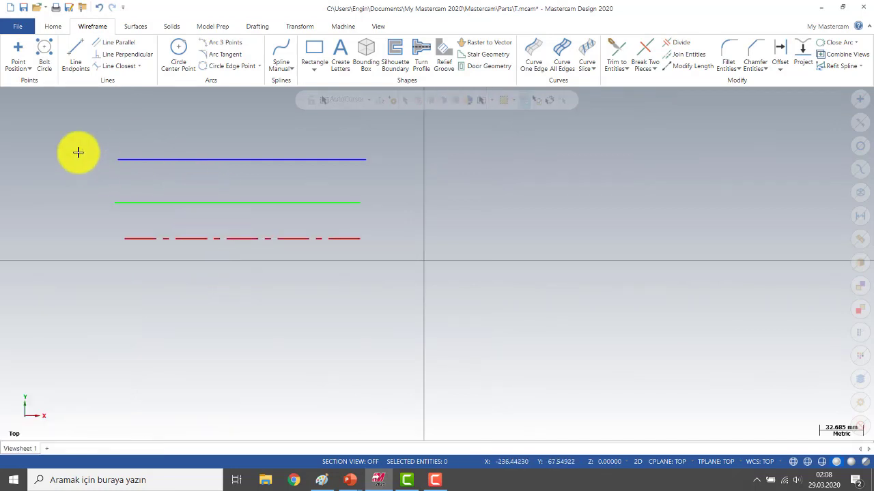
# Step: Set the wireframe color for new entities to blue
pyautogui.click(54, 29)
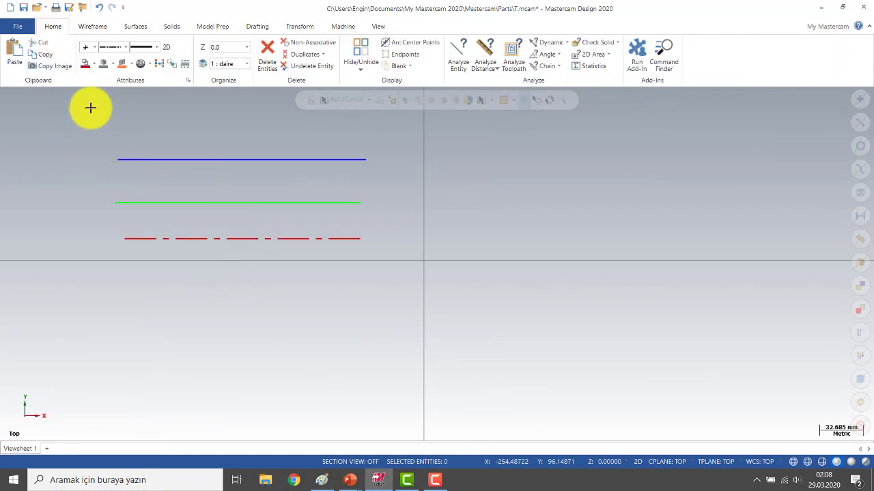
pyautogui.click(88, 64)
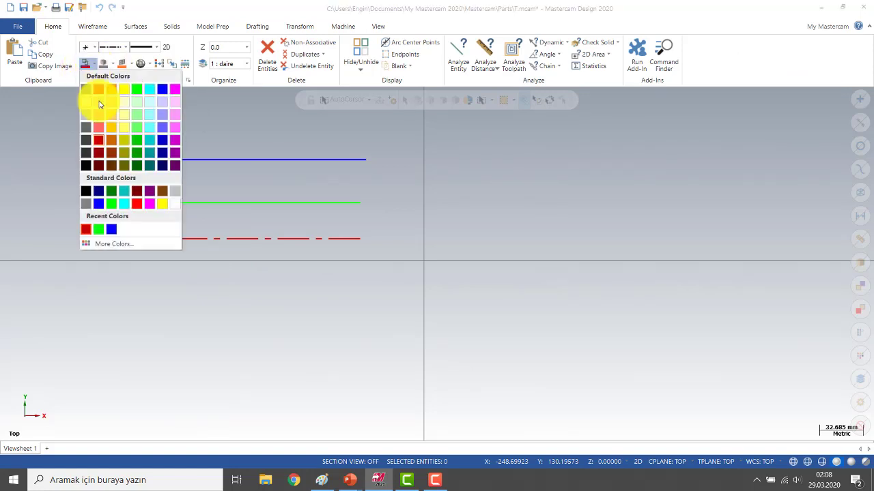
pyautogui.click(166, 92)
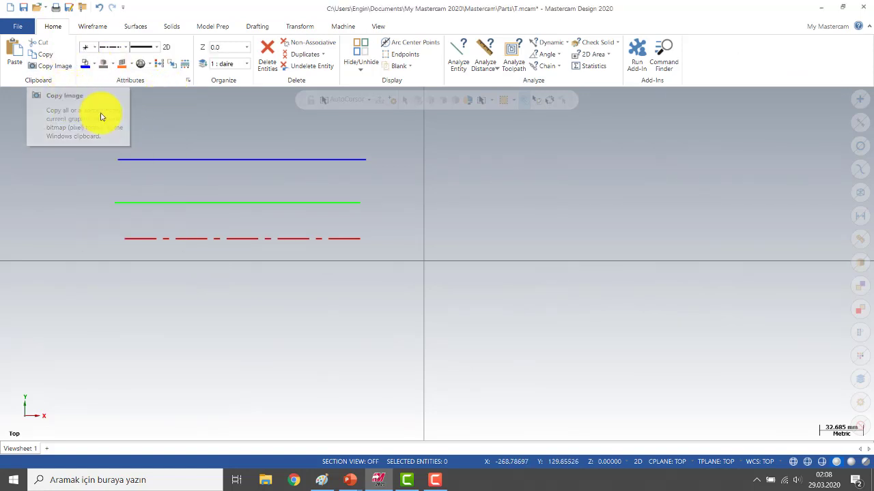
# Step: Examine the available solid colors, surface colors and the metal, plastic and glass material options
pyautogui.click(112, 65)
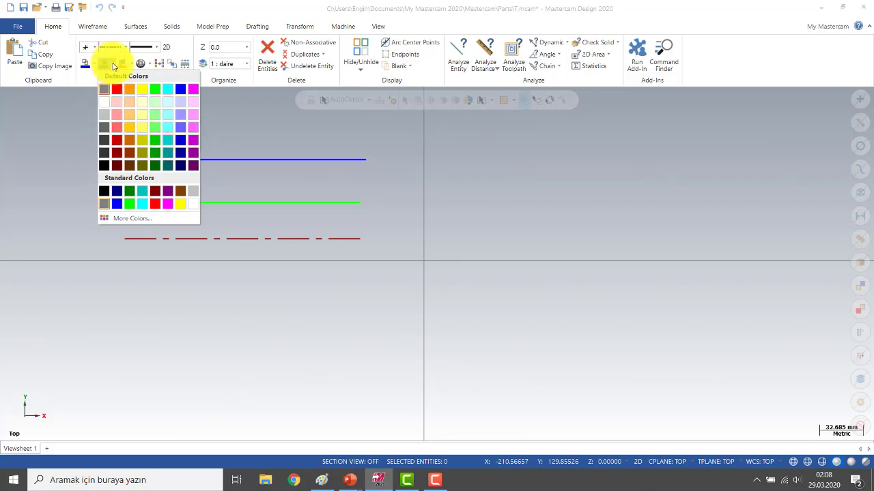
pyautogui.click(114, 65)
pyautogui.click(132, 65)
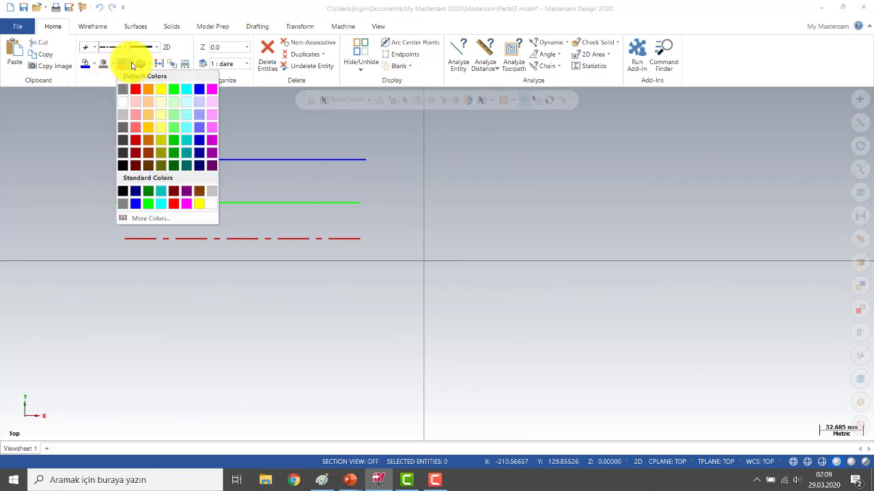
pyautogui.click(126, 65)
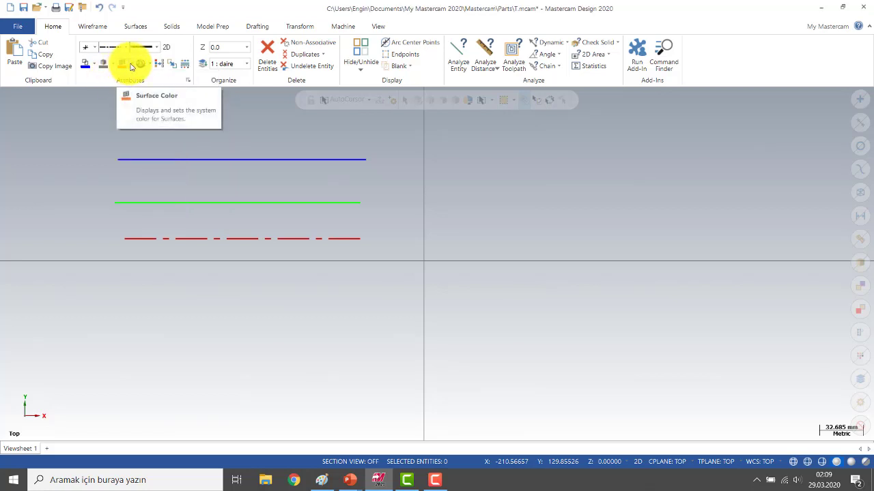
pyautogui.click(141, 64)
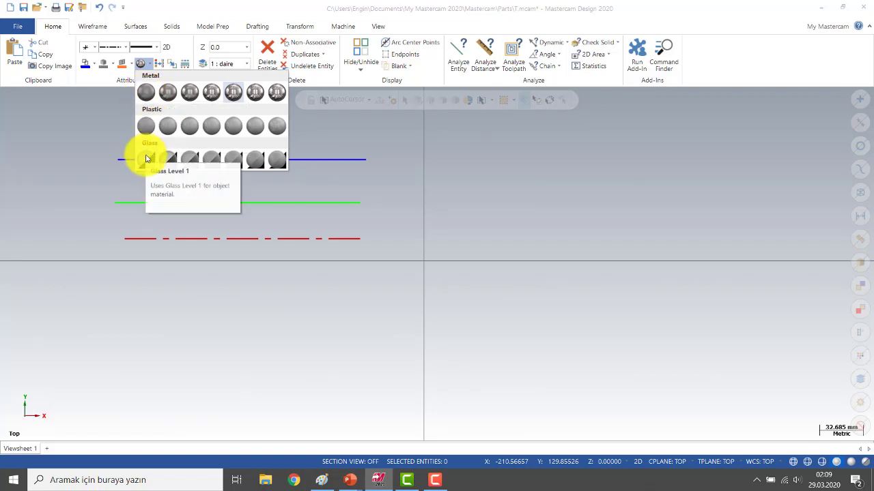
pyautogui.click(168, 16)
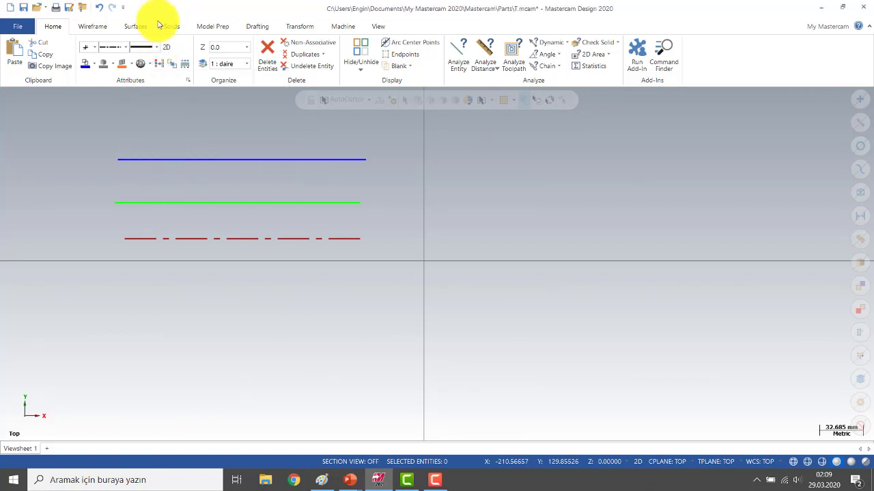
pyautogui.doubleClick(168, 14)
pyautogui.click(624, 12)
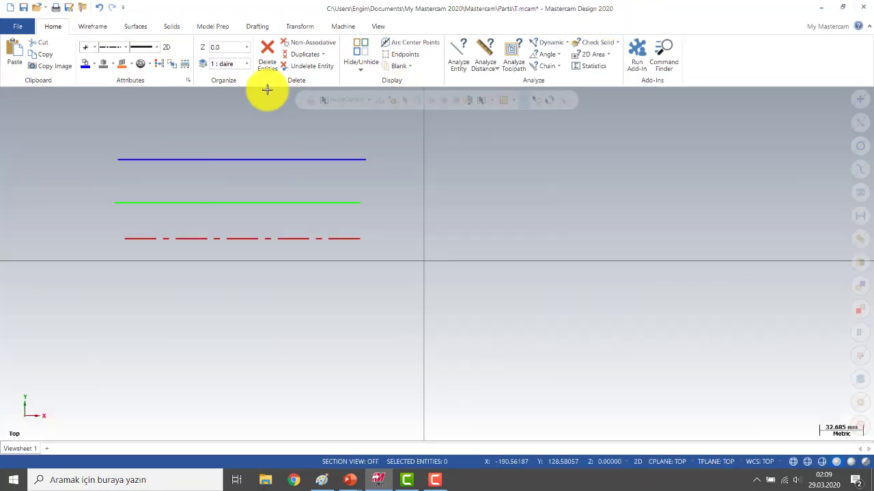
pyautogui.click(141, 64)
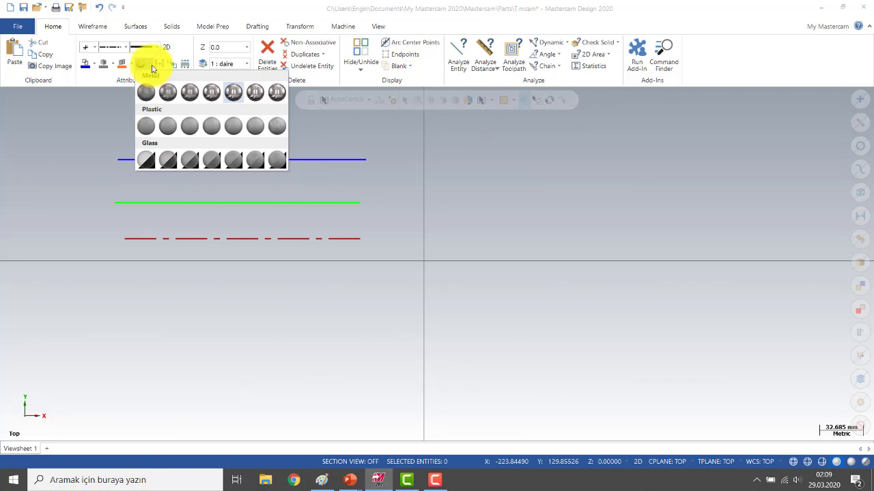
pyautogui.click(146, 68)
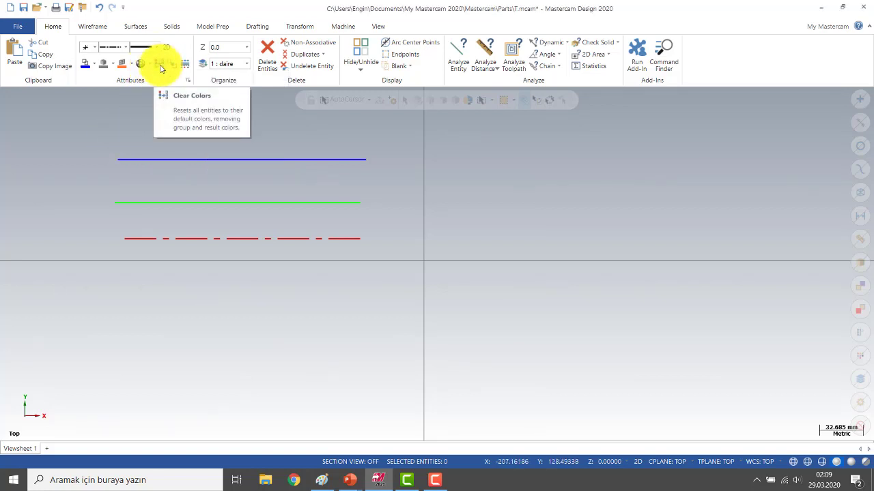
# Step: Draw a horizontal line about 137 mm long above the X axis, right of the Y axis
pyautogui.click(92, 27)
pyautogui.click(76, 55)
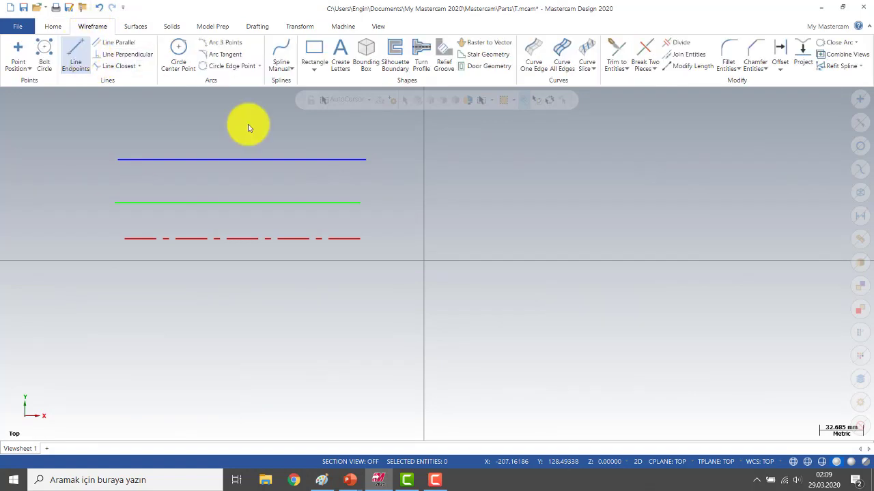
pyautogui.click(508, 208)
pyautogui.click(690, 208)
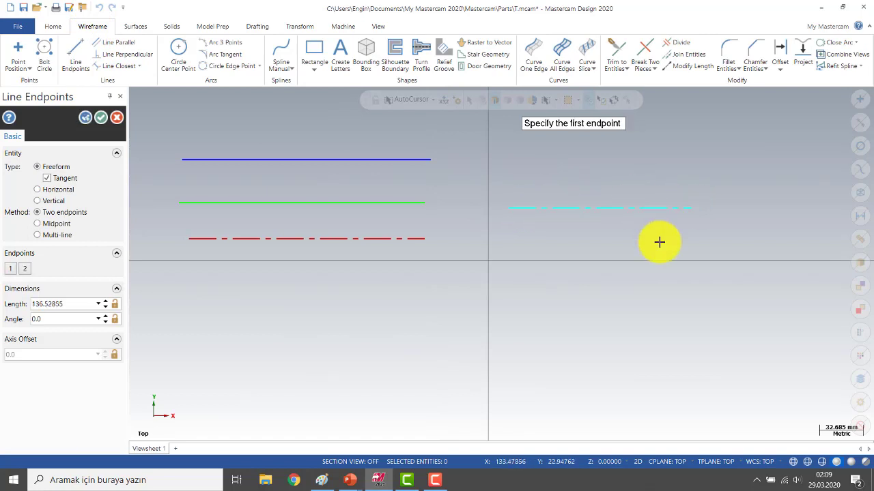
pyautogui.click(101, 117)
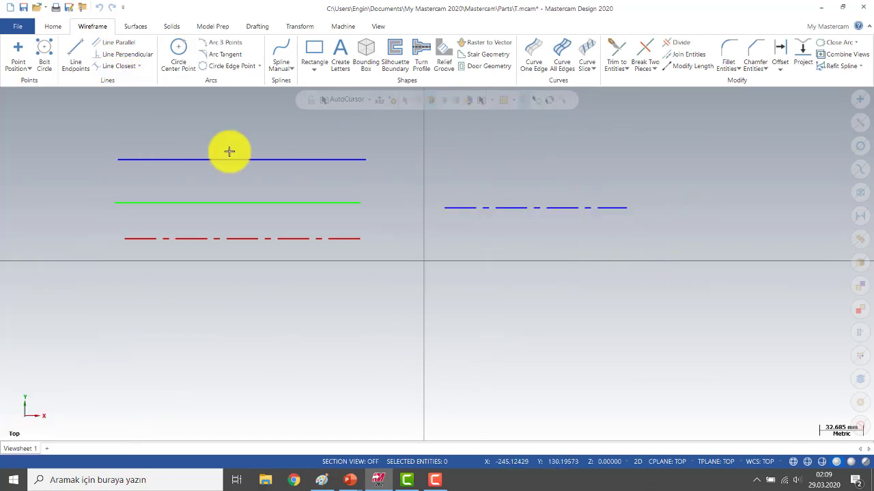
pyautogui.click(511, 208)
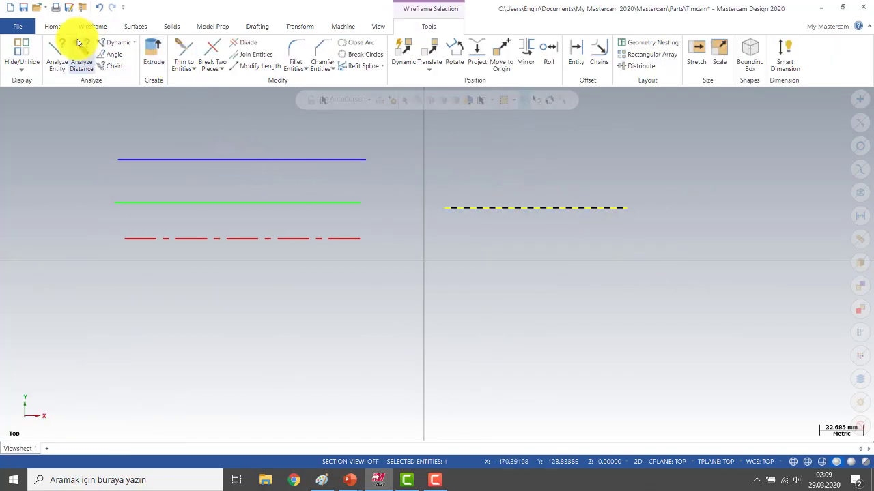
pyautogui.click(53, 30)
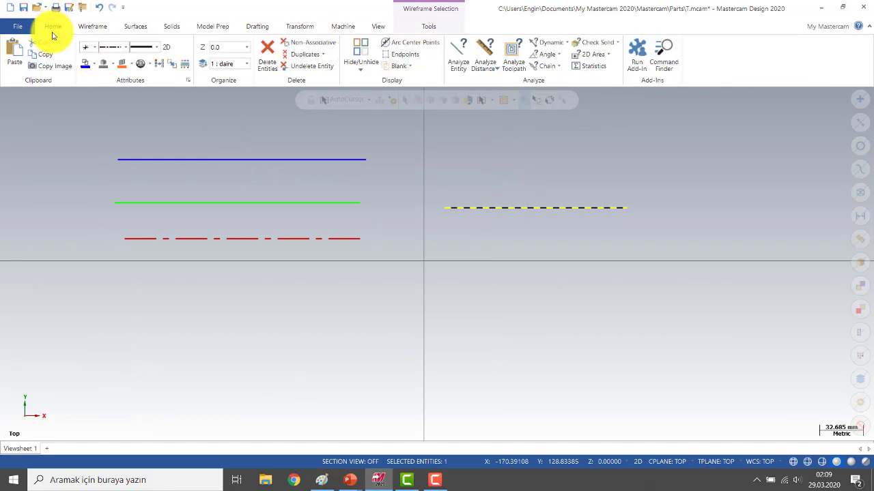
pyautogui.click(155, 64)
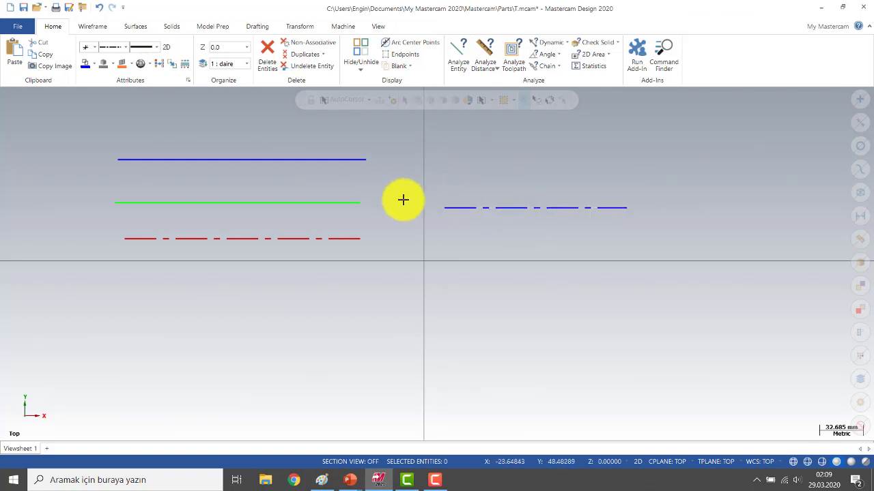
# Step: Take the active attributes from the green line and draw a horizontal line with them below the X axis, left of the Y axis
pyautogui.click(173, 69)
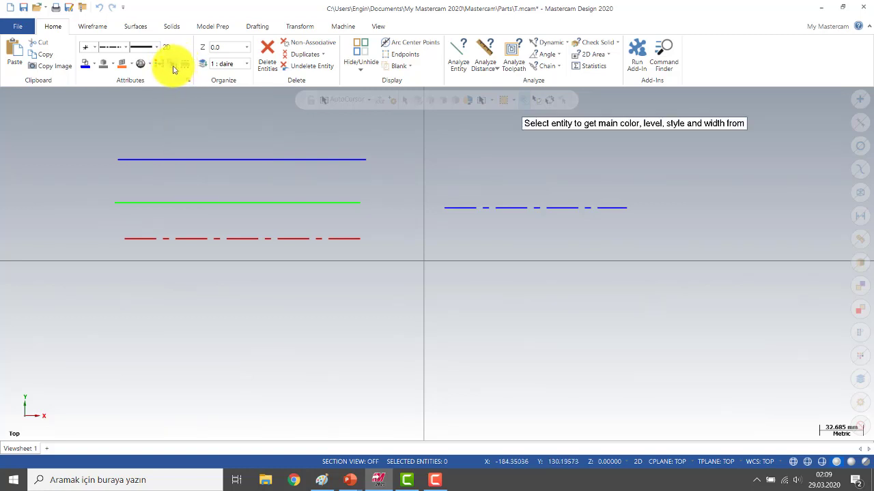
pyautogui.click(185, 205)
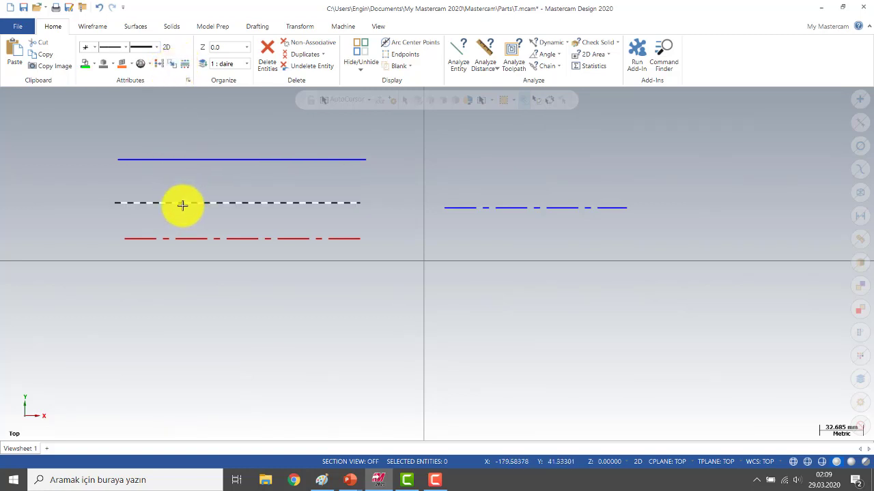
pyautogui.click(92, 26)
pyautogui.click(80, 52)
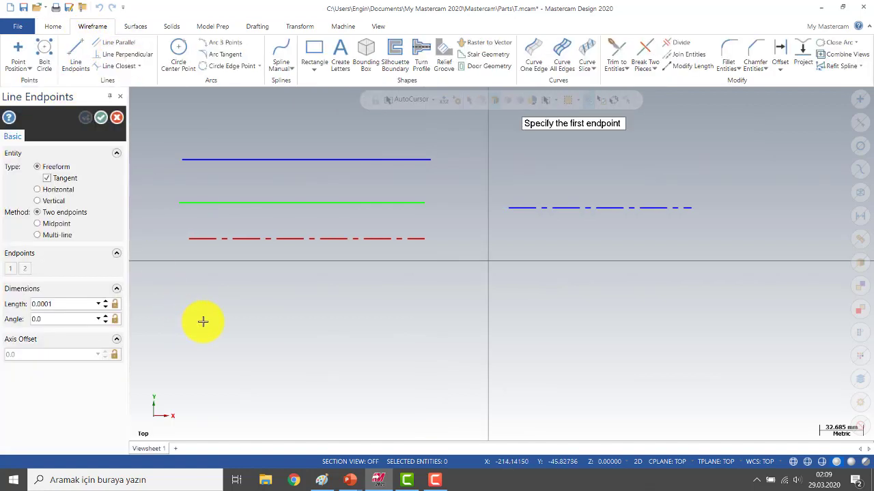
pyautogui.click(388, 329)
pyautogui.click(101, 117)
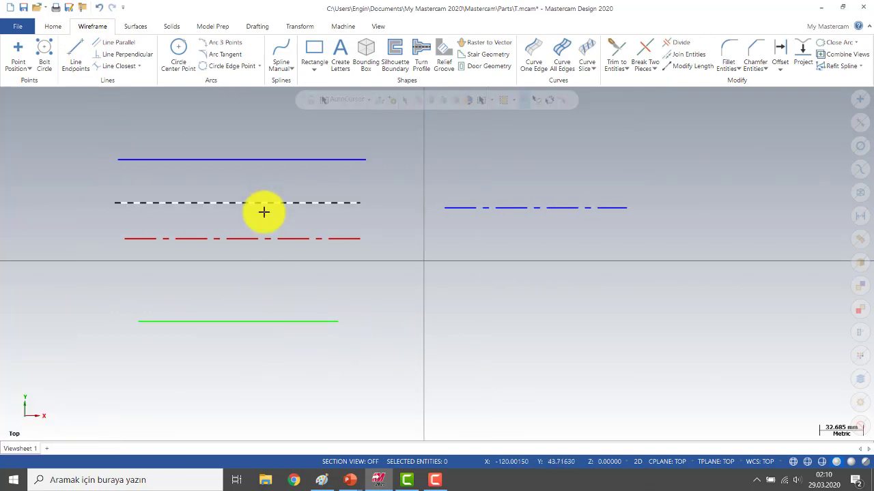
# Step: Take the active attributes from the red dash-dot line and draw a horizontal line about 145 mm long below the X axis, right of the Y axis
pyautogui.click(60, 30)
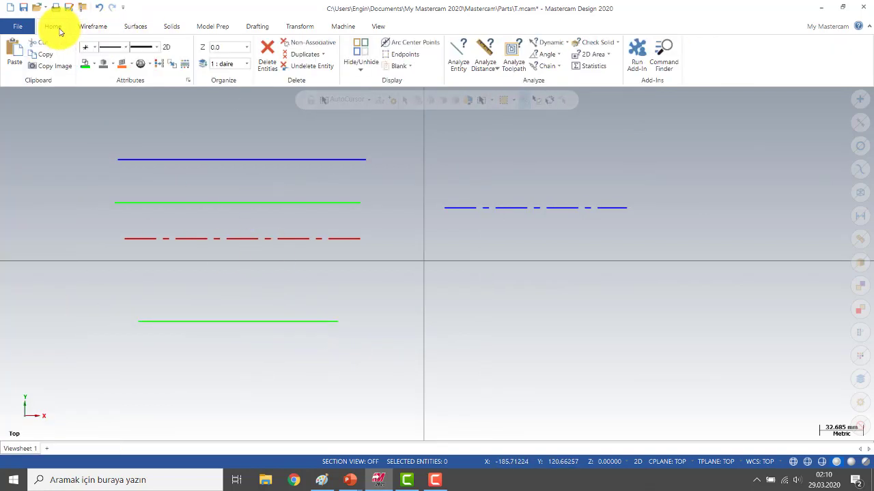
pyautogui.click(171, 65)
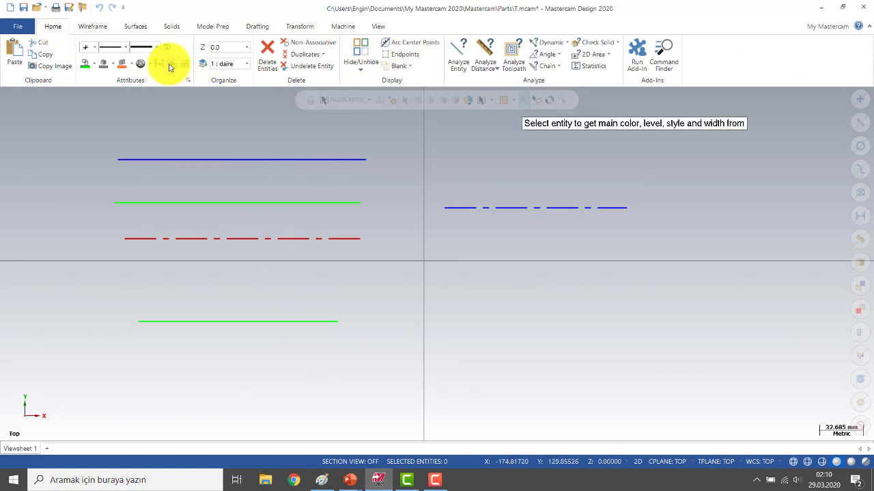
pyautogui.click(308, 240)
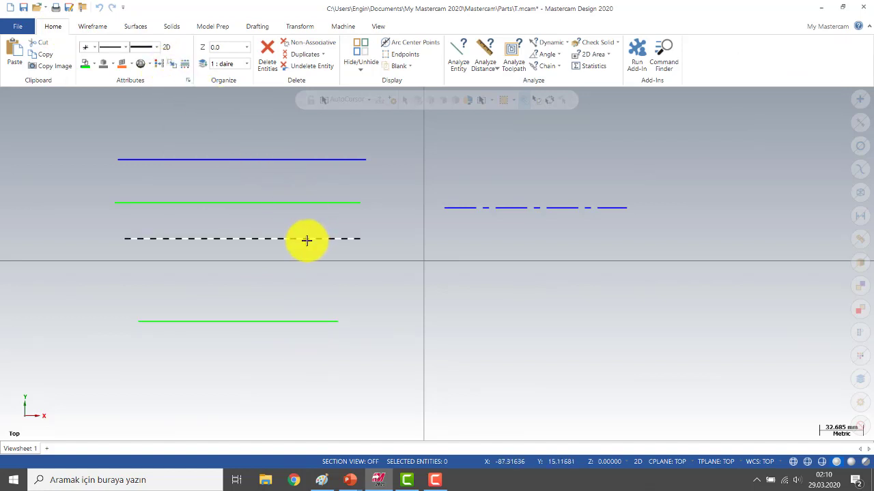
pyautogui.click(92, 27)
pyautogui.click(77, 51)
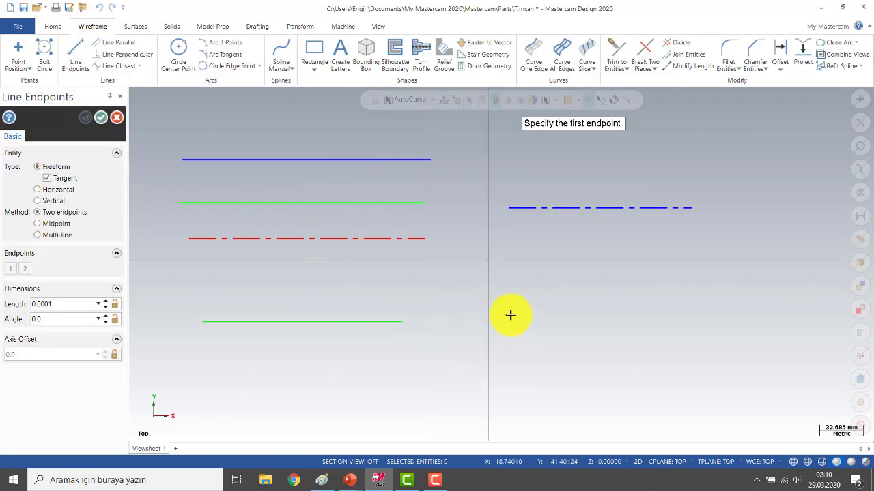
pyautogui.click(506, 301)
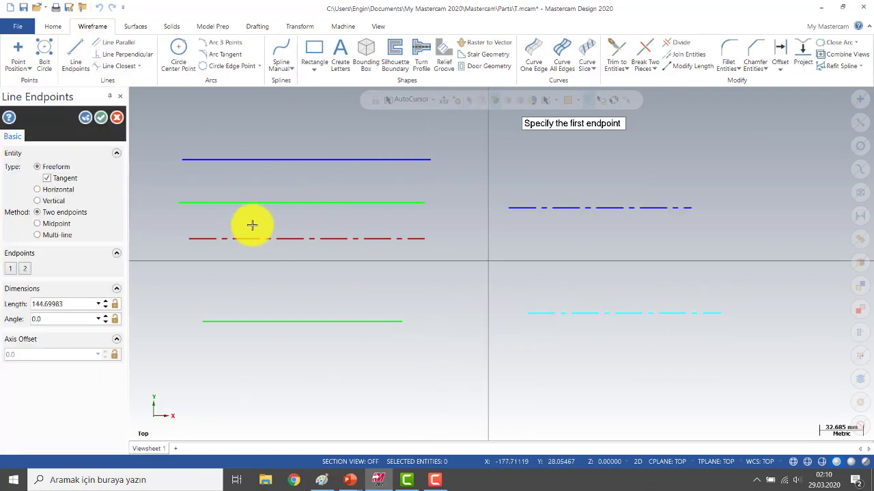
pyautogui.click(100, 121)
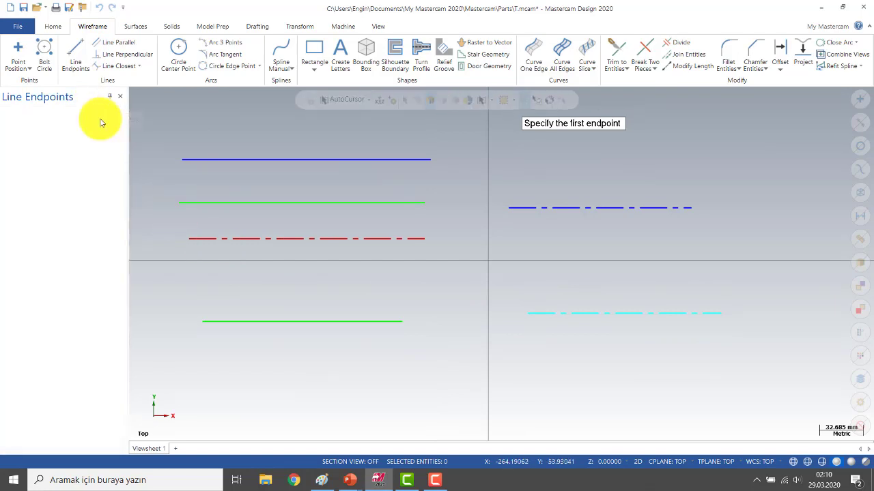
pyautogui.click(501, 326)
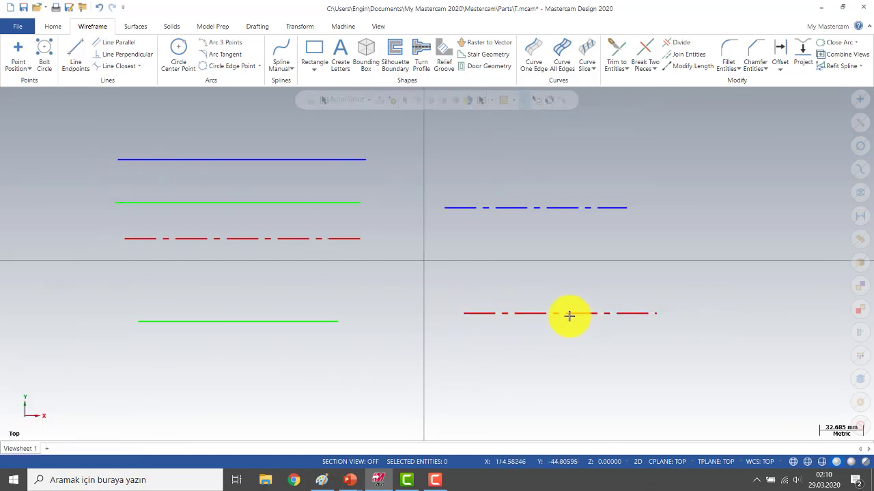
# Step: Take the active attributes from the solid blue line and draw a circle of about 38 mm radius right of the blue dash-dot line
pyautogui.click(51, 27)
pyautogui.click(172, 63)
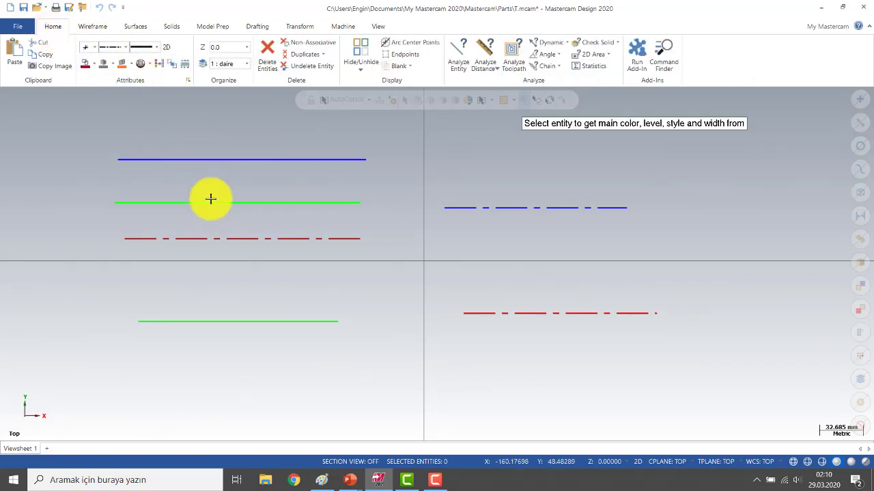
pyautogui.click(219, 159)
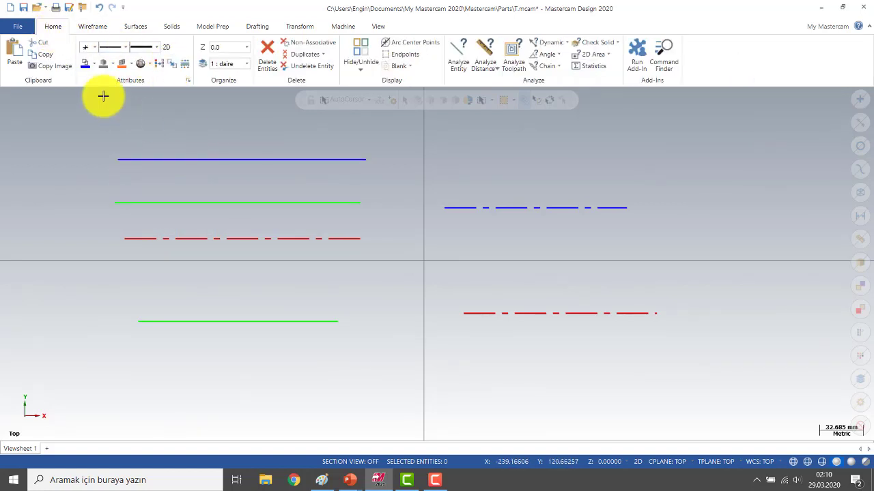
pyautogui.click(92, 27)
pyautogui.click(177, 51)
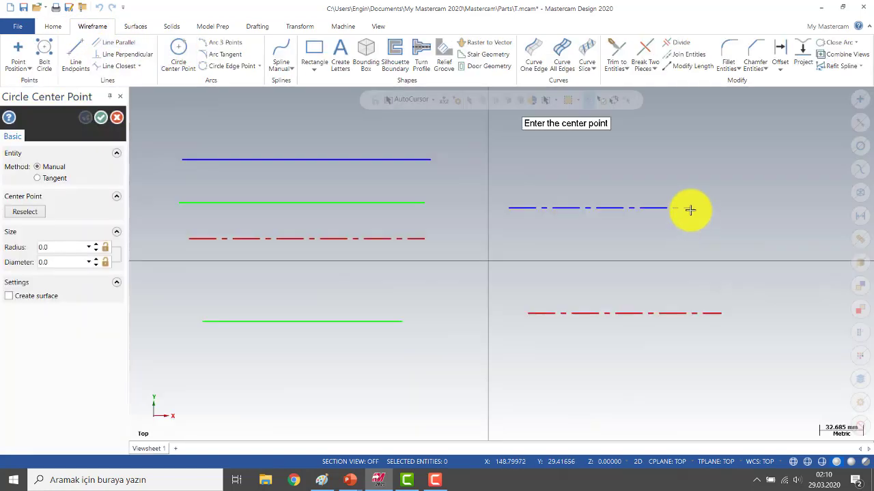
pyautogui.click(751, 185)
pyautogui.click(749, 135)
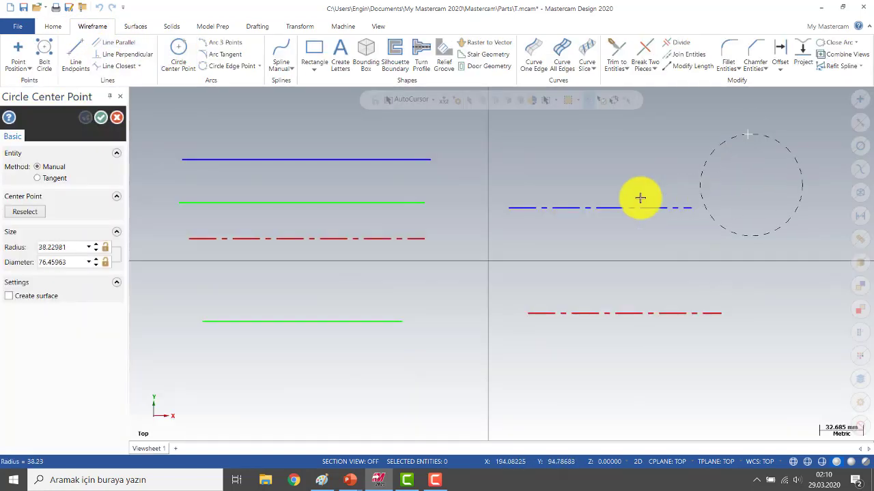
pyautogui.click(101, 119)
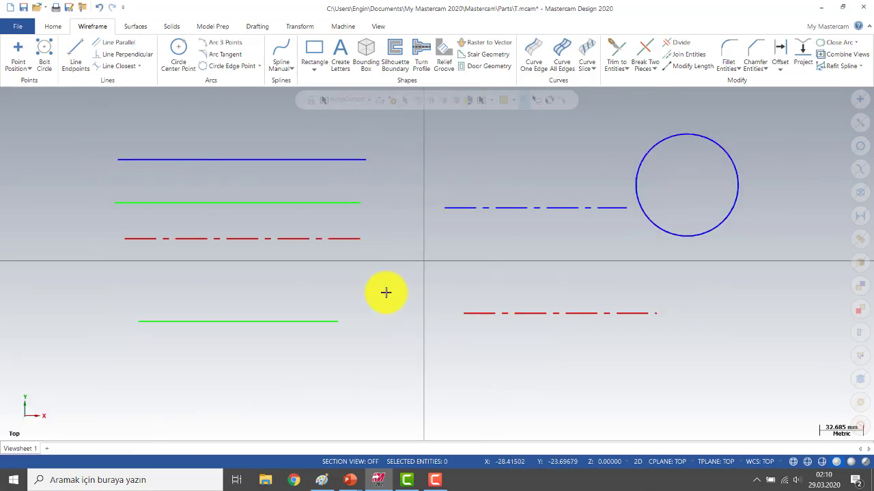
# Step: Change the attributes of the green line above the X axis to purple (color 5) and the next thicker line width
pyautogui.click(55, 26)
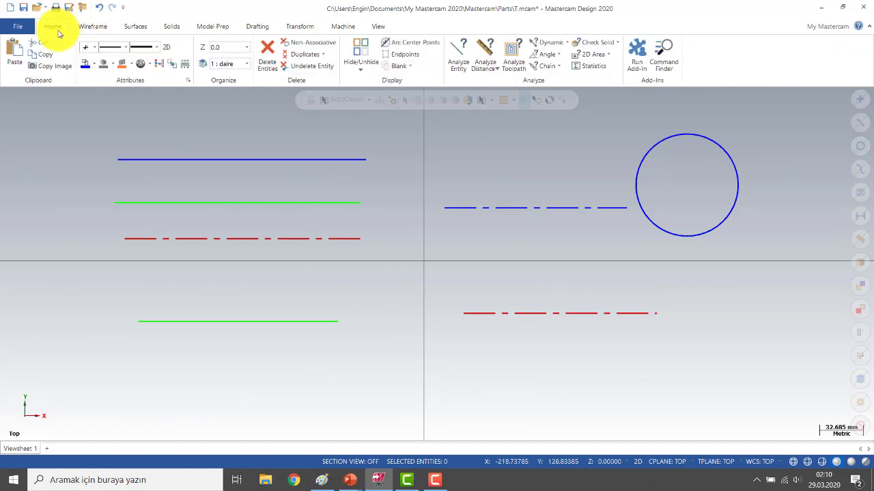
pyautogui.click(183, 67)
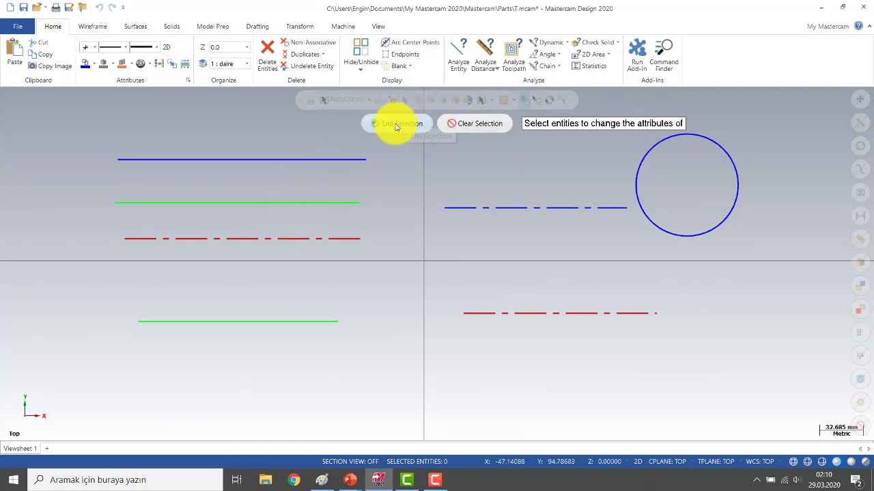
pyautogui.click(311, 205)
pyautogui.click(381, 124)
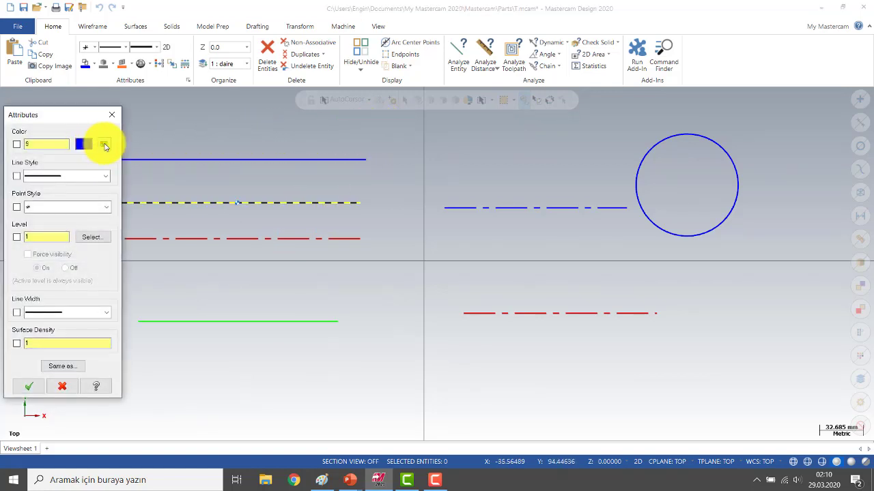
pyautogui.click(104, 146)
pyautogui.click(80, 172)
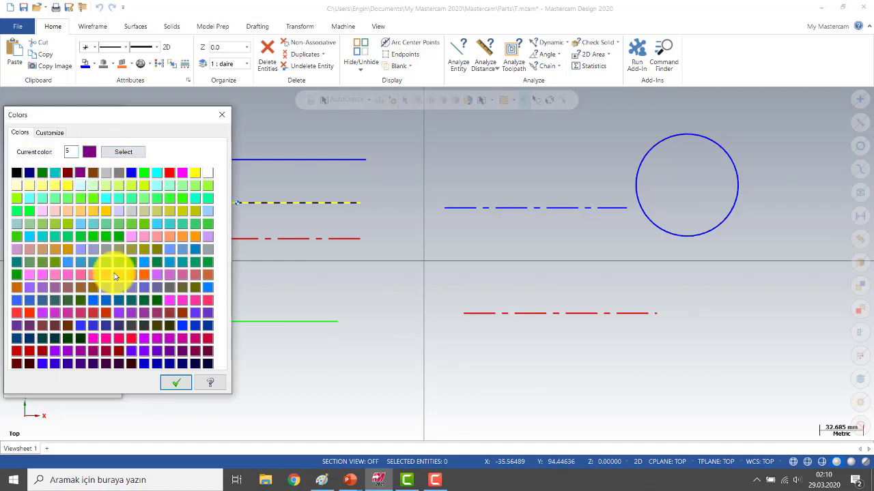
pyautogui.click(176, 383)
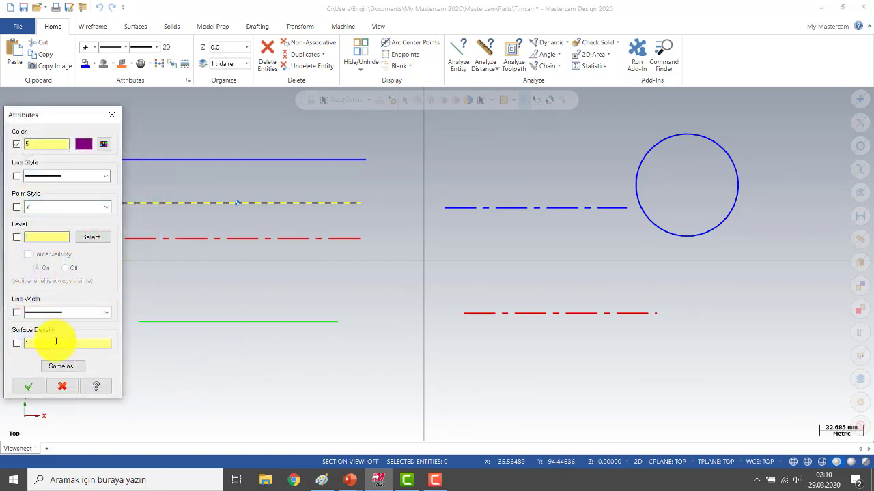
pyautogui.click(106, 313)
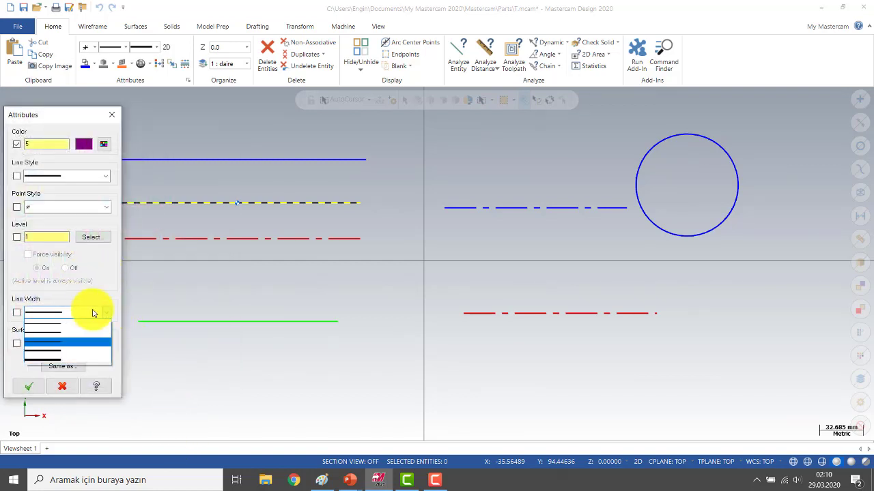
pyautogui.click(61, 354)
pyautogui.click(31, 388)
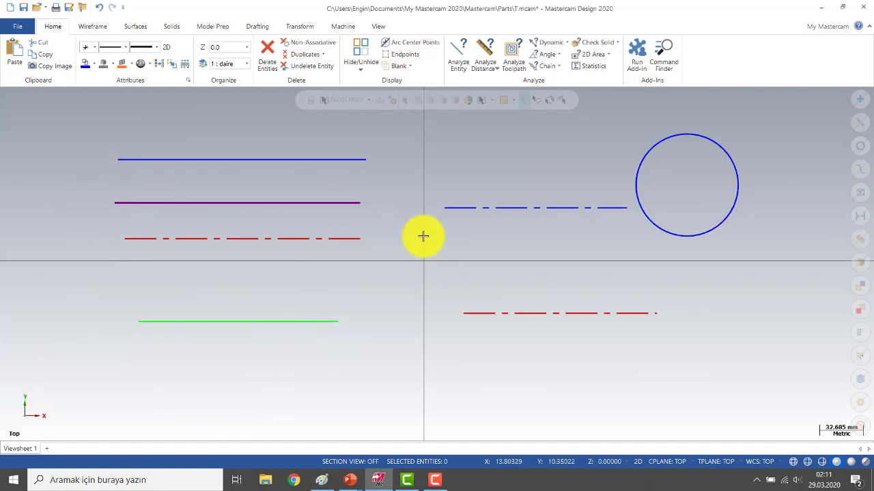
# Step: Draw a rectangle about 191 mm wide and 154 mm high to the upper right of the circle
pyautogui.click(94, 27)
pyautogui.click(314, 51)
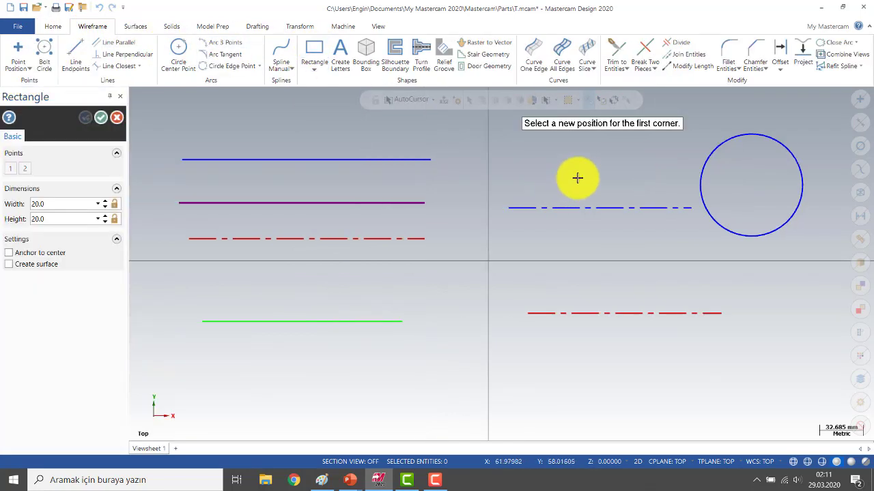
pyautogui.scroll(-3, 517, 317)
pyautogui.click(712, 177)
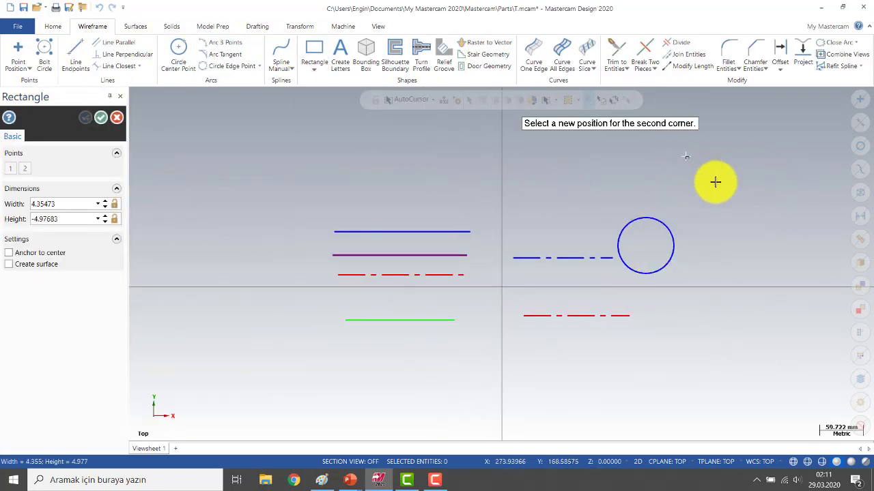
pyautogui.click(824, 268)
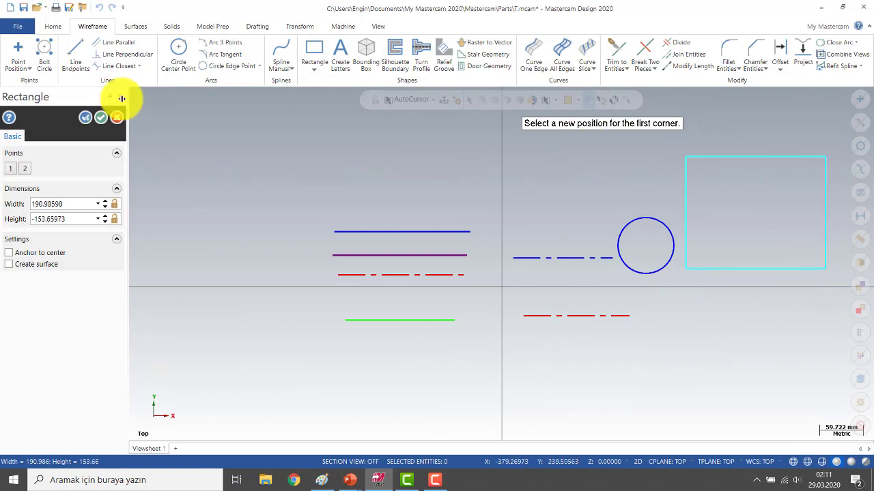
pyautogui.click(100, 119)
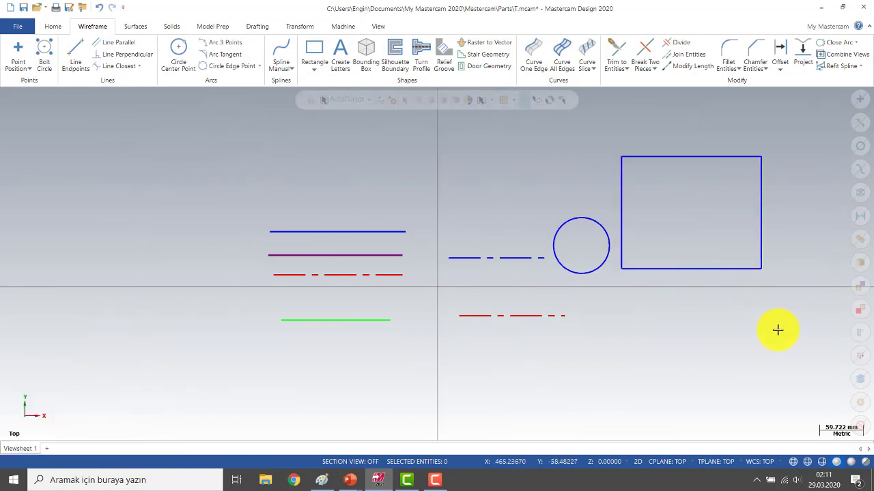
# Step: Change the attributes of the rectangle's top edge to red (color 12) and a thicker line width
pyautogui.scroll(-2, 775, 320)
pyautogui.scroll(1, 747, 328)
pyautogui.scroll(2, 718, 264)
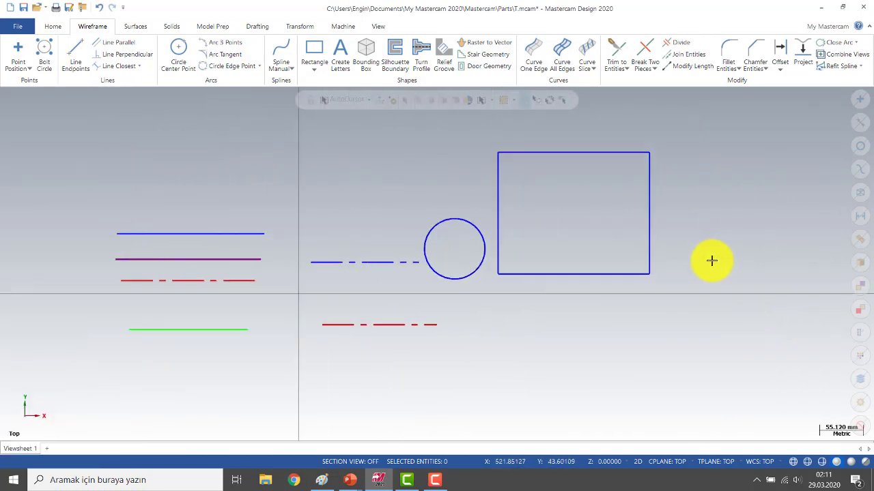
pyautogui.scroll(1, 570, 246)
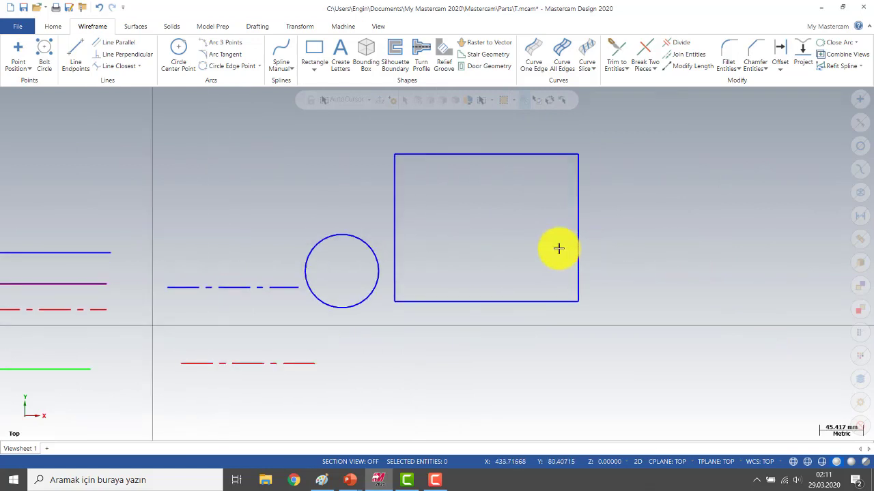
pyautogui.scroll(-2, 526, 266)
pyautogui.scroll(1, 547, 389)
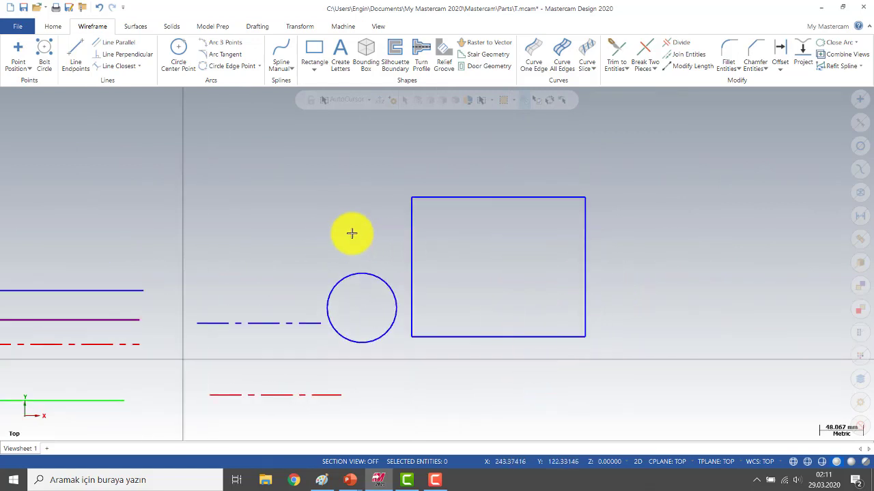
pyautogui.click(51, 29)
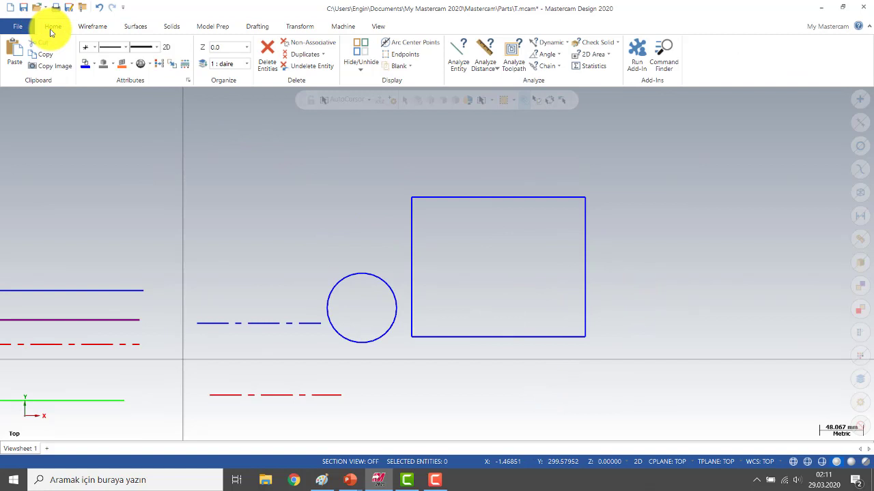
pyautogui.click(188, 68)
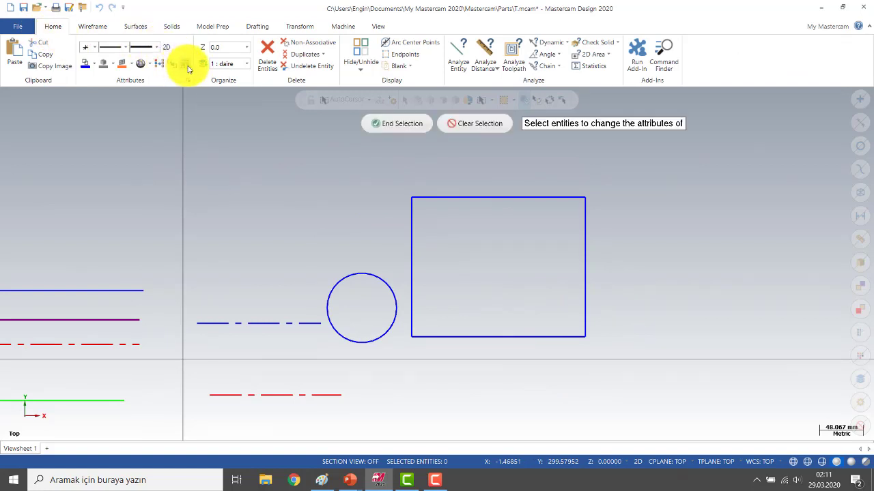
pyautogui.click(457, 197)
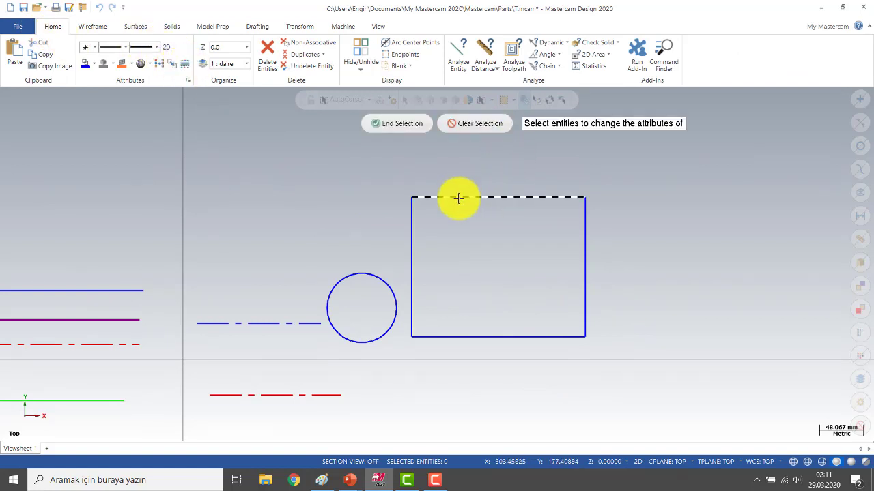
pyautogui.click(392, 122)
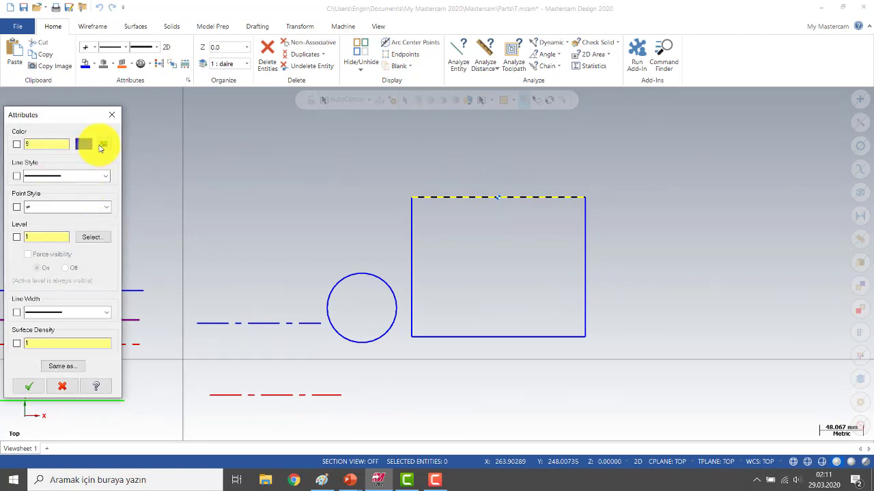
pyautogui.click(104, 144)
pyautogui.click(169, 172)
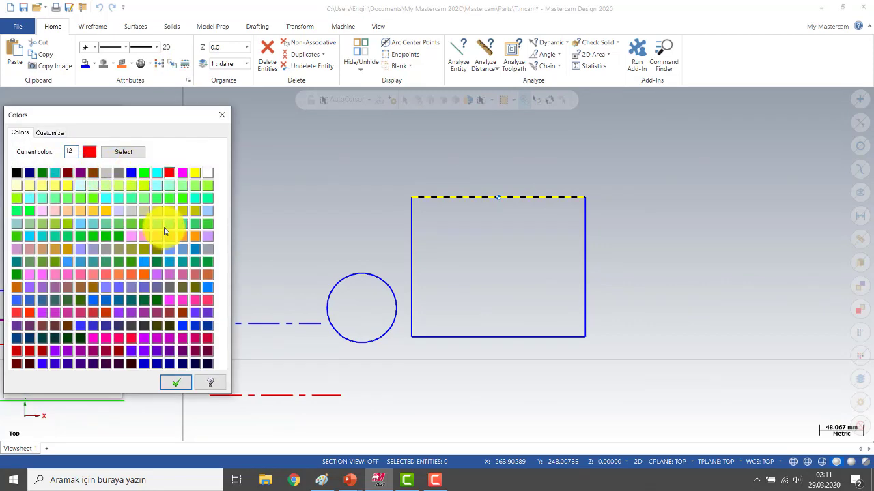
pyautogui.click(176, 382)
pyautogui.click(57, 314)
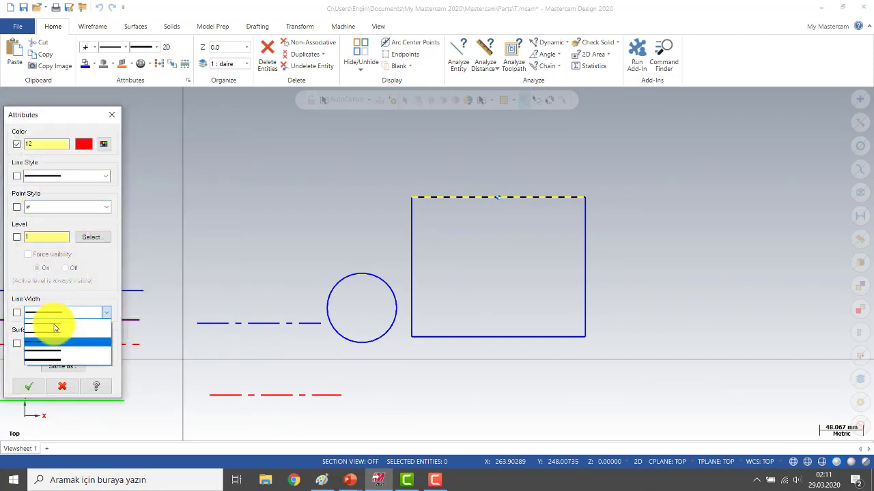
pyautogui.click(47, 358)
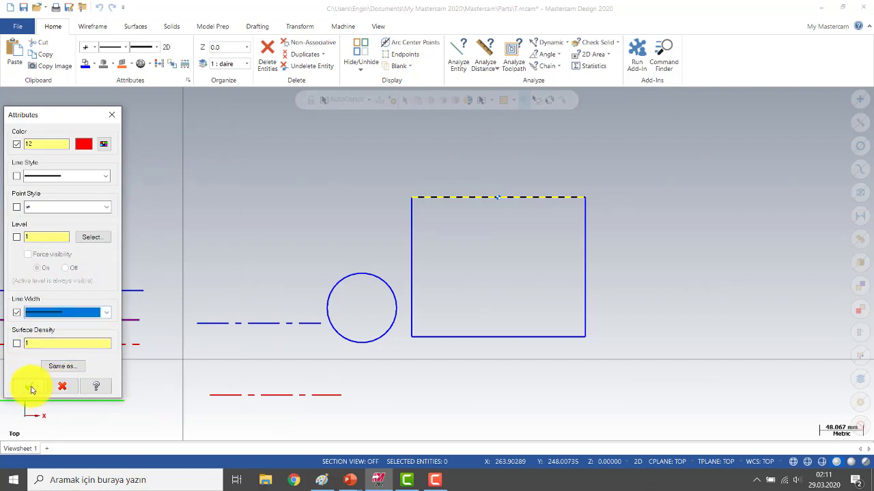
pyautogui.click(29, 387)
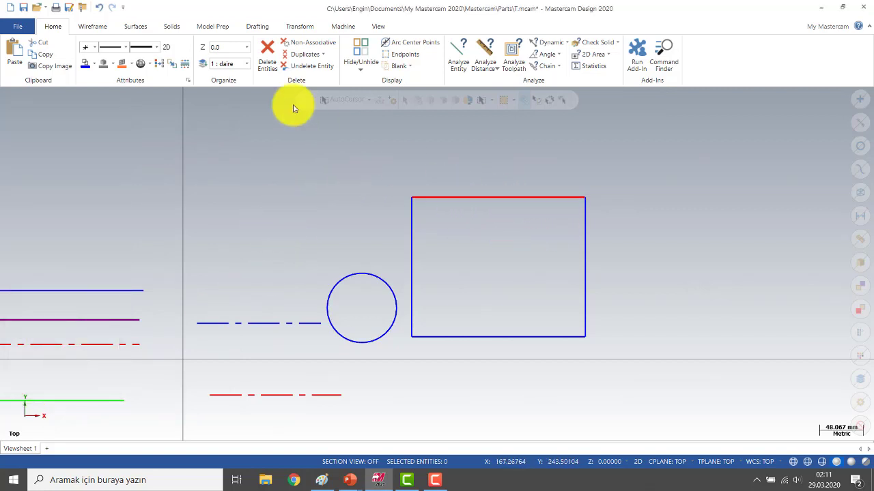
# Step: Change the attributes of the rectangle's bottom edge to yellow (color 14) with the dash-dot line style
pyautogui.click(185, 64)
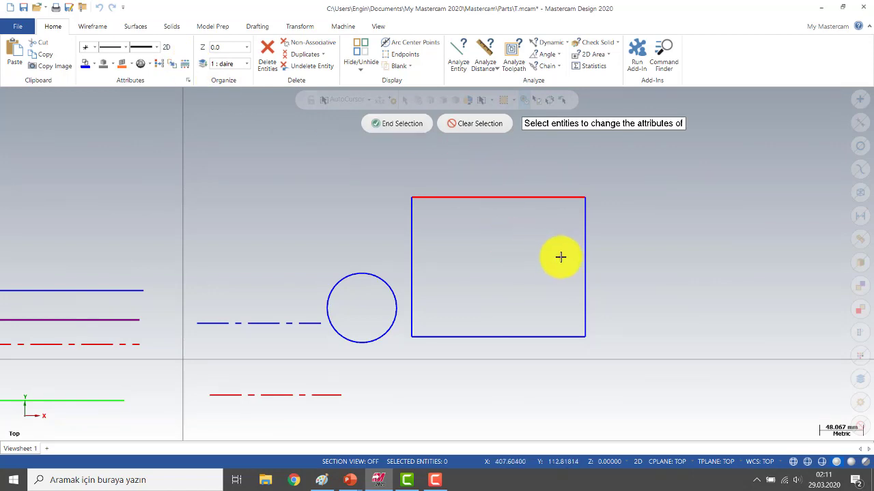
pyautogui.click(540, 336)
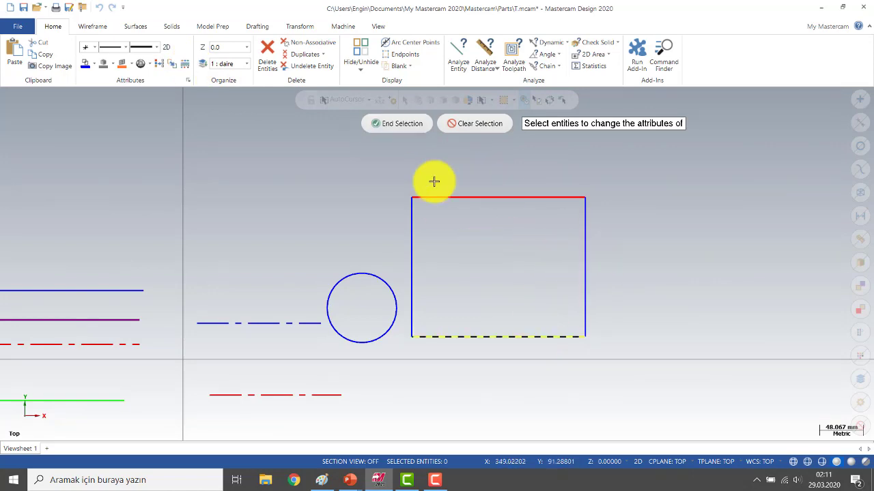
pyautogui.click(394, 124)
pyautogui.click(105, 145)
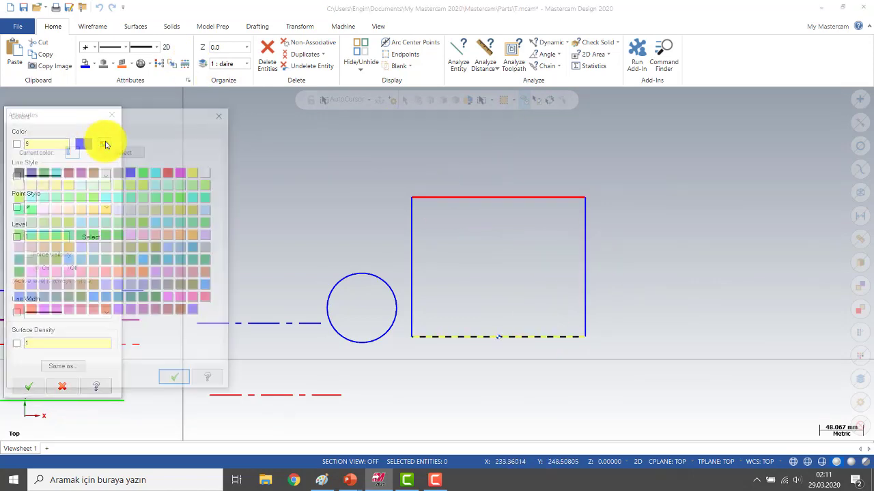
pyautogui.click(195, 172)
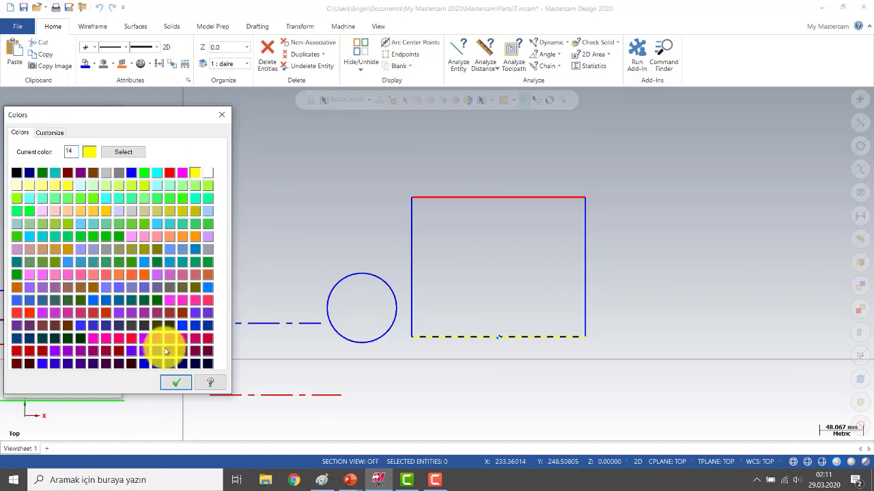
pyautogui.click(176, 383)
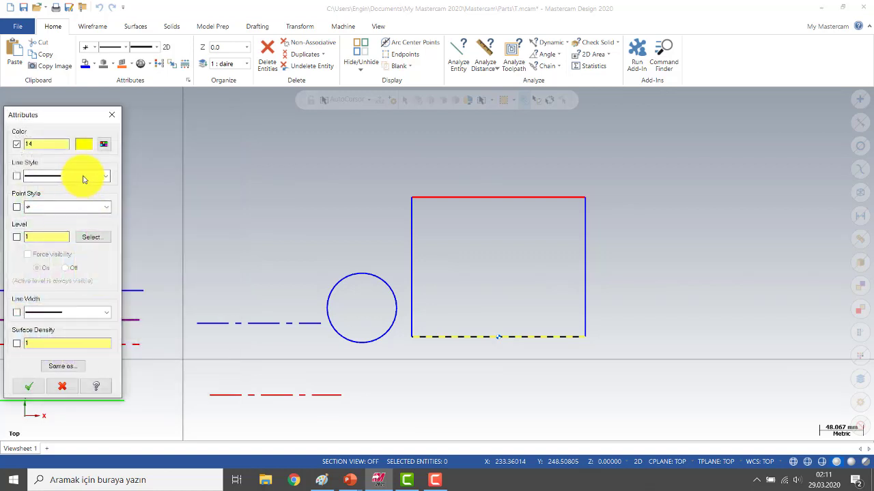
pyautogui.click(69, 176)
pyautogui.click(59, 203)
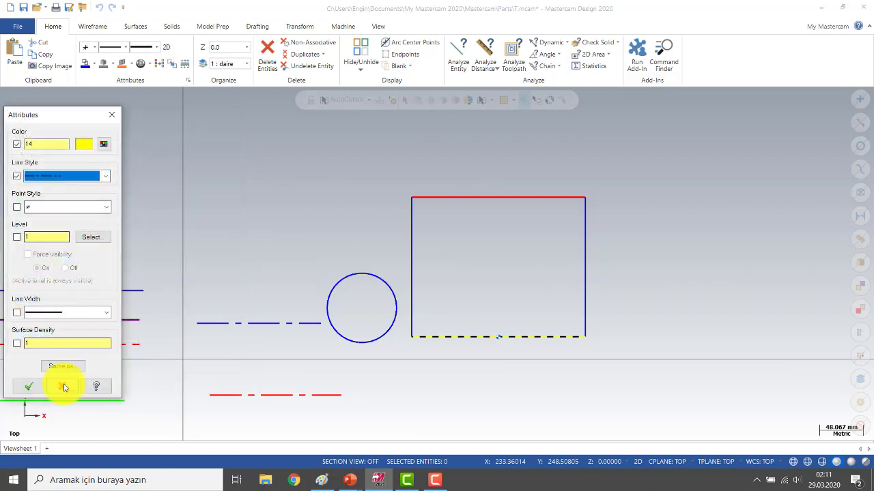
pyautogui.click(26, 388)
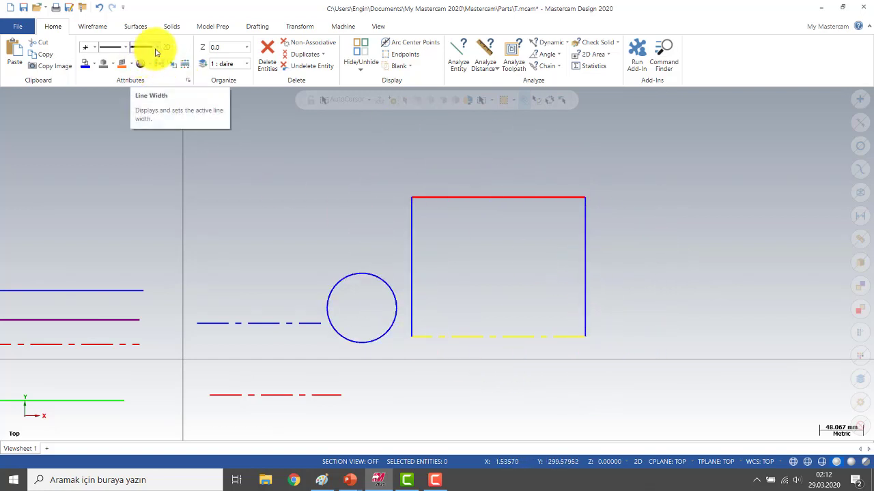
# Step: Change the attributes of the rectangle's left edge to dark brown (color 249) and the thickest line width
pyautogui.click(179, 64)
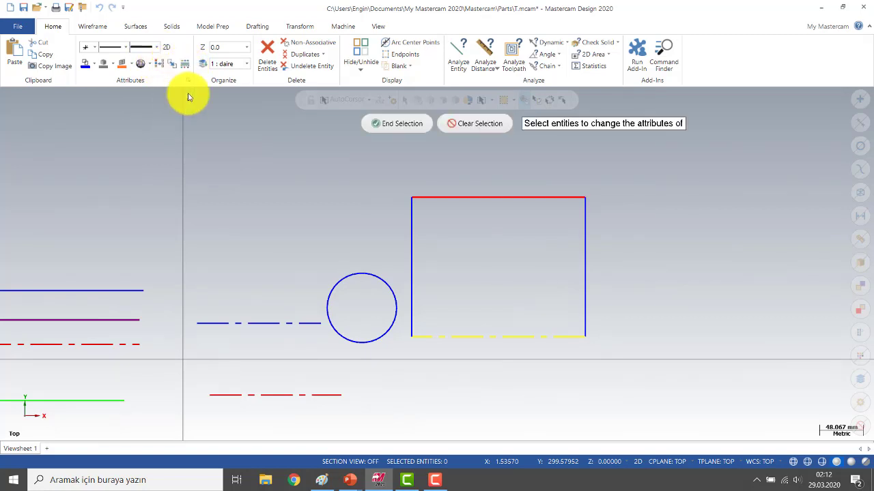
pyautogui.click(389, 123)
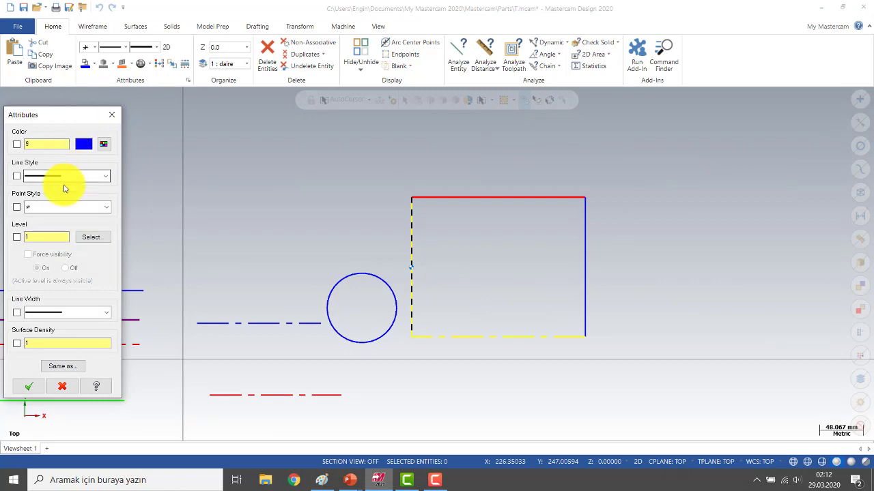
pyautogui.click(97, 174)
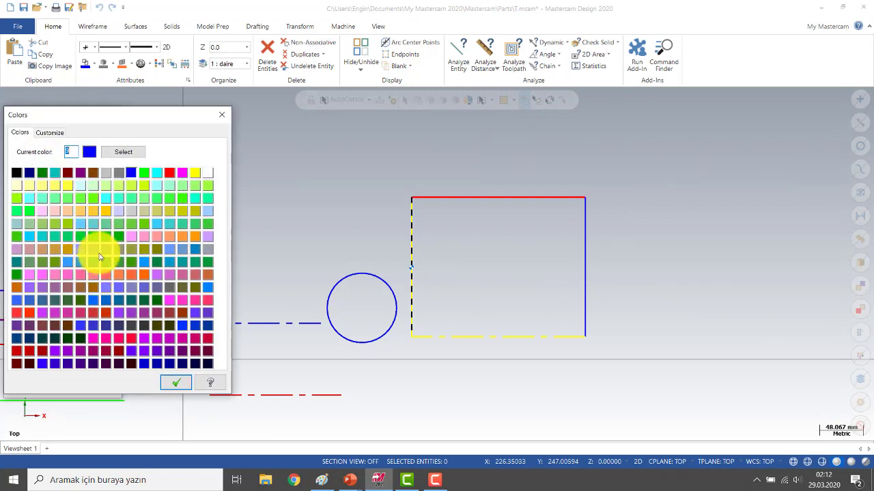
pyautogui.click(132, 364)
pyautogui.click(176, 383)
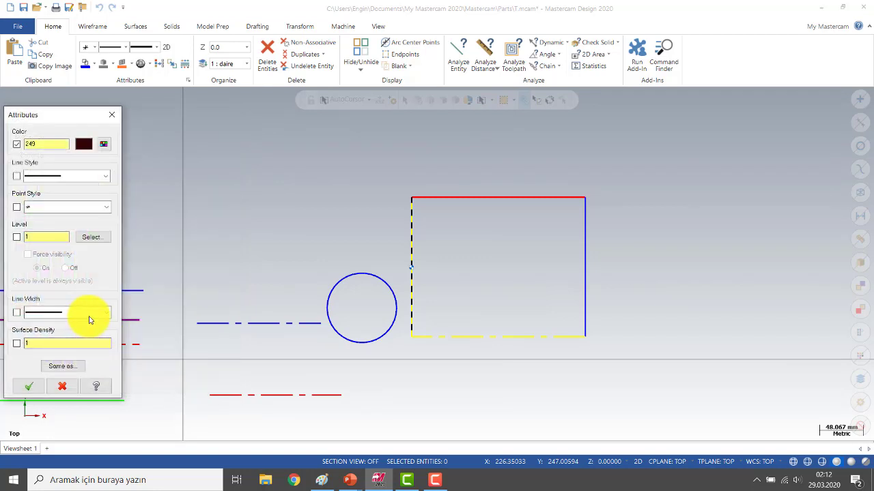
pyautogui.click(89, 319)
pyautogui.click(73, 363)
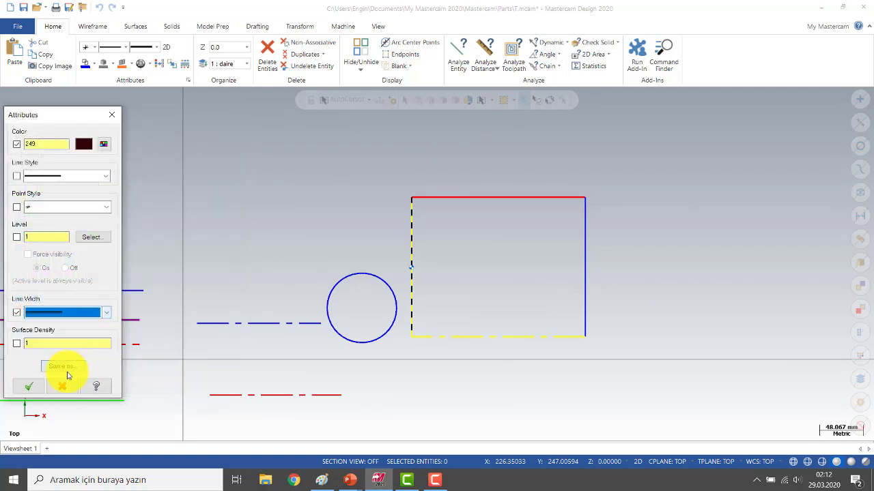
pyautogui.click(30, 388)
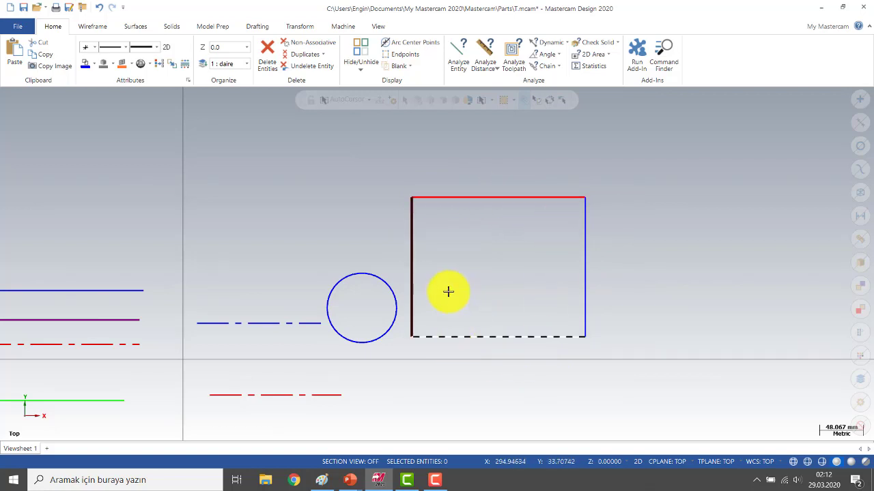
pyautogui.click(440, 486)
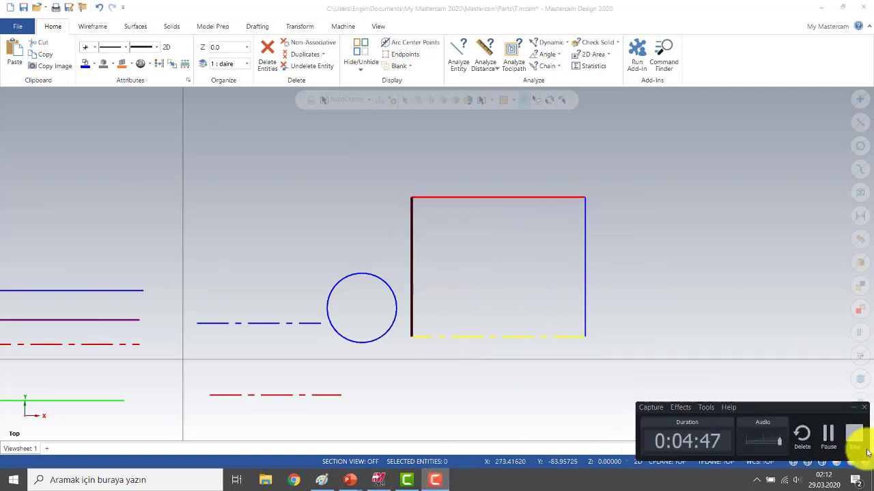
pyautogui.click(853, 435)
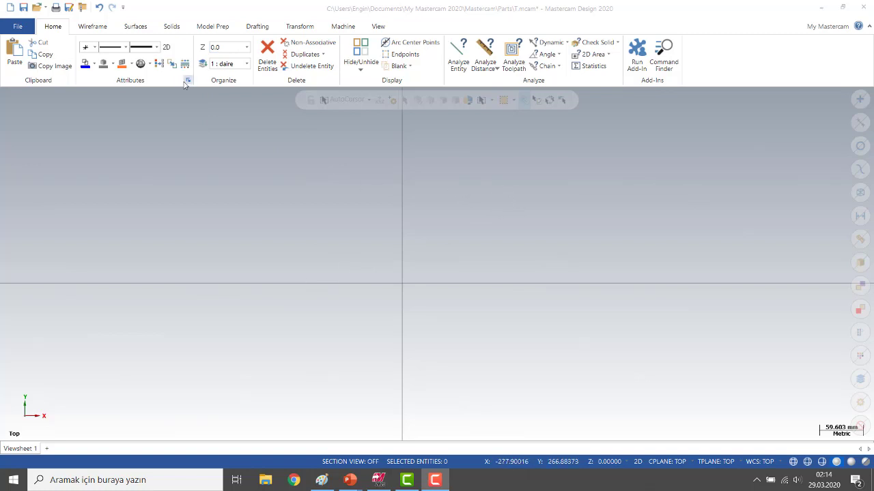
# Step: Draw a rectangle 250 mm wide and 250 mm high, extending up and right from a first corner at the origin
pyautogui.click(95, 27)
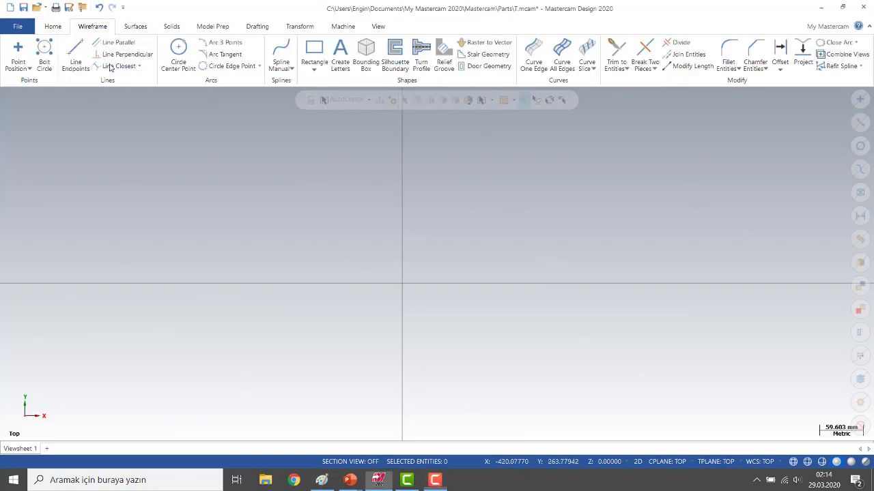
pyautogui.click(315, 49)
pyautogui.click(470, 286)
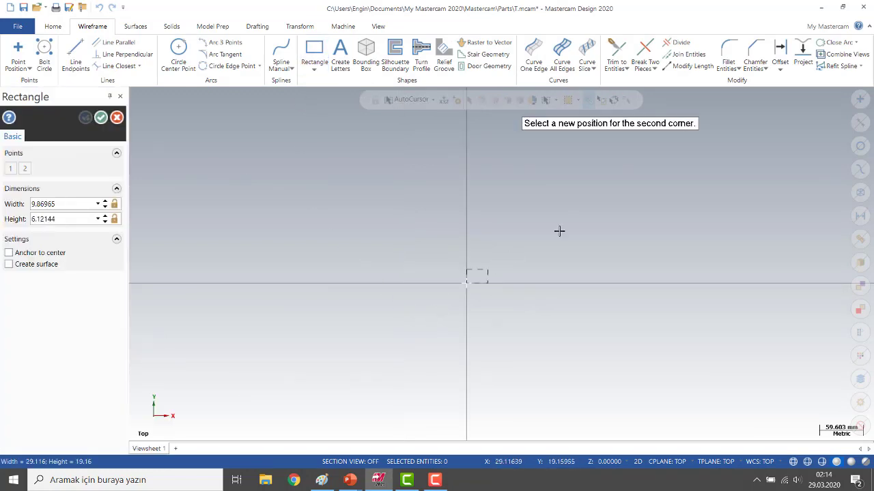
pyautogui.click(744, 153)
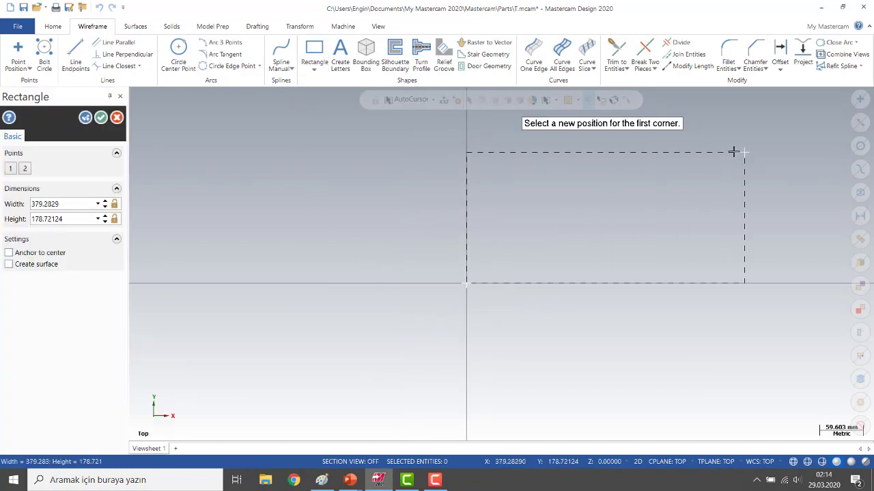
pyautogui.click(61, 204)
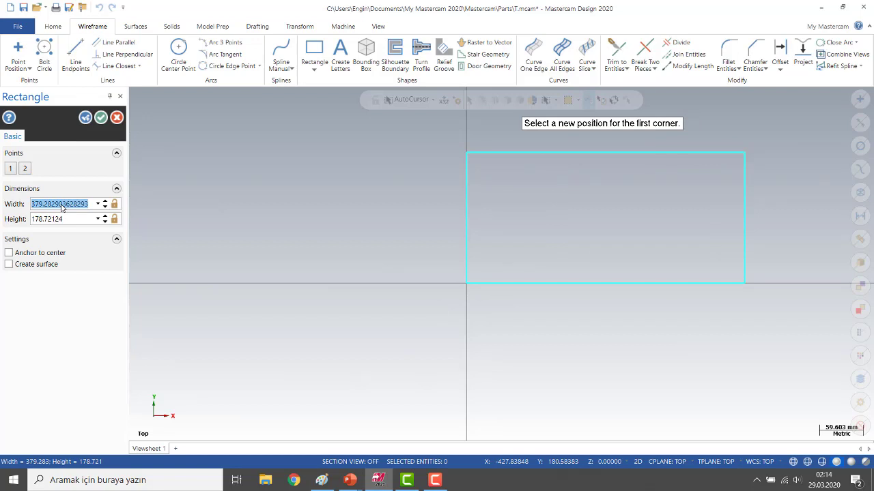
pyautogui.write('250')
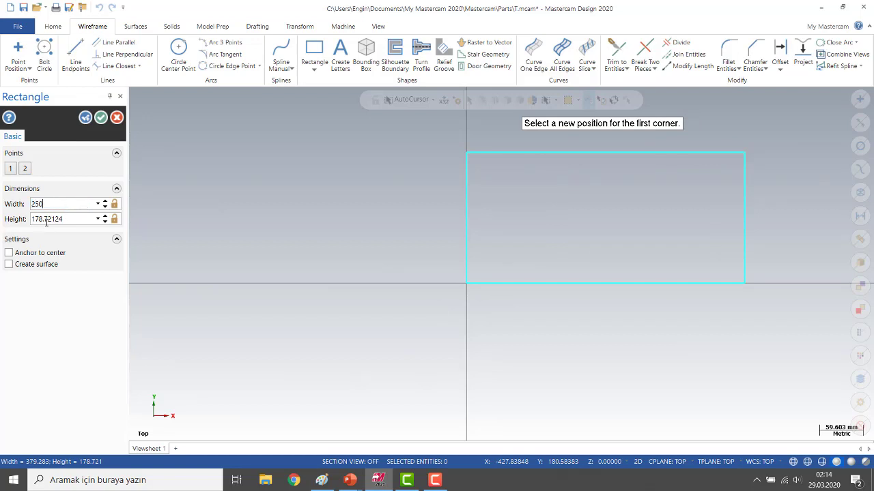
pyautogui.click(49, 225)
pyautogui.write('25')
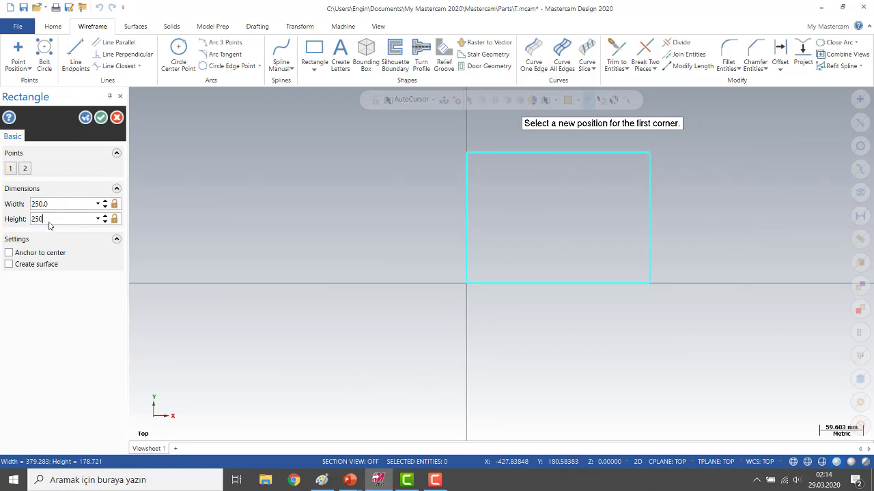
pyautogui.write('0')
pyautogui.press('Return')
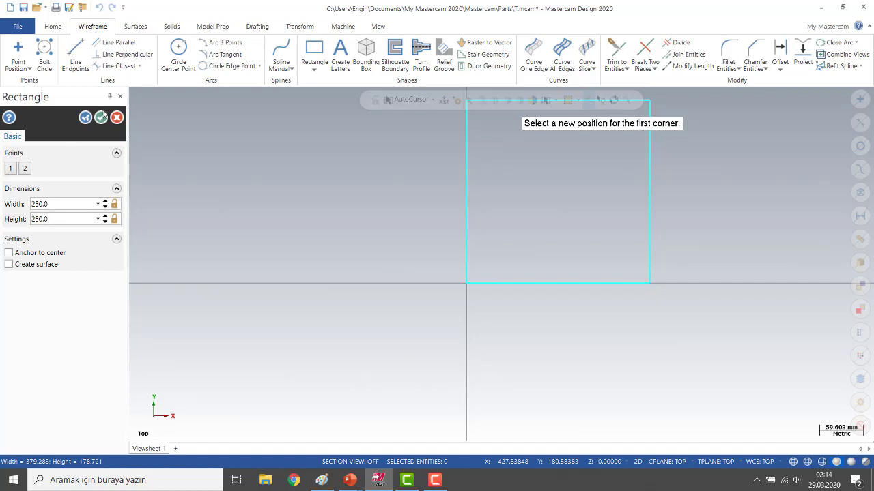
pyautogui.click(102, 117)
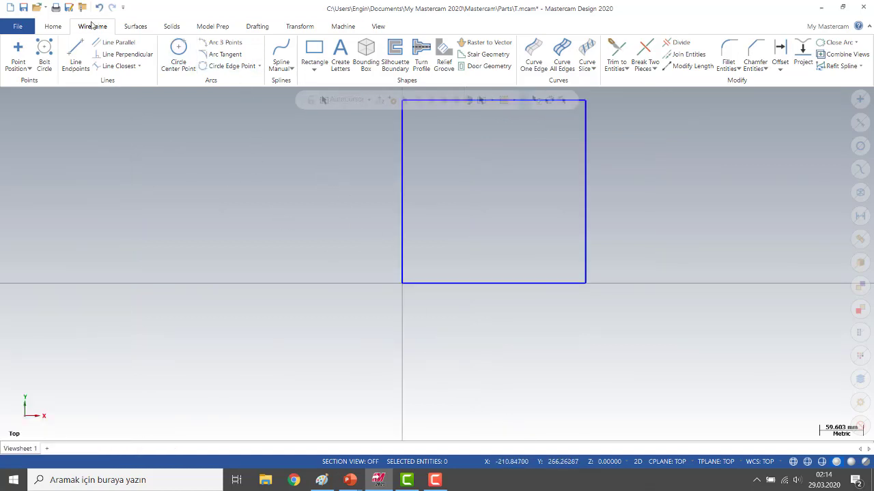
# Step: Set the Z depth to 20 and draw a second 250 by 250 mm rectangle over the first, starting at the origin
pyautogui.click(51, 27)
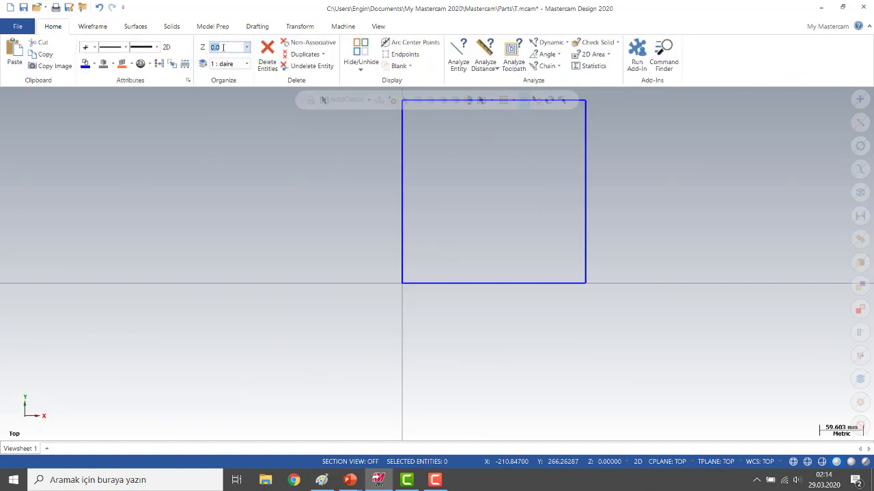
pyautogui.press('Return')
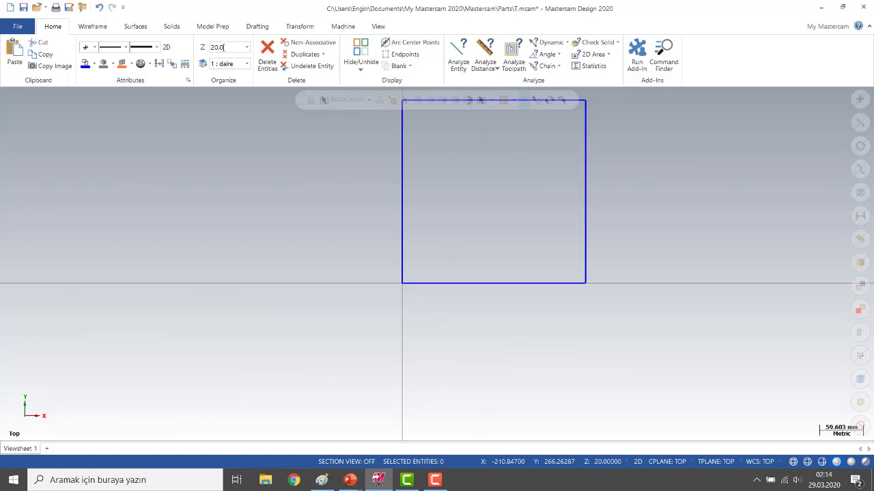
pyautogui.click(91, 27)
pyautogui.click(314, 53)
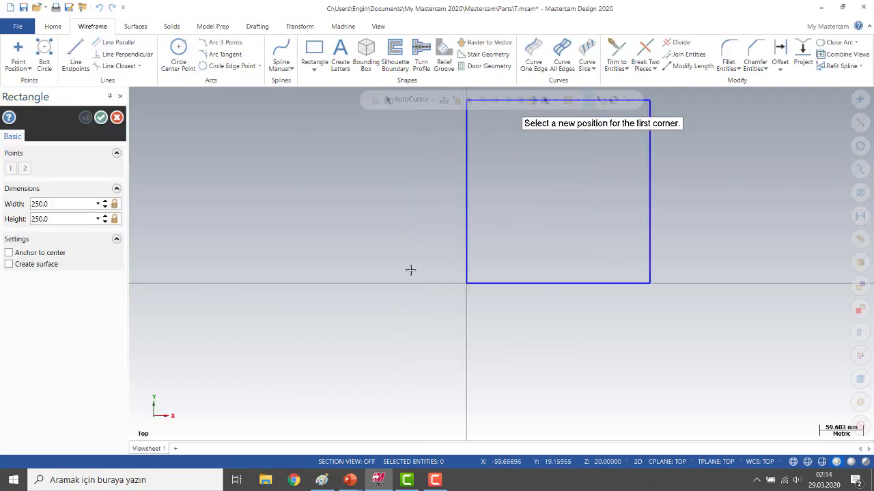
pyautogui.click(467, 283)
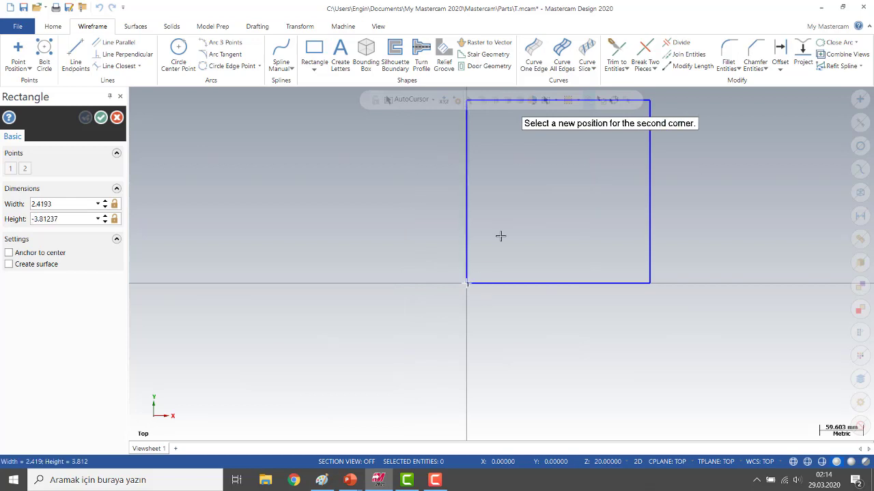
pyautogui.click(650, 102)
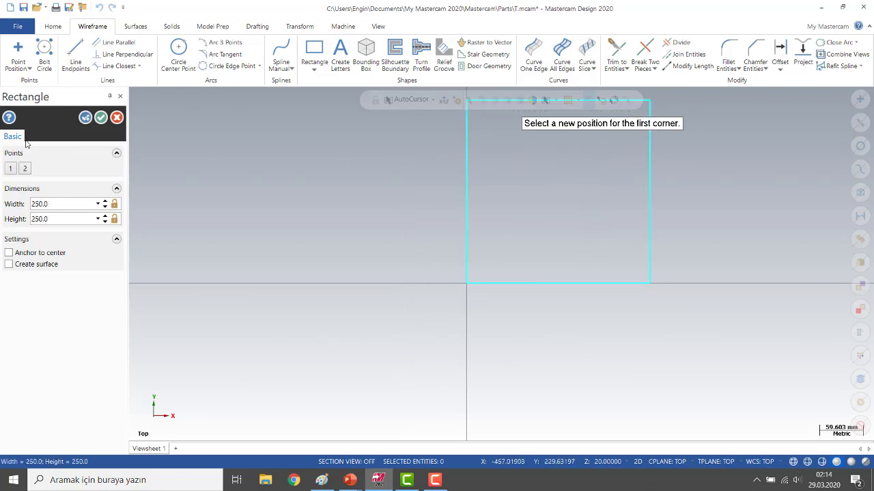
pyautogui.click(100, 119)
# Step: Examine the height offset between the two rectangles in the isometric view
pyautogui.scroll(-2, 555, 221)
pyautogui.scroll(2, 644, 189)
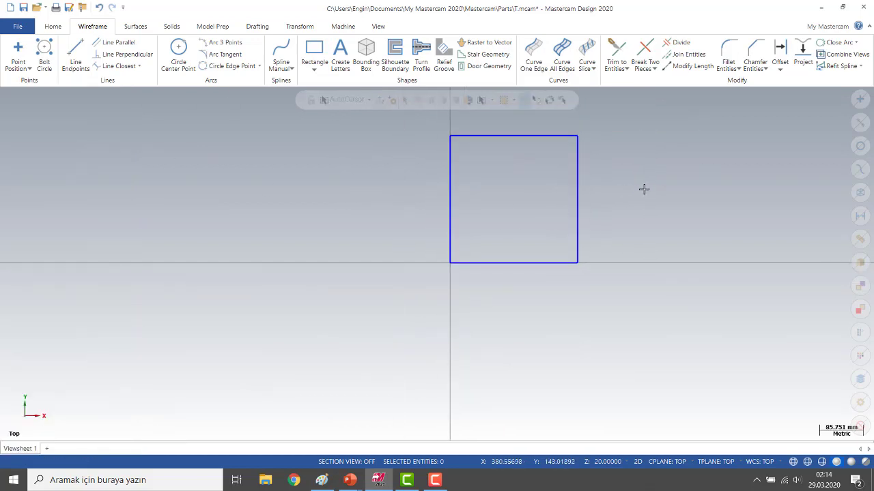
pyautogui.scroll(1, 604, 179)
pyautogui.scroll(-1, 377, 287)
pyautogui.scroll(-2, 464, 215)
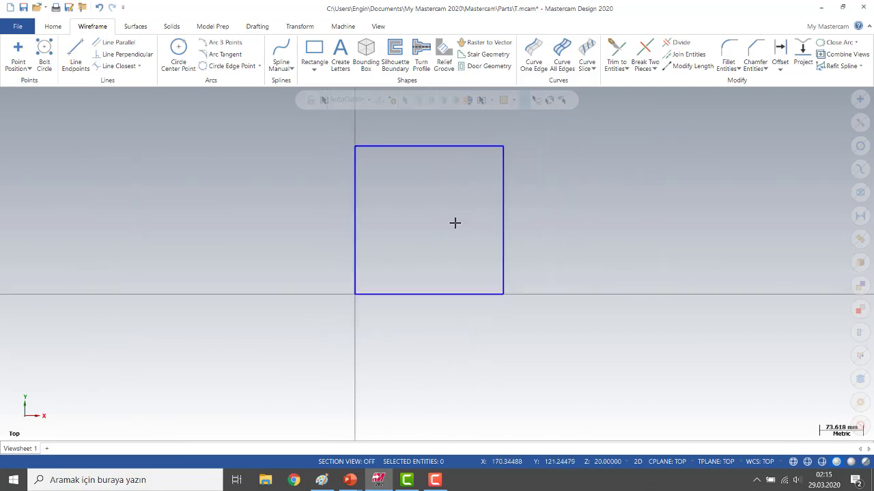
pyautogui.rightClick(530, 167)
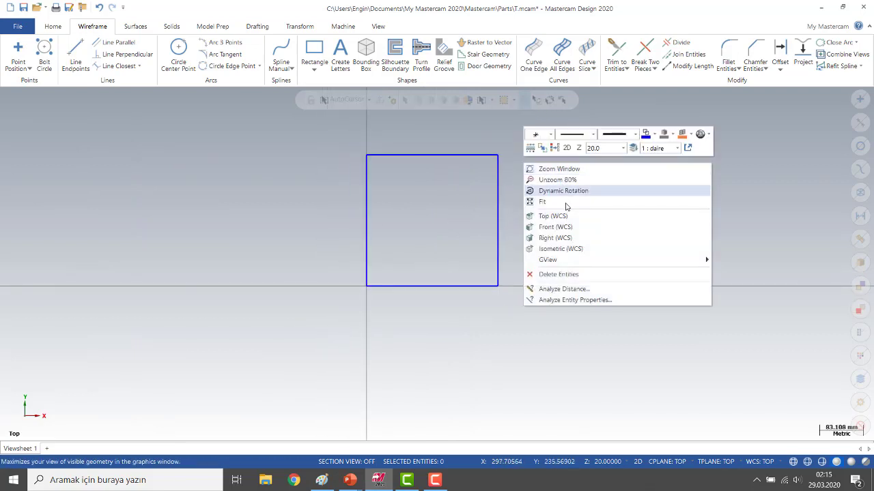
pyautogui.click(569, 246)
pyautogui.scroll(4, 503, 293)
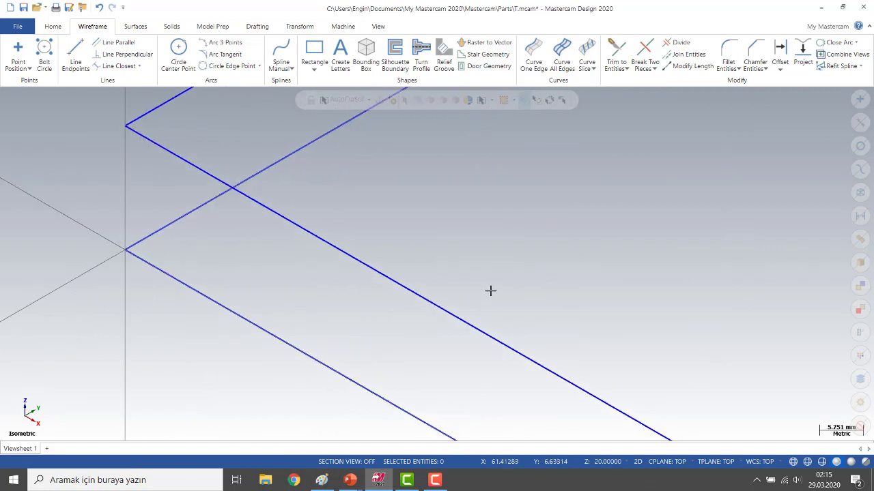
pyautogui.scroll(-2, 474, 289)
pyautogui.scroll(-3, 492, 287)
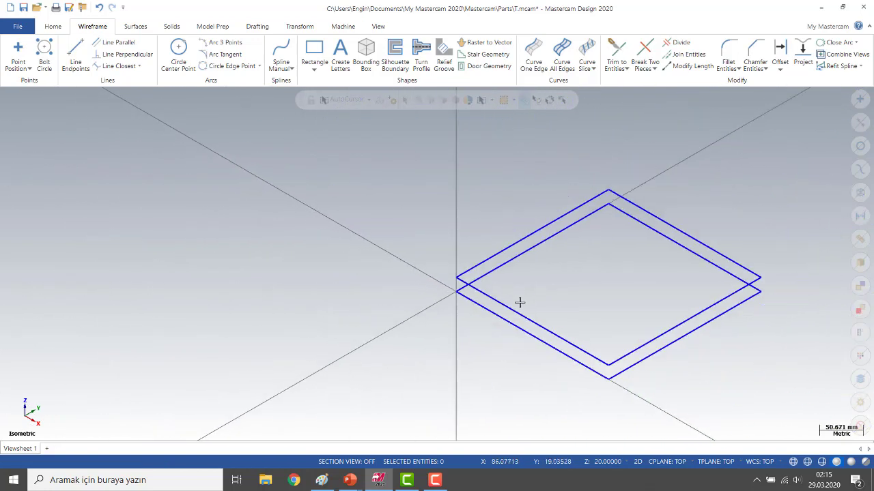
pyautogui.press('Left')
pyautogui.press('Left')
pyautogui.press('Left')
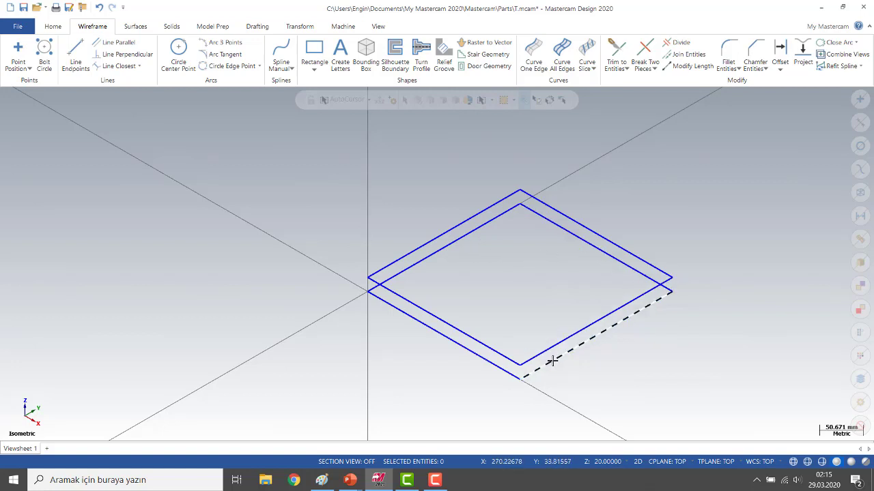
# Step: Set the Z depth to -20 and draw a third 250 by 250 mm rectangle over the others, starting at the origin in the top view
pyautogui.rightClick(332, 194)
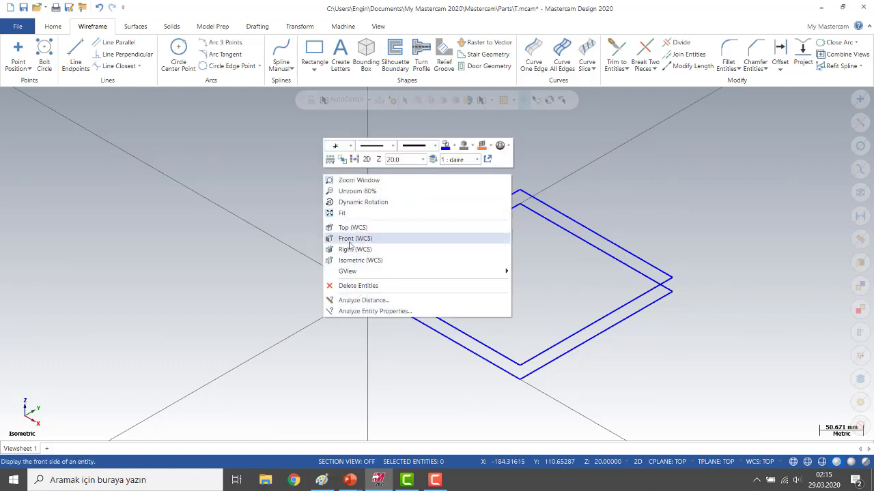
pyautogui.click(353, 226)
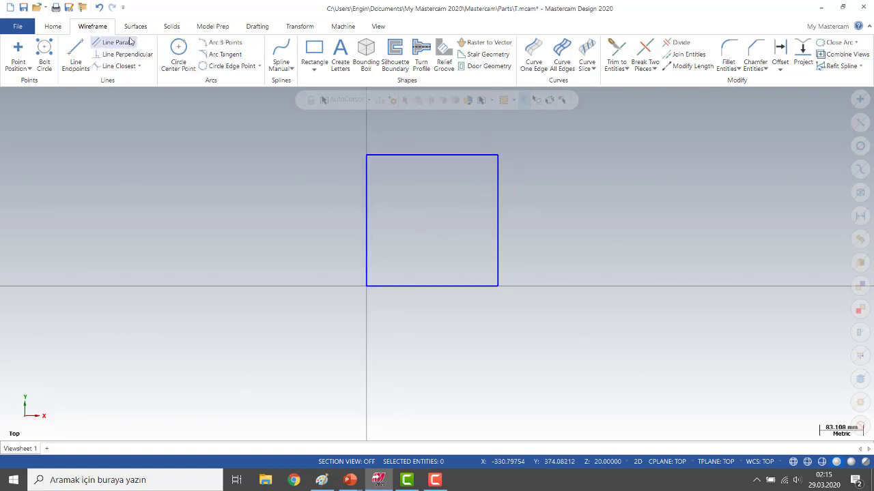
pyautogui.click(54, 26)
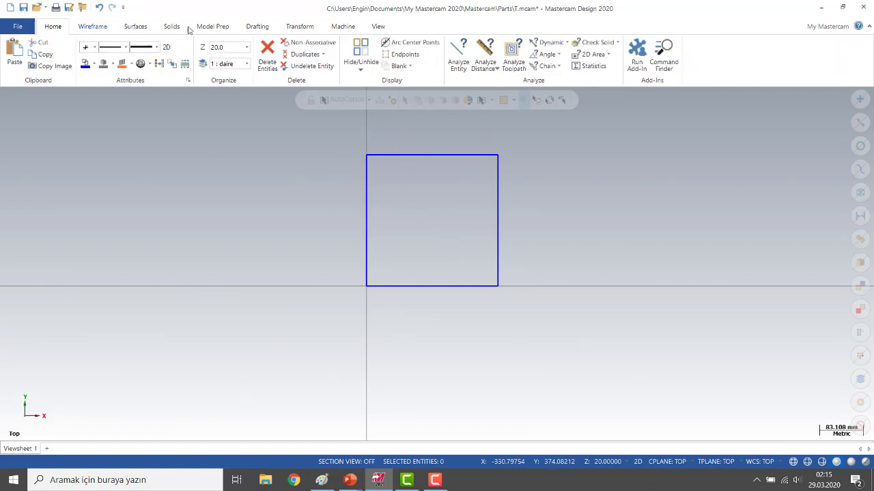
pyautogui.click(226, 46)
pyautogui.write('-20')
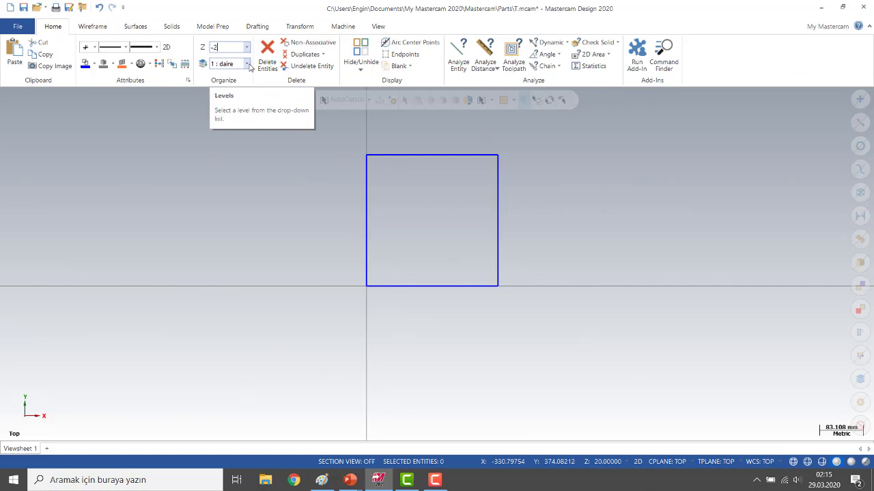
pyautogui.press('Return')
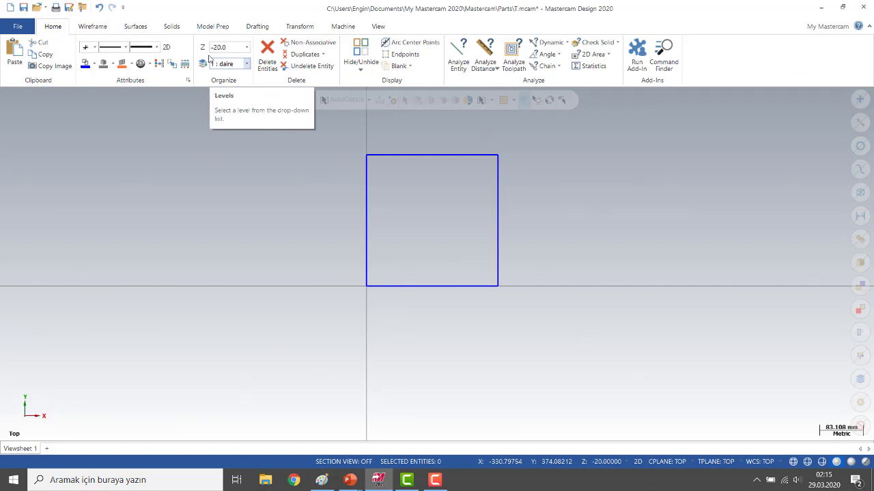
pyautogui.click(89, 27)
pyautogui.click(314, 53)
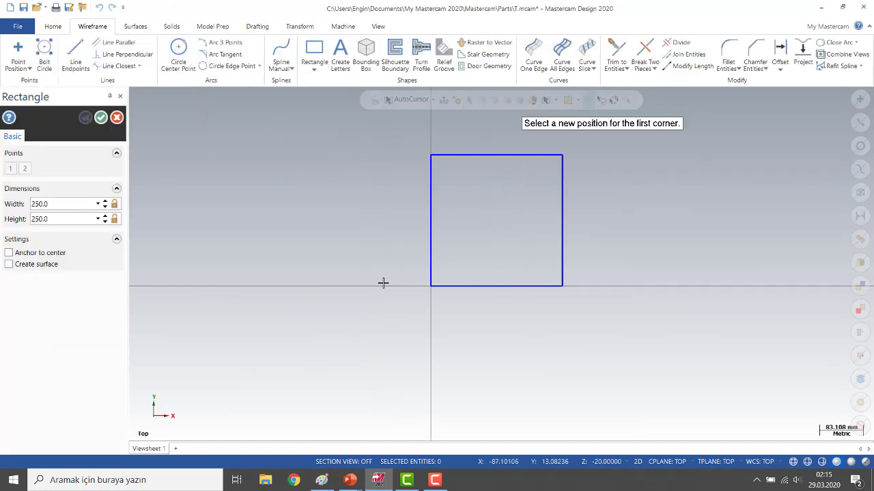
pyautogui.click(431, 287)
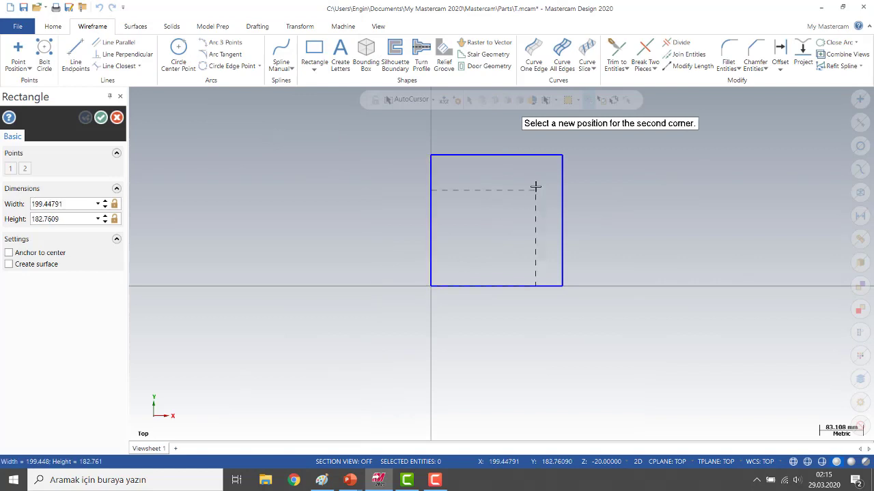
pyautogui.click(560, 157)
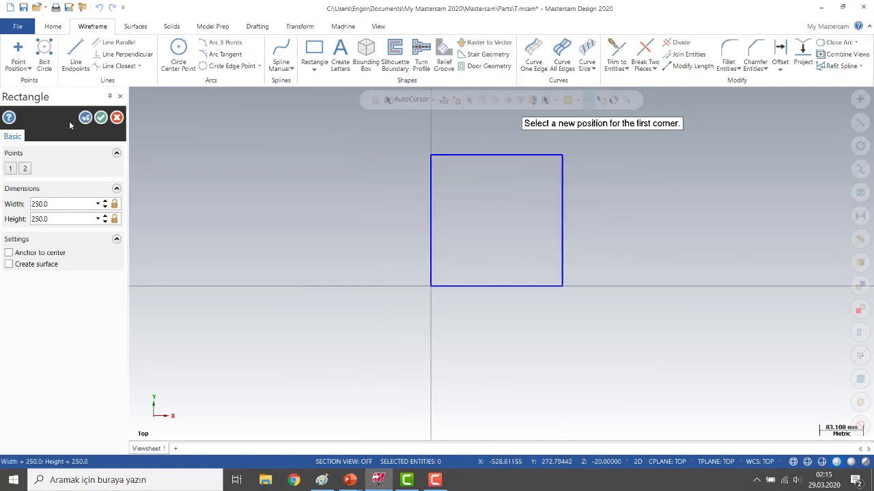
pyautogui.click(101, 117)
# Step: Inspect the stacked rectangles at their different Z depths in the isometric view
pyautogui.rightClick(317, 158)
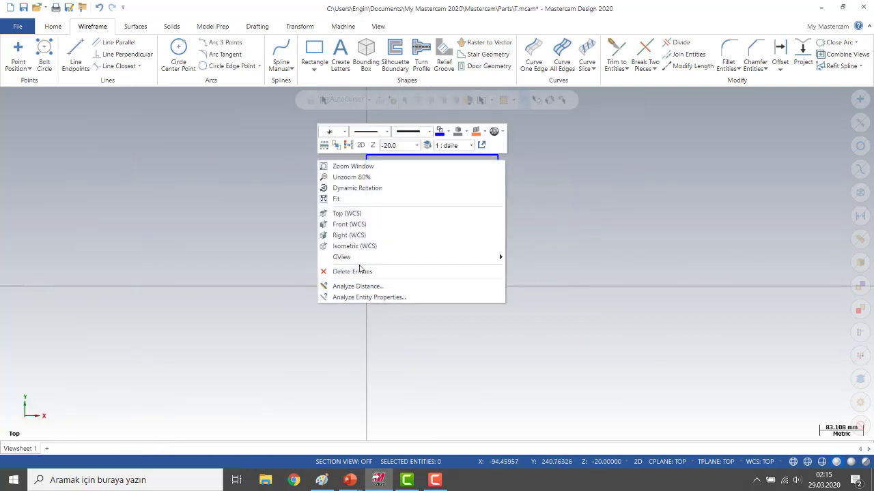
pyautogui.click(352, 246)
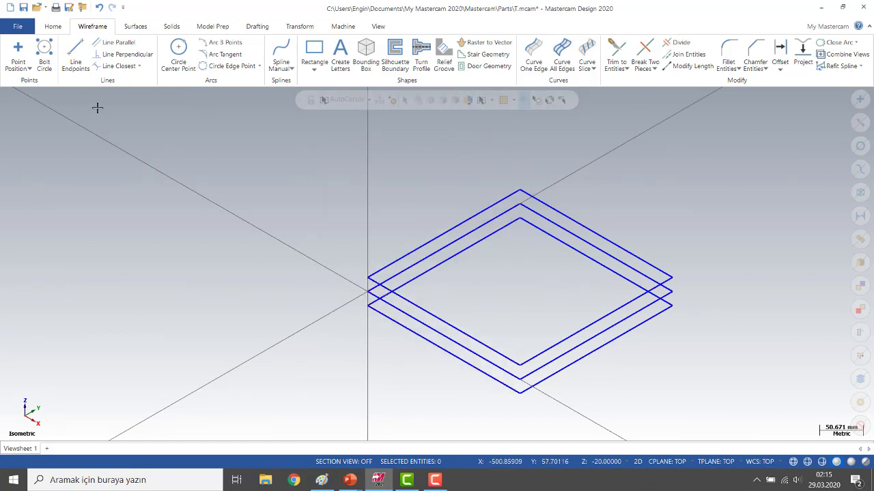
pyautogui.click(51, 27)
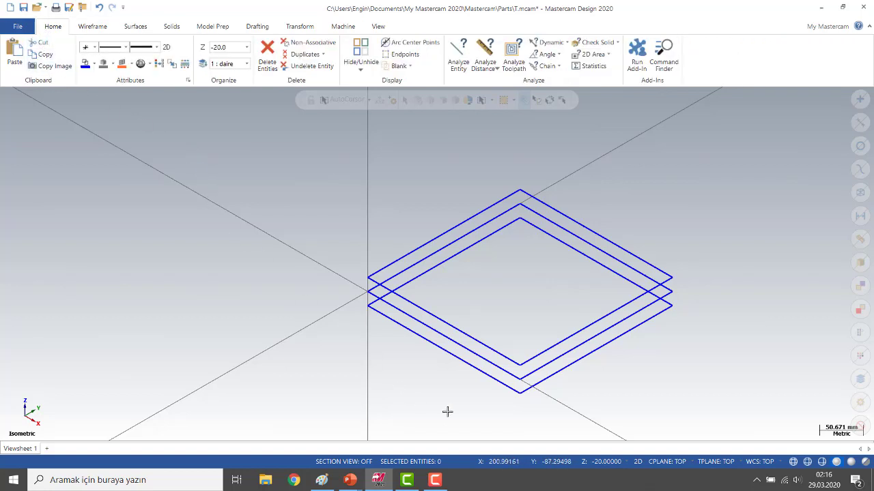
pyautogui.click(435, 481)
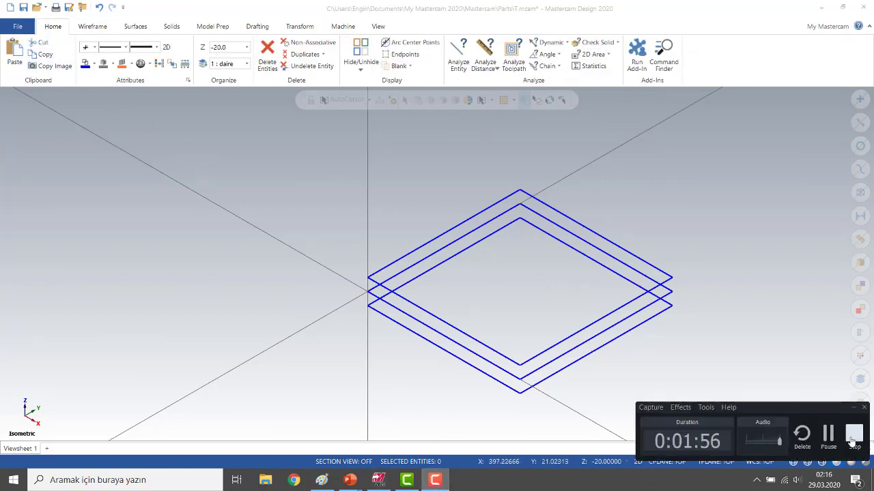
pyautogui.click(853, 435)
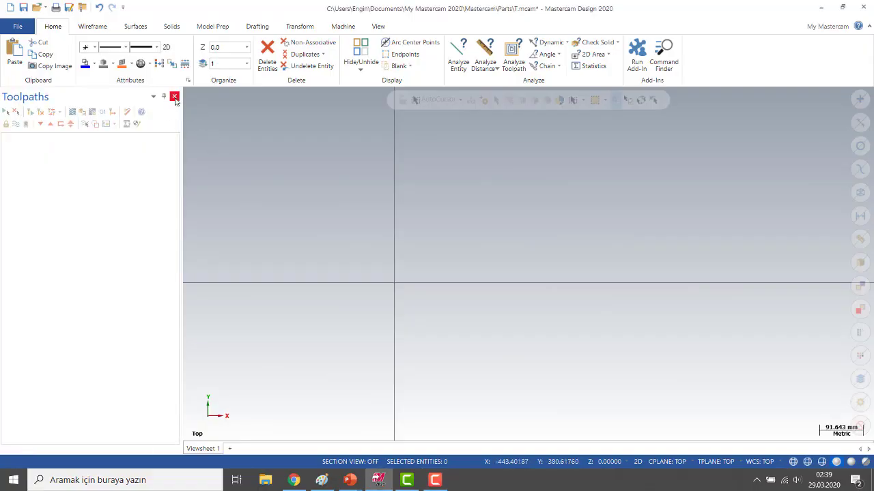
# Step: Close the Toolpaths manager and center the origin in the empty drawing area
pyautogui.click(175, 98)
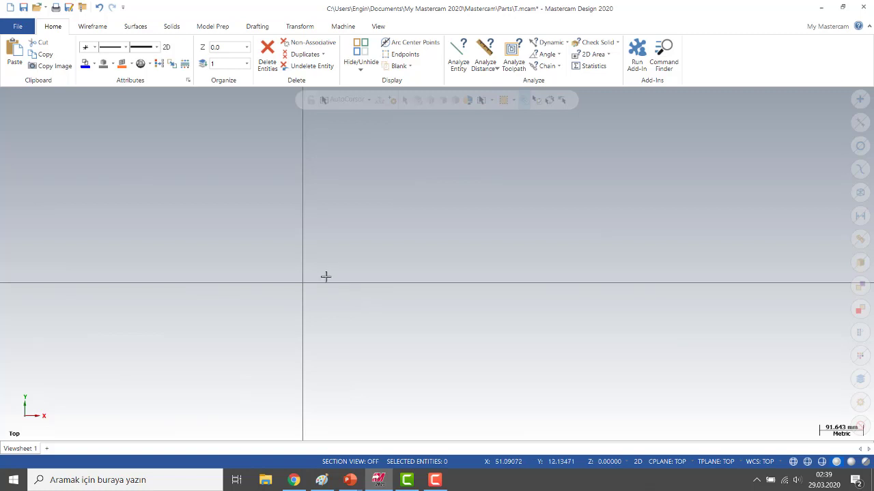
pyautogui.press('Right')
pyautogui.press('Right')
pyautogui.press('Right')
pyautogui.press('Right')
pyautogui.press('Right')
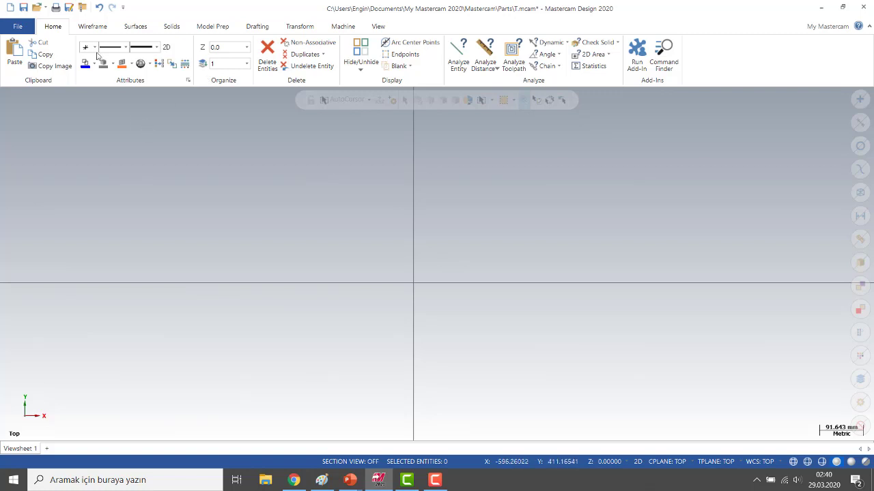
# Step: Draw a rectangle 250 mm wide and 250 mm high, extending up and right from a first corner at the origin
pyautogui.click(96, 27)
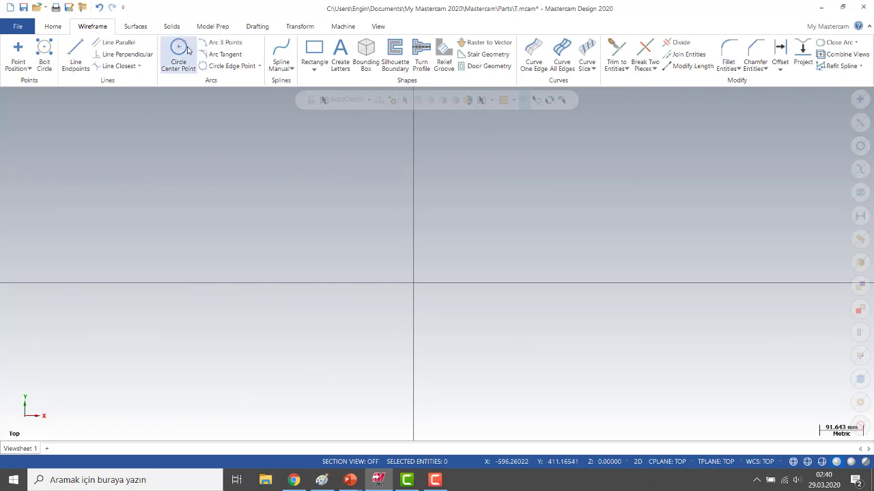
pyautogui.click(315, 69)
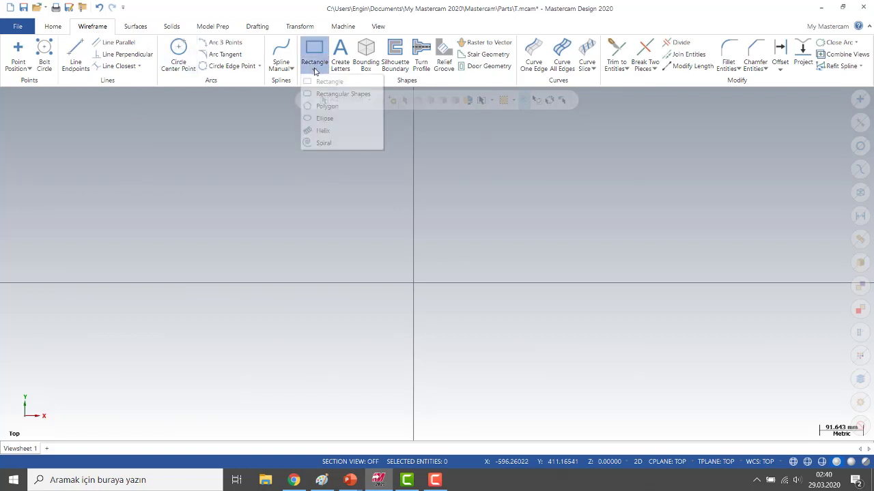
pyautogui.click(321, 82)
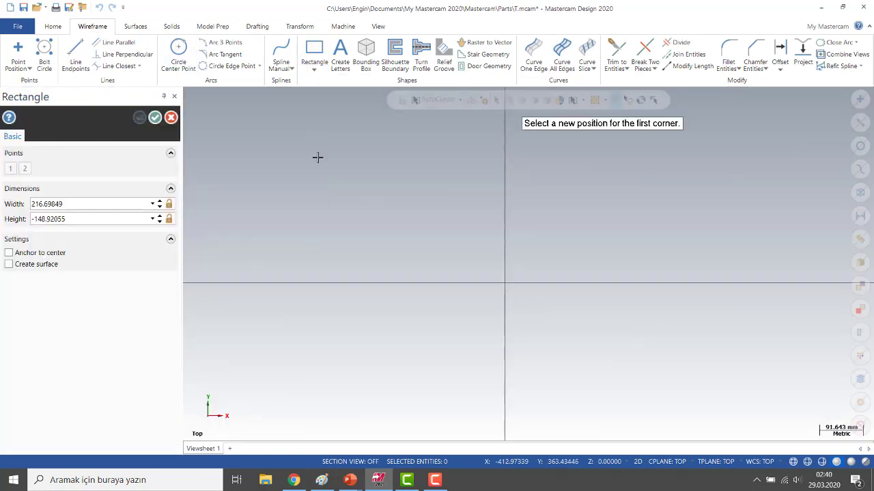
pyautogui.click(505, 284)
pyautogui.click(718, 155)
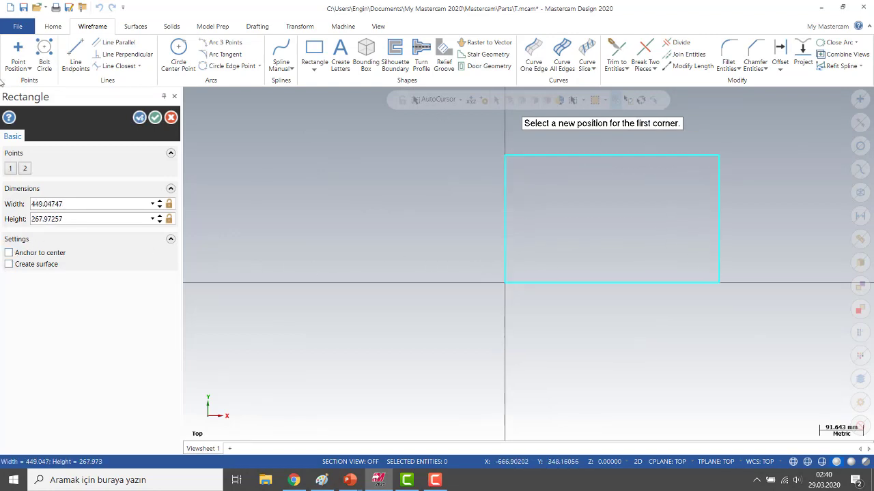
pyautogui.click(66, 206)
pyautogui.write('250')
pyautogui.press('Tab')
pyautogui.write('2')
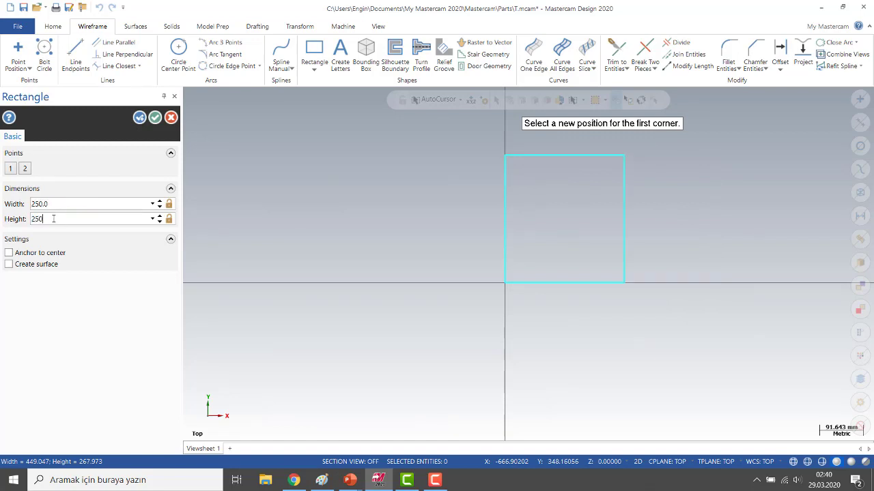
pyautogui.click(151, 119)
# Step: Draw a freeform diagonal line from the square's upper-left corner to its lower-right corner
pyautogui.scroll(-2, 581, 195)
pyautogui.scroll(3, 549, 180)
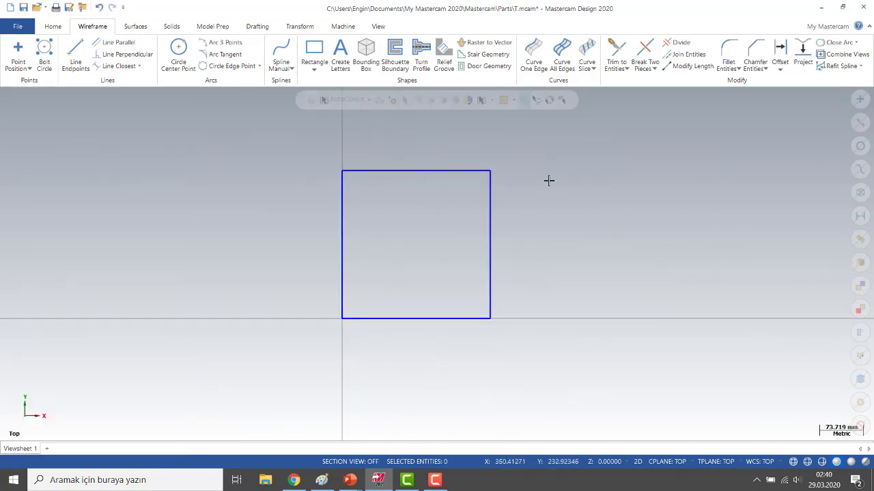
pyautogui.scroll(1, 546, 183)
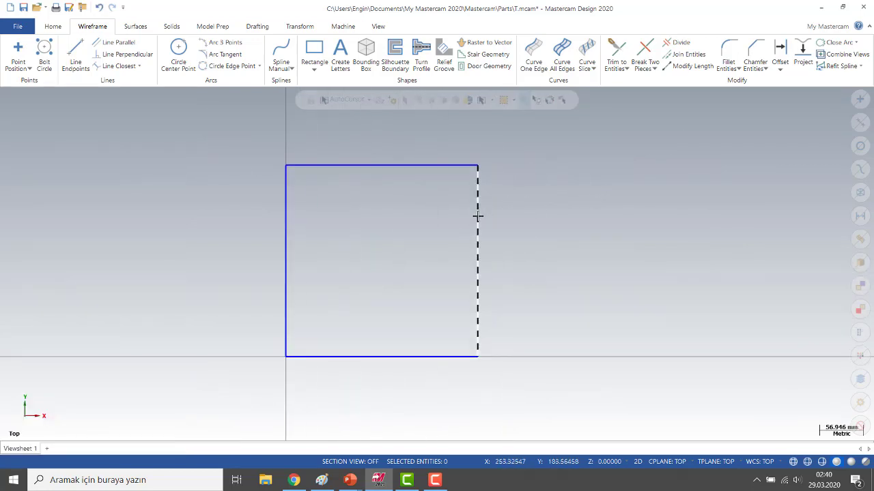
pyautogui.click(315, 69)
pyautogui.click(75, 52)
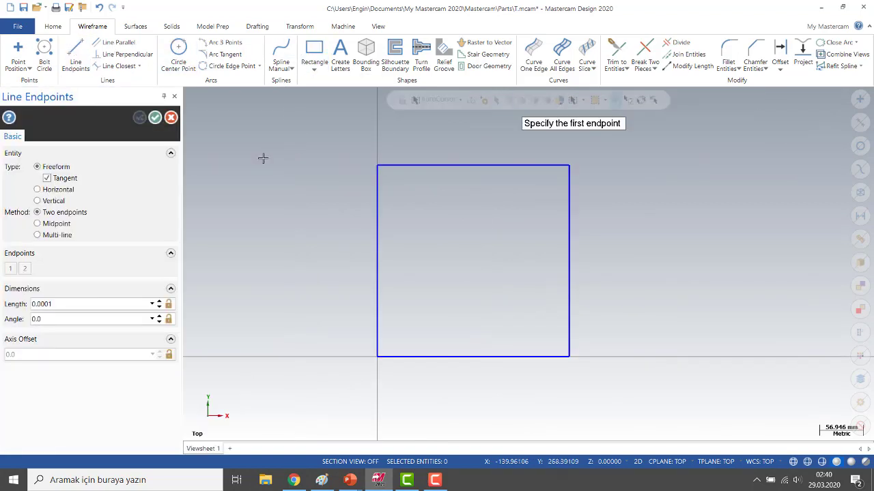
pyautogui.click(377, 166)
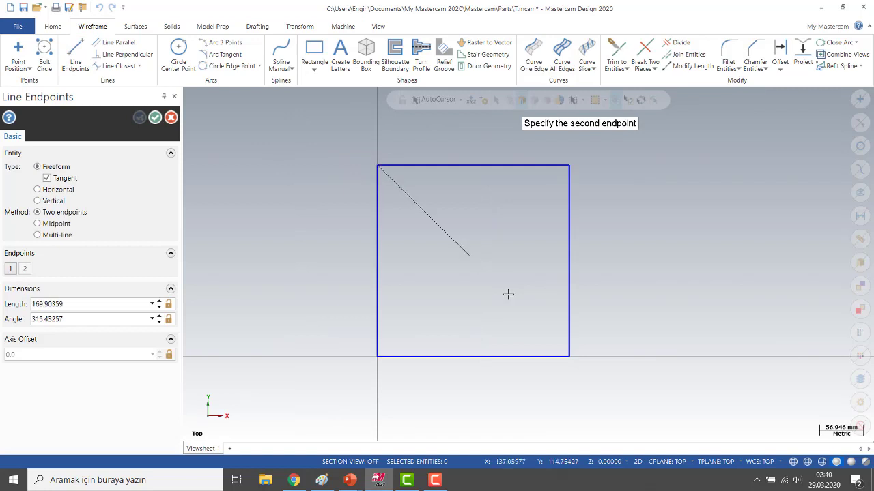
pyautogui.click(568, 355)
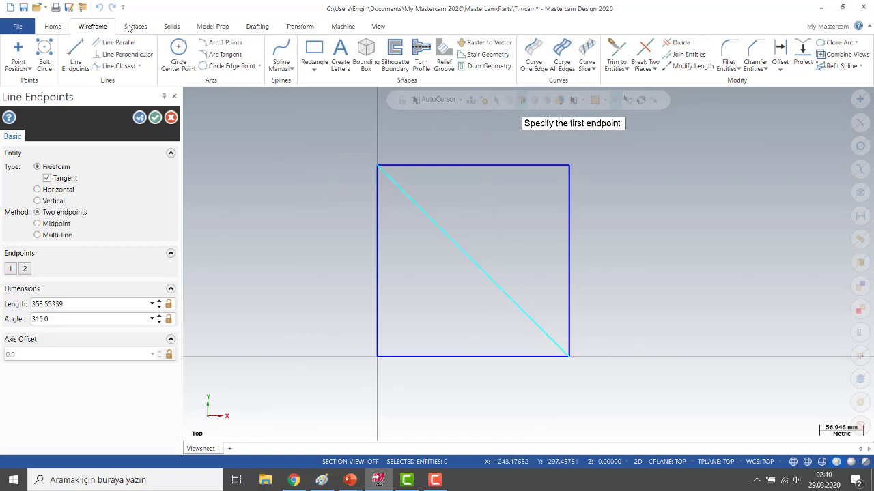
# Step: Draw a 6-sided polygon with a flat radius of about 99 mm, centered on the diagonal's midpoint
pyautogui.click(312, 70)
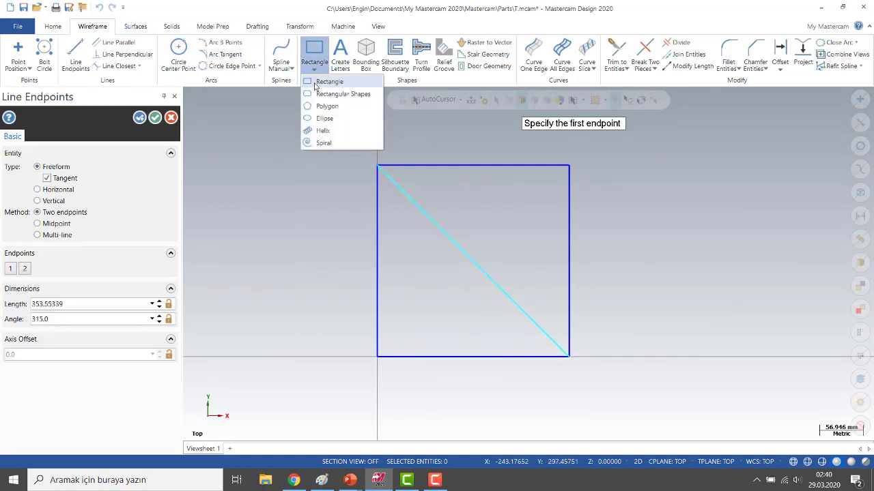
pyautogui.click(322, 114)
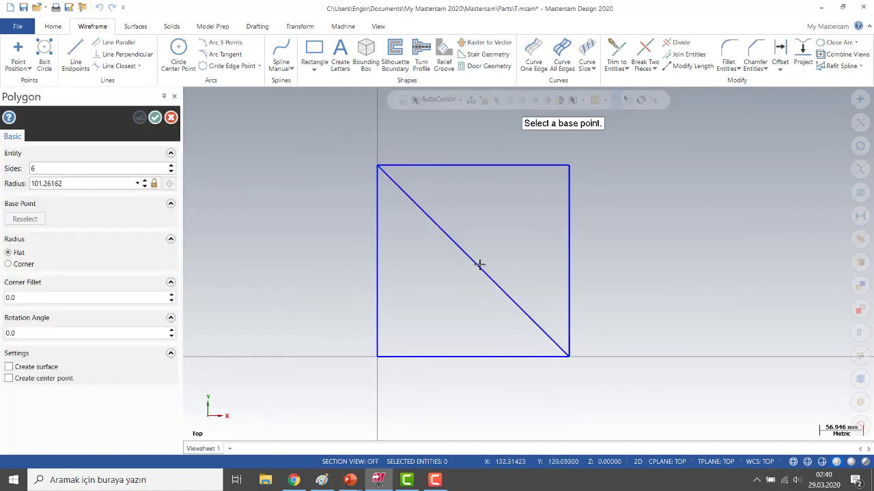
pyautogui.click(476, 268)
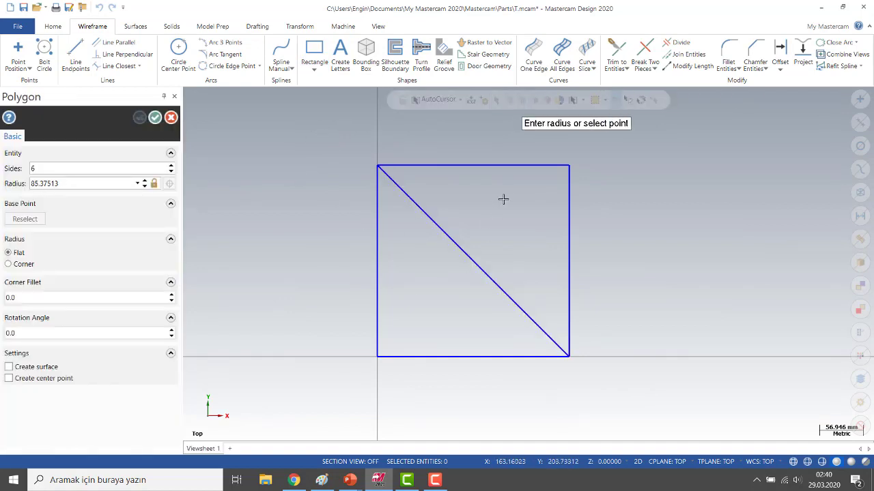
pyautogui.click(498, 190)
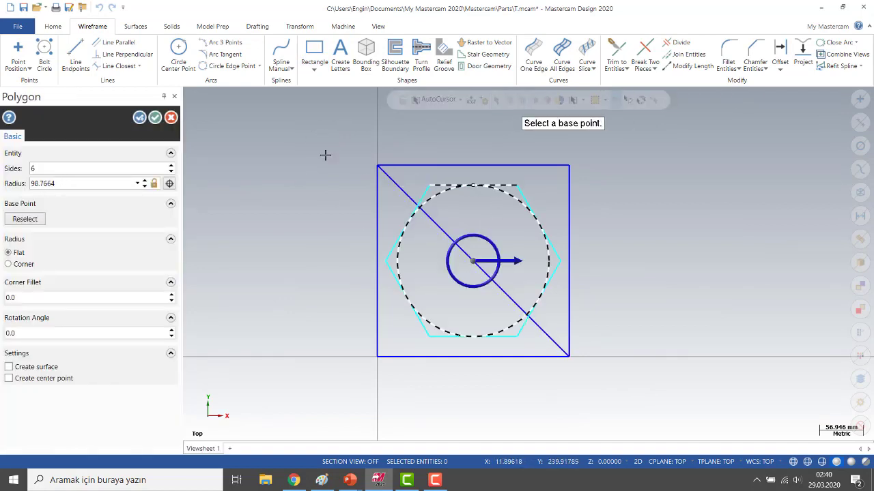
pyautogui.click(155, 121)
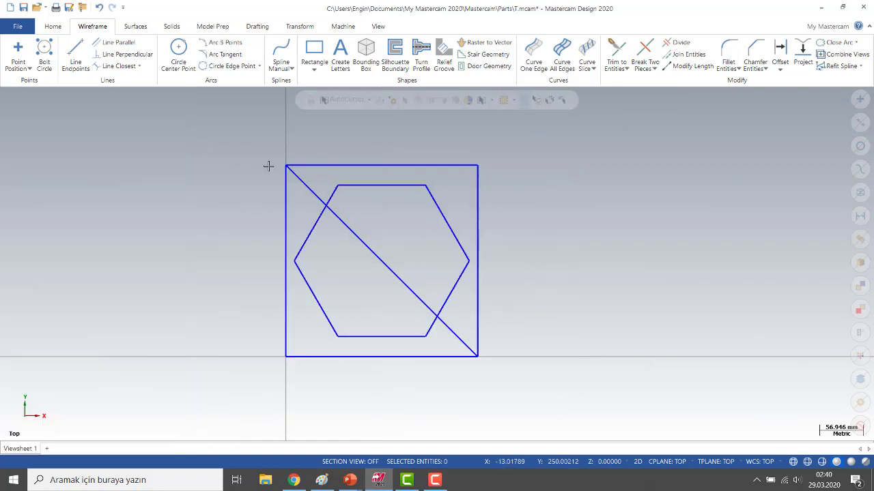
# Step: Draw a circle of about 69 mm radius centered on the diagonal's midpoint, and delete the diagonal line
pyautogui.click(180, 54)
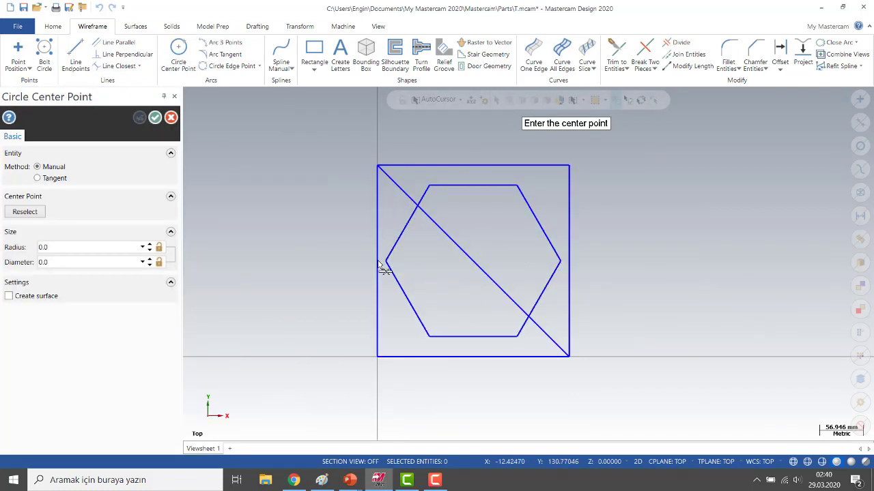
pyautogui.click(477, 268)
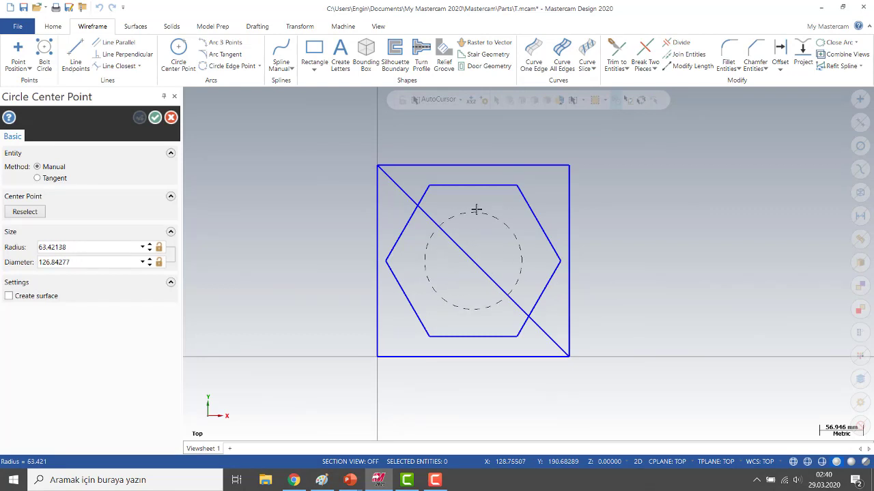
pyautogui.click(476, 208)
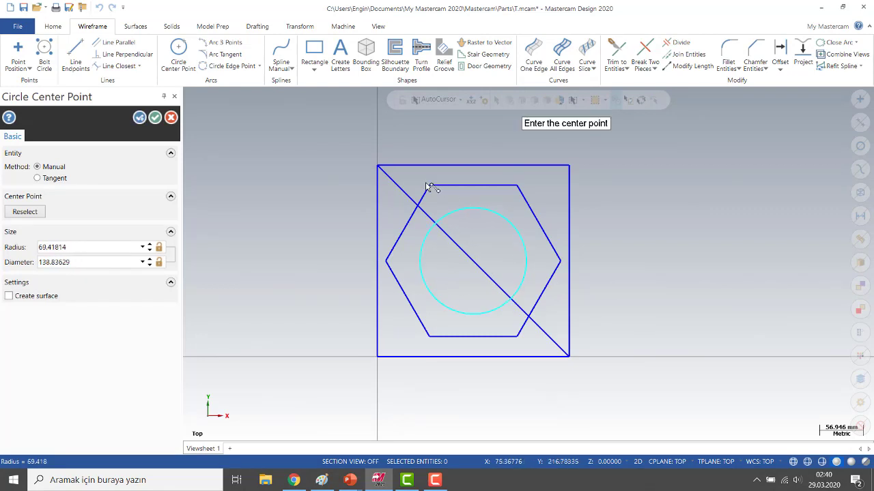
pyautogui.click(154, 118)
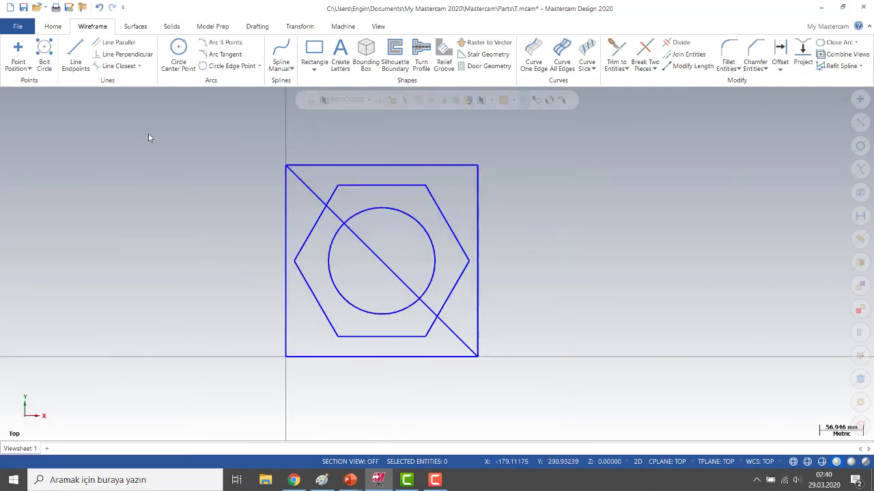
pyautogui.click(374, 256)
pyautogui.press('Delete')
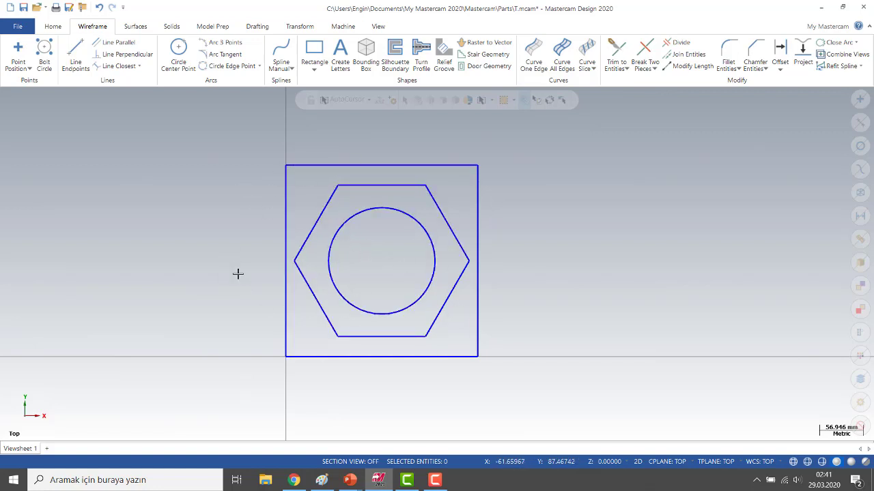
# Step: Name level 1 "Kare" through Change Level without selecting any geometry, and apply it as the target level
pyautogui.click(53, 28)
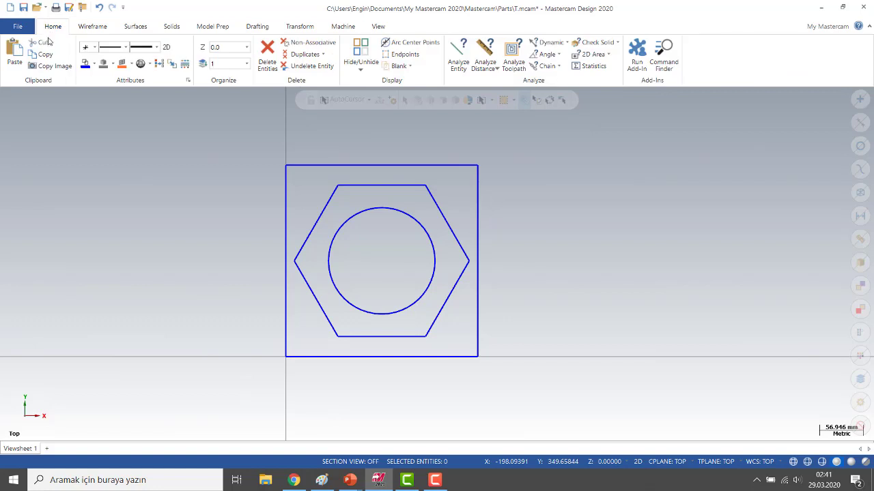
pyautogui.click(202, 65)
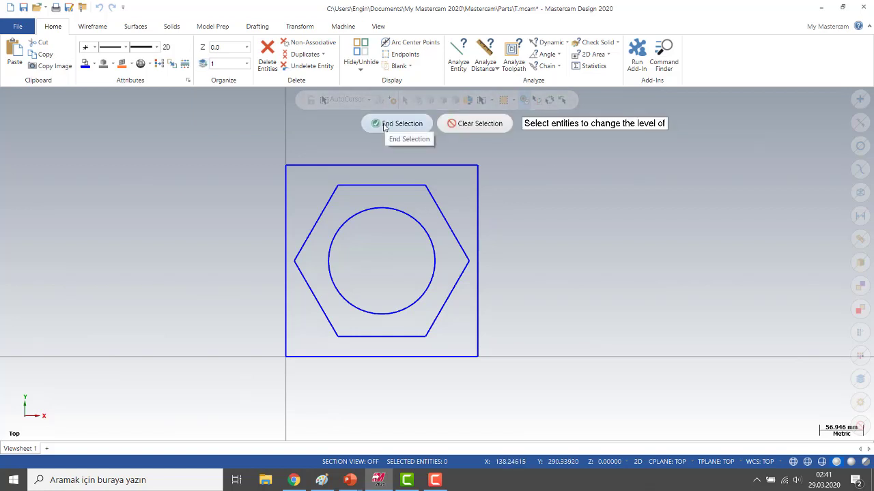
pyautogui.click(385, 125)
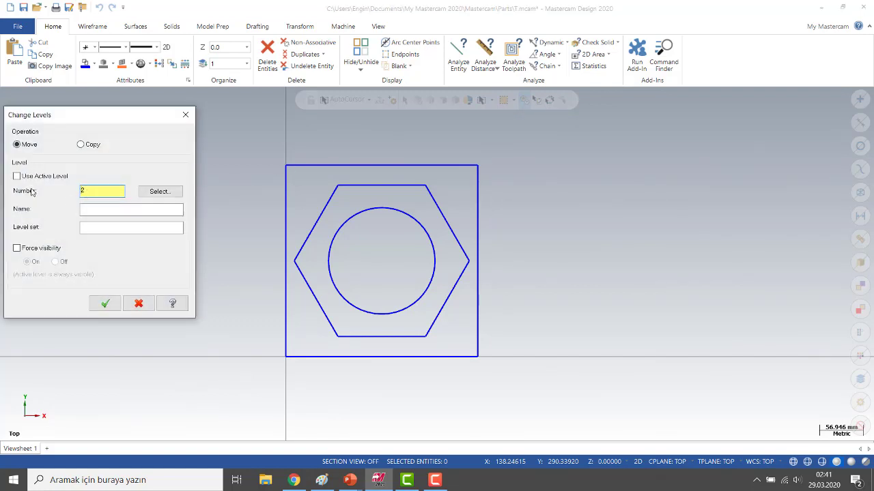
pyautogui.click(153, 191)
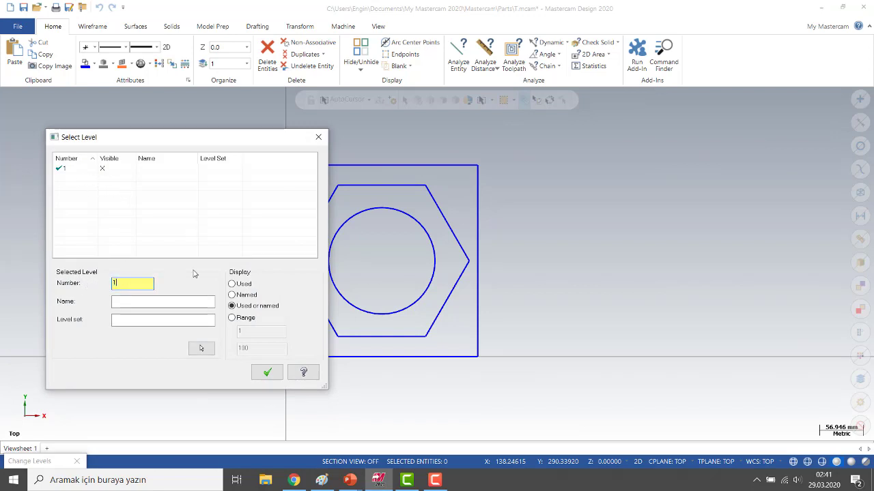
pyautogui.click(121, 171)
pyautogui.click(143, 302)
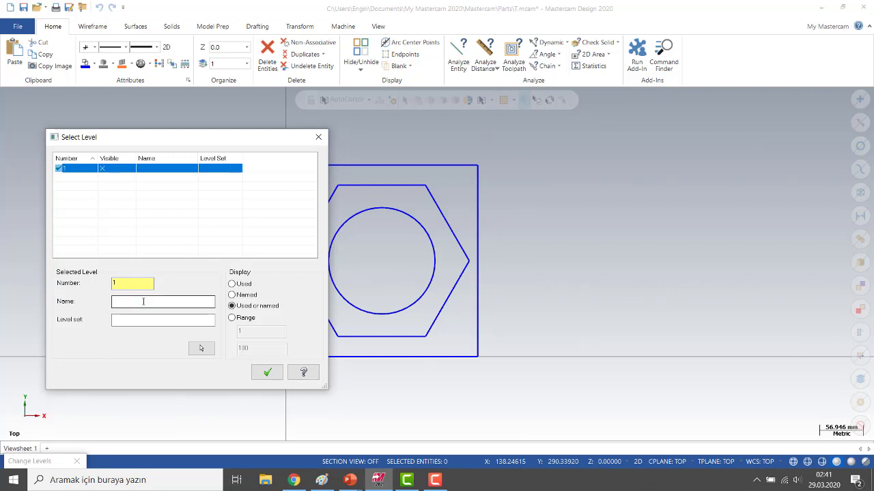
pyautogui.click(143, 301)
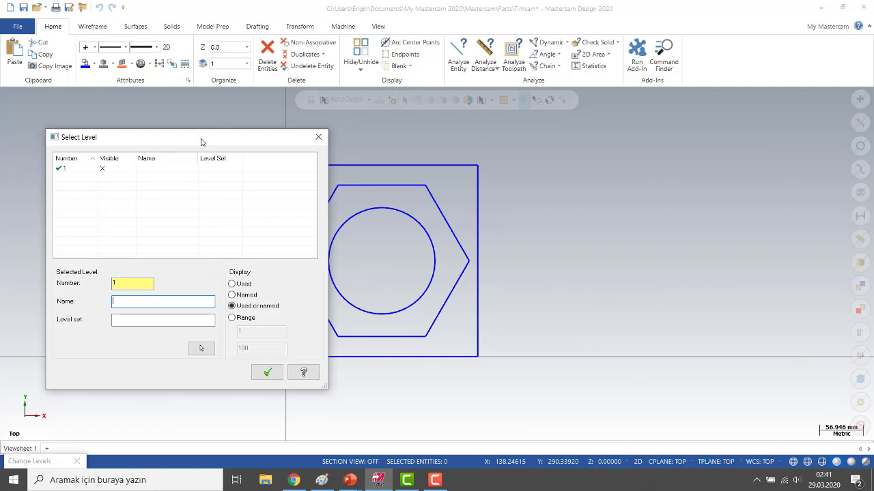
pyautogui.moveTo(204, 141); pyautogui.dragTo(246, 133)
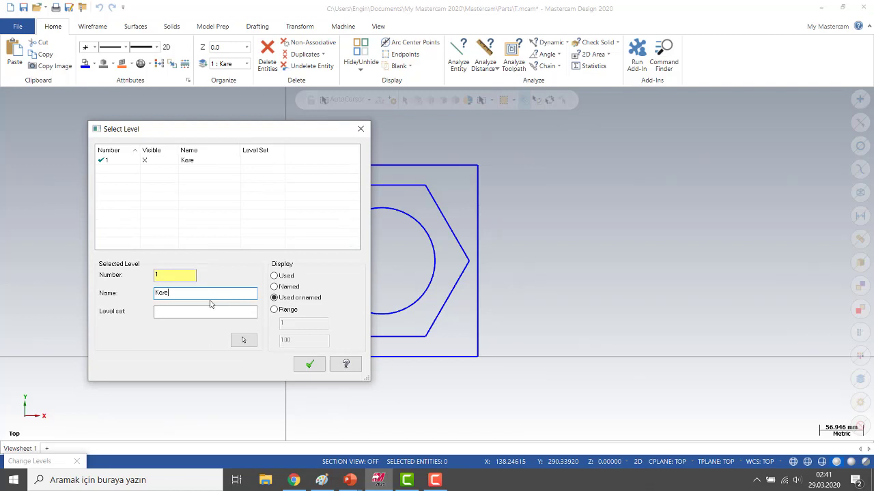
pyautogui.click(307, 364)
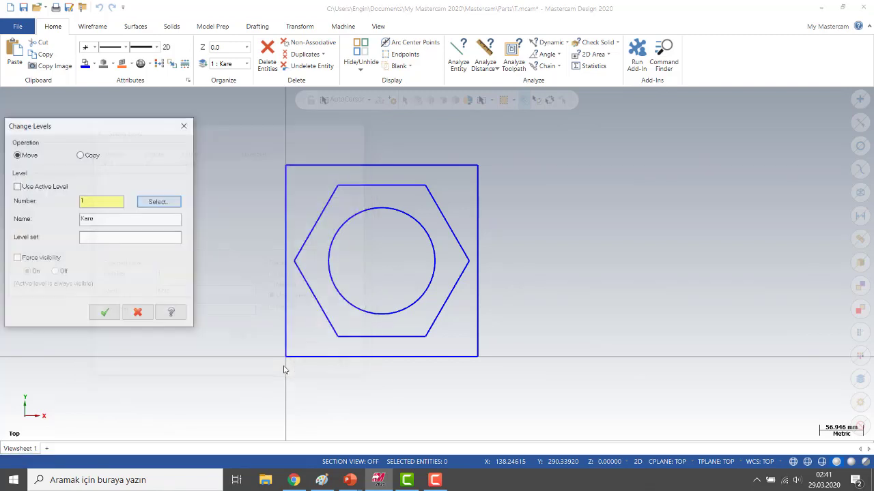
pyautogui.click(104, 304)
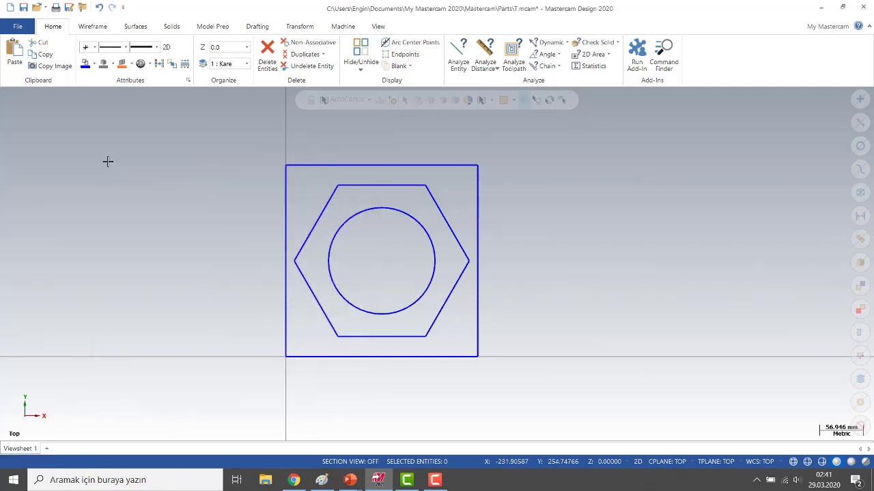
# Step: Move the hexagon's six sides to a new level 2 named "Beşgen"
pyautogui.click(202, 64)
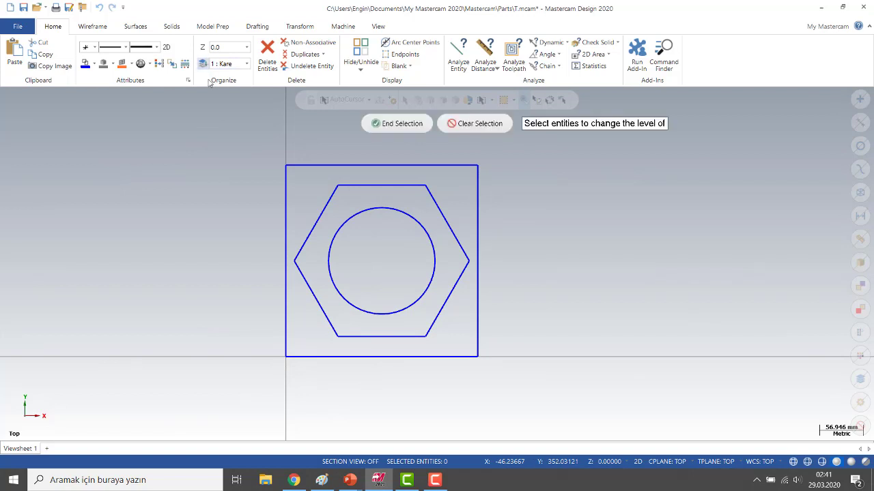
pyautogui.click(363, 186)
pyautogui.click(442, 211)
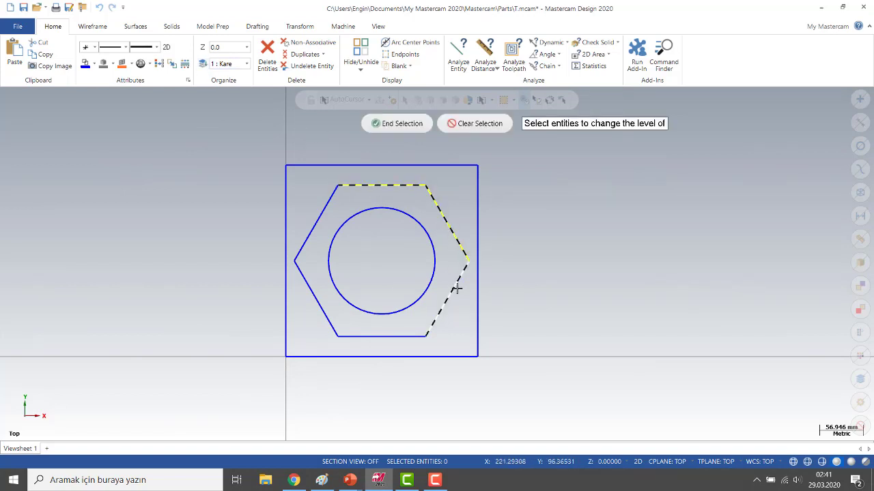
pyautogui.click(454, 289)
pyautogui.click(406, 335)
pyautogui.click(331, 318)
pyautogui.click(308, 229)
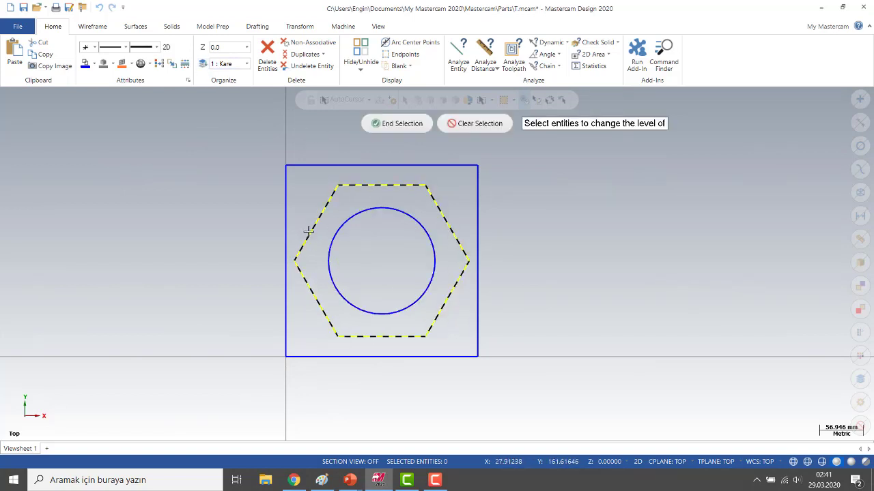
pyautogui.click(389, 123)
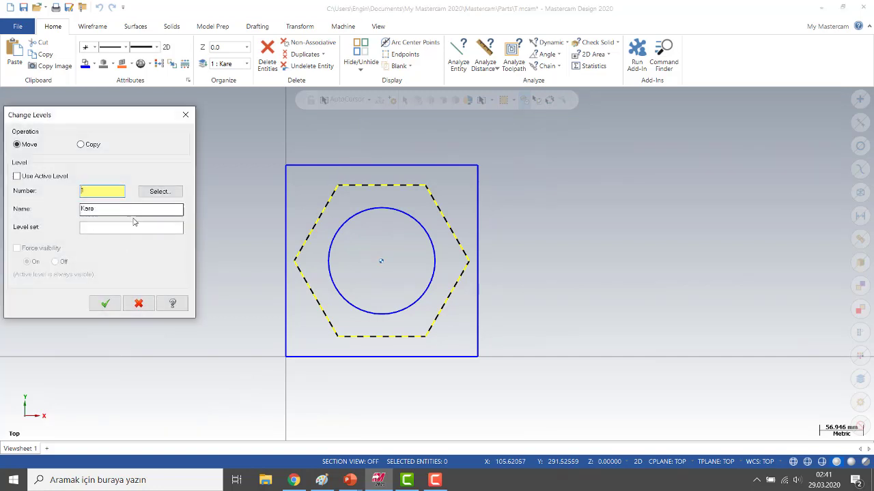
pyautogui.click(160, 192)
pyautogui.doubleClick(169, 277)
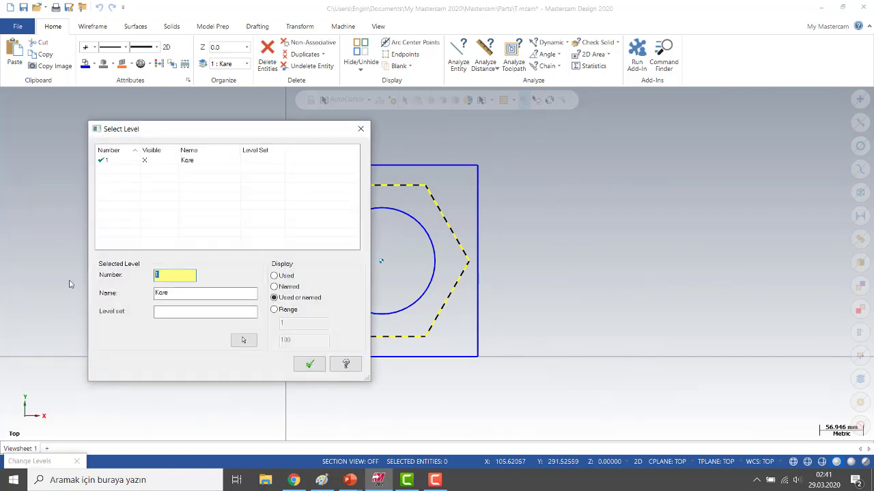
pyautogui.write('2')
pyautogui.press('Tab')
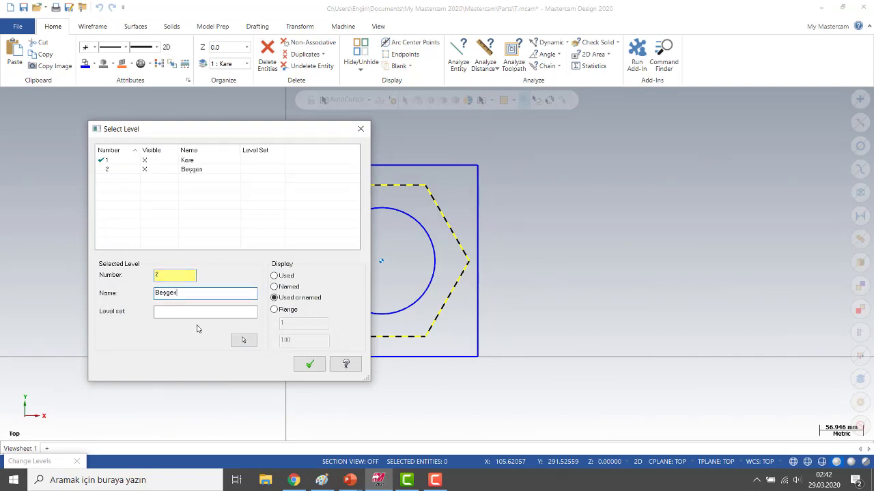
pyautogui.click(309, 364)
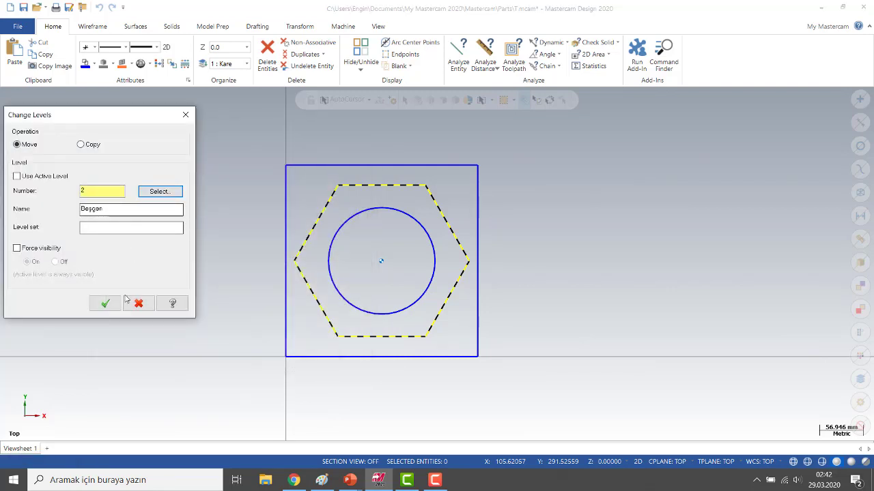
pyautogui.click(105, 303)
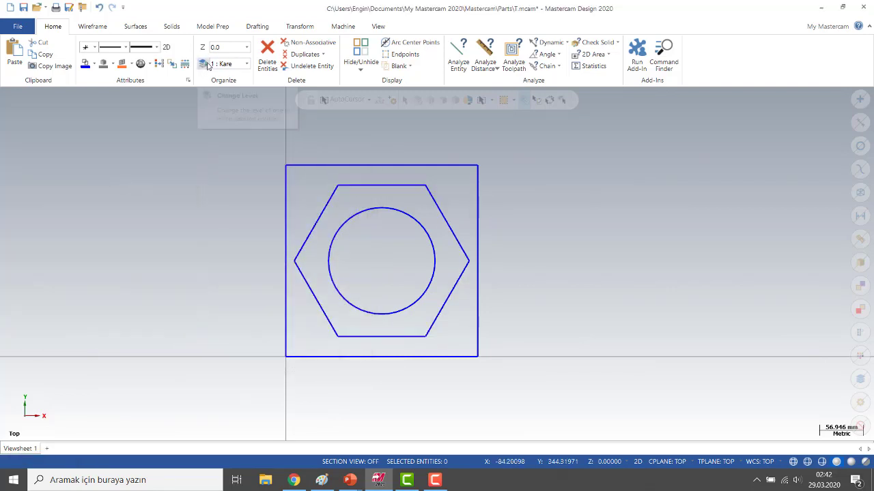
# Step: Move the circle to a new level 3 named "Daire"
pyautogui.click(208, 65)
pyautogui.click(347, 219)
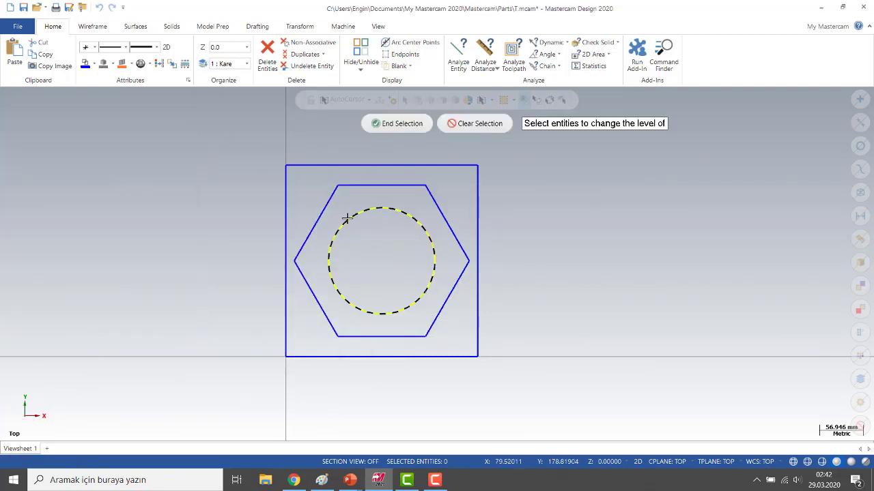
pyautogui.click(402, 123)
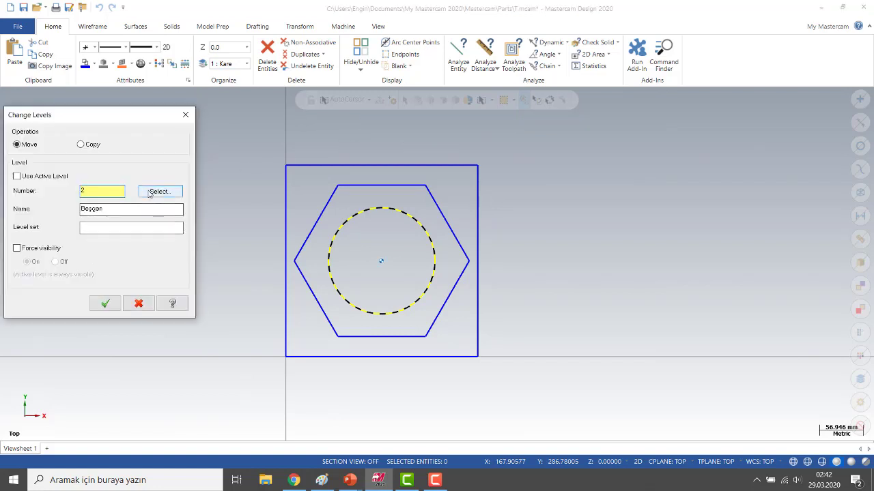
pyautogui.click(150, 193)
pyautogui.click(173, 277)
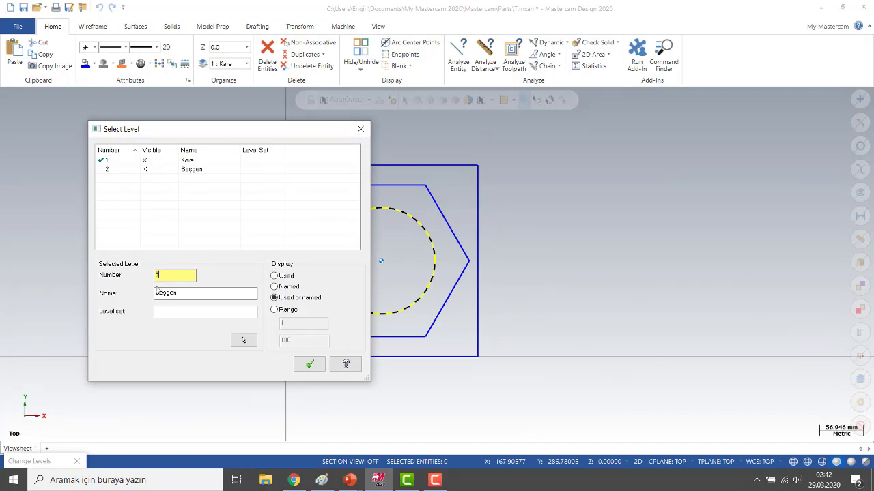
pyautogui.press('Tab')
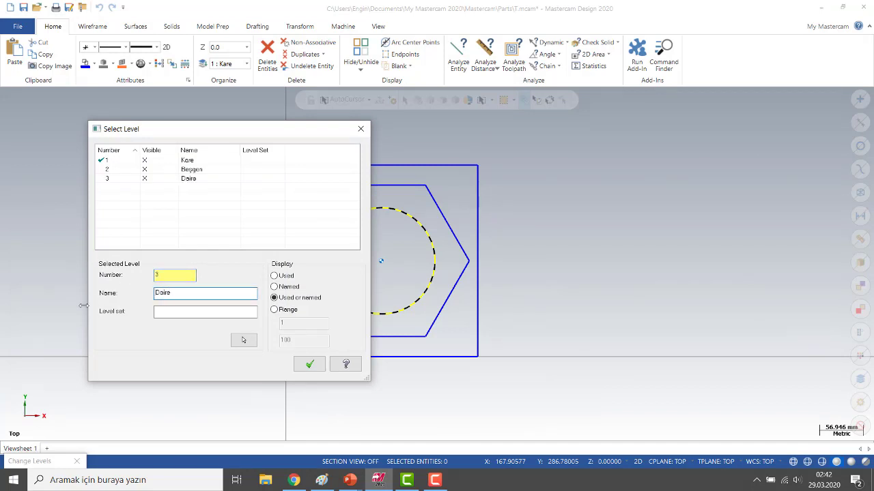
pyautogui.click(309, 364)
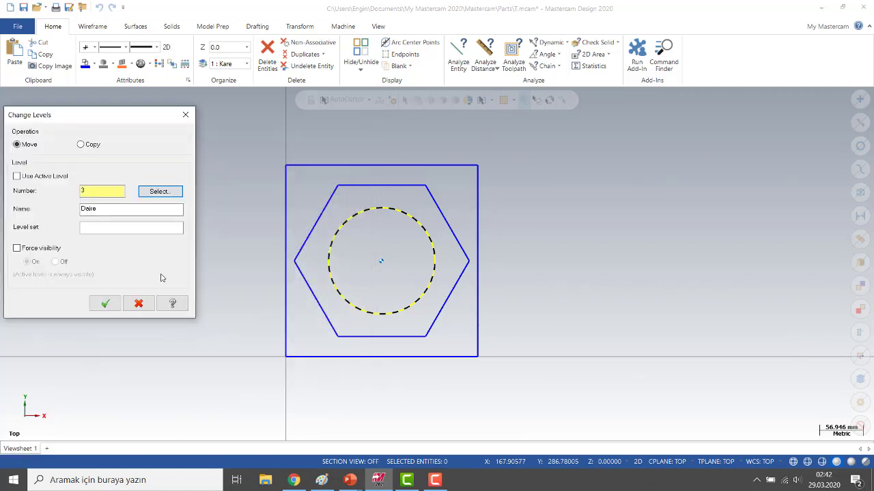
pyautogui.click(106, 304)
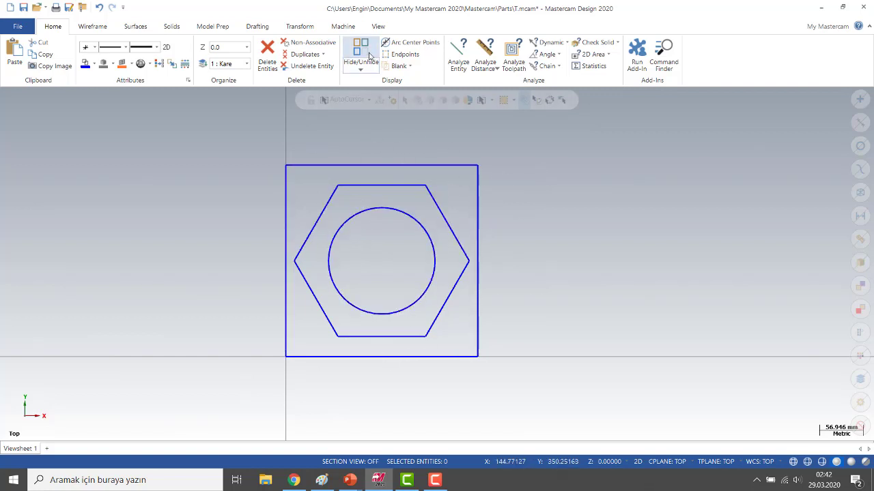
# Step: Display the Levels manager
pyautogui.click(378, 27)
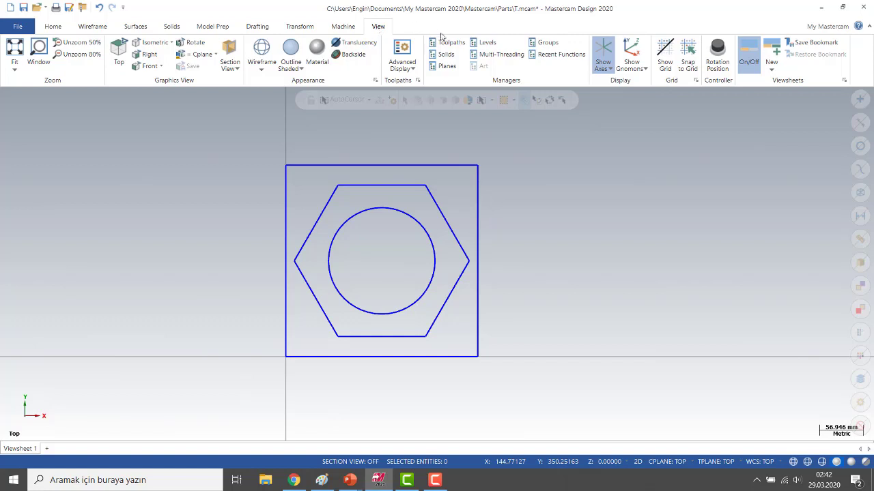
pyautogui.click(448, 42)
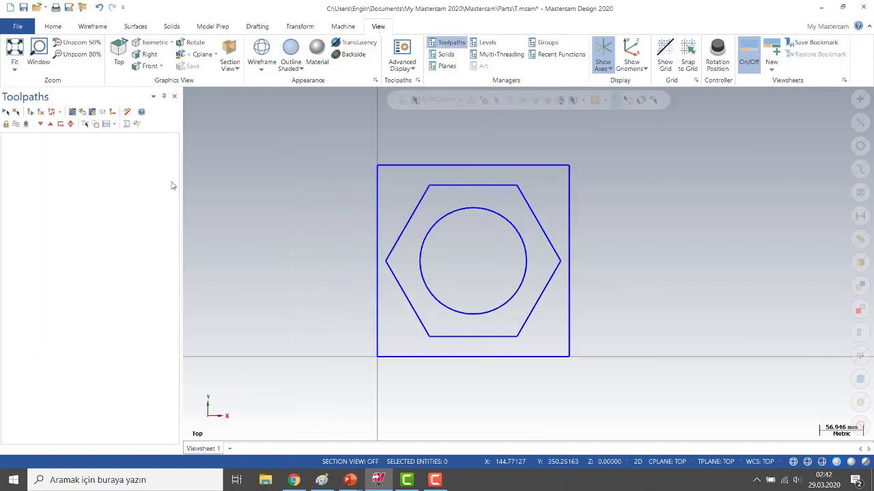
pyautogui.click(450, 42)
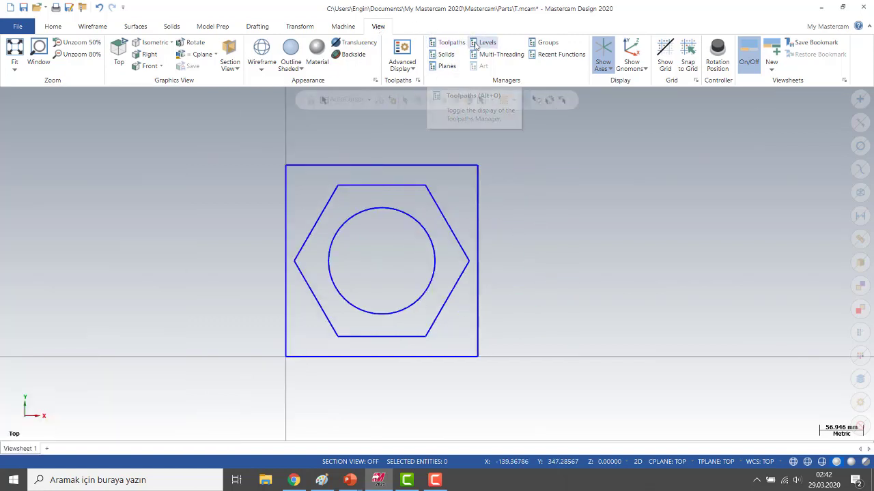
pyautogui.click(478, 42)
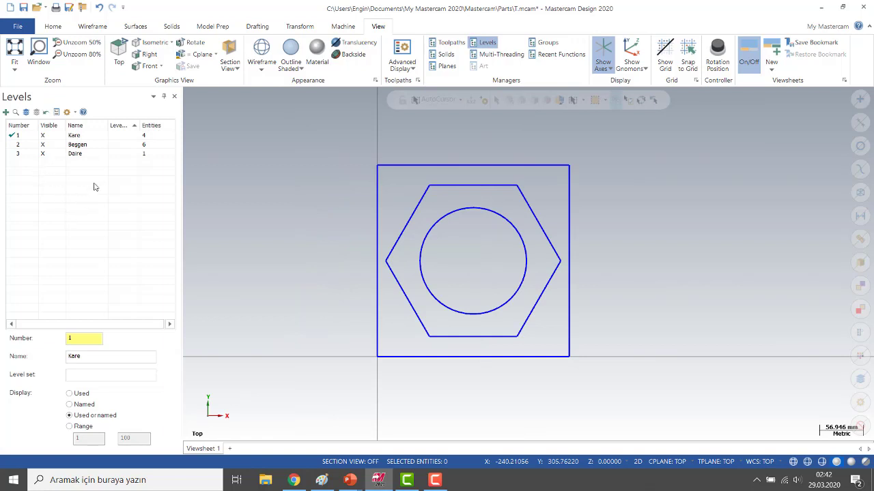
# Step: Examine the level numbers and names offered for the active level, leaving the current choice in place
pyautogui.click(55, 27)
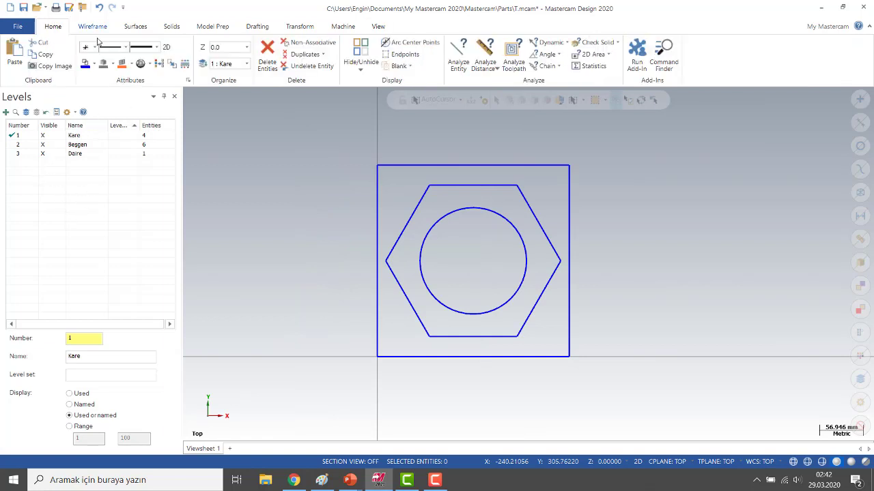
pyautogui.click(229, 63)
pyautogui.click(231, 105)
pyautogui.click(228, 64)
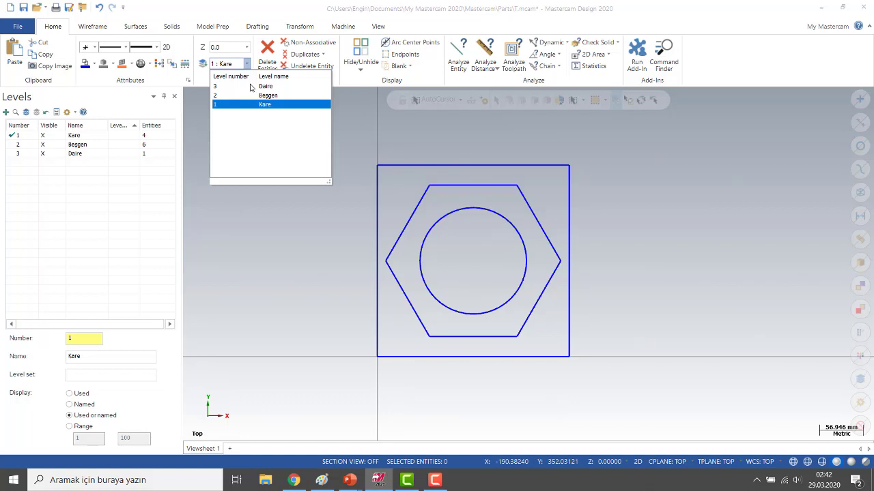
pyautogui.click(198, 109)
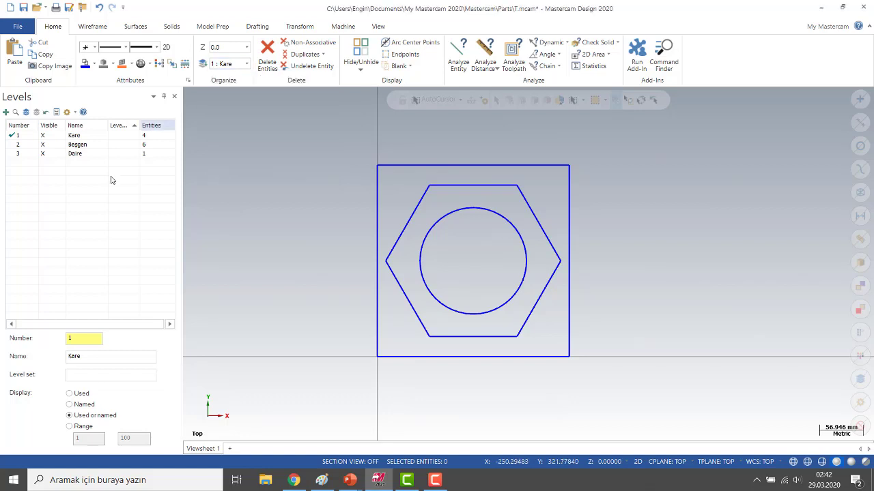
# Step: Try out level visibility by hiding and restoring level 2 "Beşgen", and doing the same with level 3 "Daire"
pyautogui.click(44, 137)
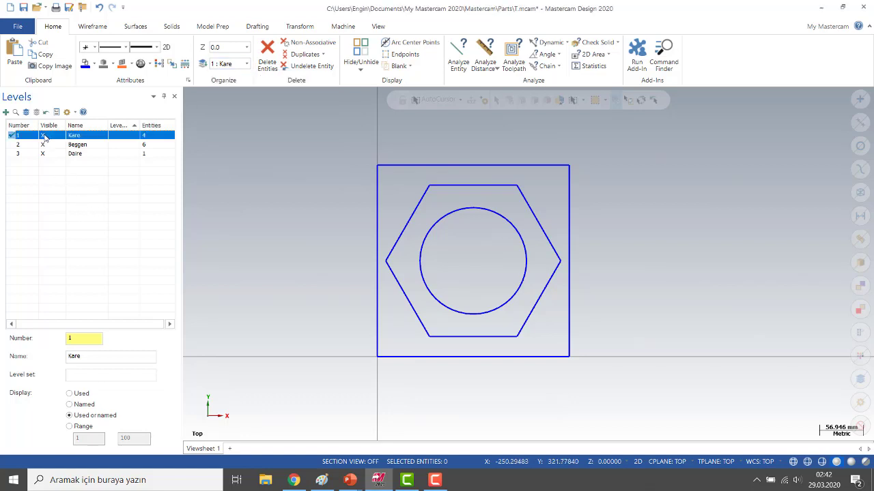
pyautogui.click(43, 144)
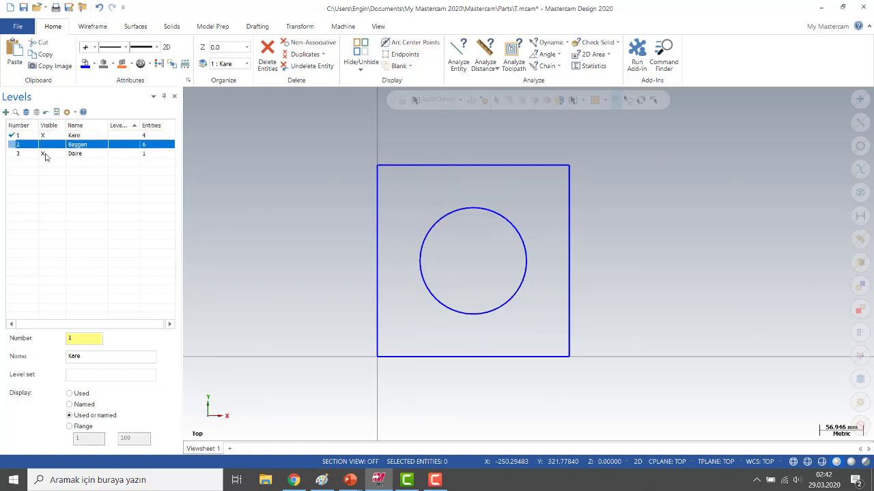
pyautogui.click(43, 144)
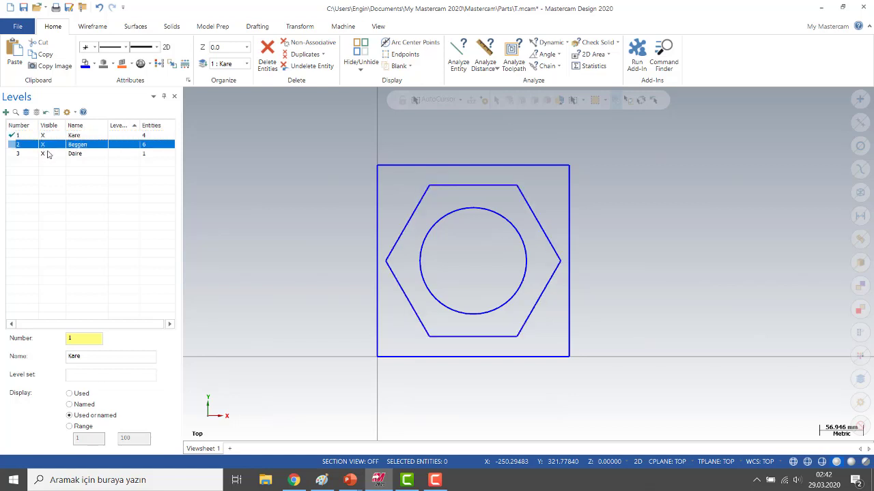
pyautogui.click(43, 145)
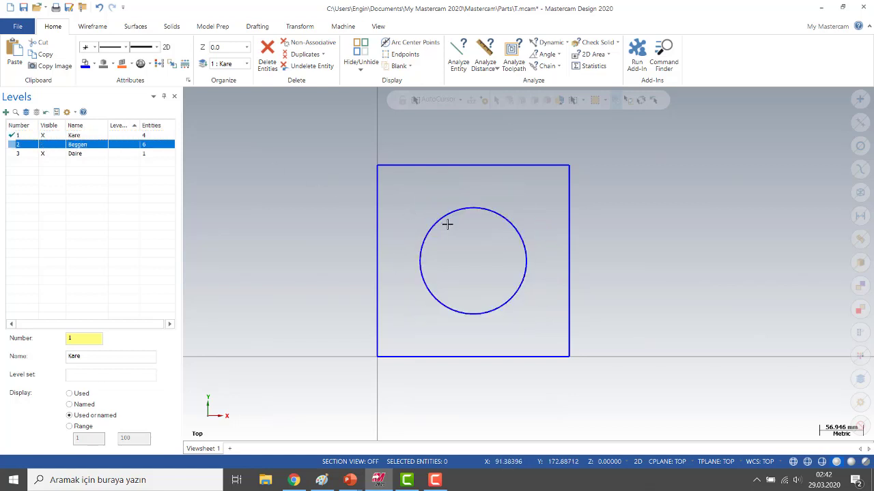
pyautogui.click(43, 145)
pyautogui.click(42, 156)
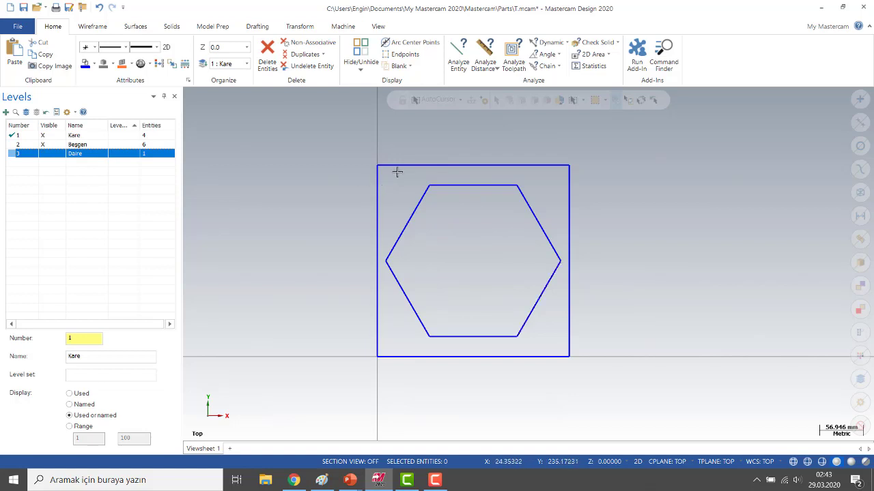
pyautogui.click(43, 155)
# Step: Make "Beşgen" the active level to hide the square's level, and reactivate level 1 "Kare"
pyautogui.click(13, 145)
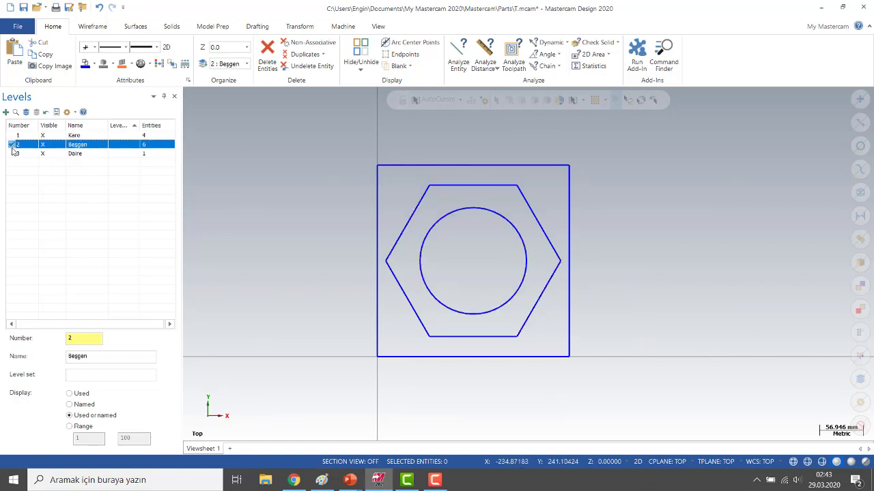
pyautogui.click(42, 135)
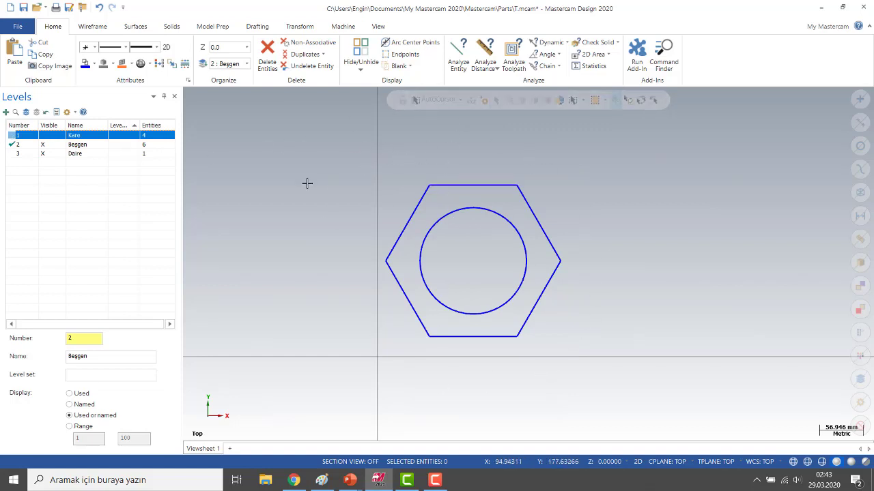
pyautogui.click(11, 135)
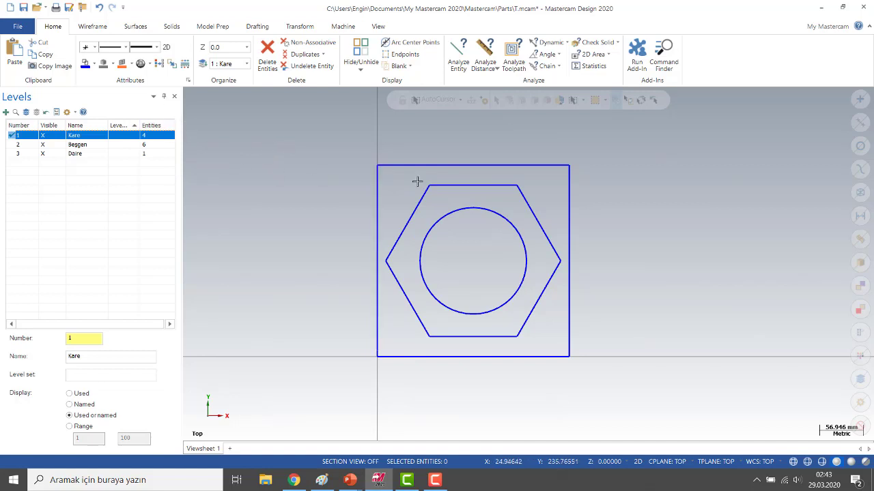
# Step: Hide the "Beşgen" and "Daire" levels to isolate the square, and turn both levels back on
pyautogui.click(43, 146)
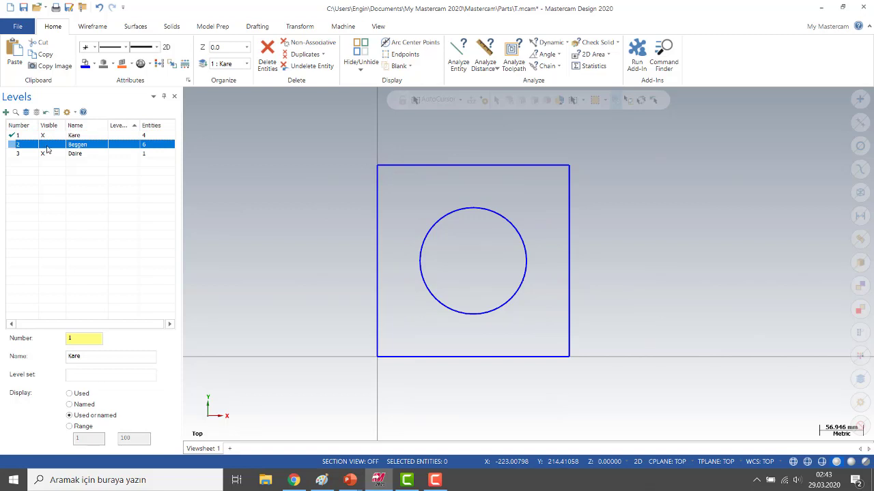
pyautogui.click(43, 145)
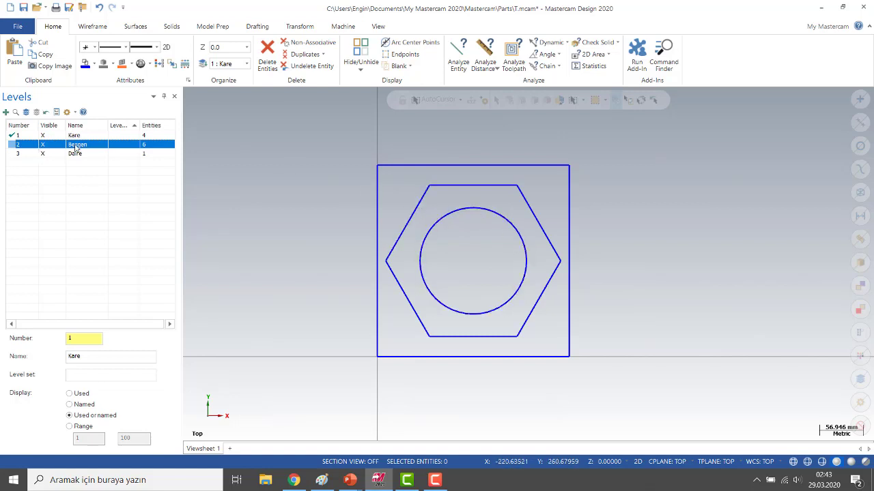
pyautogui.click(43, 146)
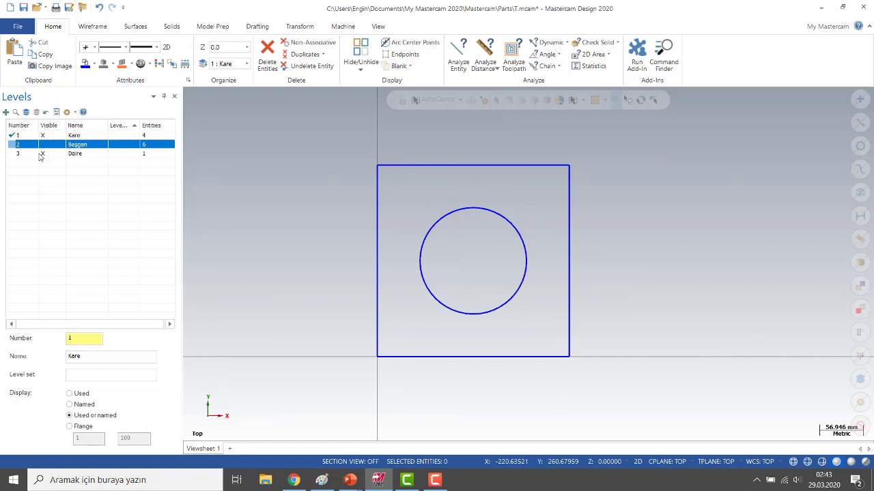
pyautogui.click(43, 154)
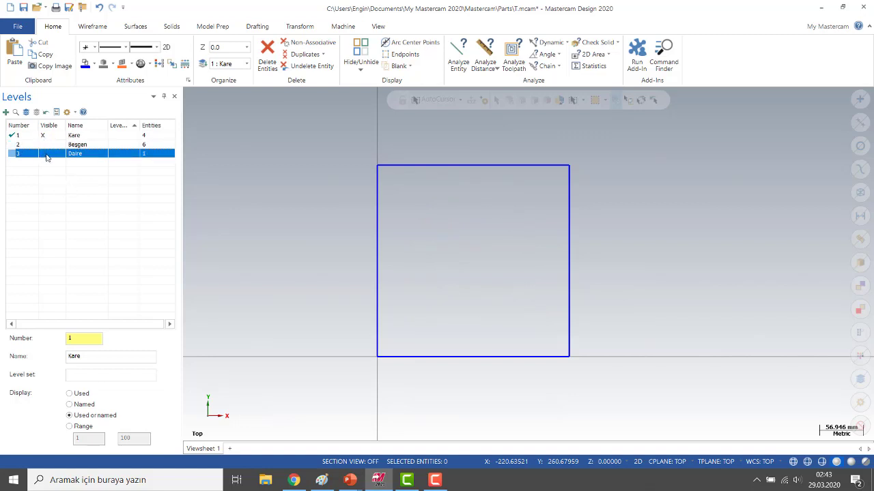
pyautogui.click(47, 144)
pyautogui.click(48, 154)
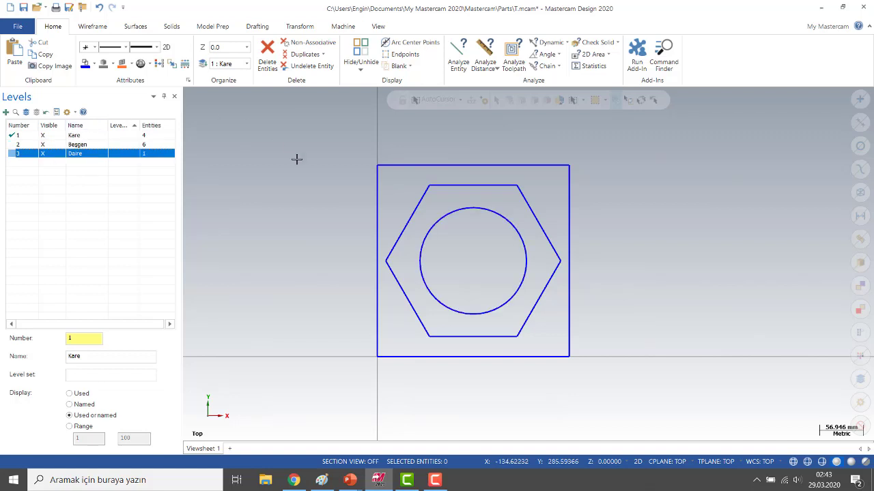
# Step: Close the Levels manager and display the Toolpaths manager
pyautogui.click(175, 97)
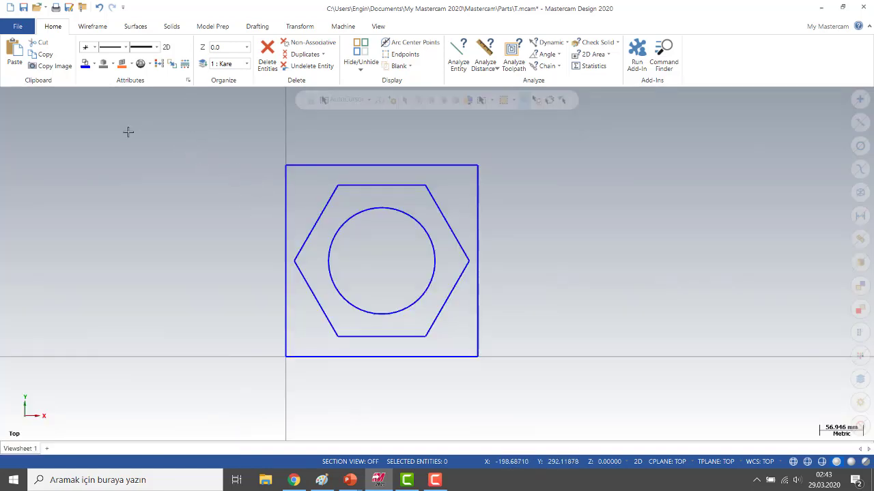
pyautogui.click(381, 28)
pyautogui.click(448, 42)
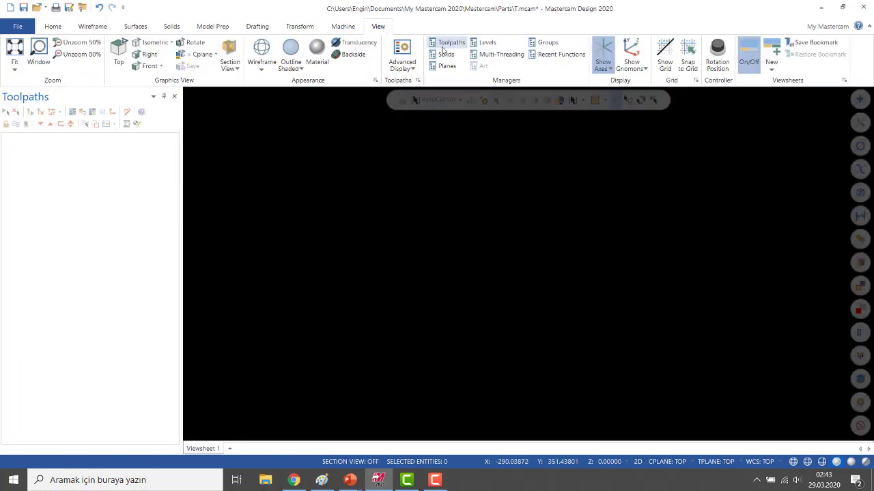
pyautogui.rightClick(49, 163)
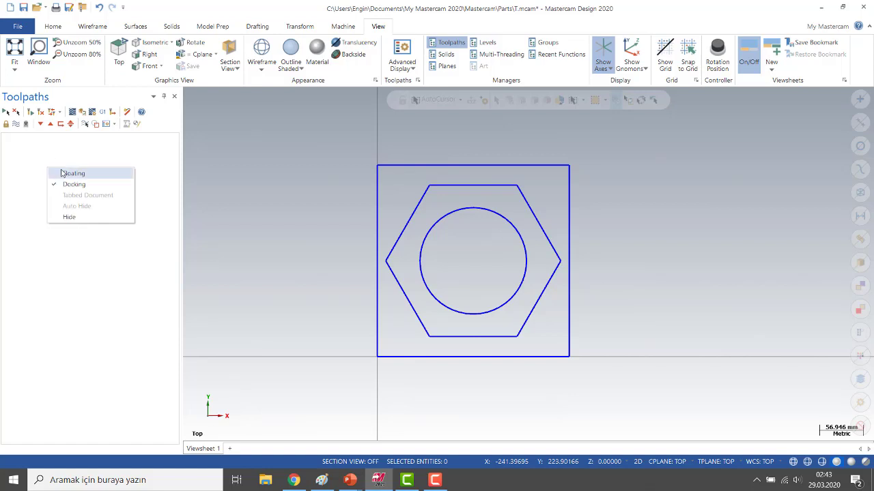
pyautogui.click(21, 141)
# Step: Add a default Mill machine group to the part
pyautogui.click(335, 26)
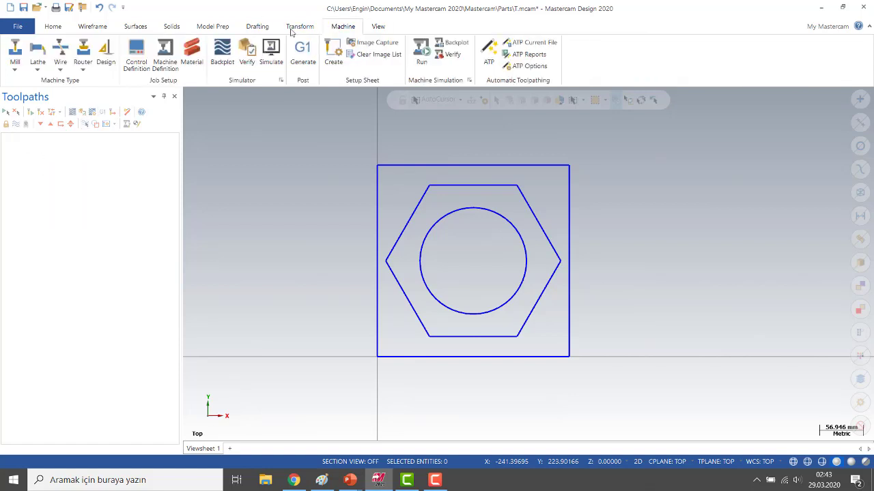
pyautogui.click(15, 58)
pyautogui.click(28, 82)
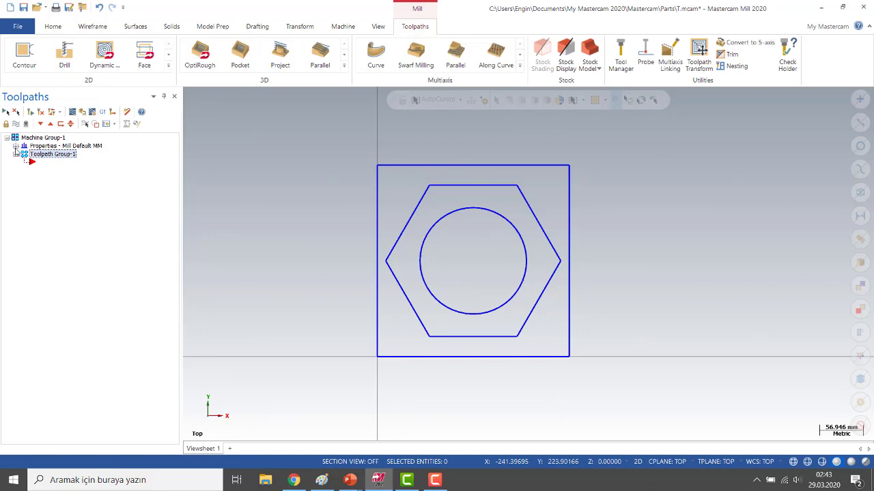
# Step: Define rectangular stock from the square's lower-left corner to its upper-right corner, with a Z thickness of 100 mm
pyautogui.click(16, 146)
pyautogui.click(45, 171)
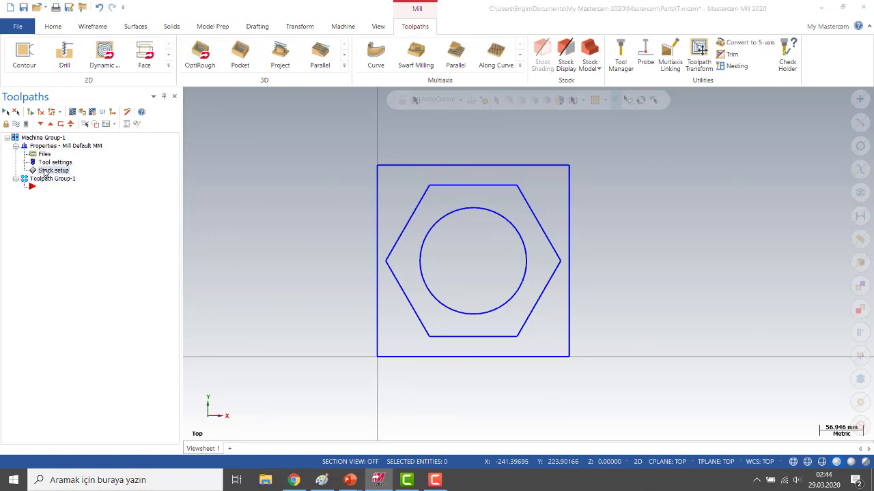
pyautogui.click(172, 384)
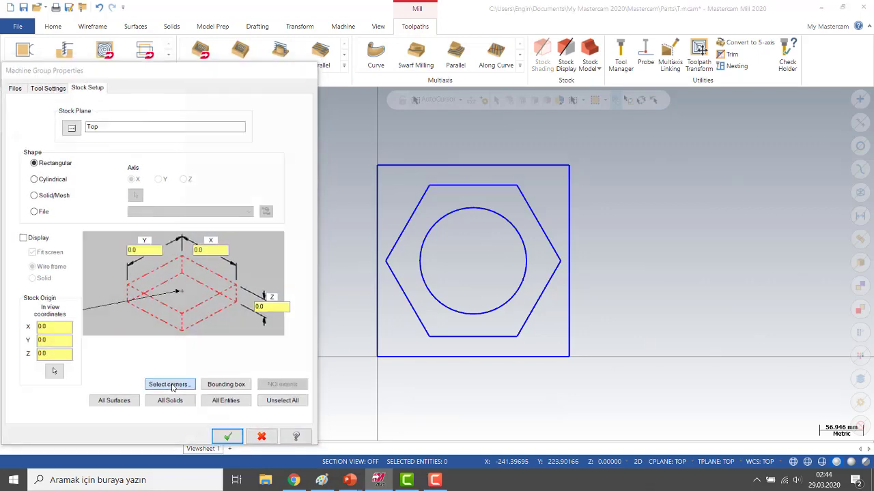
pyautogui.click(377, 356)
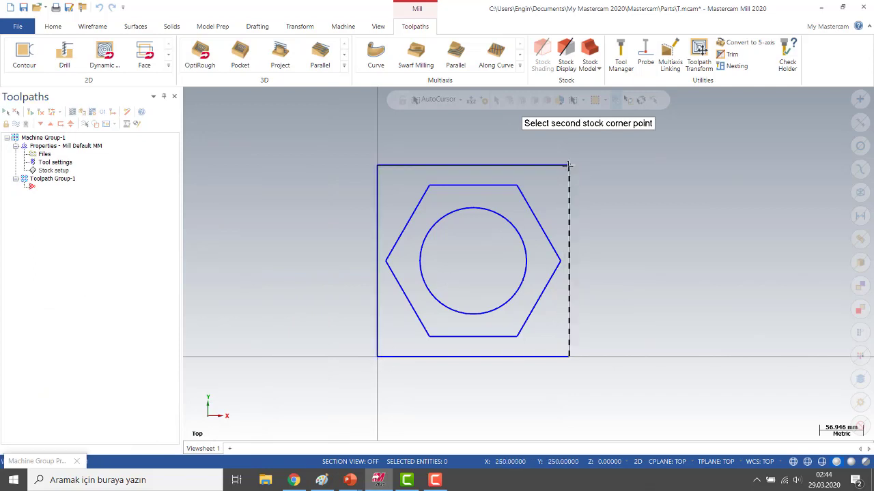
pyautogui.click(570, 167)
pyautogui.click(268, 304)
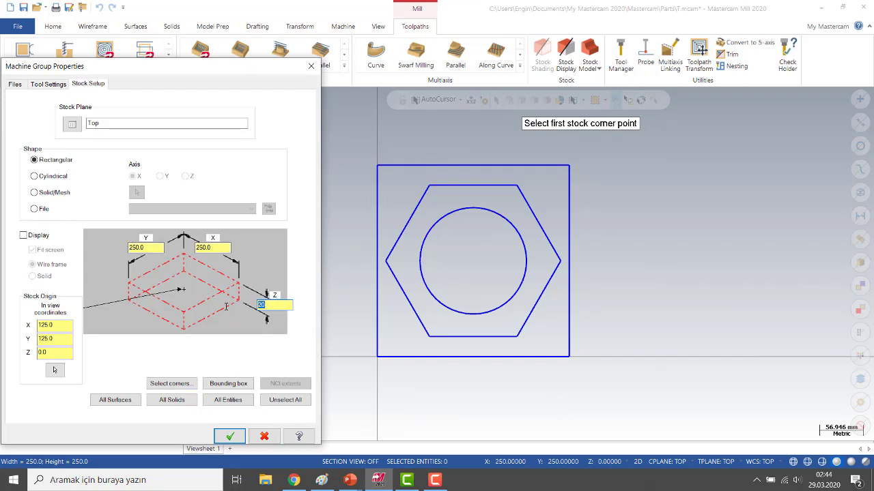
pyautogui.write('10')
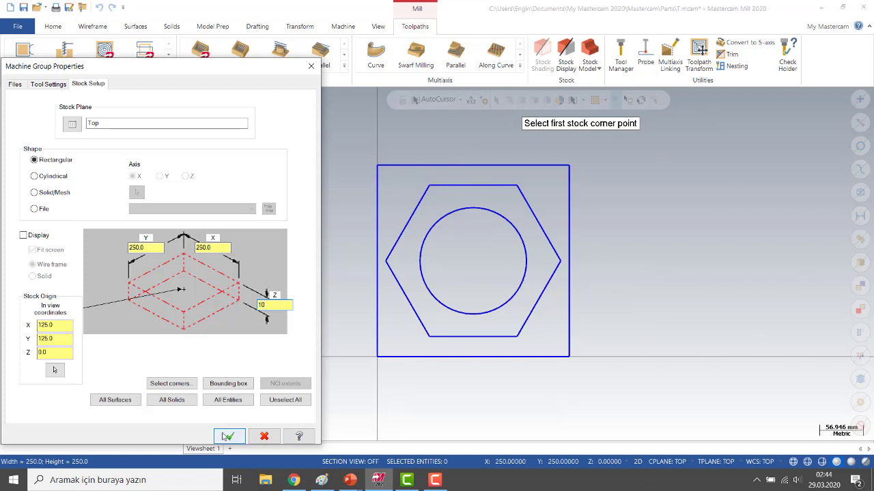
pyautogui.write('0')
pyautogui.click(229, 437)
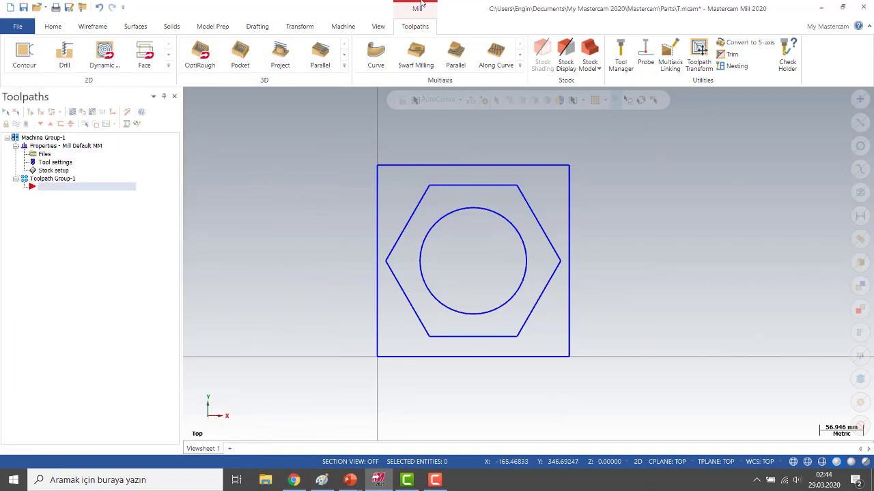
# Step: Set an isometric view, hide the "Beşgen" level in the Levels manager, and return to the Toolpaths manager
pyautogui.click(379, 26)
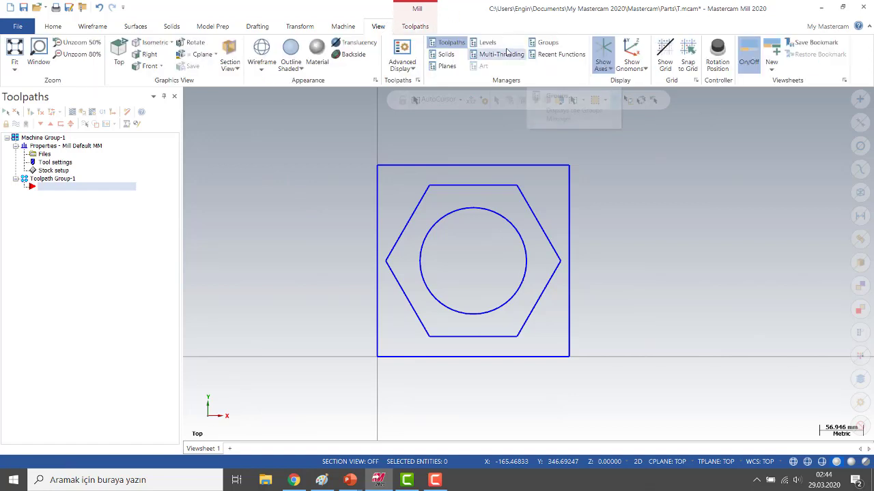
pyautogui.click(486, 42)
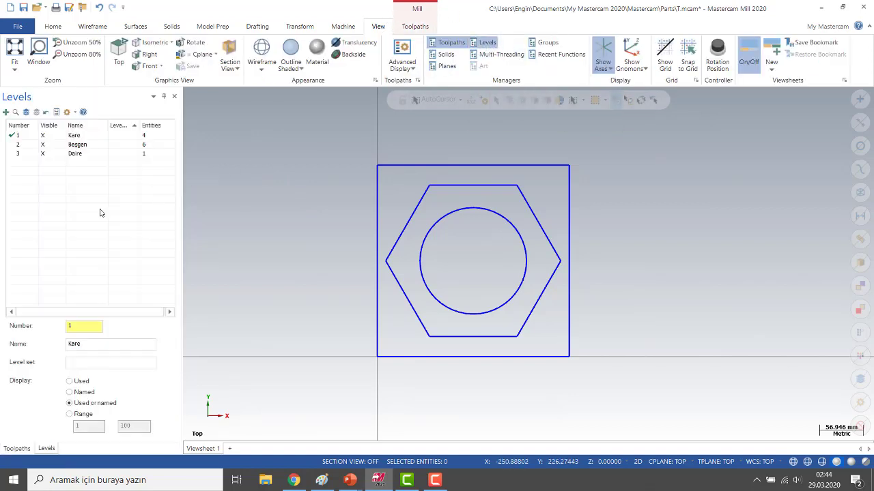
pyautogui.rightClick(326, 181)
pyautogui.click(362, 268)
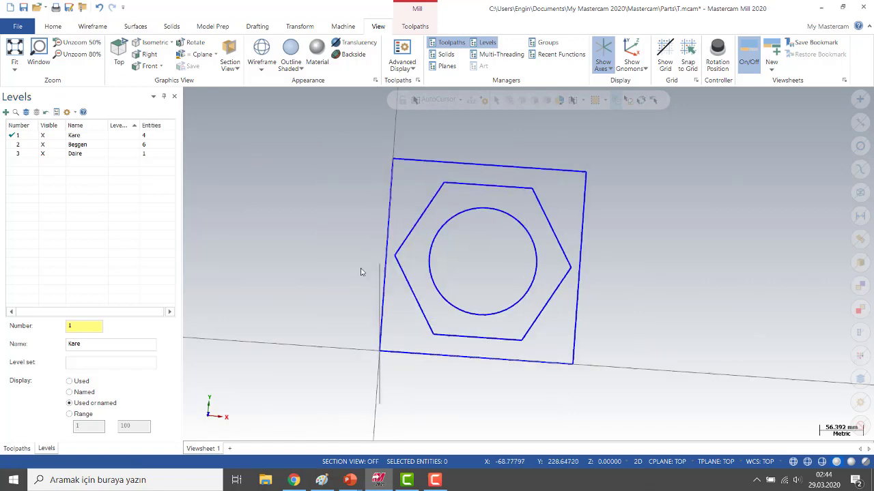
pyautogui.scroll(2, 792, 333)
pyautogui.scroll(-4, 769, 307)
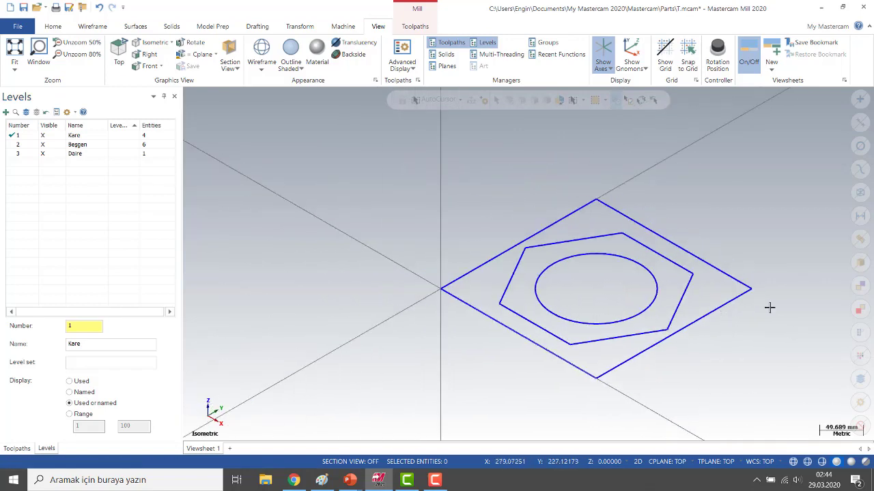
pyautogui.scroll(2, 782, 307)
pyautogui.moveTo(783, 311); pyautogui.dragTo(692, 303, button='middle')
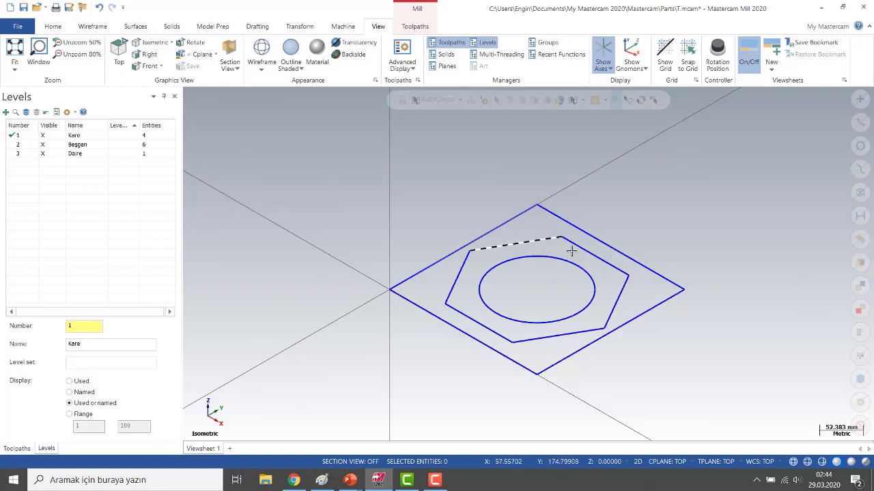
pyautogui.click(43, 145)
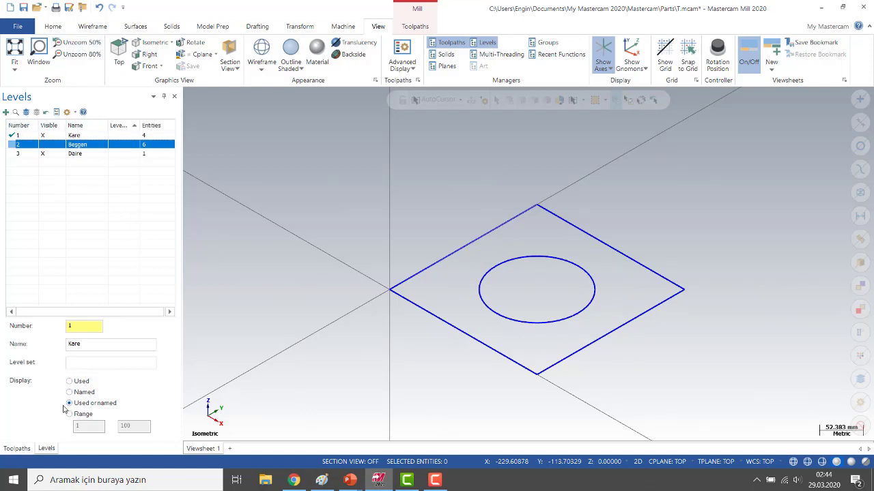
pyautogui.click(16, 449)
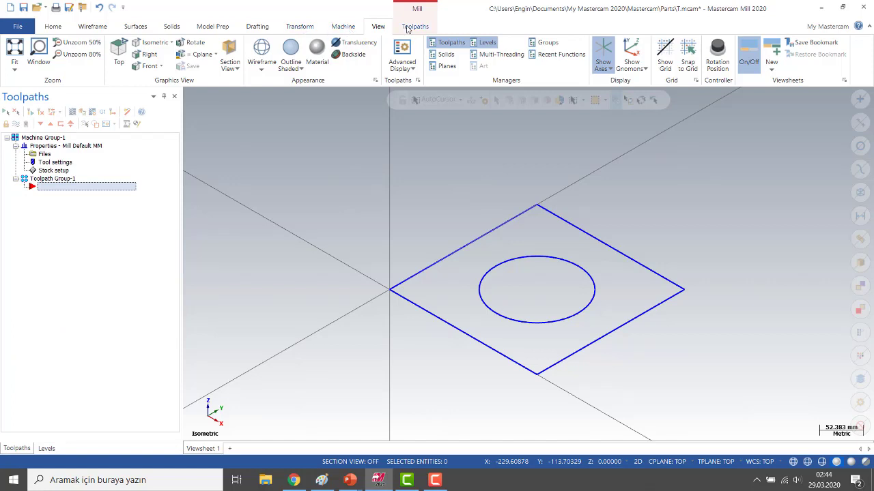
pyautogui.click(342, 27)
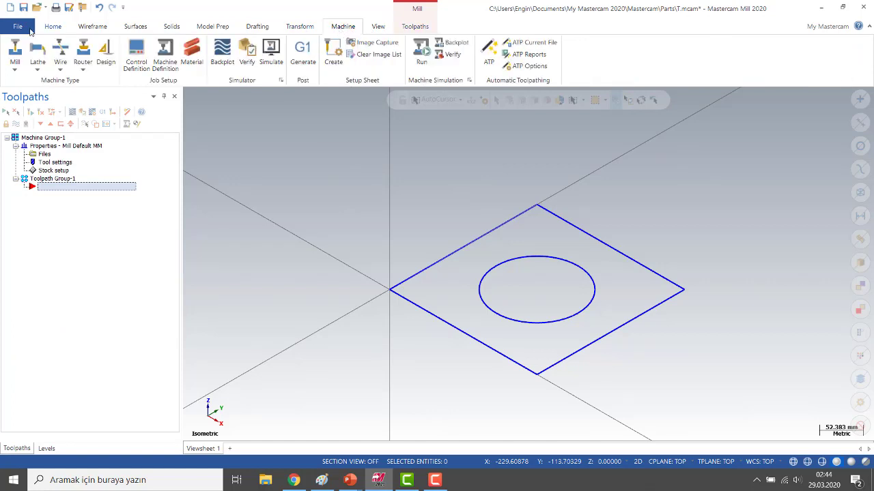
pyautogui.click(14, 68)
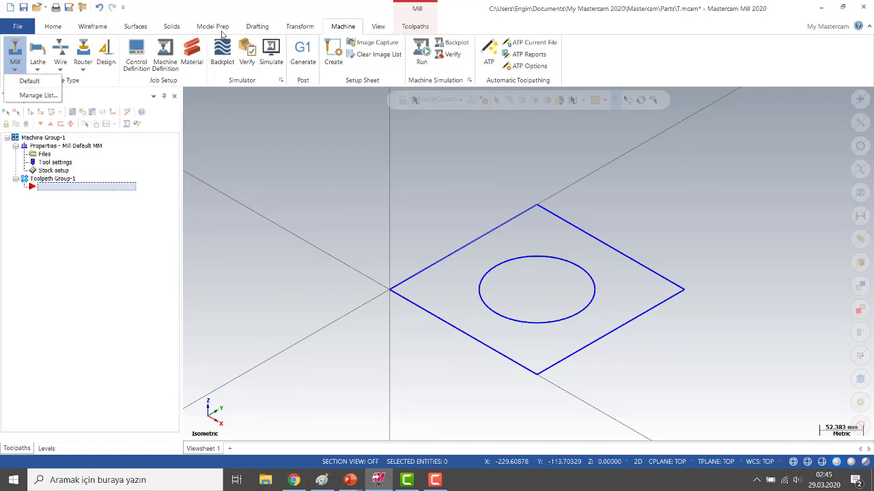
pyautogui.click(378, 27)
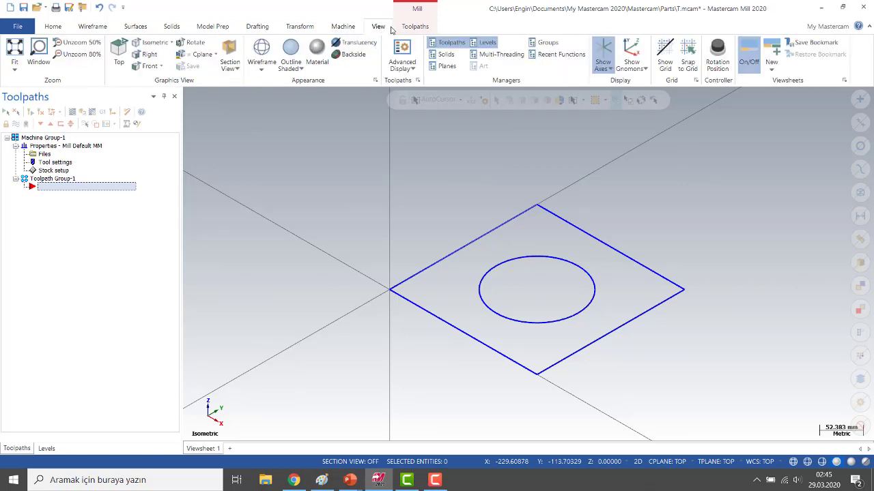
# Step: Create a 2D Pocket toolpath using the circle and the outer square as its chains
pyautogui.click(413, 27)
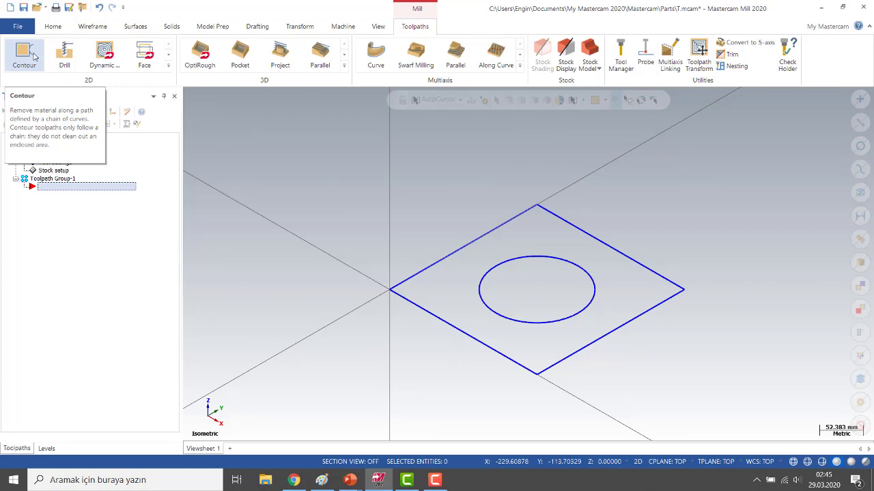
pyautogui.click(168, 65)
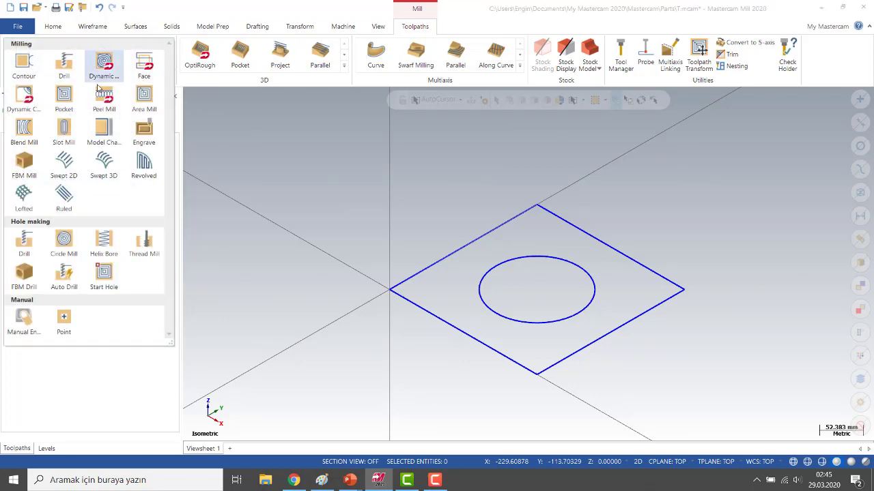
pyautogui.click(64, 100)
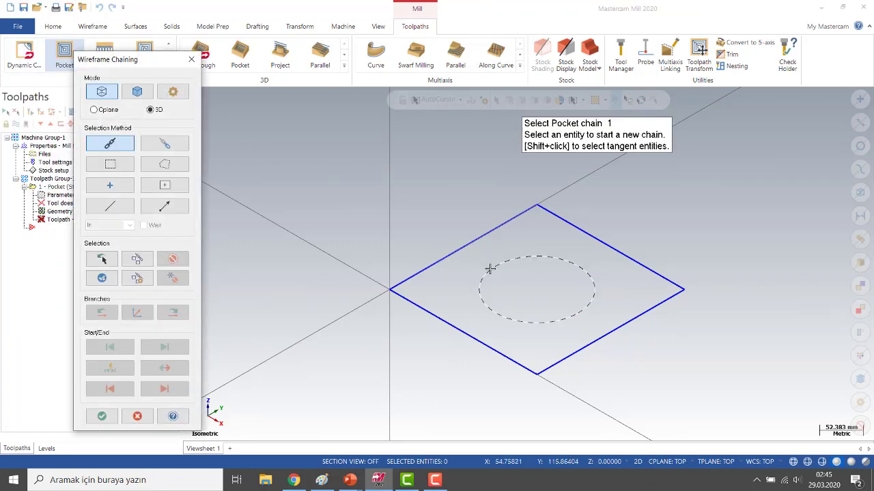
pyautogui.click(489, 267)
pyautogui.click(482, 243)
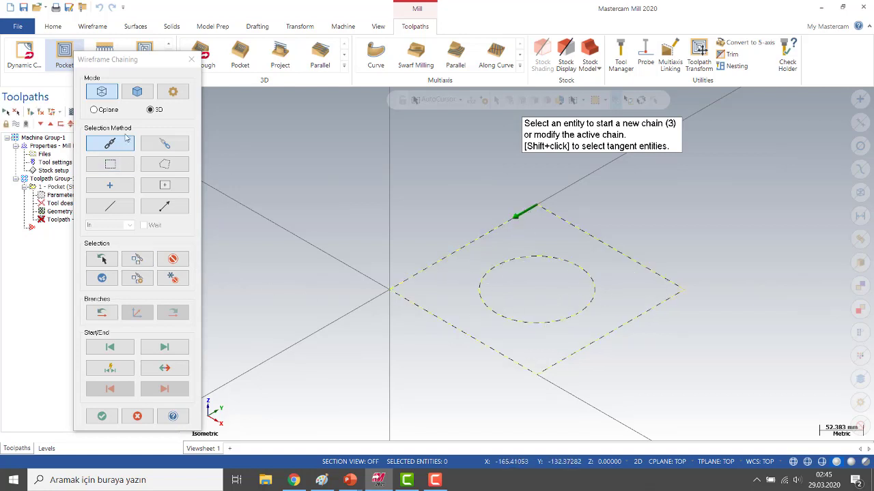
pyautogui.moveTo(134, 64); pyautogui.dragTo(140, 41)
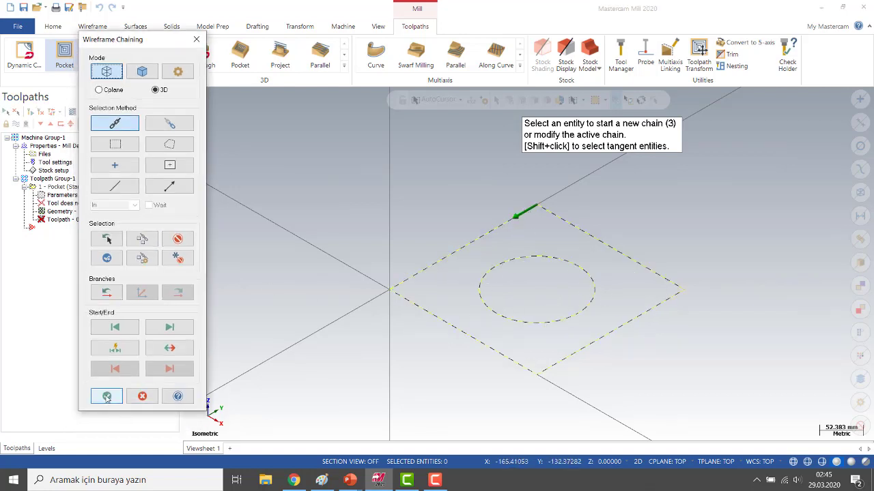
pyautogui.click(107, 394)
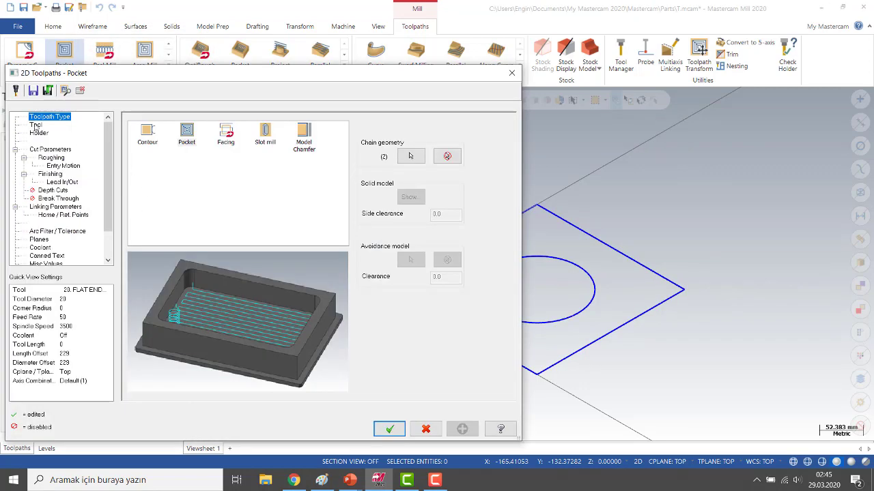
# Step: Start a new flat endmill for the pocket with 10 mm cutting diameter, 75 mm overall length, 25 mm cutting length and a flat tip
pyautogui.click(37, 126)
pyautogui.rightClick(164, 153)
pyautogui.click(196, 171)
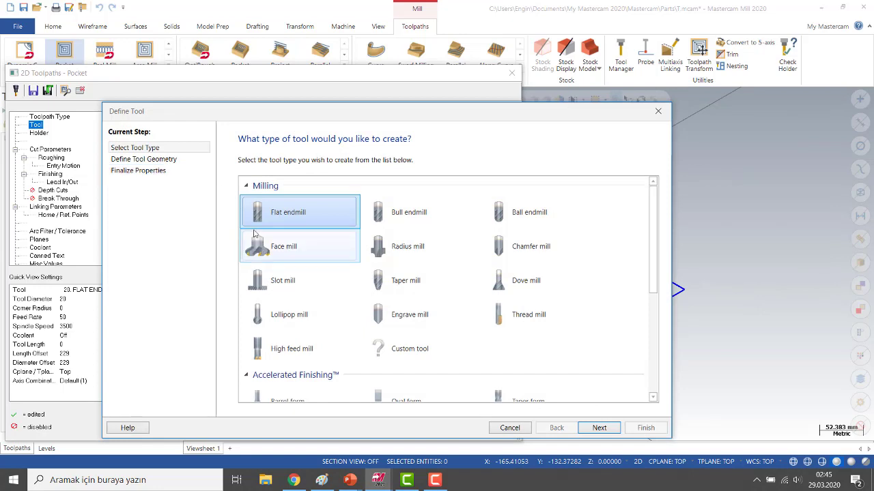
pyautogui.click(598, 428)
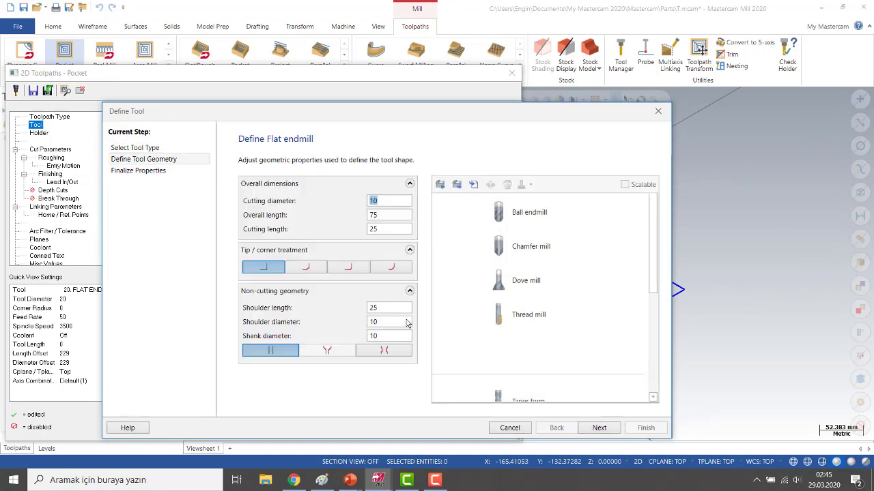
pyautogui.click(384, 228)
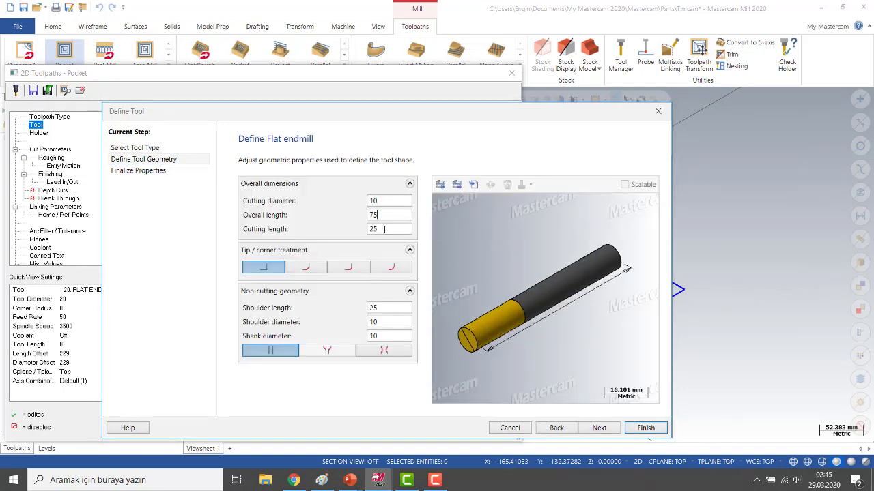
pyautogui.click(391, 267)
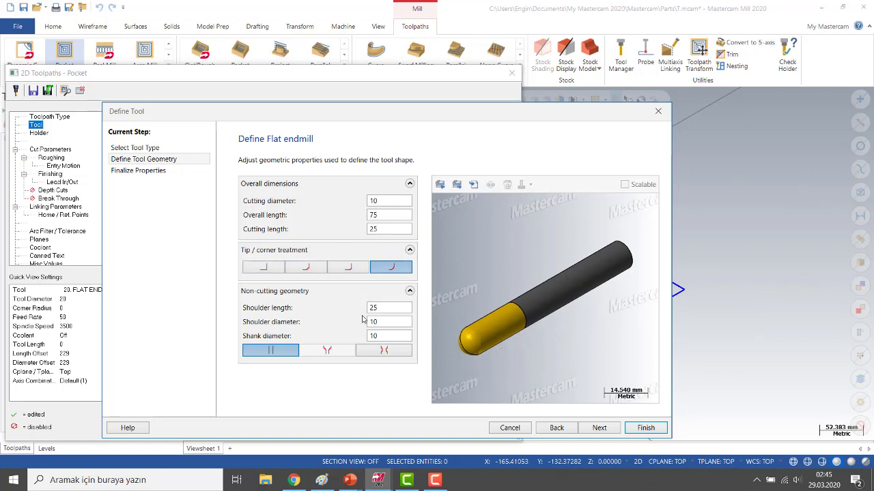
pyautogui.click(264, 269)
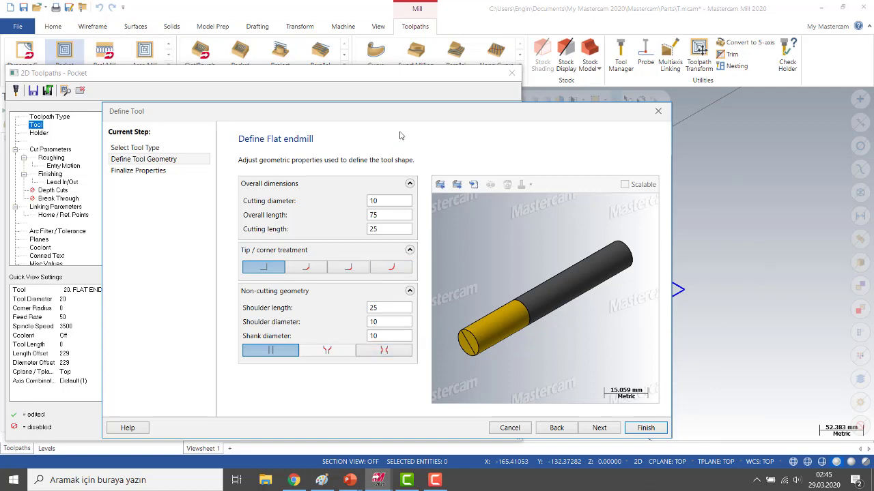
pyautogui.moveTo(395, 120); pyautogui.dragTo(389, 92)
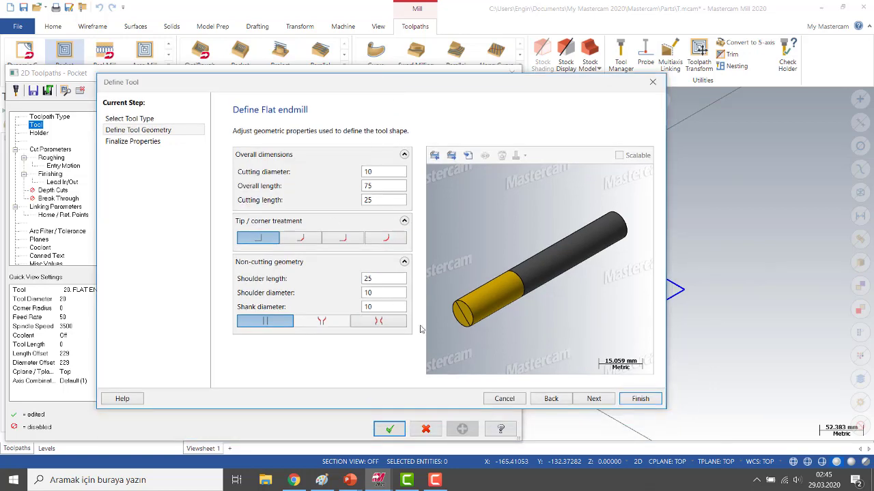
# Step: Finish the endmill as tool number 1, keeping feed rate 120, plunge rate 600, retract rate 1200 and spindle speed 1000
pyautogui.click(593, 399)
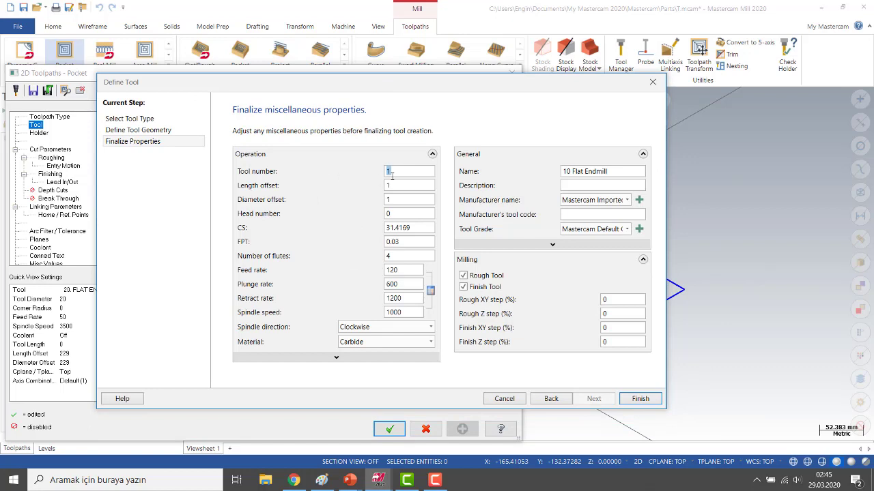
pyautogui.moveTo(394, 271); pyautogui.dragTo(412, 285)
pyautogui.doubleClick(417, 286)
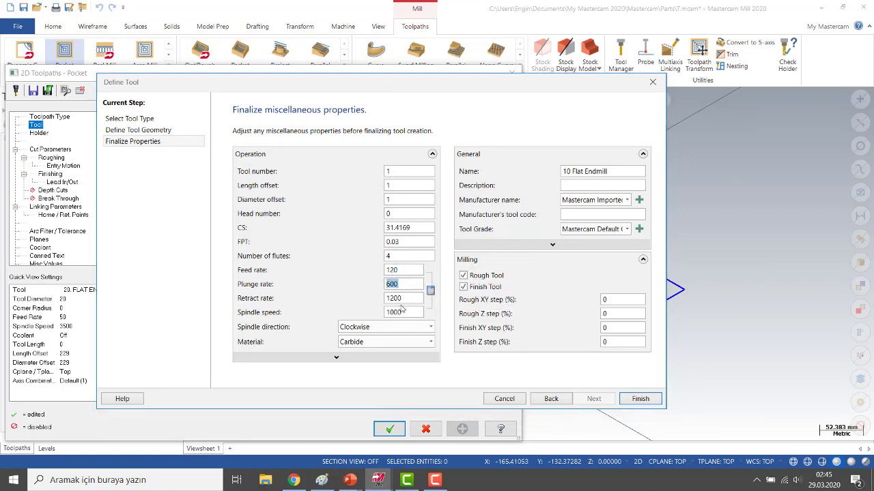
pyautogui.doubleClick(418, 299)
pyautogui.doubleClick(417, 312)
pyautogui.click(640, 399)
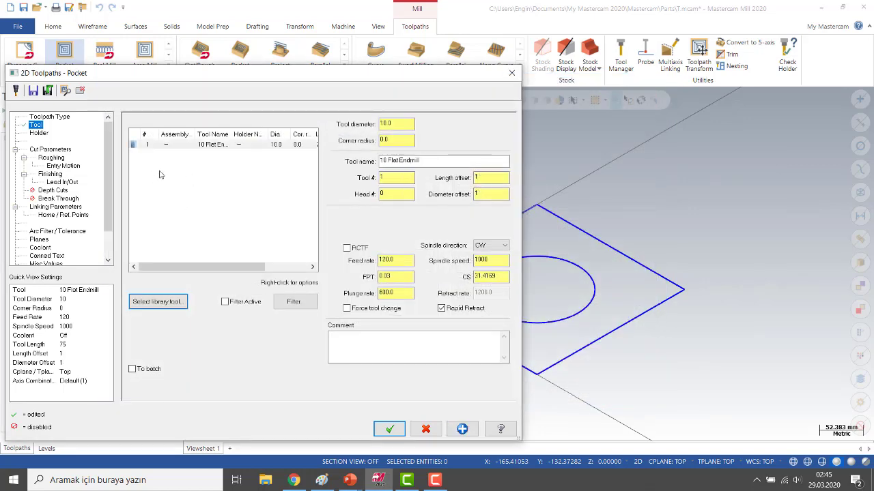
# Step: In the cut parameters, choose climb machining direction and open the stock to leave on walls and floors for editing
pyautogui.click(50, 148)
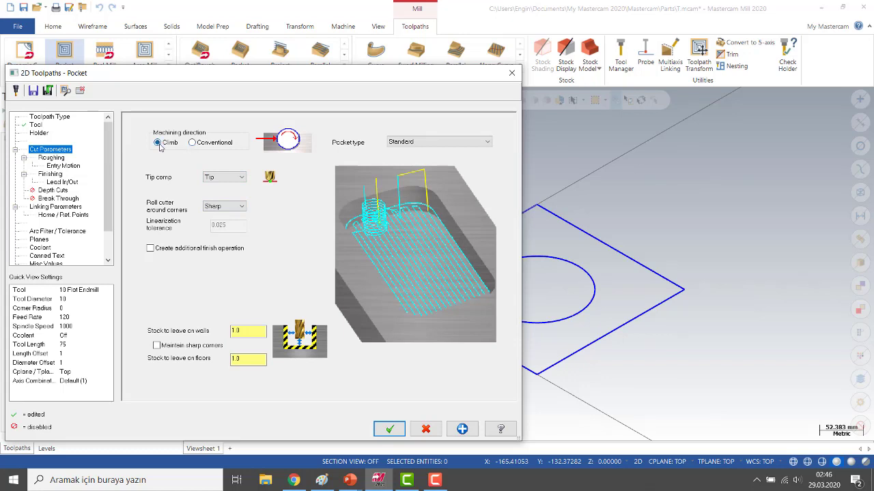
pyautogui.click(194, 143)
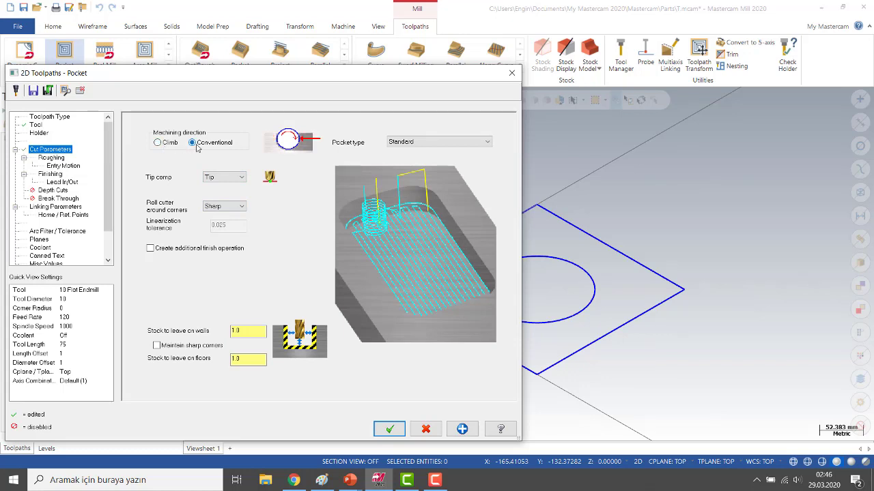
pyautogui.click(158, 143)
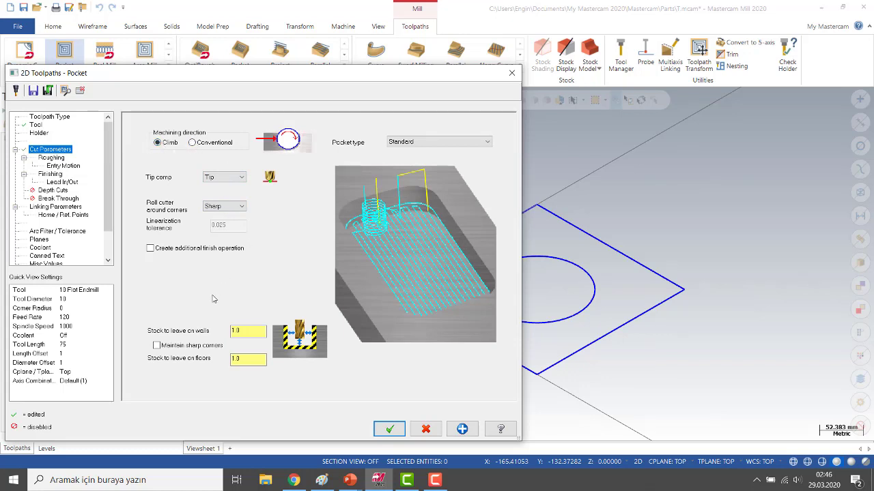
pyautogui.doubleClick(249, 331)
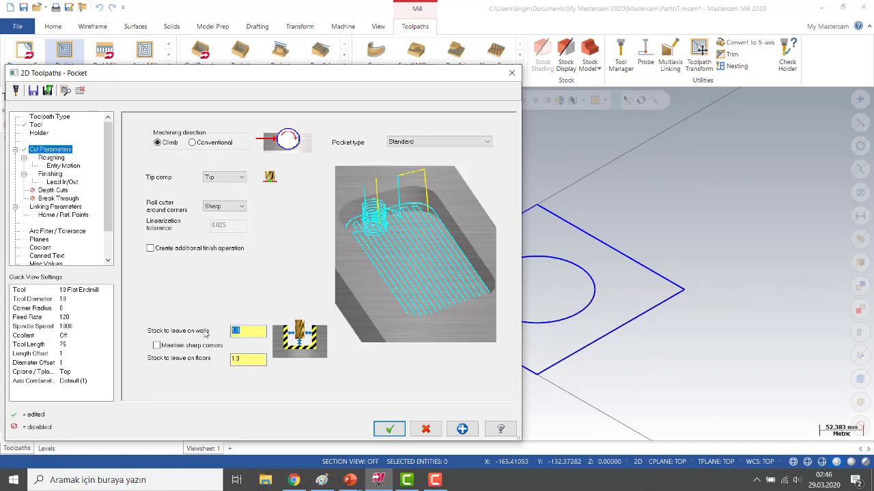
pyautogui.click(246, 362)
pyautogui.hotkey('shift', 'Tab')
# Step: Set the pocket's roughing method to Parallel Spiral and turn entry motion off
pyautogui.click(48, 159)
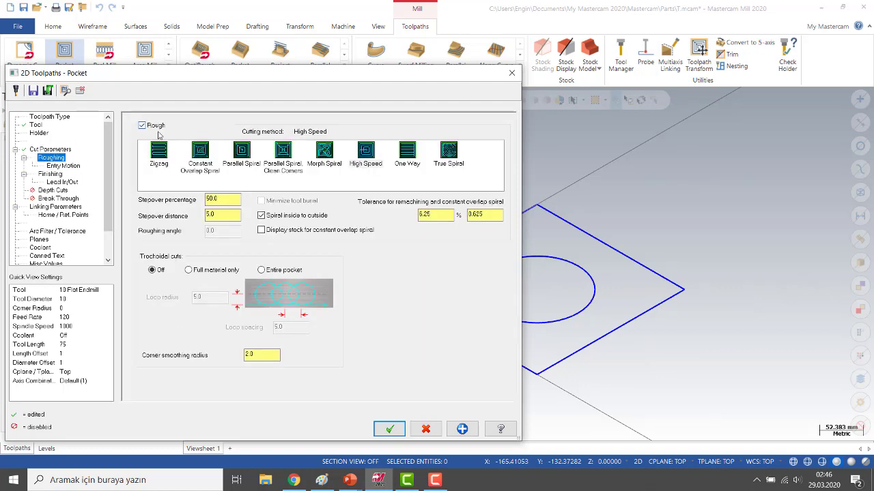
pyautogui.click(240, 154)
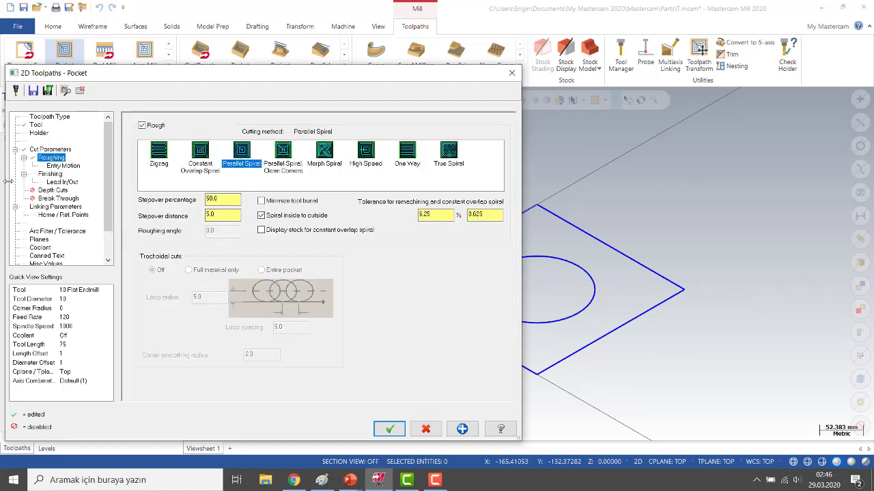
pyautogui.click(52, 166)
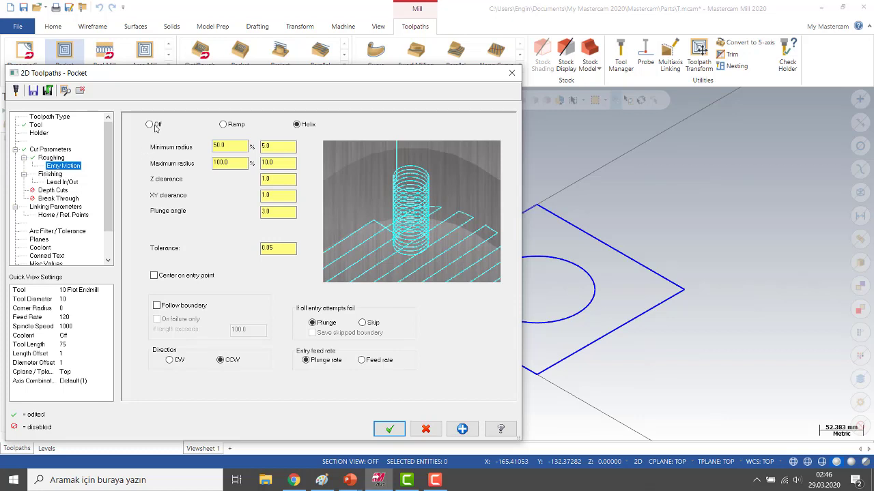
pyautogui.click(150, 124)
# Step: Disable the finish passes and enable depth cuts with a 2 mm maximum rough step, keeping the tool down
pyautogui.click(52, 175)
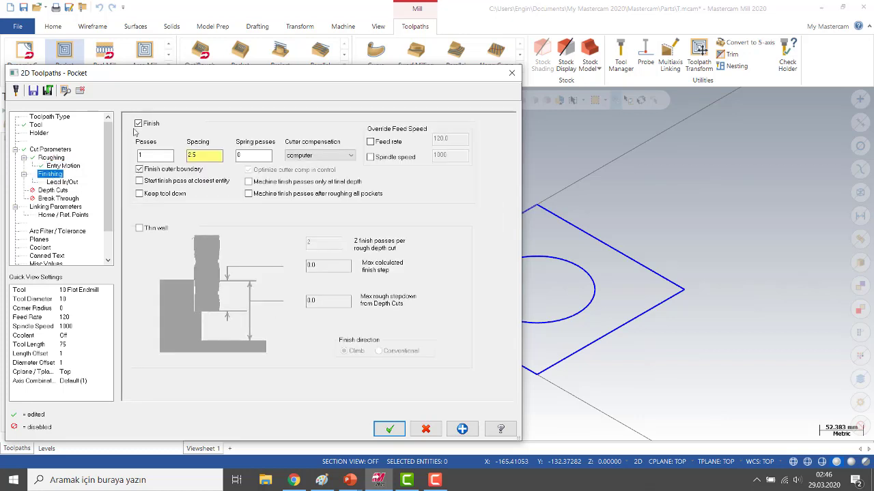
pyautogui.click(138, 124)
pyautogui.click(51, 191)
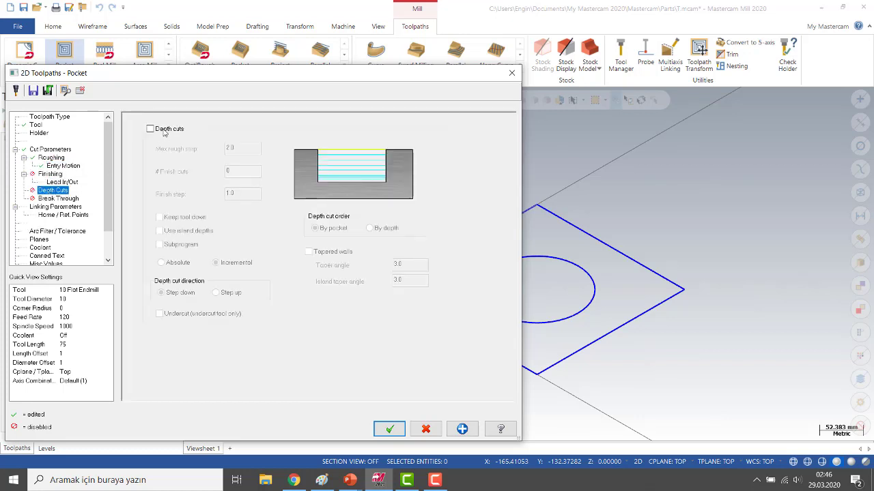
pyautogui.click(150, 129)
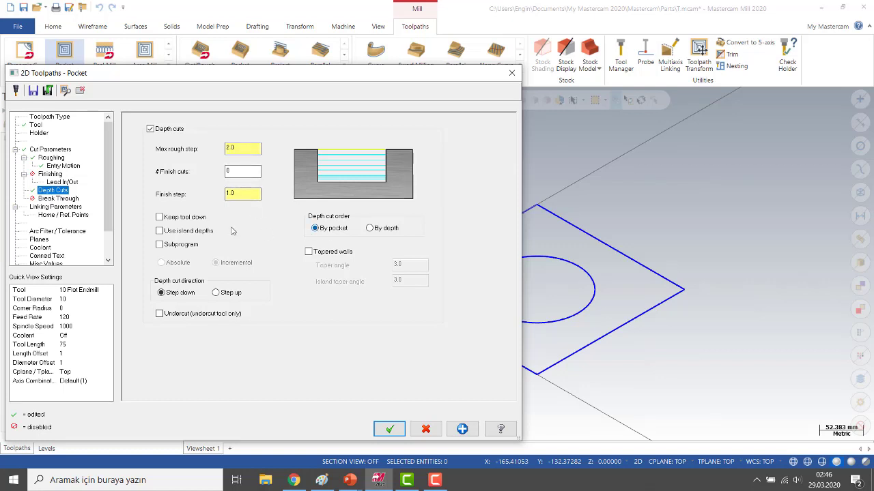
pyautogui.click(159, 217)
# Step: In the linking parameters, enable clearance at 50 mm absolute and set the pocket depth to -5 mm absolute
pyautogui.click(44, 206)
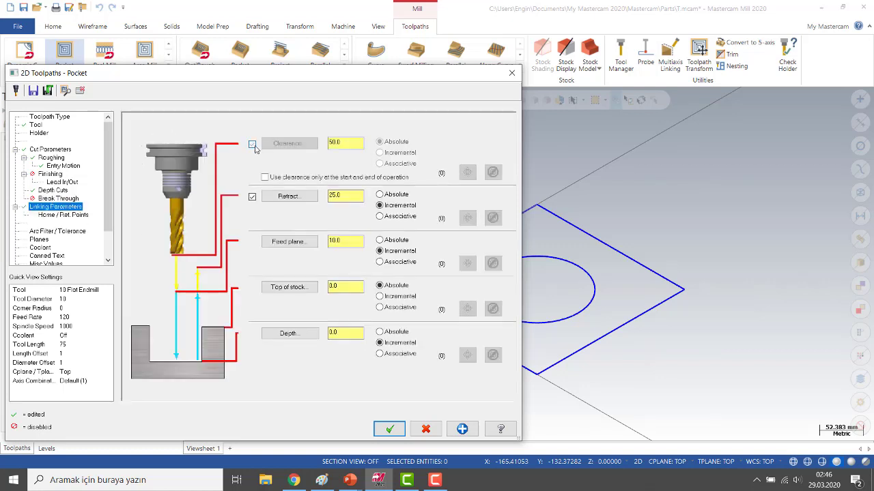
pyautogui.click(346, 333)
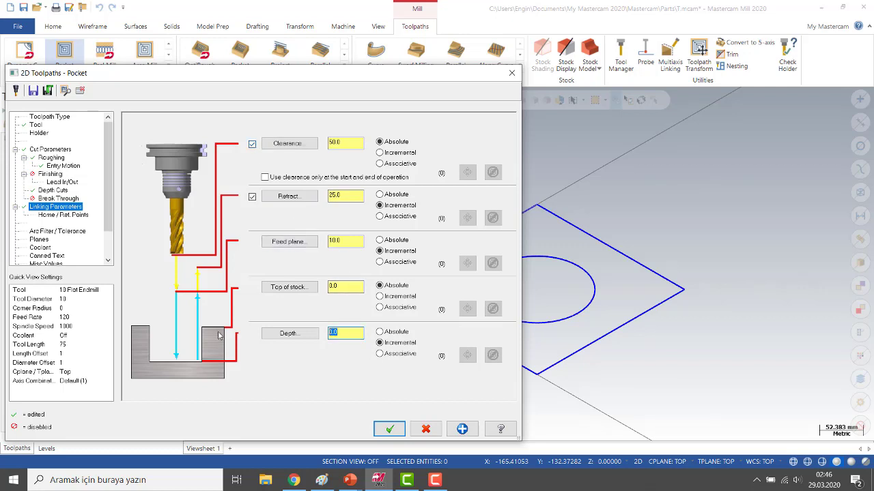
pyautogui.write('-5')
pyautogui.click(360, 288)
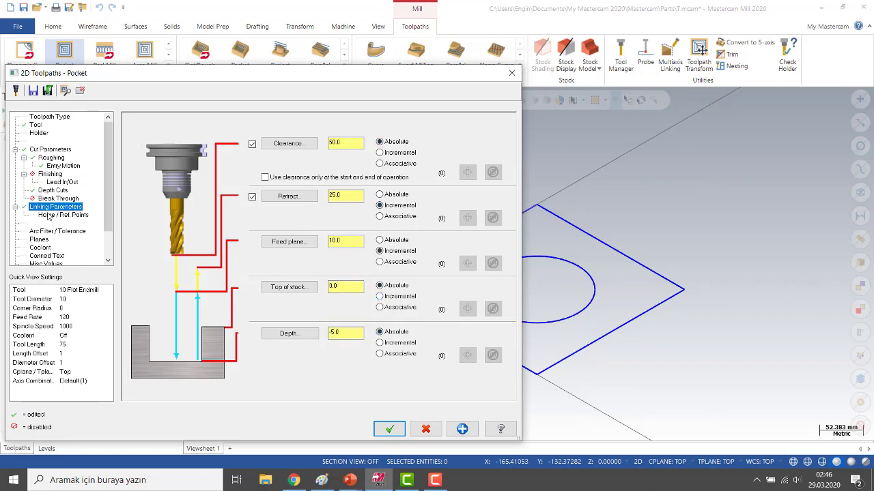
# Step: Generate the pocket toolpath and inspect its passes between the square and the circle
pyautogui.scroll(-2, 106, 253)
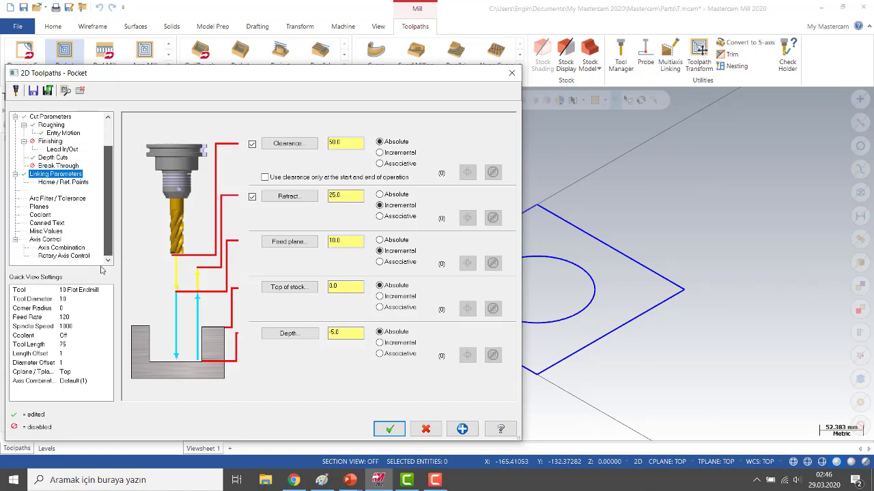
pyautogui.click(389, 429)
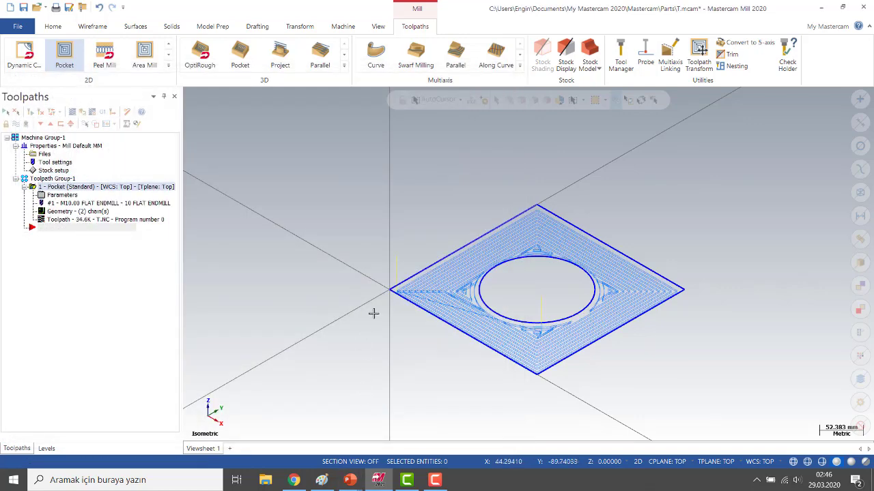
pyautogui.scroll(-1, 562, 302)
pyautogui.scroll(2, 562, 303)
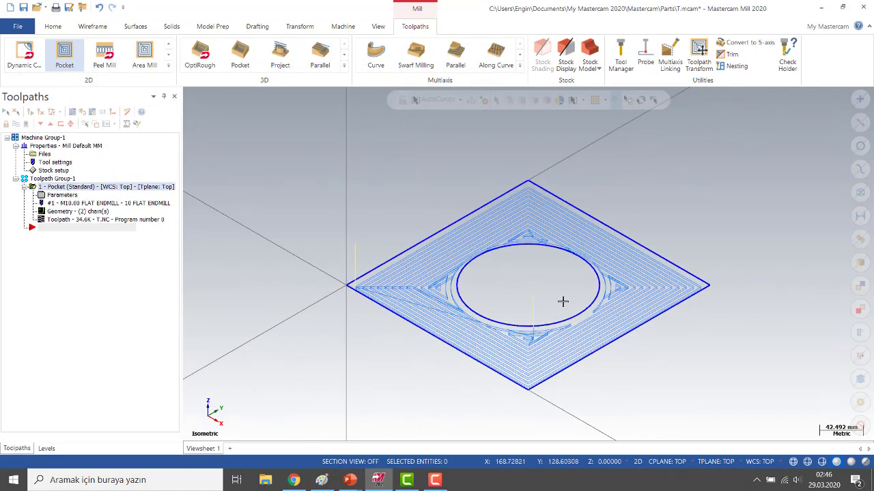
pyautogui.scroll(2, 563, 301)
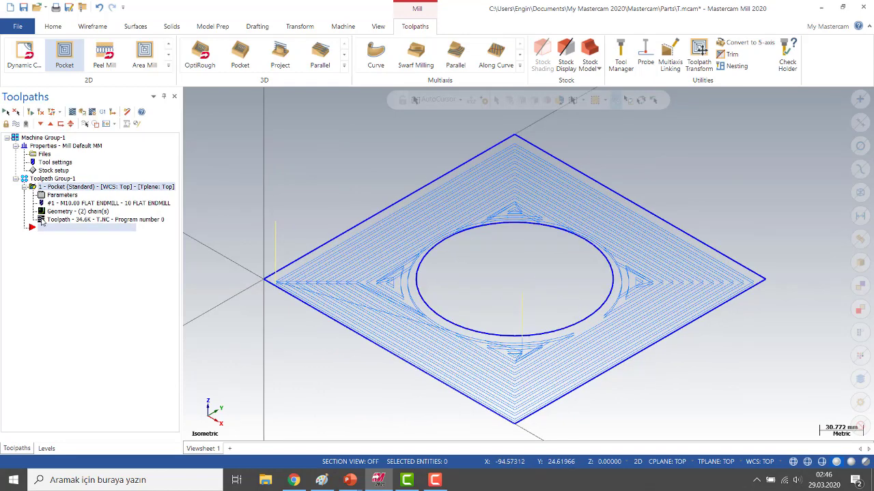
# Step: Toggle the pocket operation's toolpath display off and on, leaving the toolpath shown
pyautogui.click(15, 124)
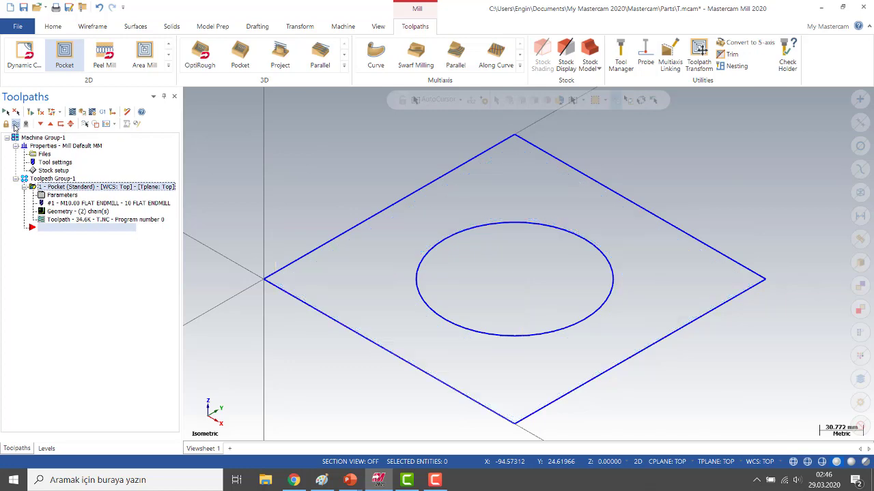
pyautogui.click(15, 124)
pyautogui.click(15, 124)
pyautogui.click(15, 124)
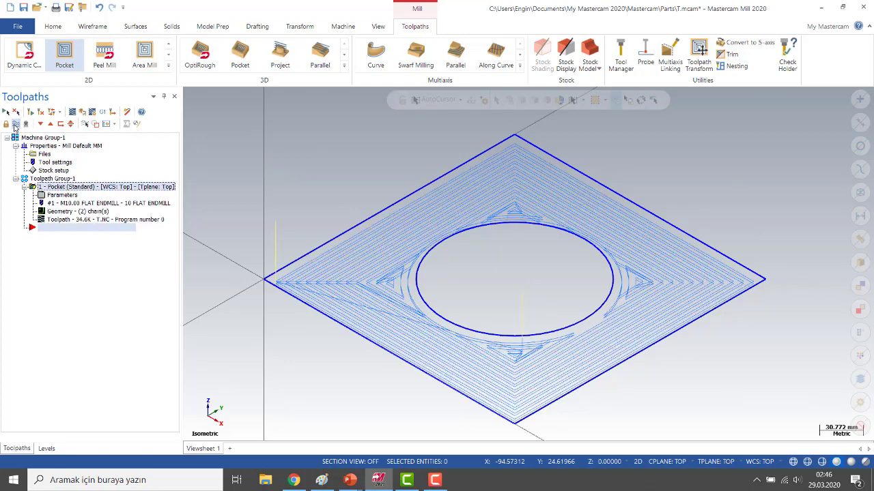
pyautogui.click(15, 124)
pyautogui.click(15, 124)
# Step: Toggle the visibility of level 2, Beşgen, and leave the hexagon shown
pyautogui.click(44, 447)
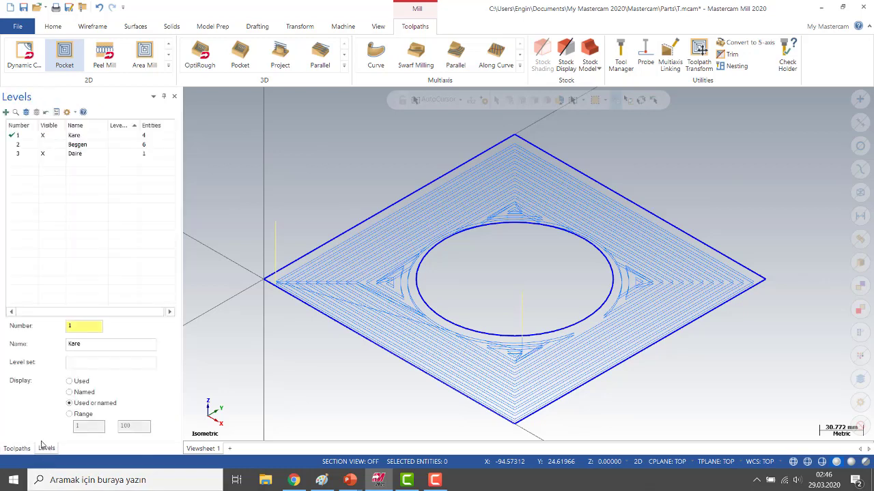
pyautogui.click(43, 144)
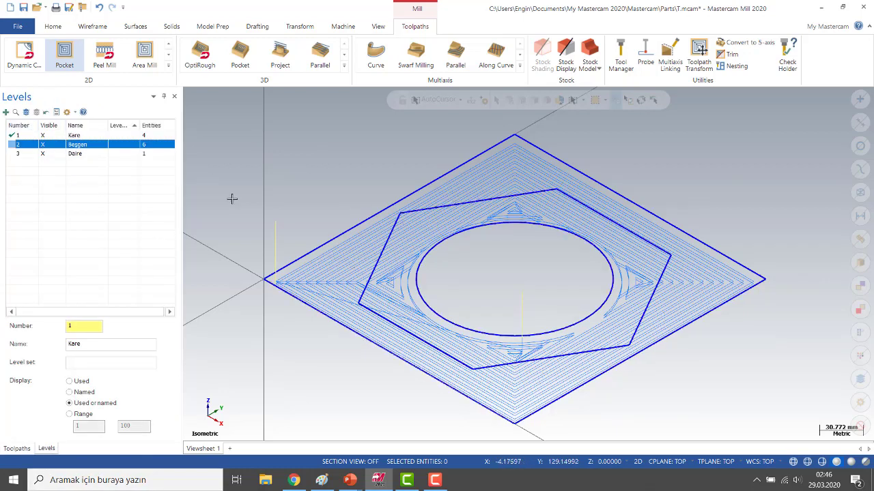
pyautogui.click(43, 145)
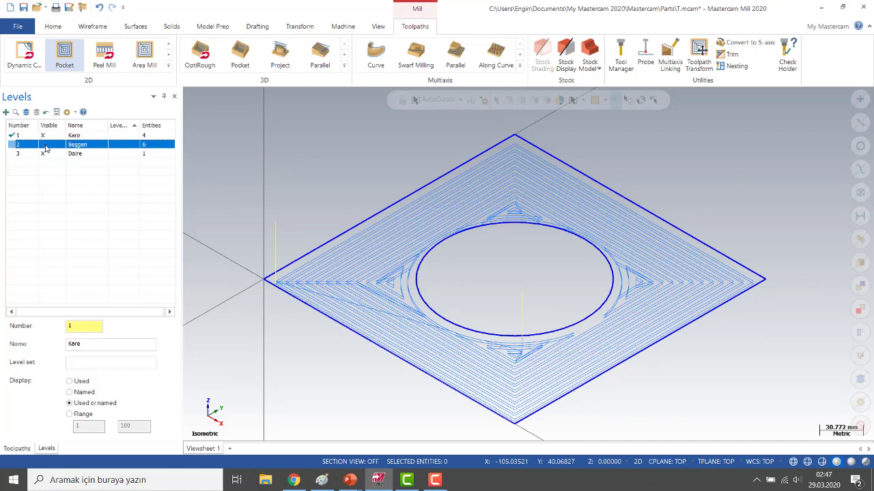
pyautogui.click(44, 146)
pyautogui.click(44, 145)
pyautogui.click(44, 146)
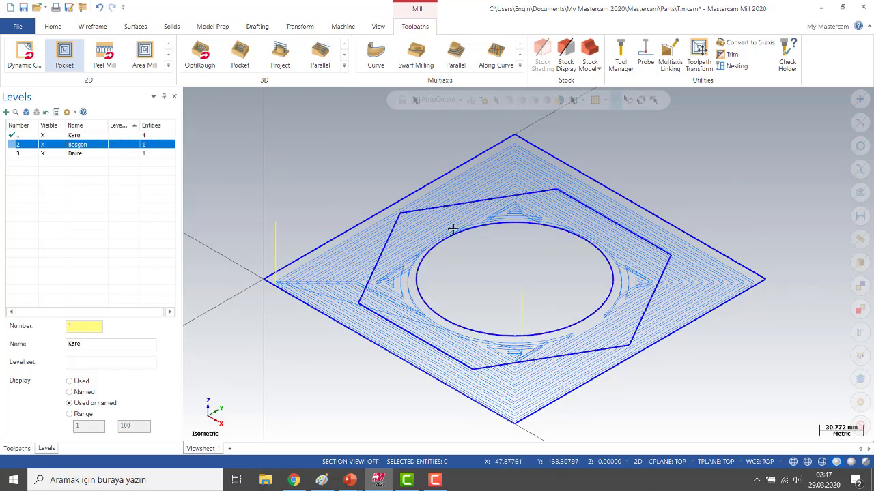
# Step: Backplot the Pocket (Standard) operation, play the tool motion along its toolpath, and close the backplot
pyautogui.click(16, 448)
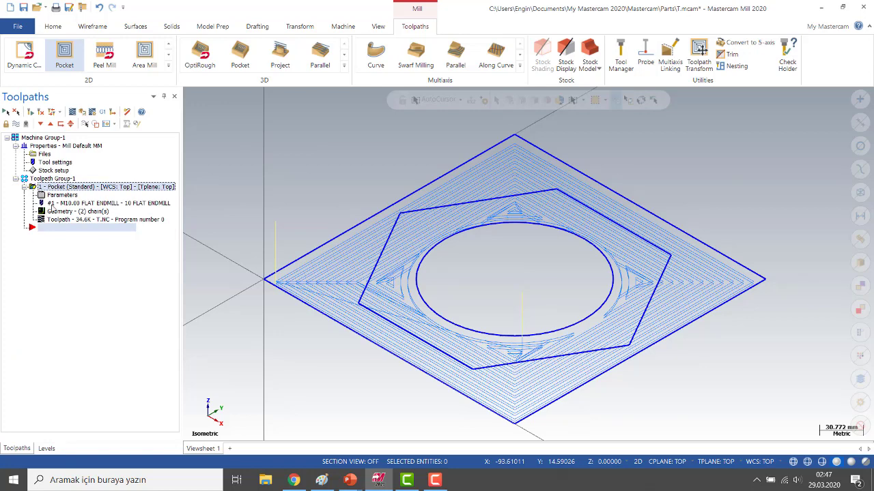
pyautogui.click(51, 111)
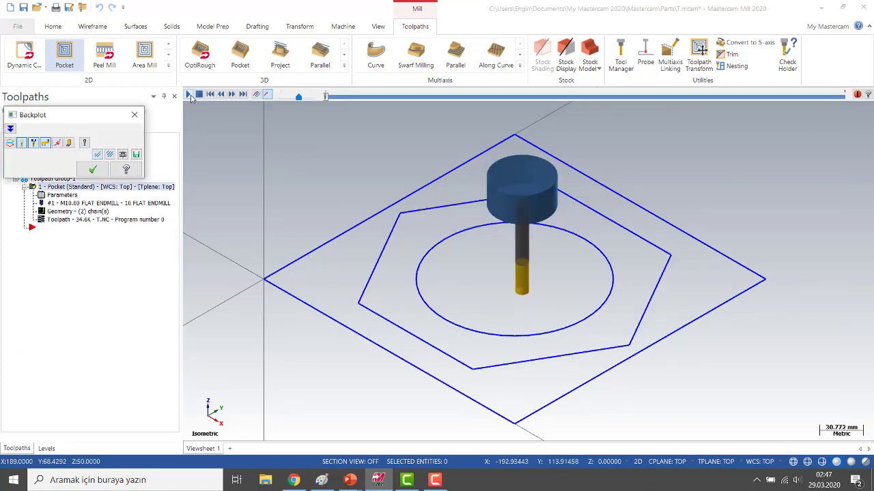
pyautogui.click(189, 95)
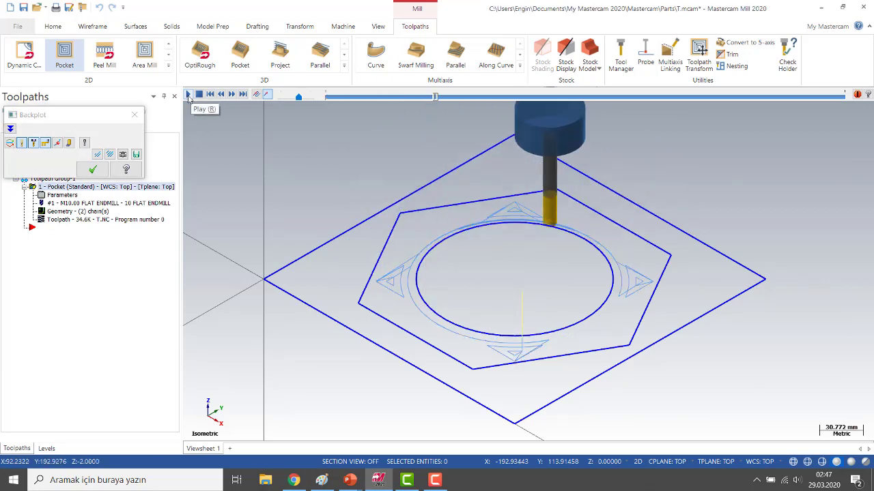
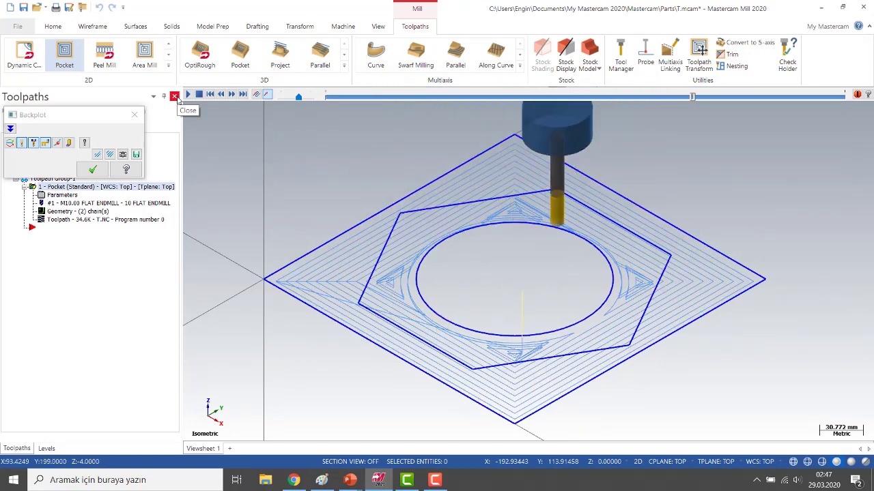
pyautogui.click(175, 96)
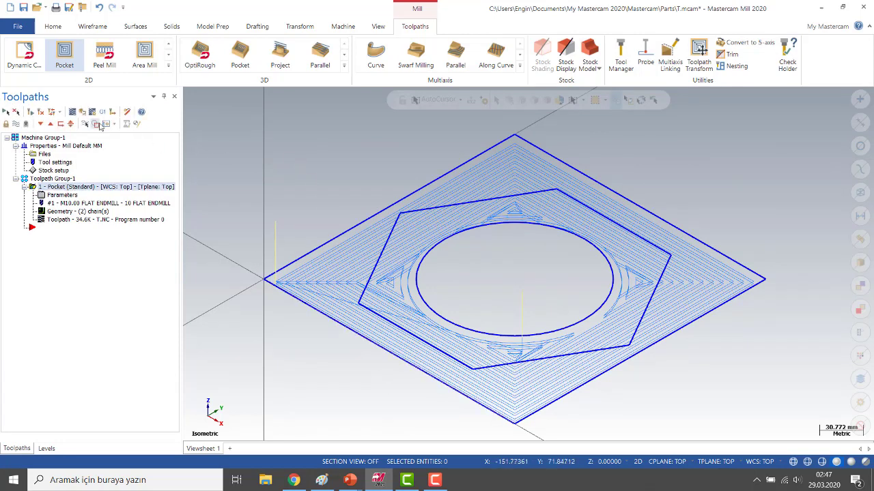
# Step: Hide the Daire and Beşgen levels, and turn both levels back on
pyautogui.click(46, 449)
pyautogui.click(43, 156)
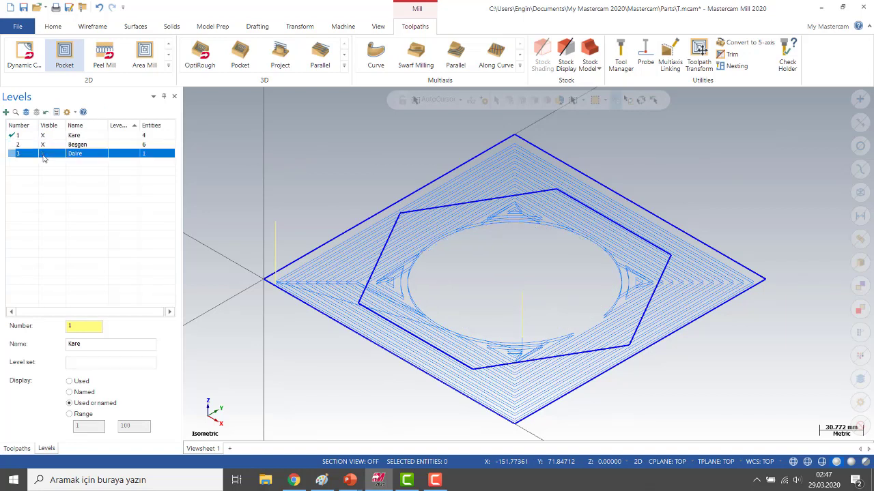
pyautogui.click(43, 145)
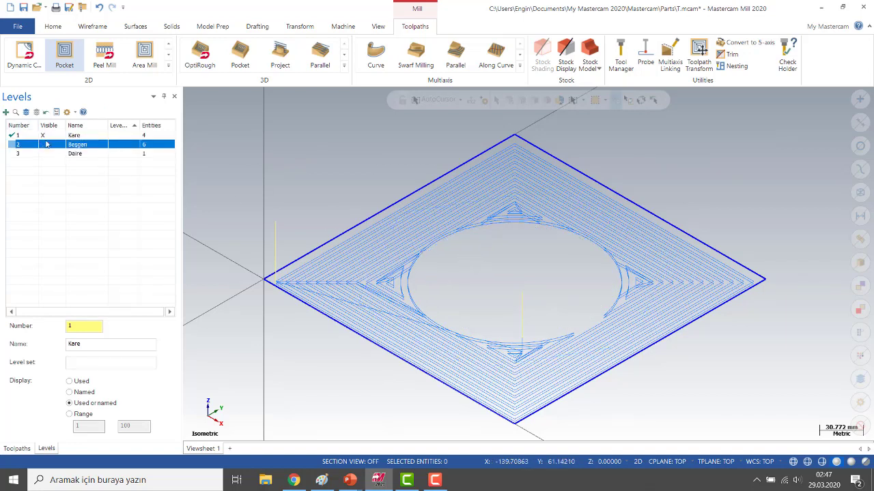
pyautogui.click(48, 147)
pyautogui.click(49, 154)
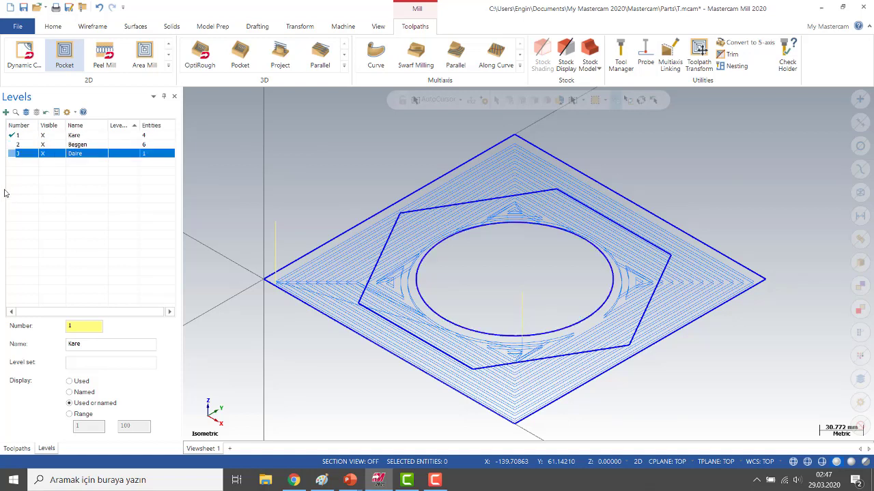
pyautogui.click(440, 483)
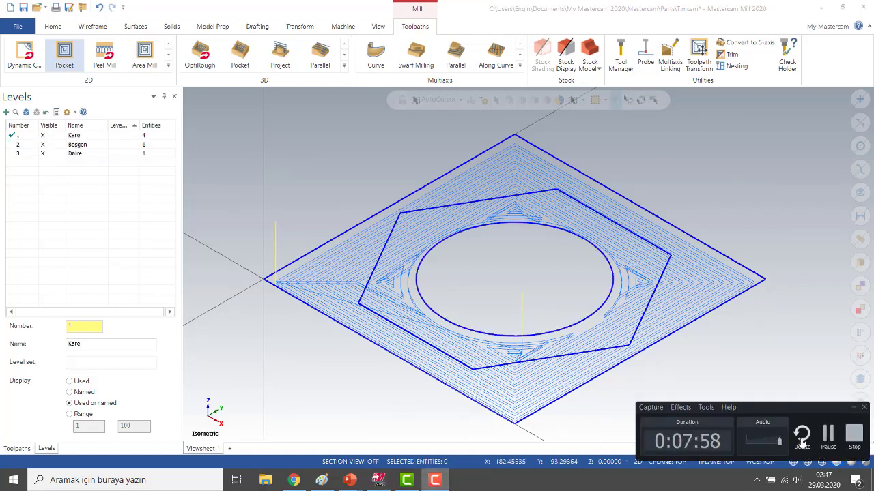
pyautogui.click(855, 436)
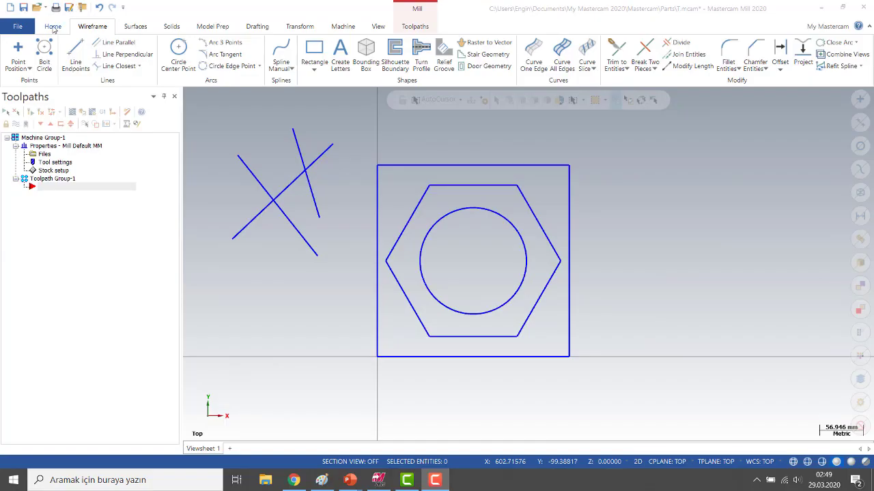
# Step: Delete the long downward-sloping line from the three loose crossing lines beside the square
pyautogui.click(53, 26)
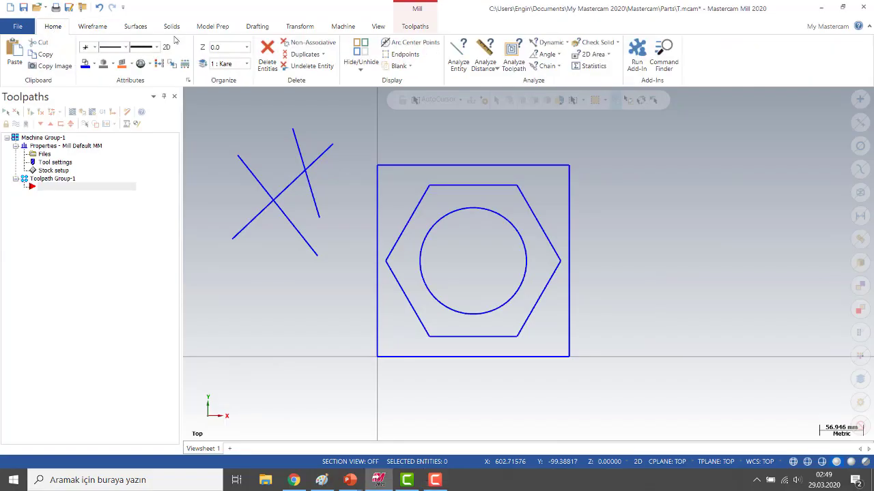
pyautogui.click(268, 54)
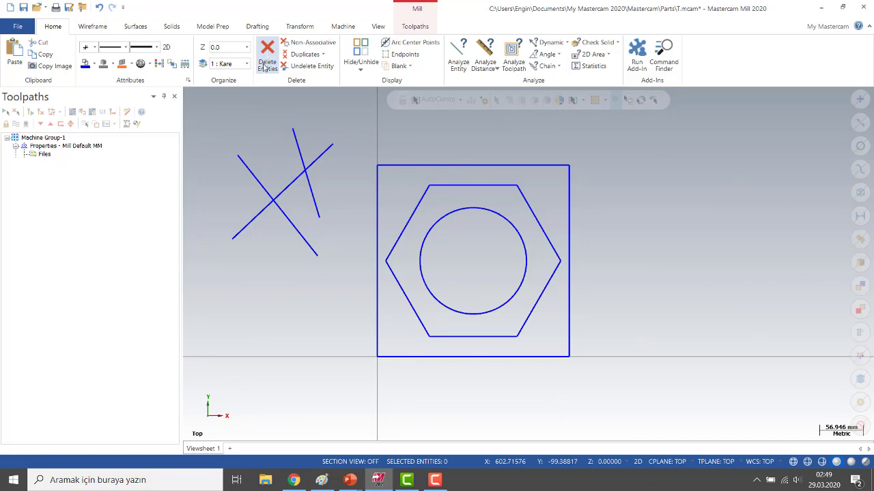
pyautogui.click(249, 170)
pyautogui.click(494, 125)
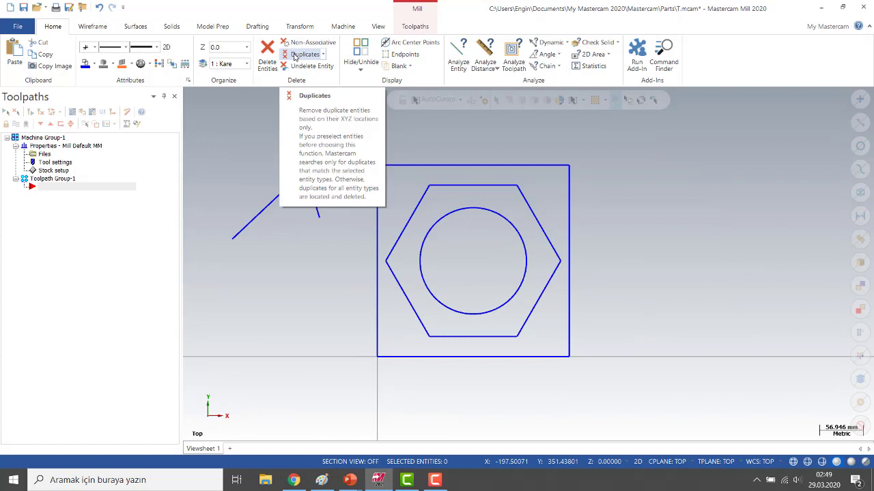
pyautogui.click(311, 66)
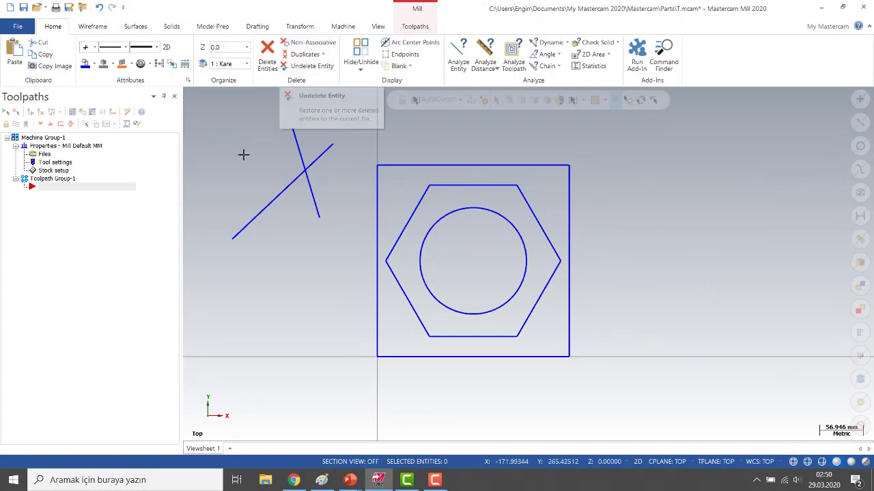
# Step: Delete the two remaining loose lines beside the square with Non-Associative, and restore both with Undelete Entity
pyautogui.click(300, 44)
pyautogui.click(298, 147)
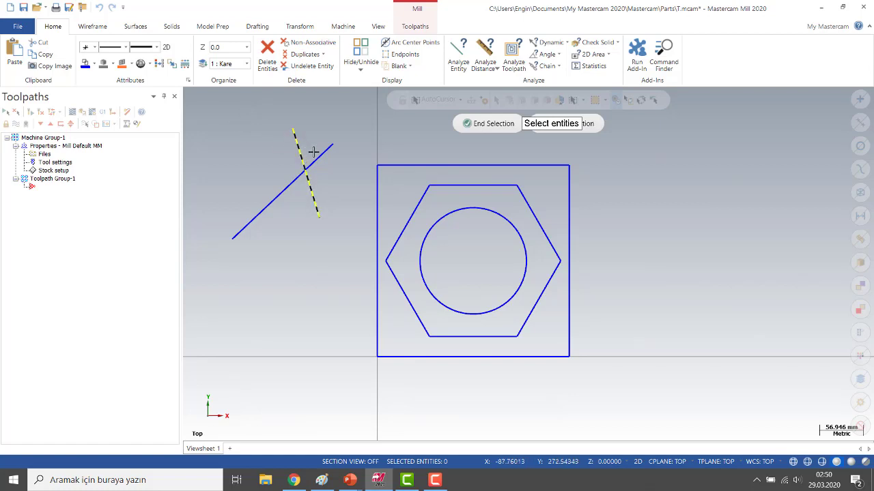
pyautogui.click(319, 157)
pyautogui.click(486, 122)
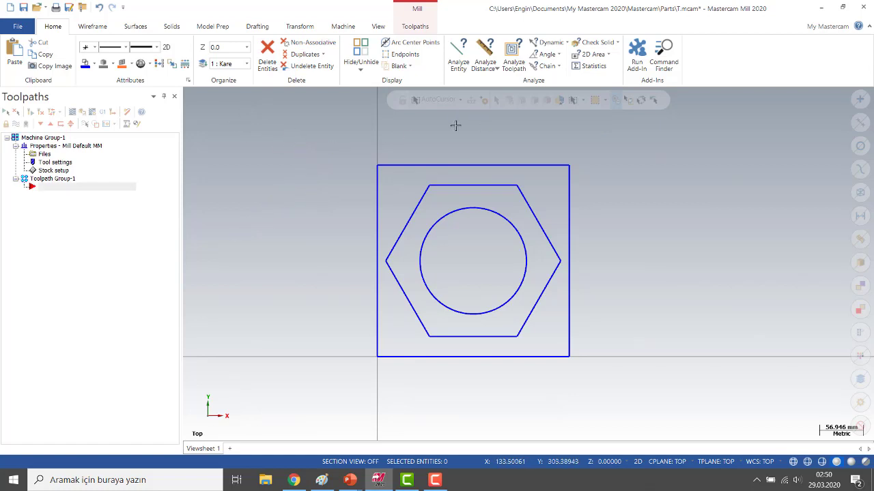
pyautogui.click(311, 66)
pyautogui.click(311, 65)
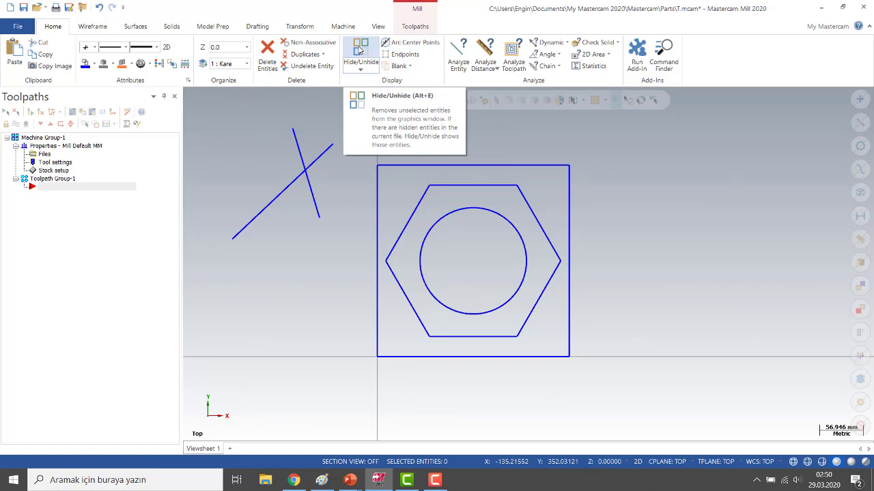
# Step: Hide everything except the circle inside the hexagon, and unhide all entities again
pyautogui.click(360, 50)
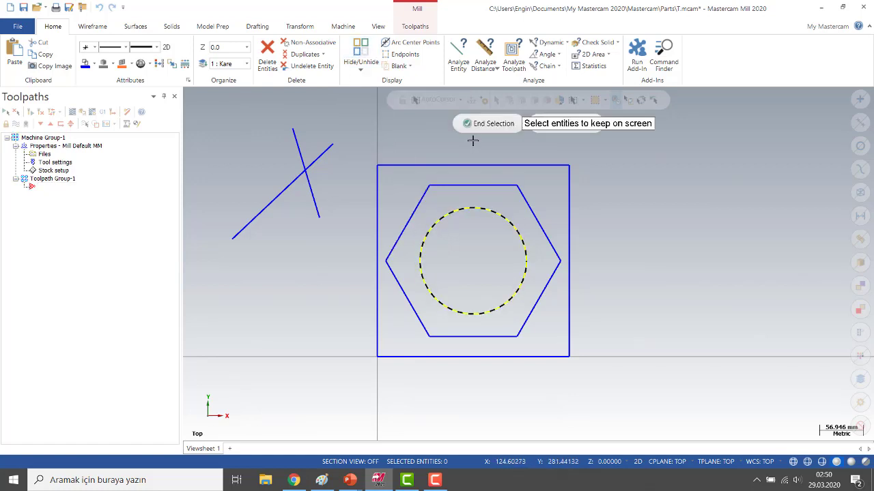
pyautogui.click(462, 248)
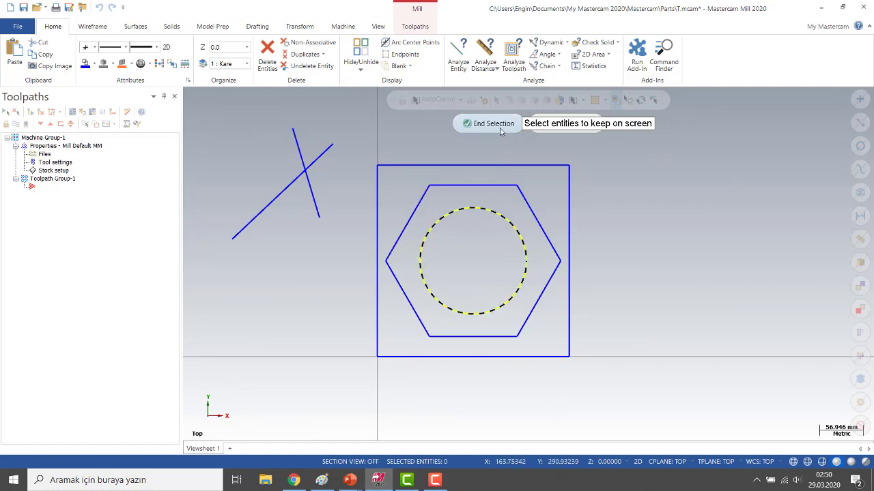
pyautogui.click(488, 123)
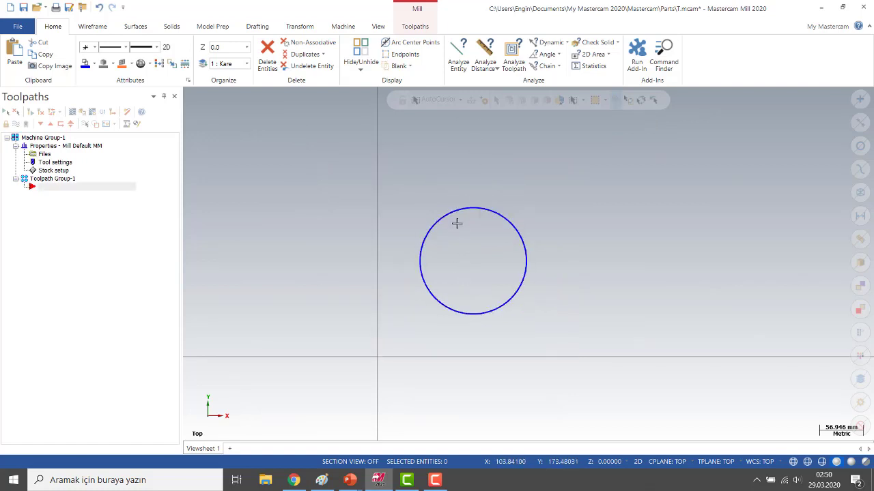
pyautogui.click(360, 53)
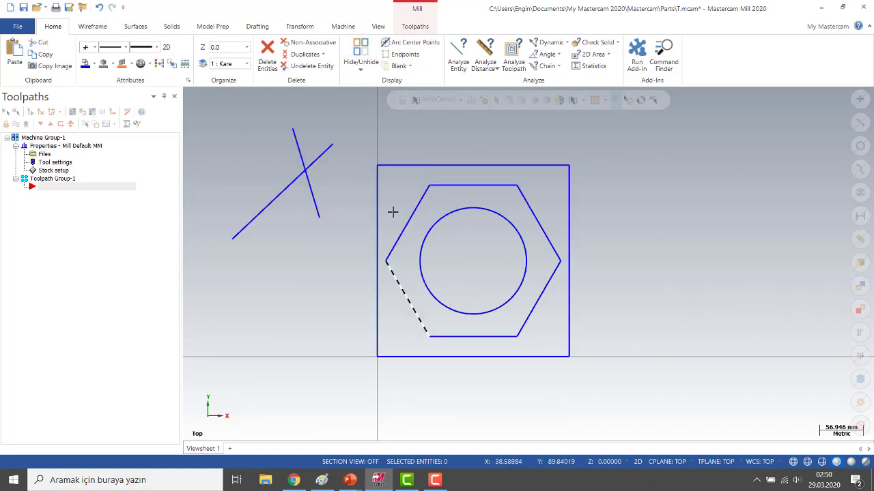
# Step: Hide everything except the four sides of the square, and unhide the other entities again
pyautogui.click(360, 69)
pyautogui.click(361, 82)
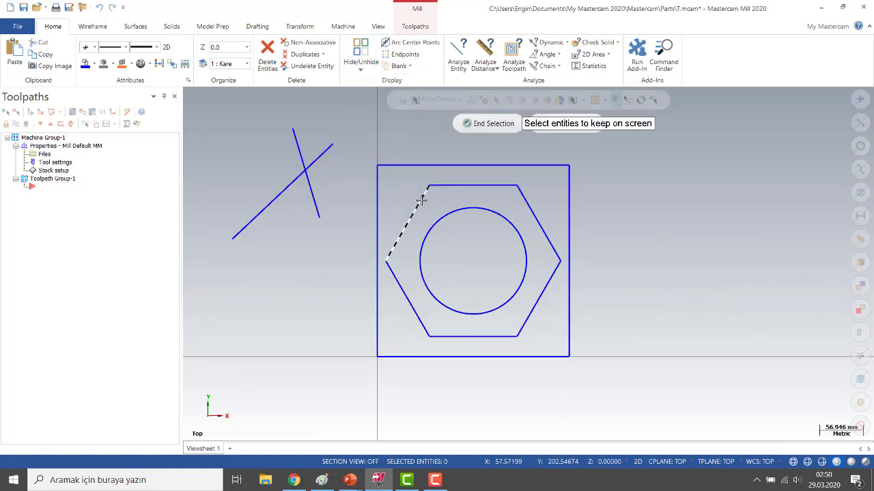
pyautogui.click(569, 270)
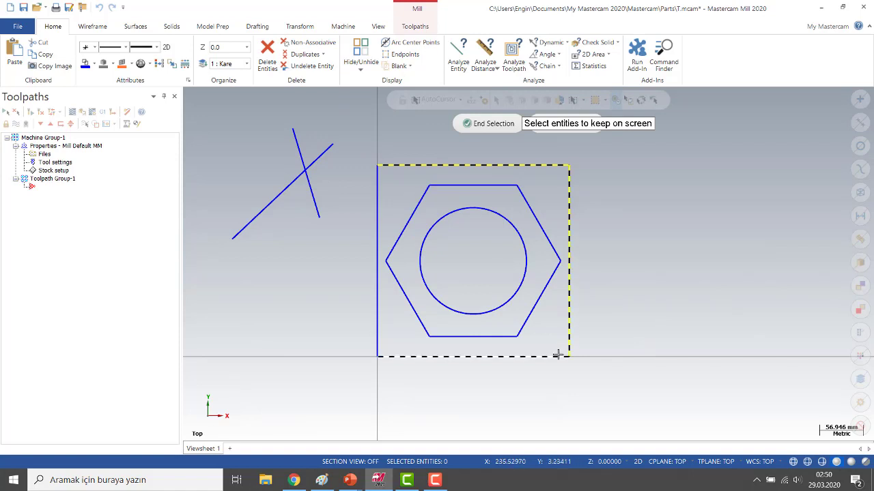
pyautogui.click(560, 356)
pyautogui.click(378, 217)
pyautogui.click(478, 123)
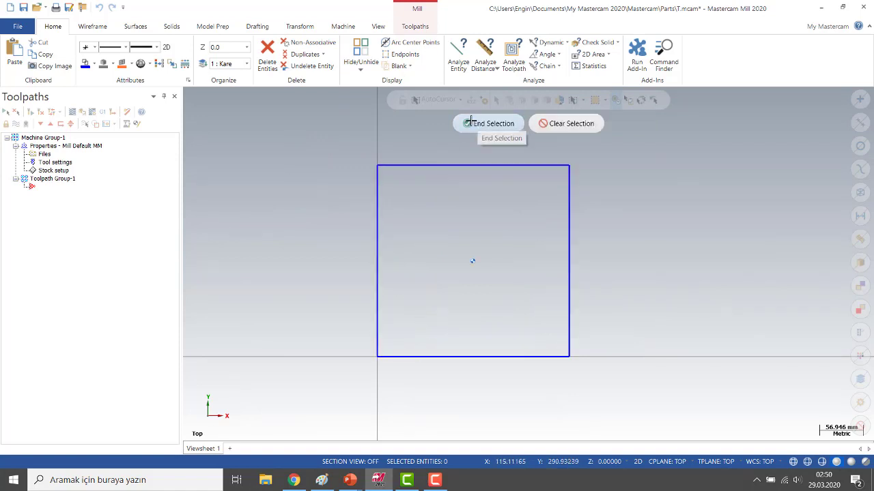
pyautogui.click(361, 51)
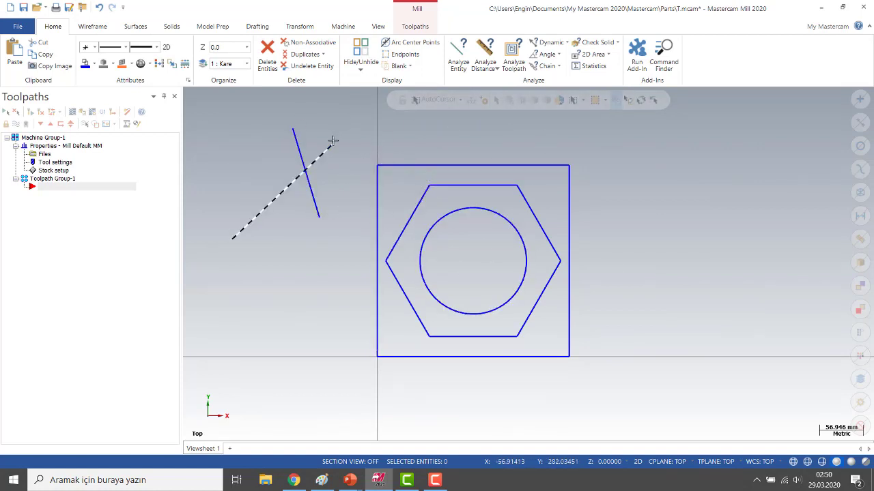
# Step: Turn on arc center points and draw a center-point circle of about 98 mm radius to the right of the square
pyautogui.click(407, 44)
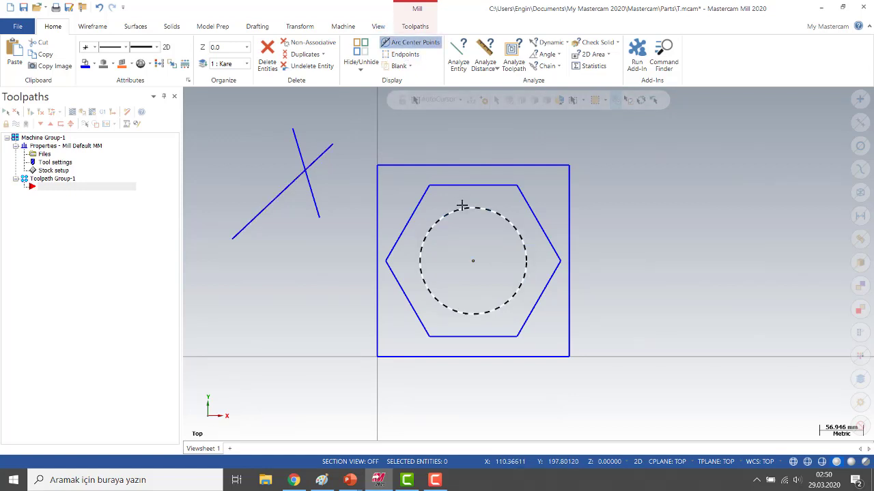
pyautogui.click(95, 27)
pyautogui.click(178, 54)
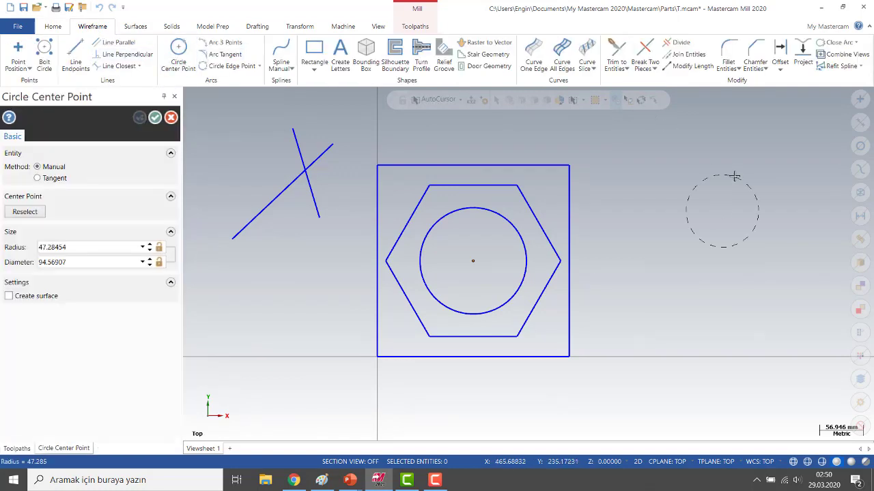
pyautogui.click(747, 140)
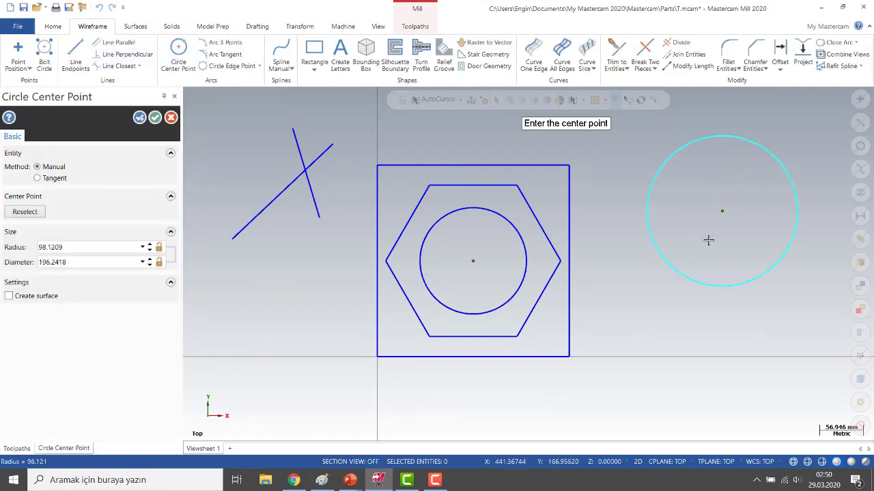
pyautogui.press('Escape')
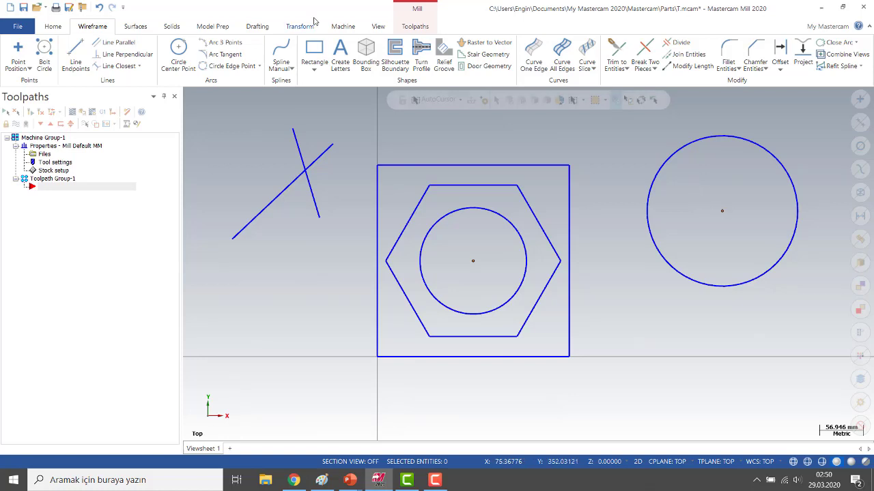
# Step: Turn on the display of endpoints and blank the circle inside the hexagon
pyautogui.click(45, 27)
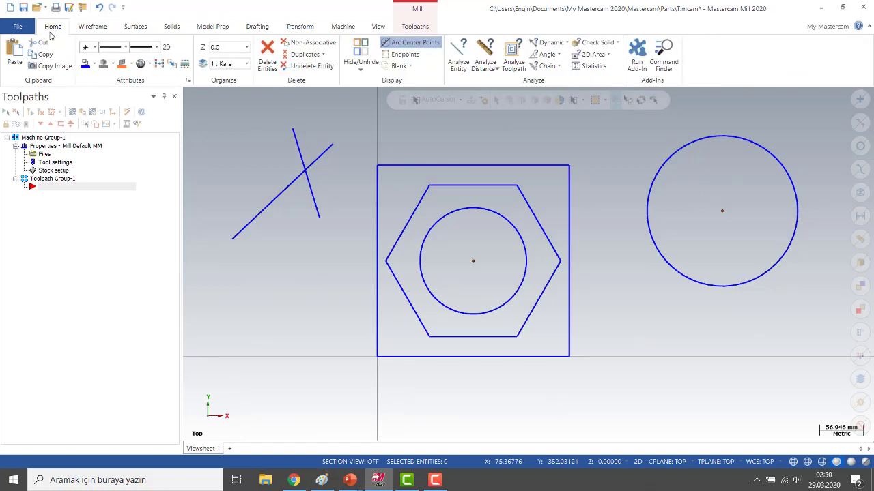
pyautogui.click(411, 60)
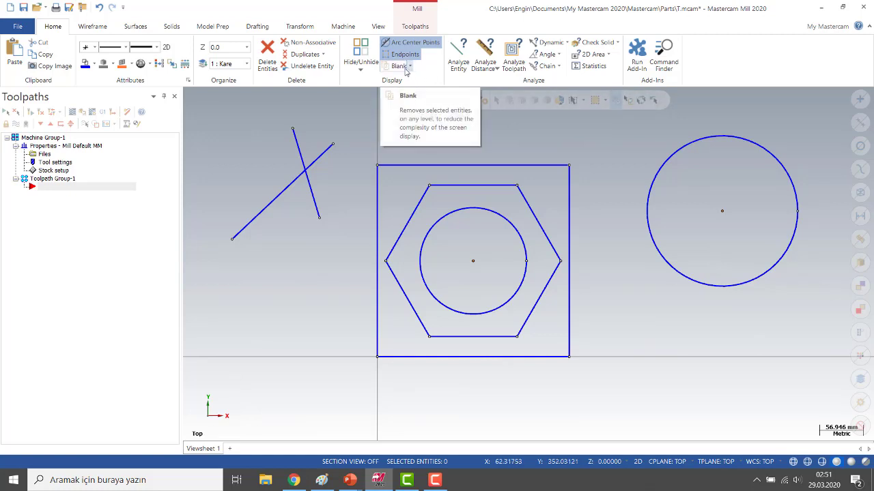
pyautogui.click(408, 67)
pyautogui.click(426, 232)
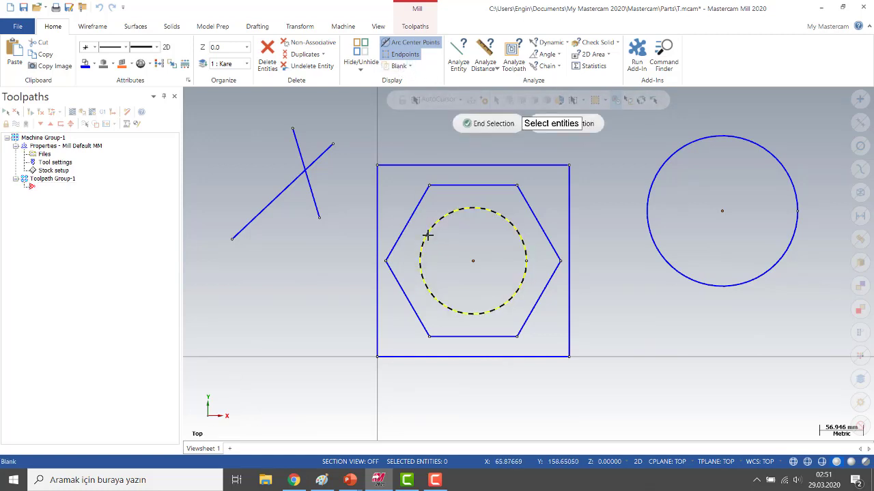
pyautogui.click(478, 123)
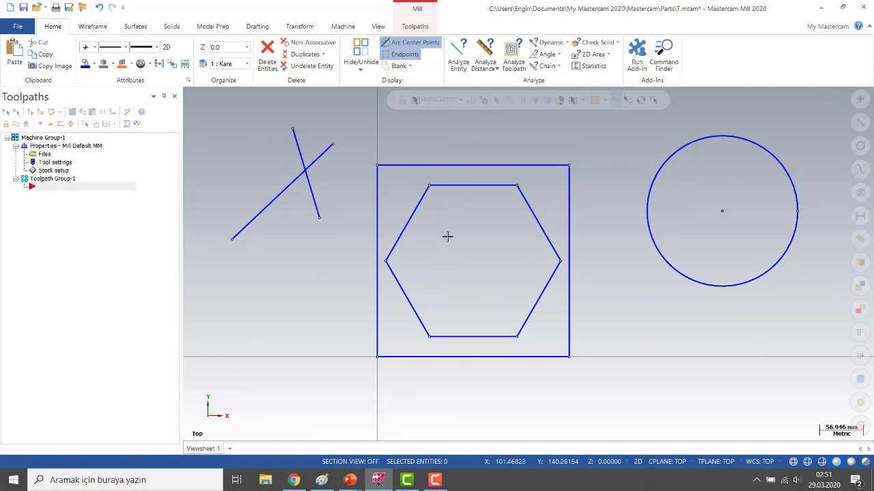
# Step: Blank the six sides of the hexagon inside the square
pyautogui.click(408, 66)
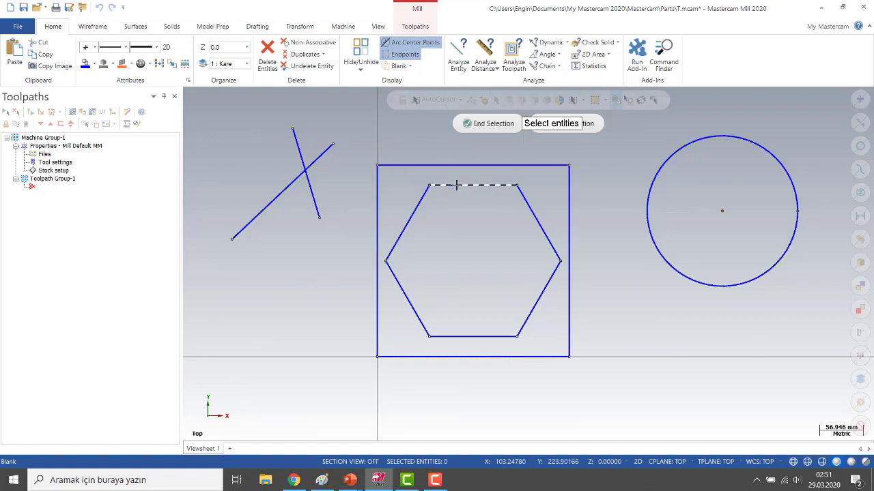
pyautogui.click(534, 214)
pyautogui.click(542, 294)
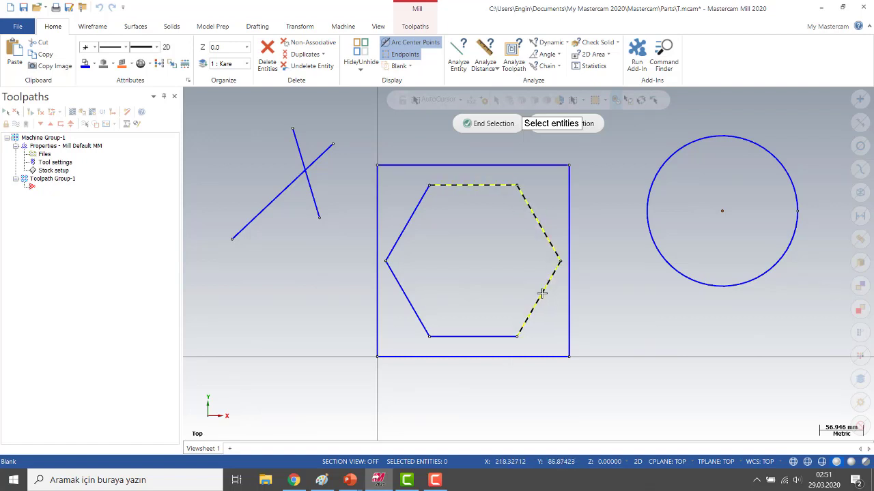
pyautogui.click(492, 336)
pyautogui.click(412, 306)
pyautogui.click(406, 228)
pyautogui.click(474, 125)
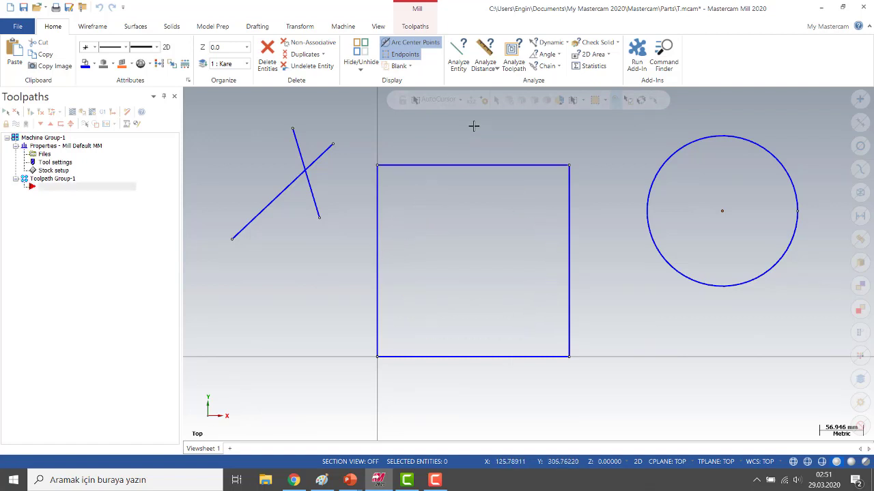
# Step: View the blanked hexagon and circle with Unblank, ending the selection without choosing any entity
pyautogui.click(399, 65)
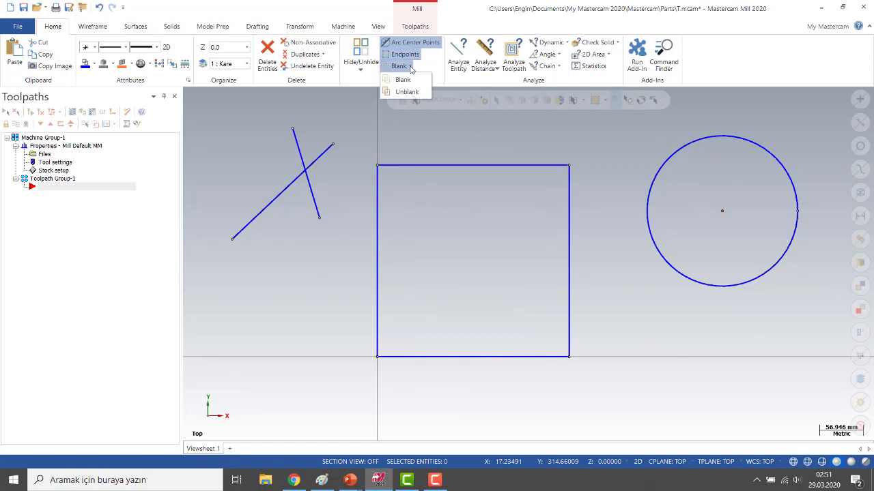
pyautogui.click(405, 92)
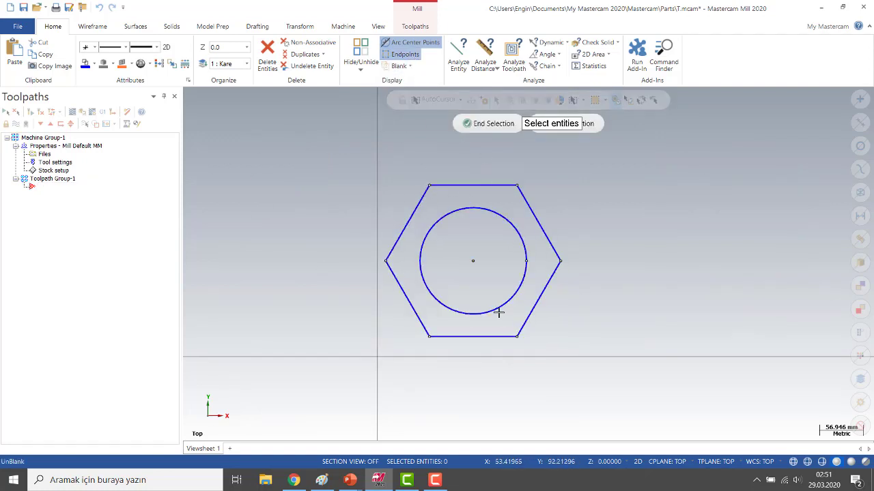
pyautogui.click(469, 126)
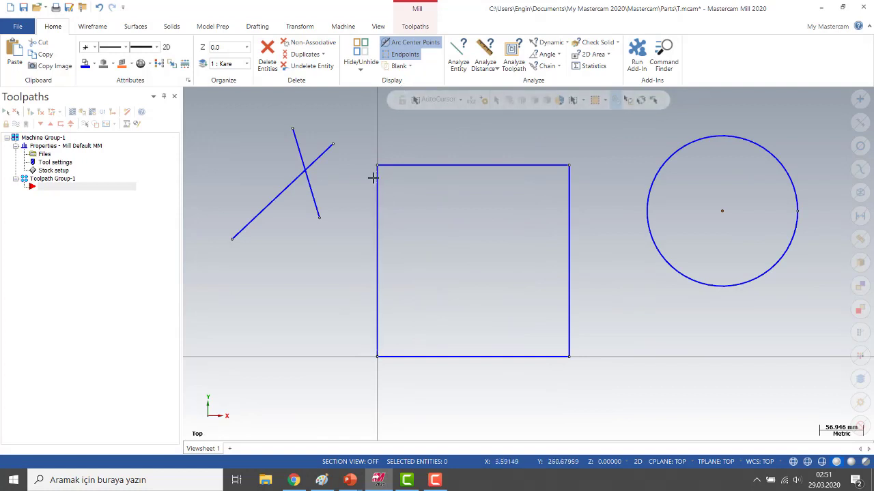
# Step: Blank all remaining entities: the loose lines, the square and the large circle
pyautogui.click(398, 66)
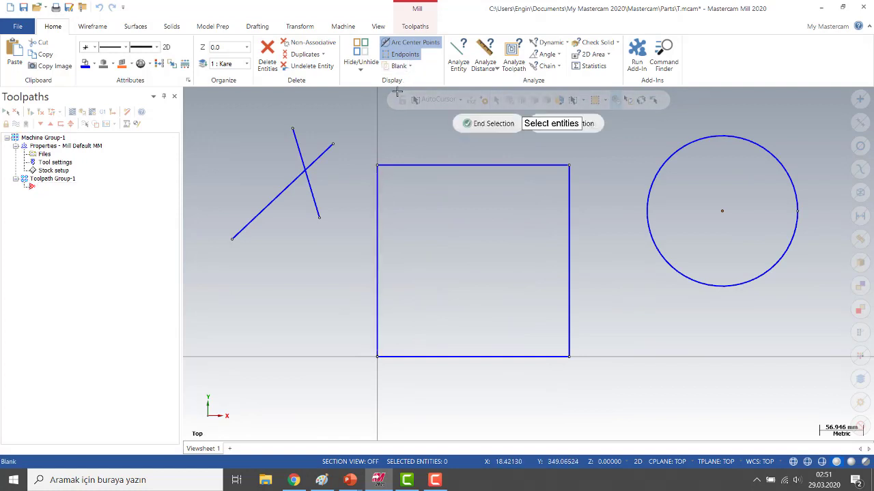
pyautogui.moveTo(206, 106); pyautogui.dragTo(830, 421)
pyautogui.click(472, 131)
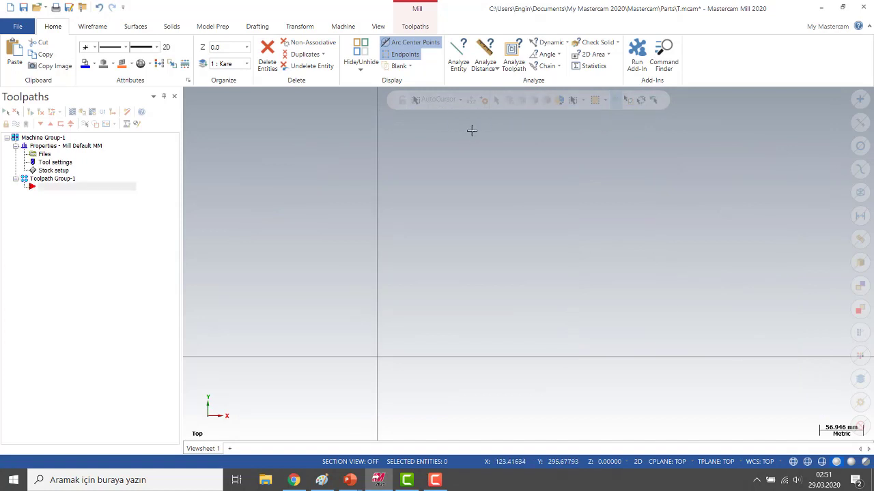
# Step: View all blanked entities with Unblank and leave the command with nothing selected
pyautogui.click(410, 67)
pyautogui.click(407, 89)
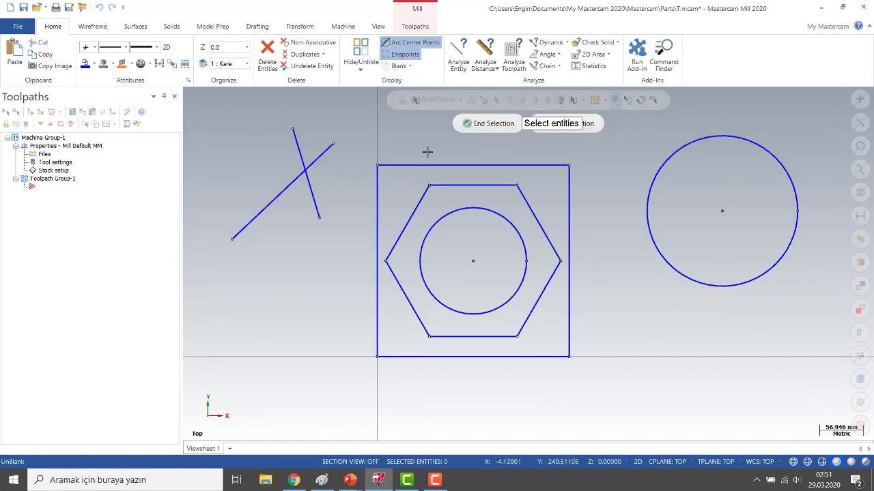
pyautogui.click(481, 126)
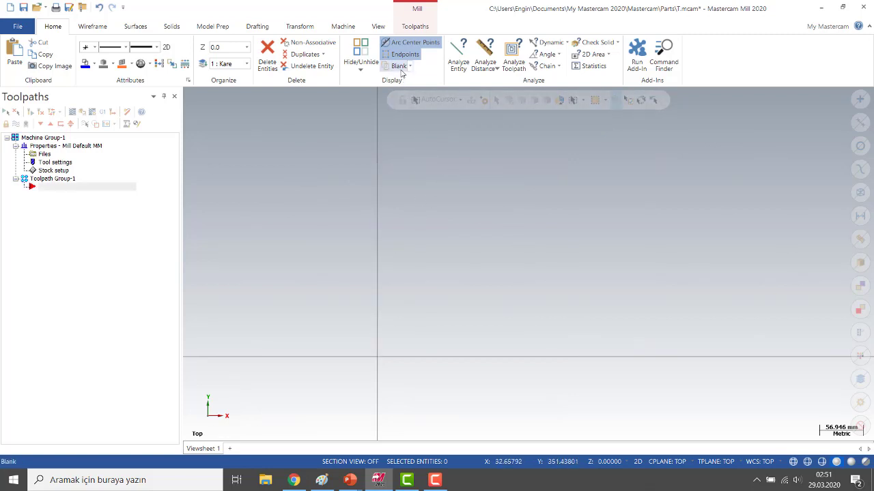
pyautogui.click(400, 66)
pyautogui.press('Escape')
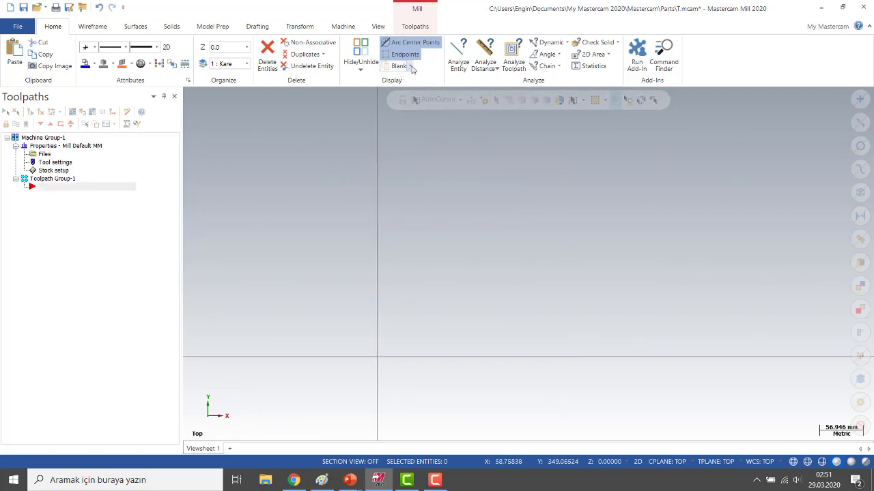
# Step: Unblank all of the blanked entities with one window selection
pyautogui.click(409, 66)
pyautogui.click(408, 93)
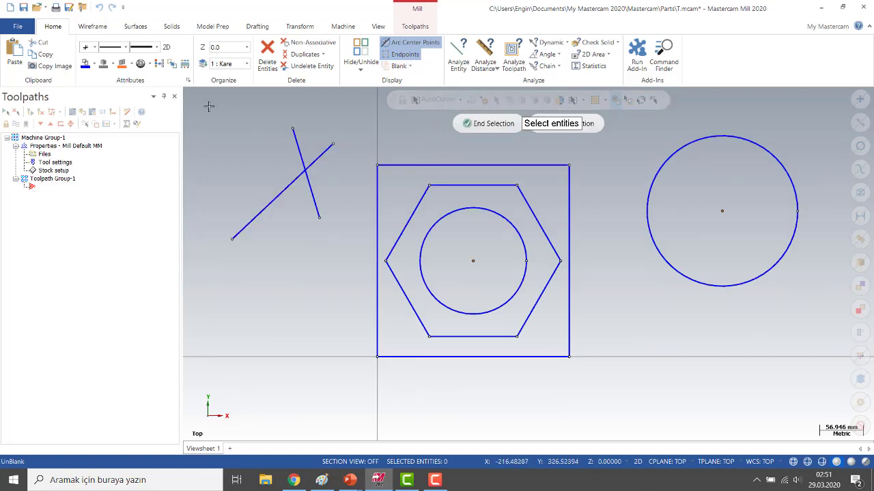
pyautogui.moveTo(207, 107)
pyautogui.mouseDown()
pyautogui.moveTo(585, 283)
pyautogui.moveTo(808, 353)
pyautogui.moveTo(815, 386)
pyautogui.mouseUp()
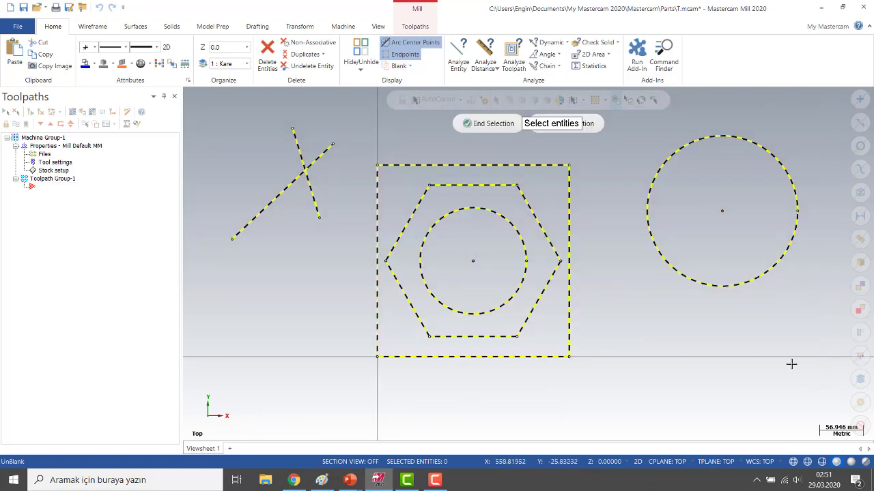
pyautogui.click(475, 125)
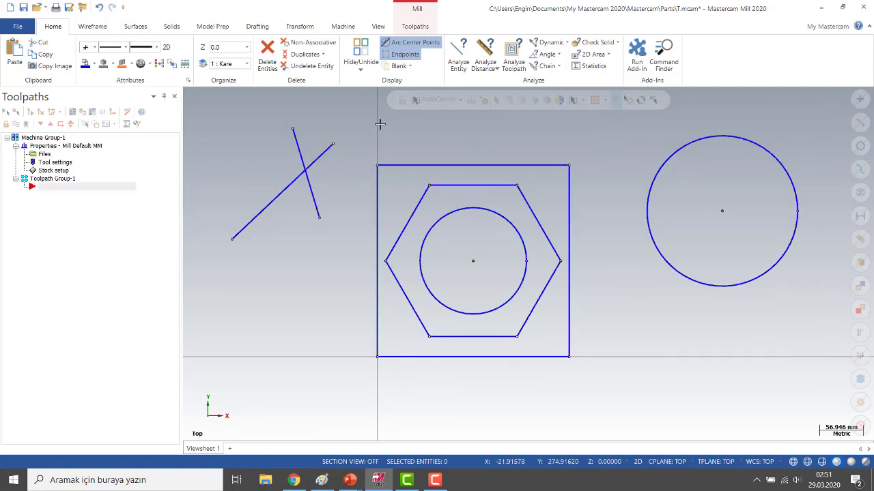
# Step: Blank the complete hexagon around the inner circle, keeping that circle and the square displayed
pyautogui.scroll(-2, 702, 181)
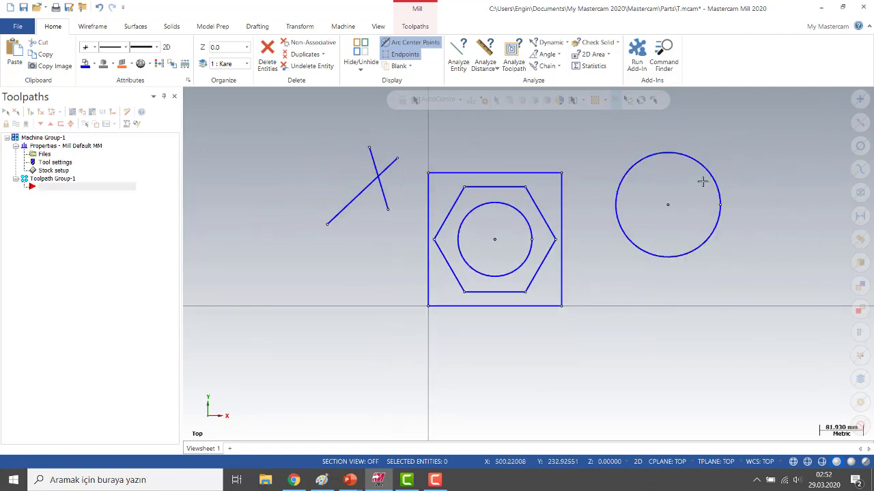
pyautogui.scroll(4, 721, 185)
pyautogui.scroll(-4, 546, 180)
pyautogui.scroll(-1, 539, 179)
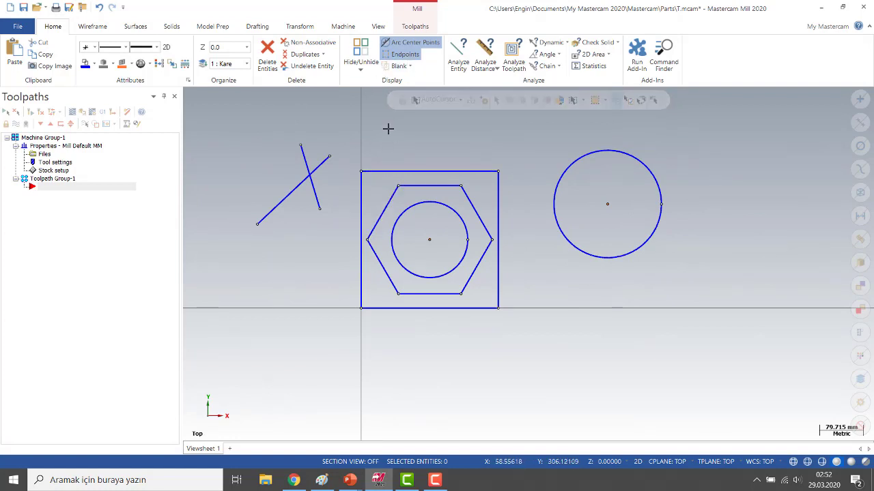
pyautogui.click(398, 66)
pyautogui.click(383, 208)
pyautogui.click(438, 190)
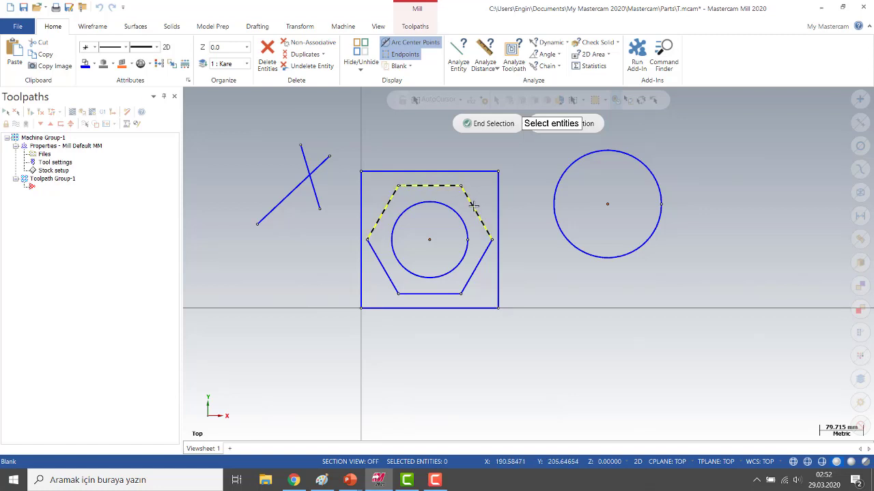
pyautogui.click(484, 258)
pyautogui.click(437, 293)
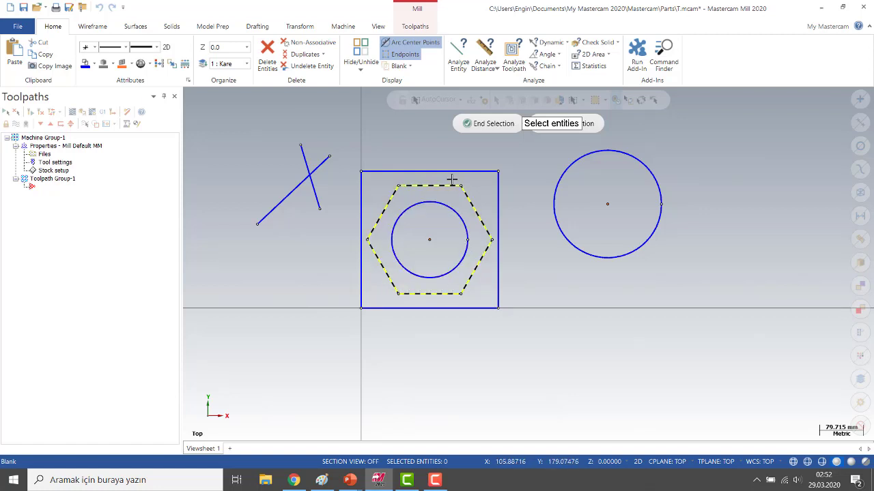
pyautogui.click(488, 123)
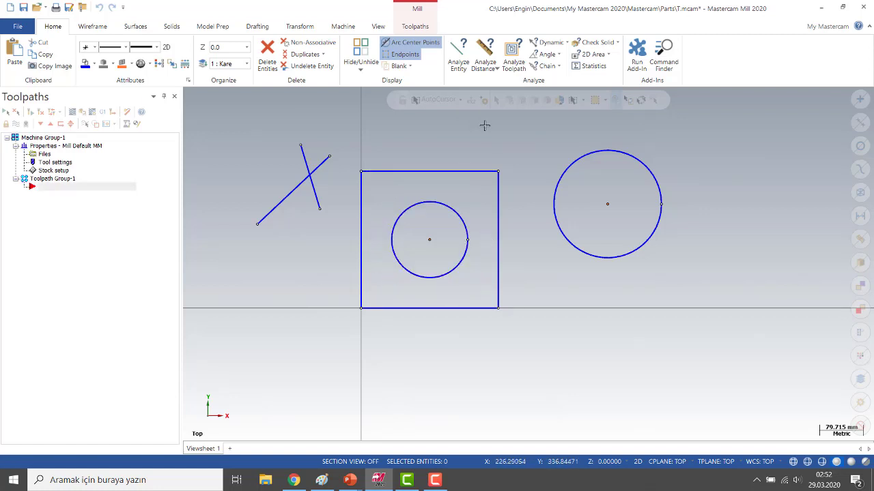
# Step: Blank the circle inside the square as well
pyautogui.click(399, 66)
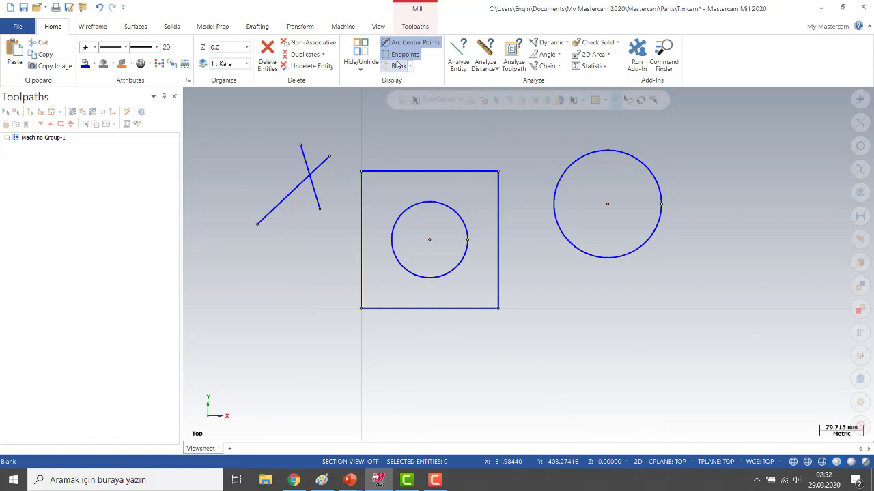
pyautogui.click(404, 213)
pyautogui.click(465, 124)
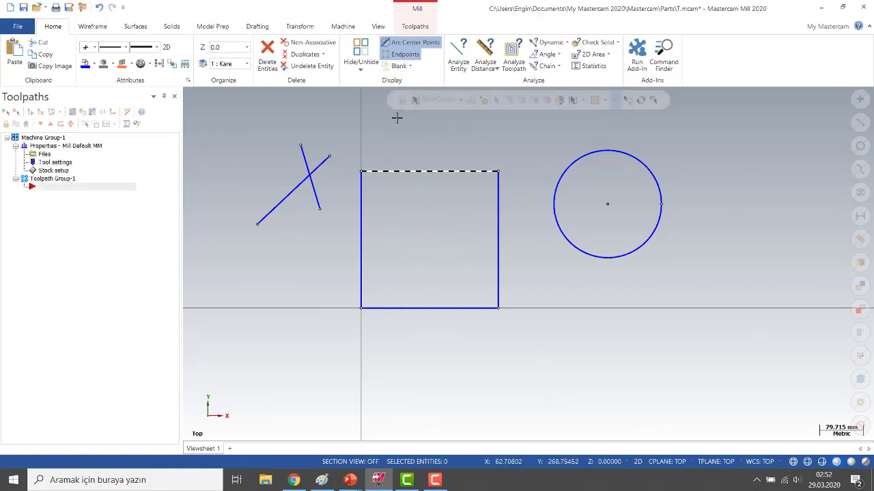
# Step: Unblank the hexagon and its inner circle together with a window selection
pyautogui.click(410, 67)
pyautogui.click(407, 90)
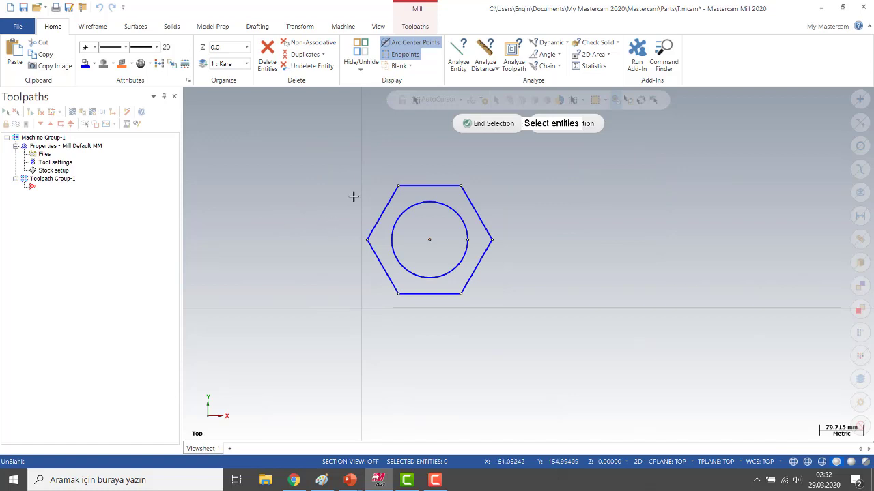
pyautogui.moveTo(333, 159); pyautogui.dragTo(550, 345)
pyautogui.click(487, 124)
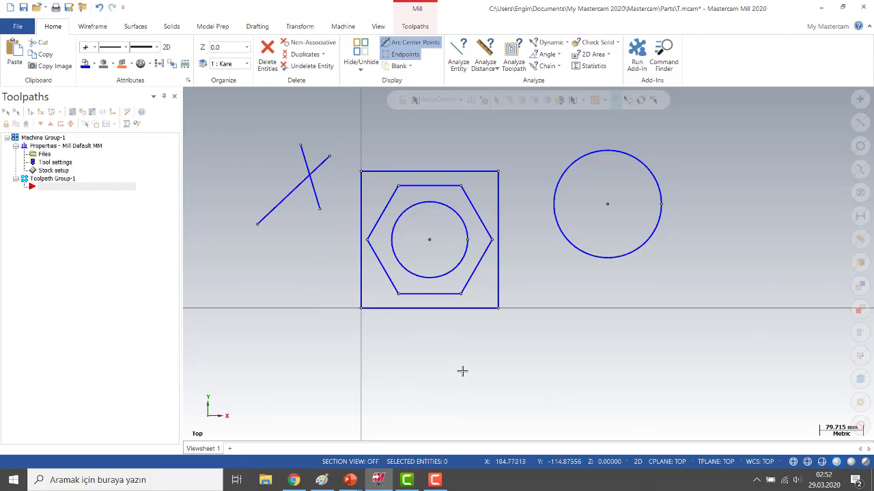
# Step: Analyze the upper side of the square and change its line style to dashed in the line properties
pyautogui.click(458, 52)
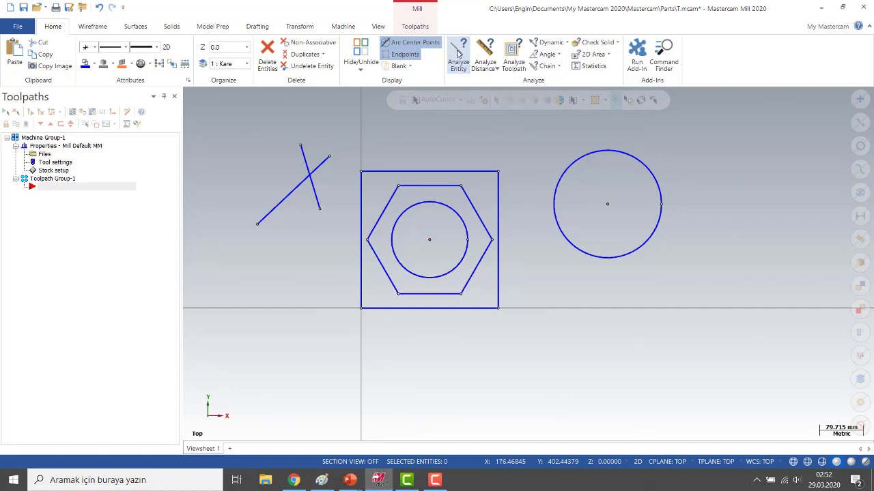
pyautogui.click(370, 171)
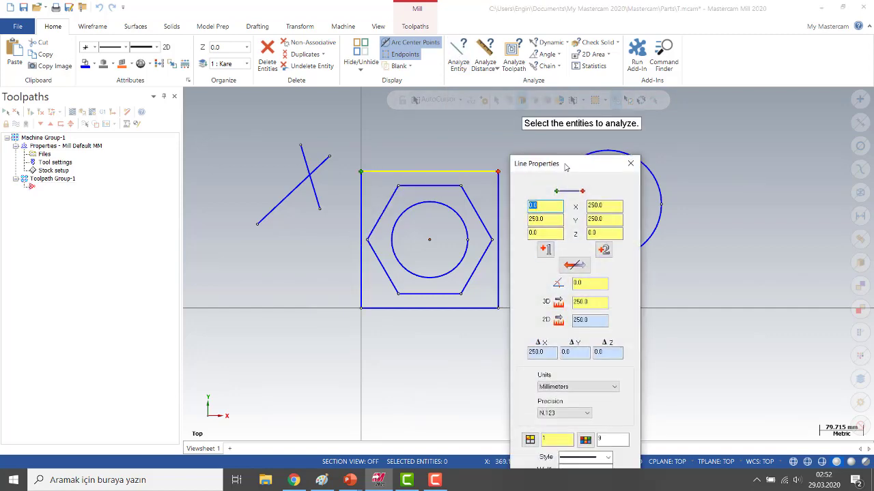
pyautogui.moveTo(569, 164); pyautogui.dragTo(716, 112)
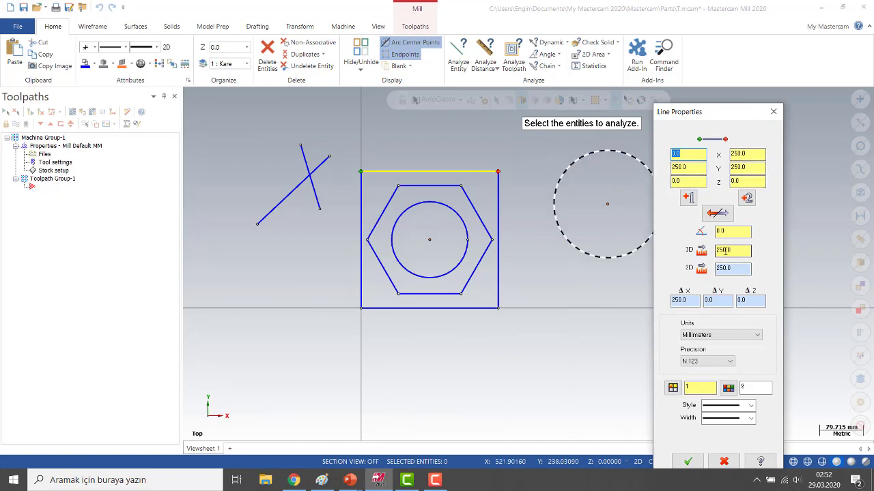
pyautogui.scroll(-3, 730, 304)
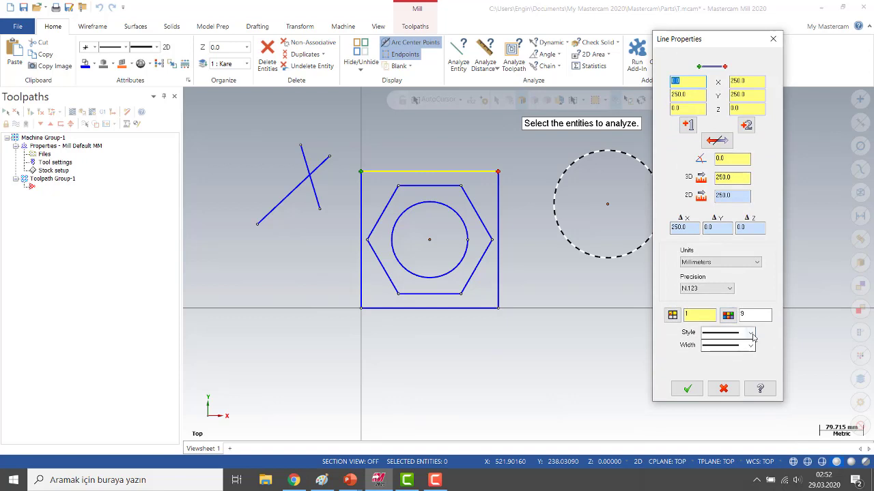
pyautogui.click(733, 334)
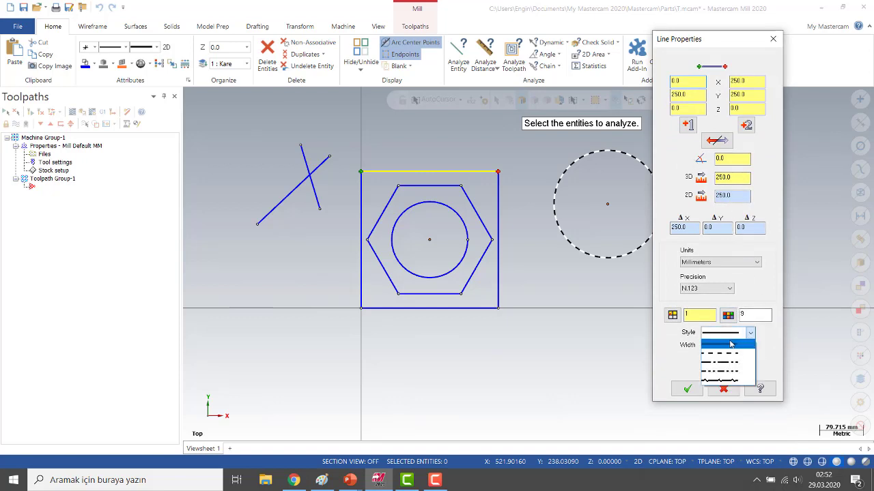
pyautogui.click(727, 335)
pyautogui.click(731, 335)
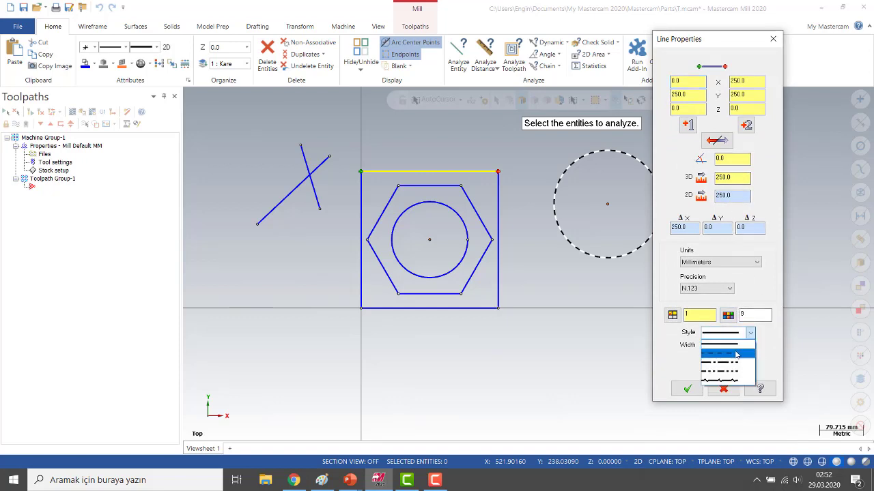
pyautogui.click(735, 355)
pyautogui.click(687, 389)
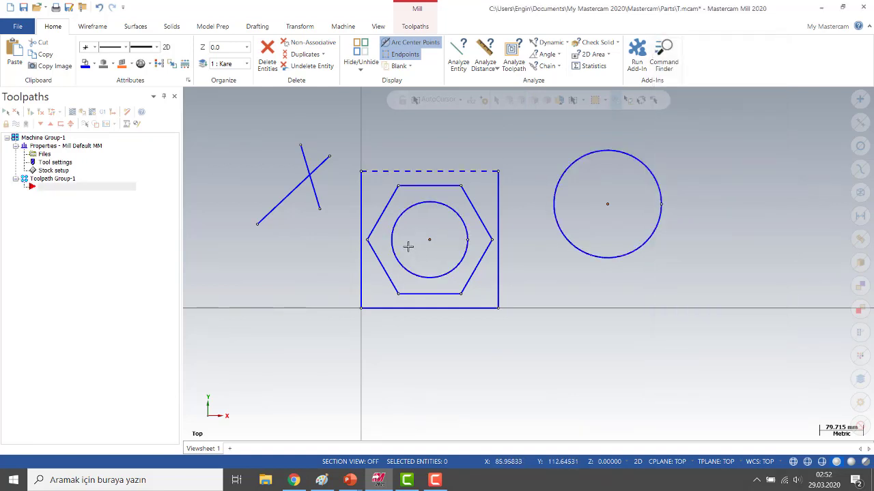
# Step: Measure the distance between the two vertical sides of the square
pyautogui.click(484, 56)
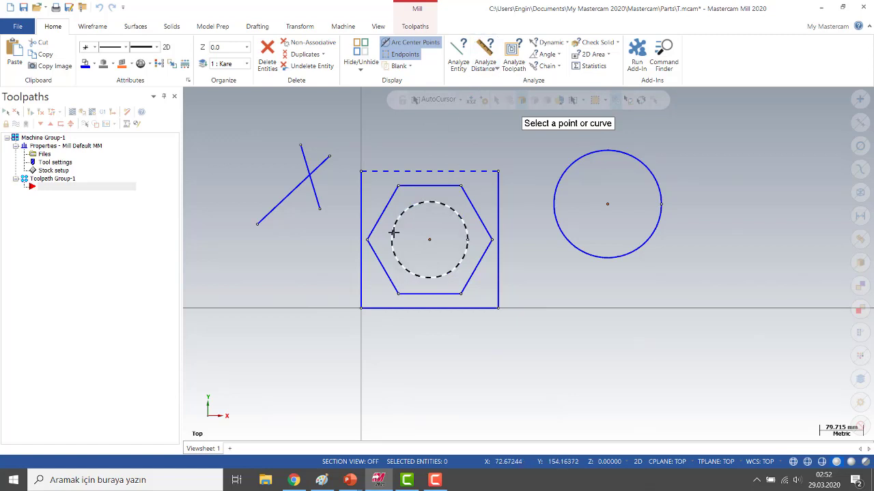
pyautogui.click(356, 211)
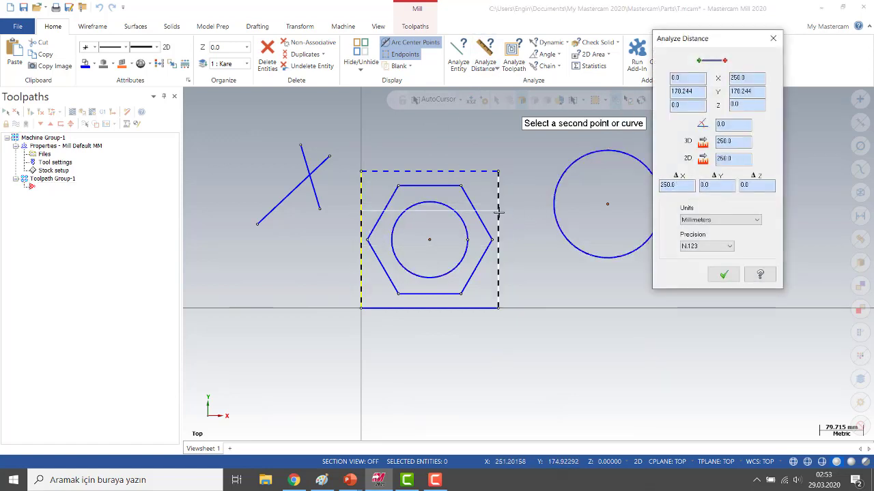
pyautogui.click(499, 243)
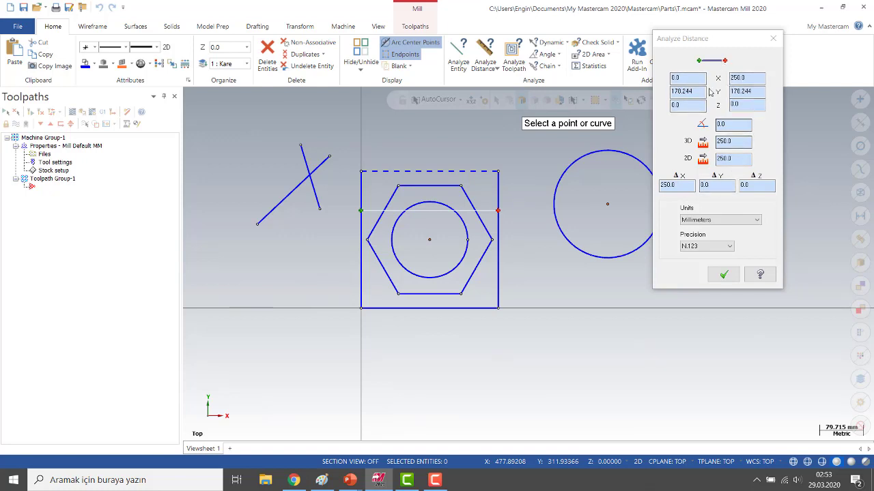
pyautogui.click(724, 275)
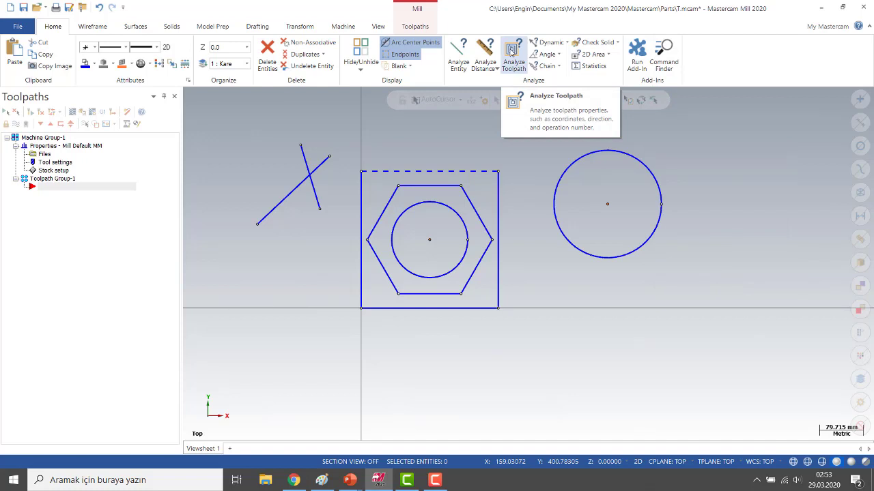
# Step: Analyze the square's lower side dynamically at a point along its length
pyautogui.click(511, 53)
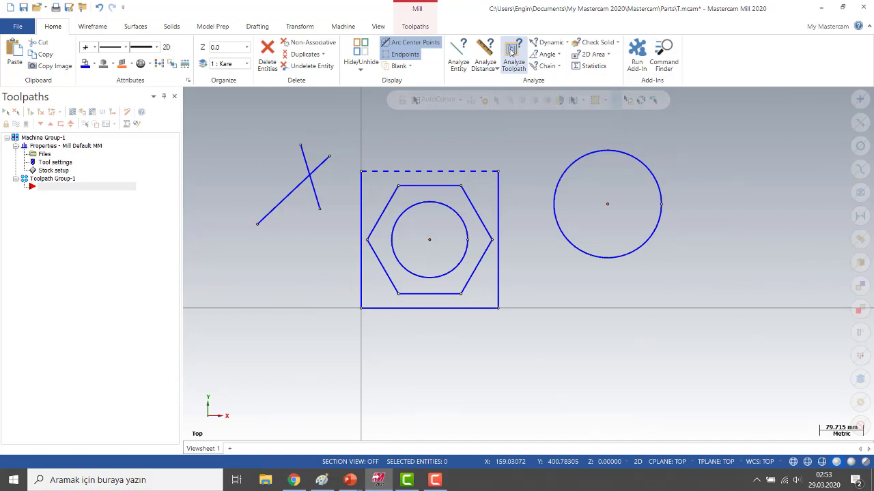
pyautogui.click(546, 42)
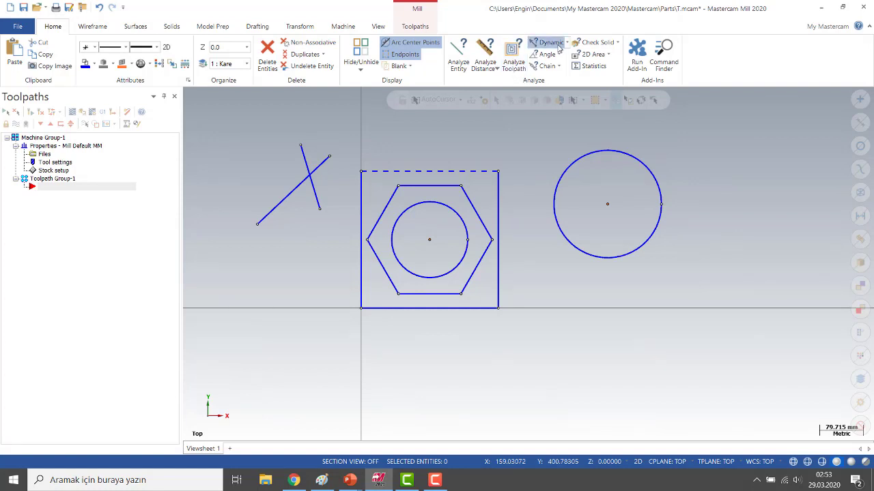
pyautogui.click(385, 309)
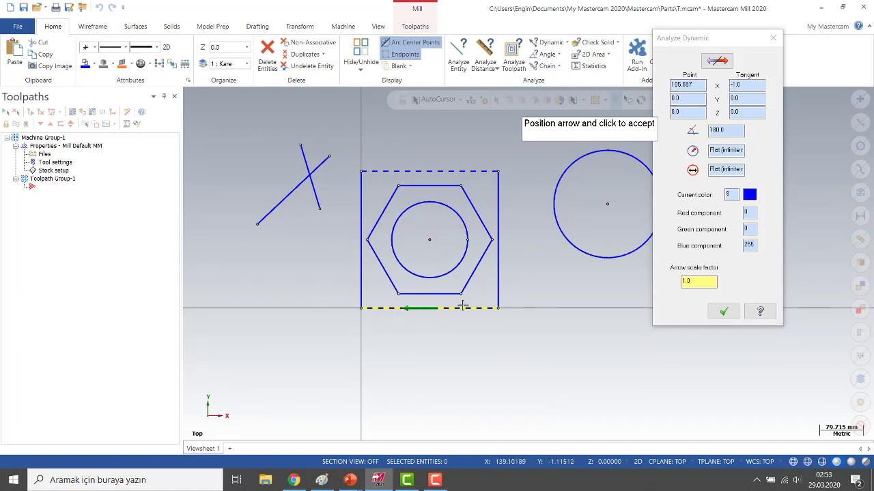
pyautogui.click(417, 313)
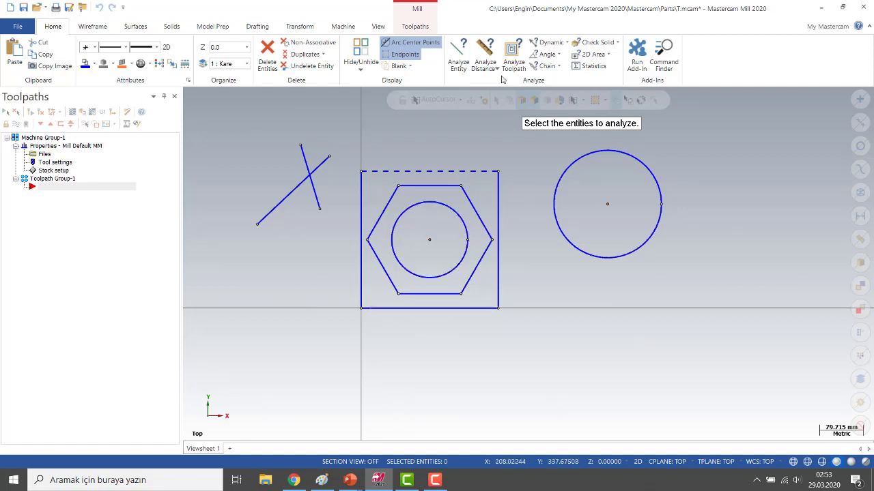
# Step: Measure the angle between the two crossing lines beside the square, using the 2 Lines method
pyautogui.click(545, 54)
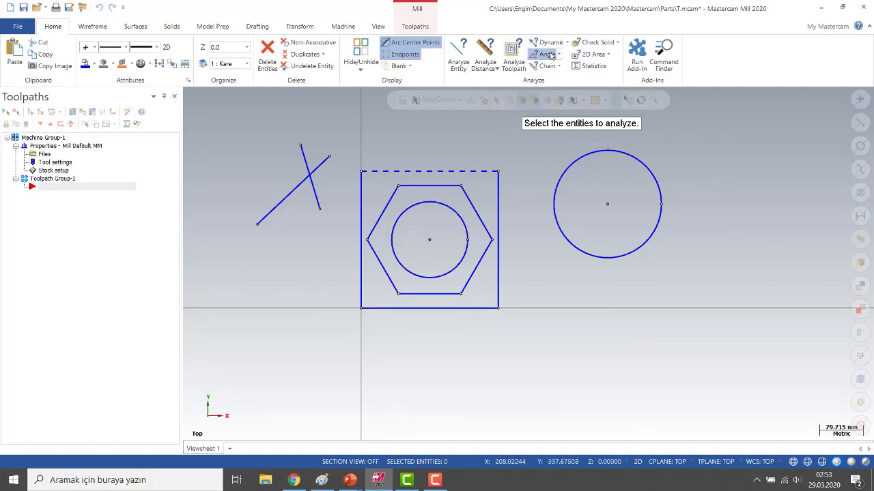
pyautogui.click(298, 196)
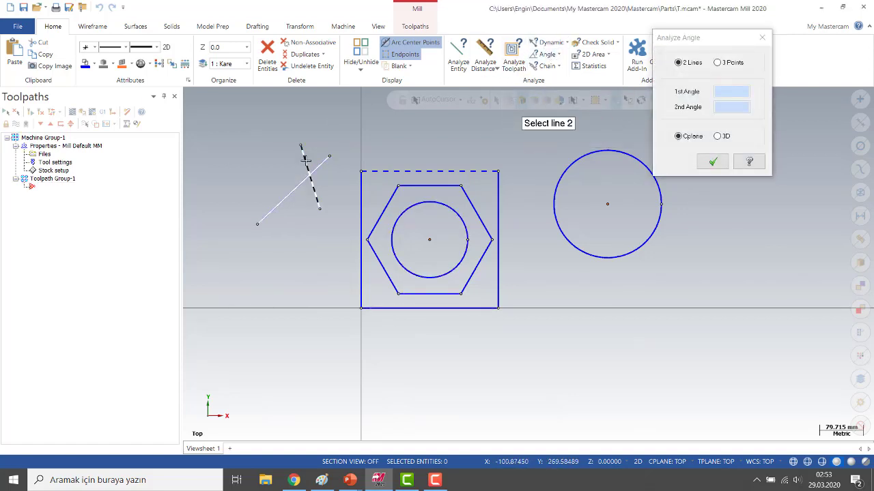
pyautogui.click(306, 159)
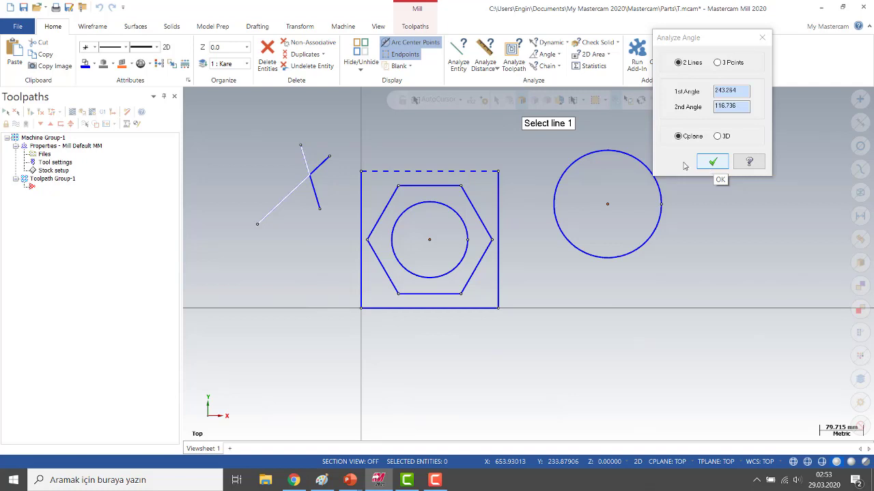
pyautogui.click(712, 162)
# Step: Draw a horizontal line about 338 mm long in the empty area below the large separate circle
pyautogui.click(92, 26)
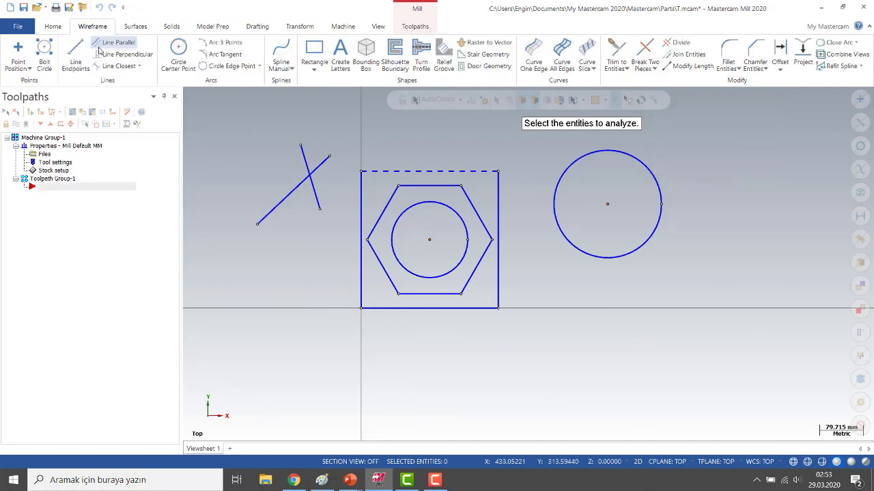
pyautogui.click(76, 58)
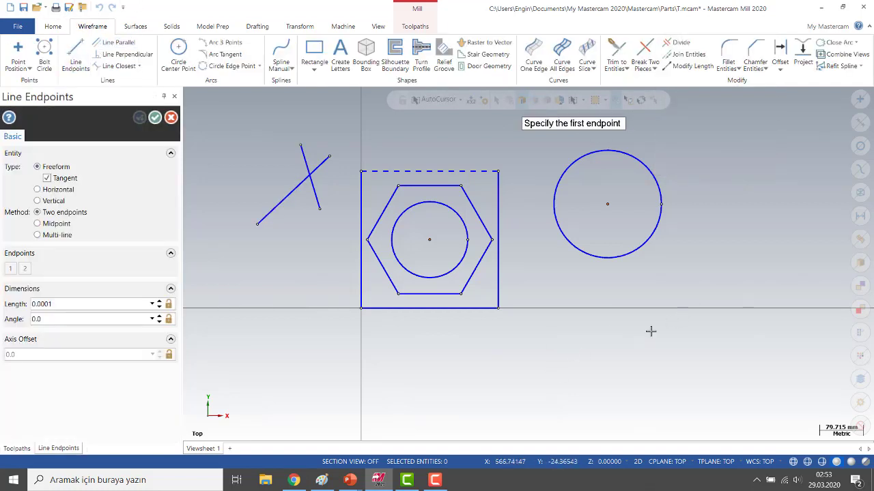
pyautogui.click(617, 371)
pyautogui.click(803, 374)
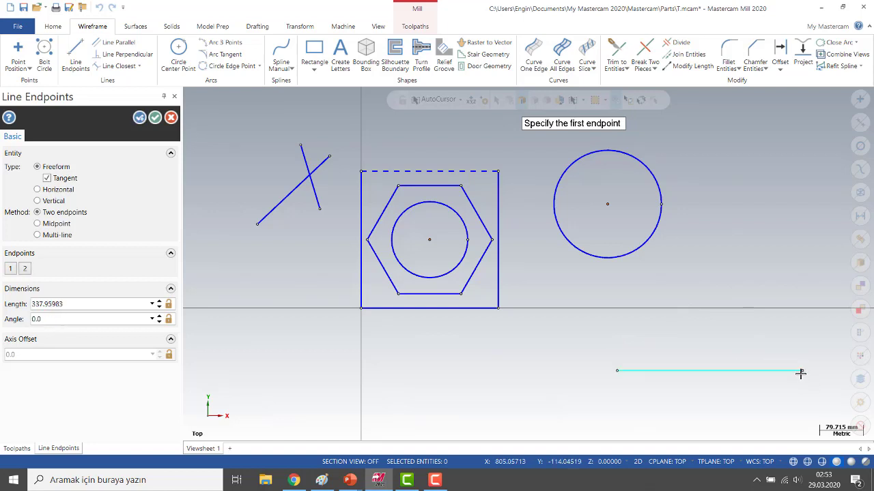
pyautogui.press('Escape')
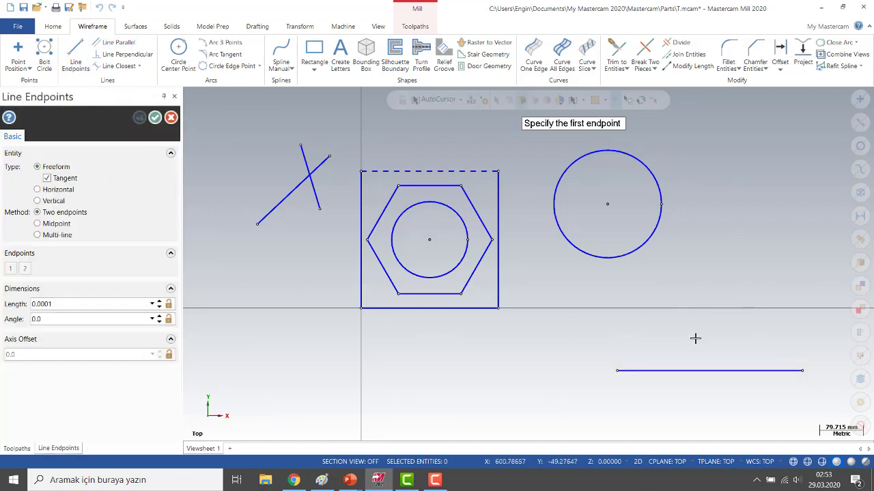
# Step: Draw an inclined line about 222 mm long upward from the horizontal line's midpoint and set its angle to 120 degrees
pyautogui.click(709, 370)
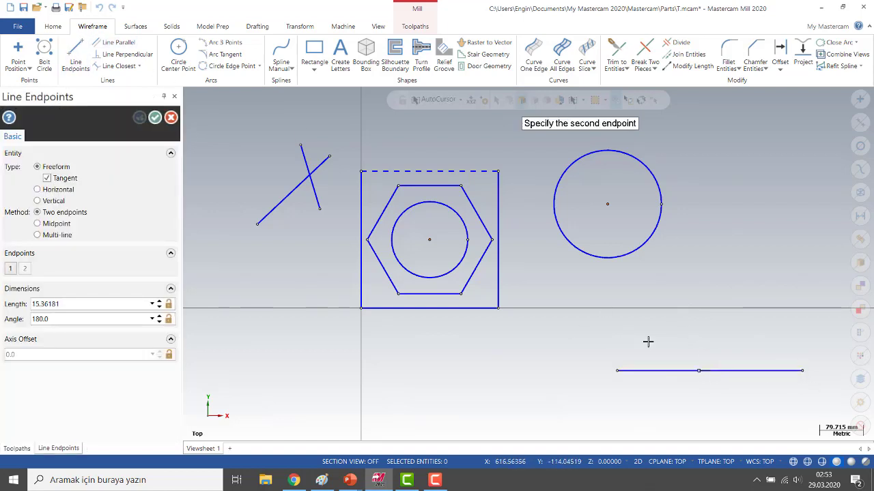
pyautogui.click(626, 281)
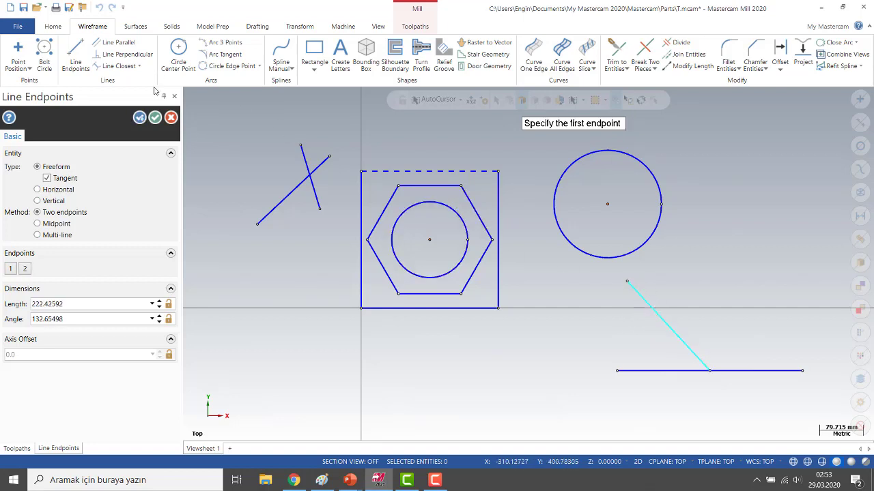
pyautogui.click(71, 319)
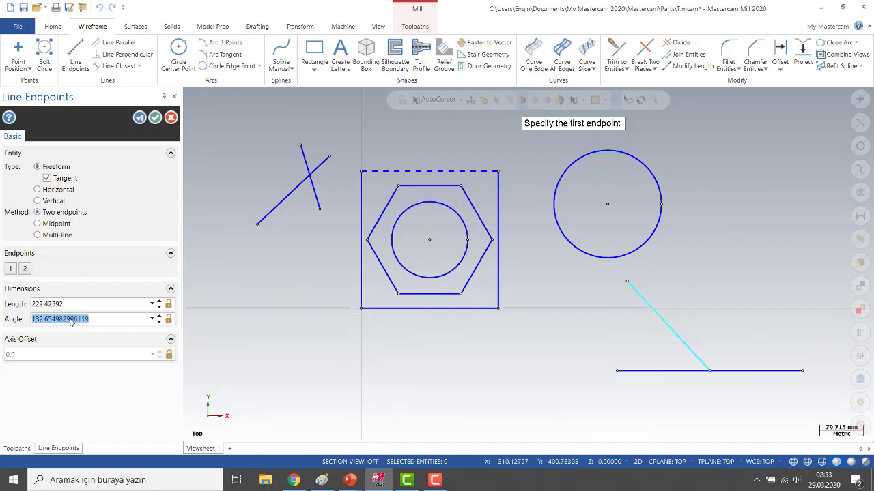
pyautogui.write('120.0')
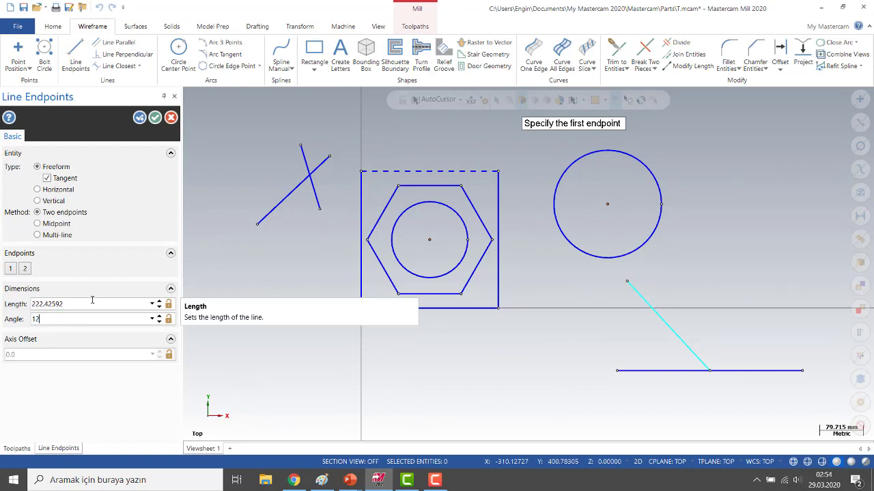
pyautogui.click(155, 118)
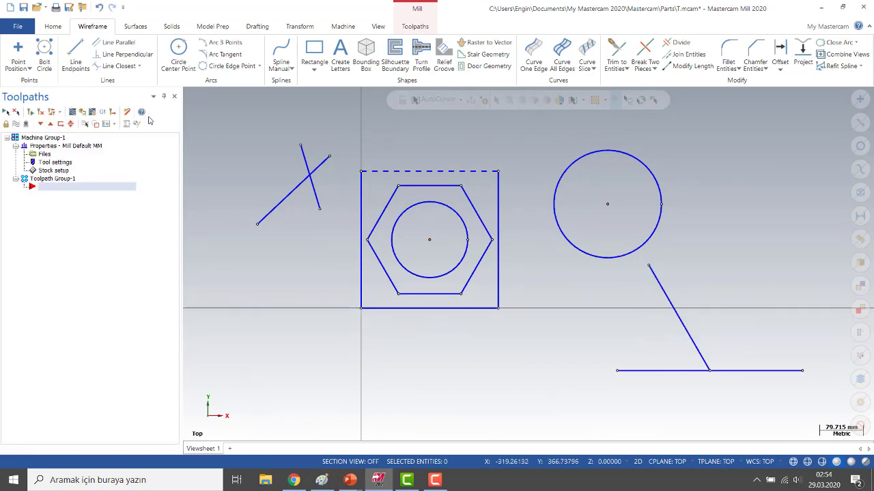
# Step: Measure the angle between the new horizontal line and the inclined line, using the 2 Lines method
pyautogui.click(53, 27)
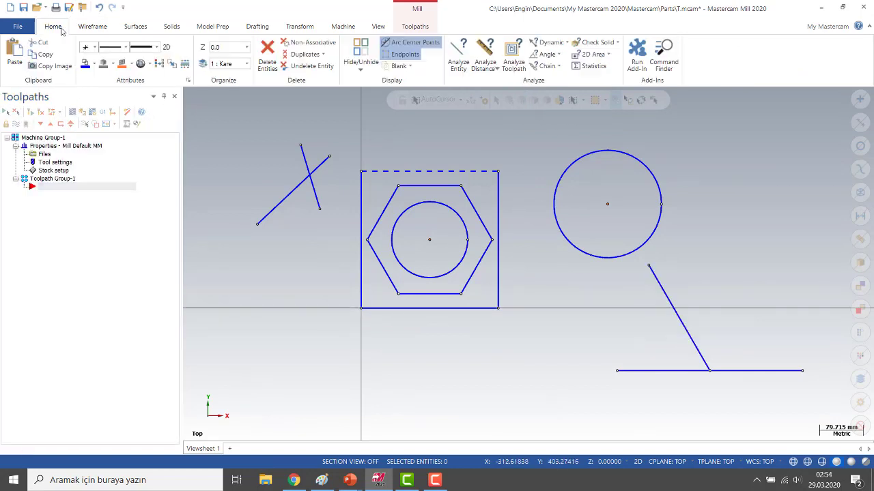
pyautogui.click(546, 56)
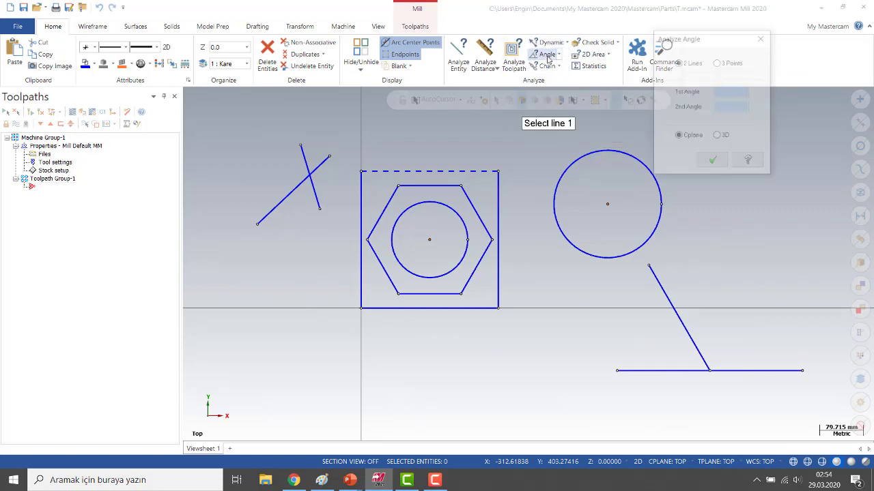
pyautogui.click(753, 370)
pyautogui.click(687, 333)
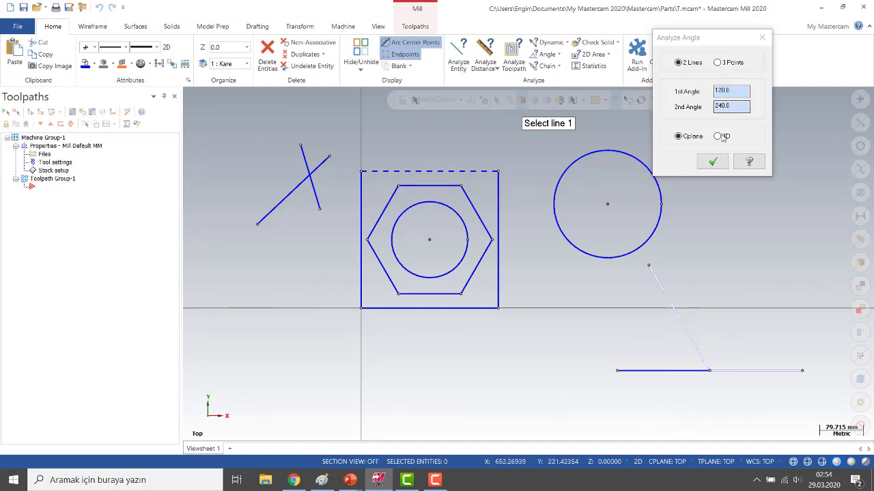
pyautogui.click(712, 162)
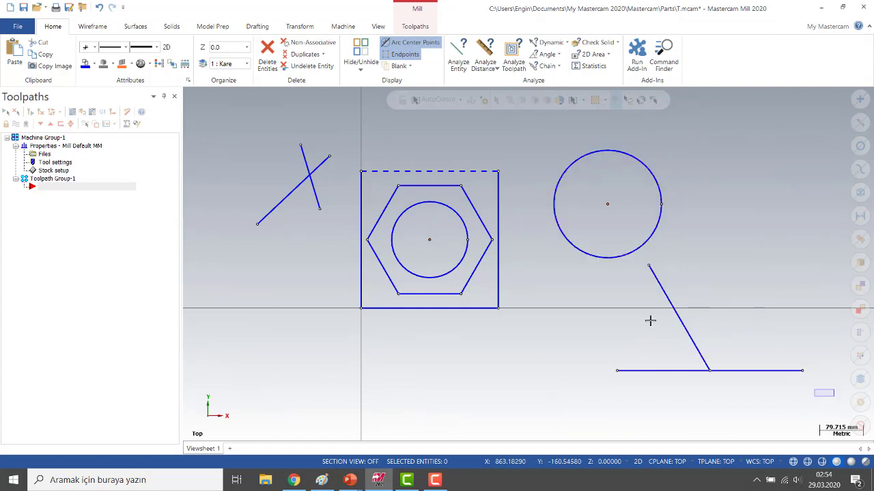
# Step: Delete the large circle, the horizontal and inclined lines, and the two crossing lines, keeping the square and its contents
pyautogui.moveTo(834, 398); pyautogui.dragTo(537, 130)
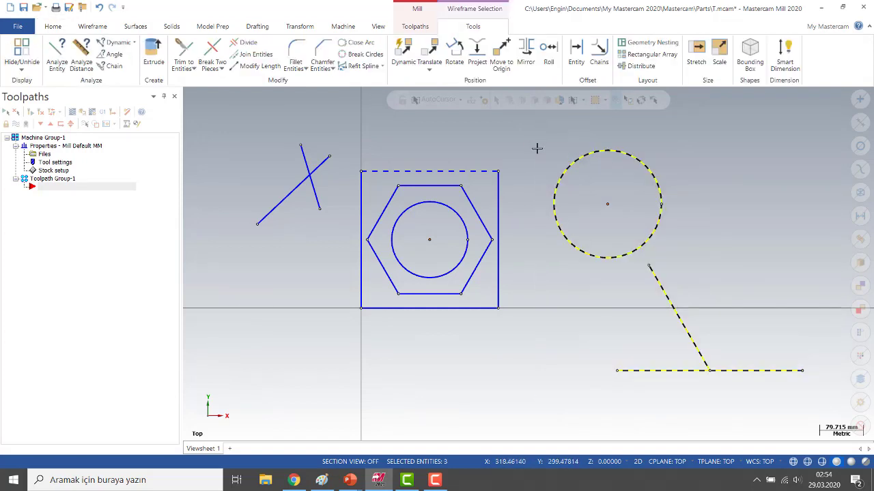
pyautogui.press('Delete')
pyautogui.moveTo(337, 238); pyautogui.dragTo(236, 119)
pyautogui.press('Delete')
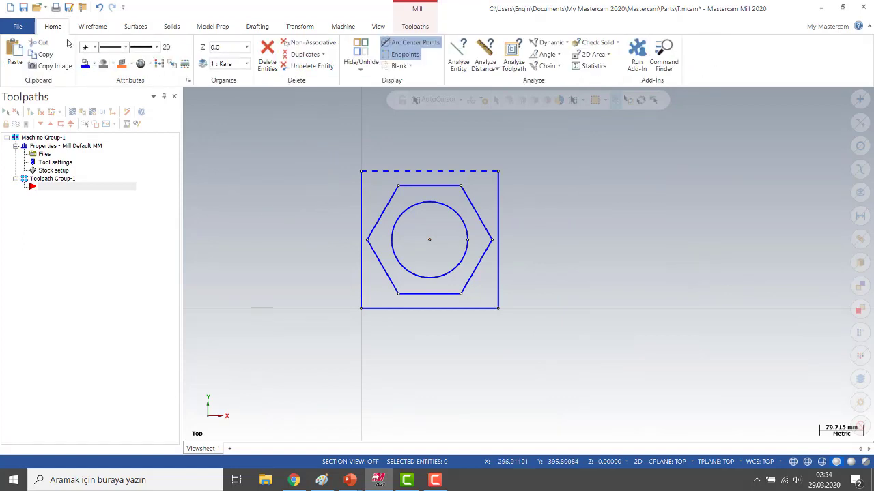
# Step: Run a chain analysis on the square, the hexagon and the inner circle, selecting each as its own chain
pyautogui.click(558, 68)
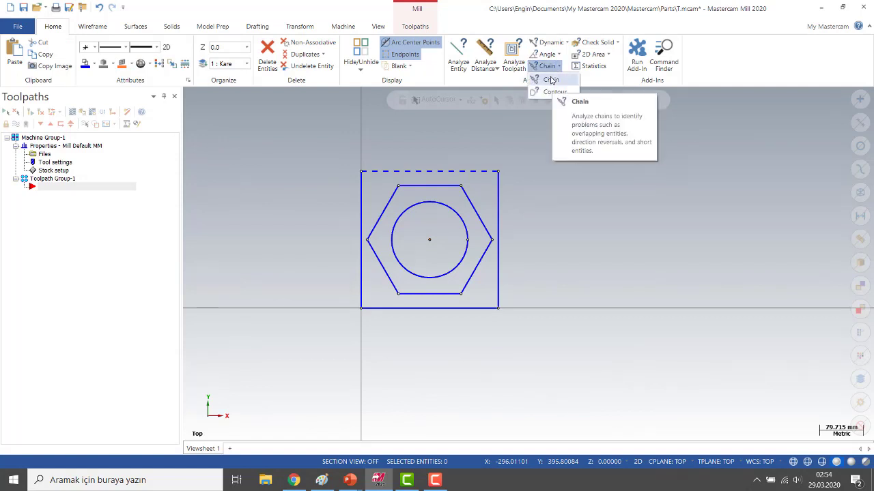
pyautogui.click(551, 80)
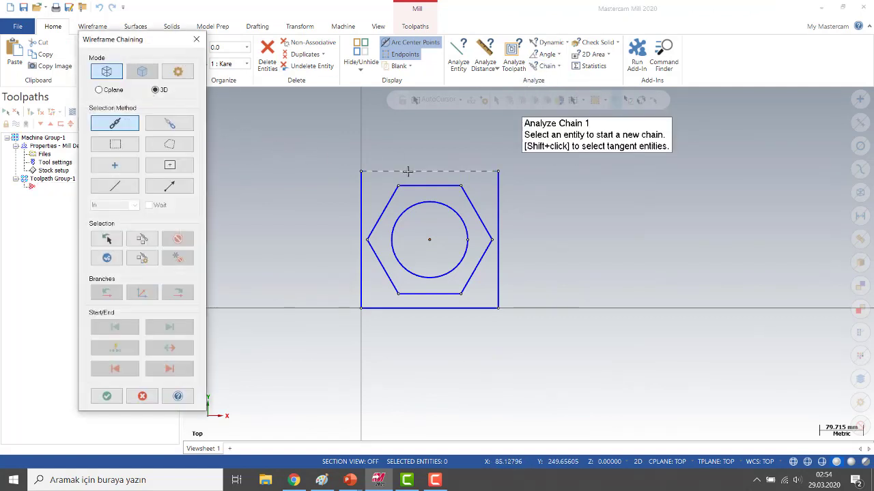
pyautogui.click(407, 171)
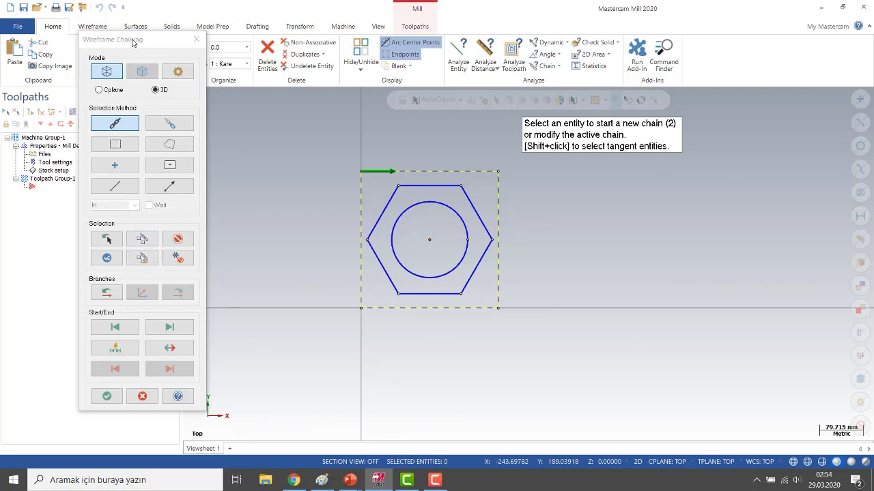
pyautogui.click(115, 144)
pyautogui.moveTo(301, 120)
pyautogui.mouseDown()
pyautogui.moveTo(553, 335)
pyautogui.moveTo(579, 396)
pyautogui.mouseUp()
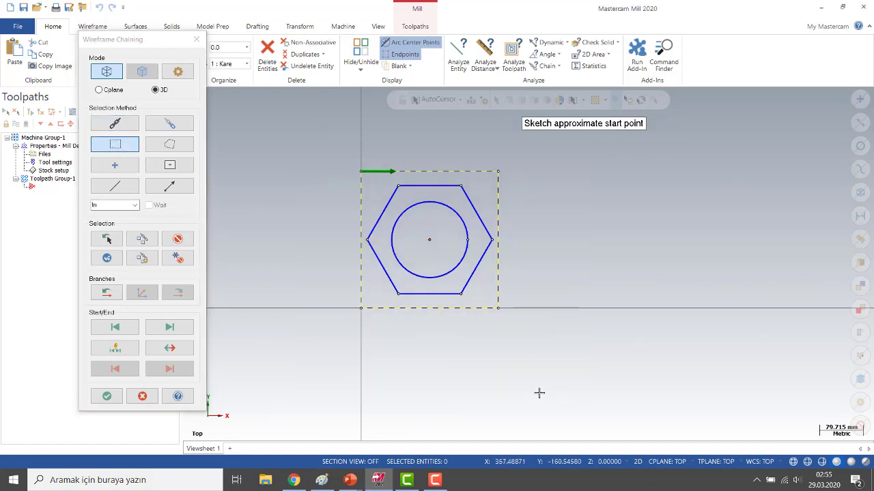
pyautogui.click(118, 123)
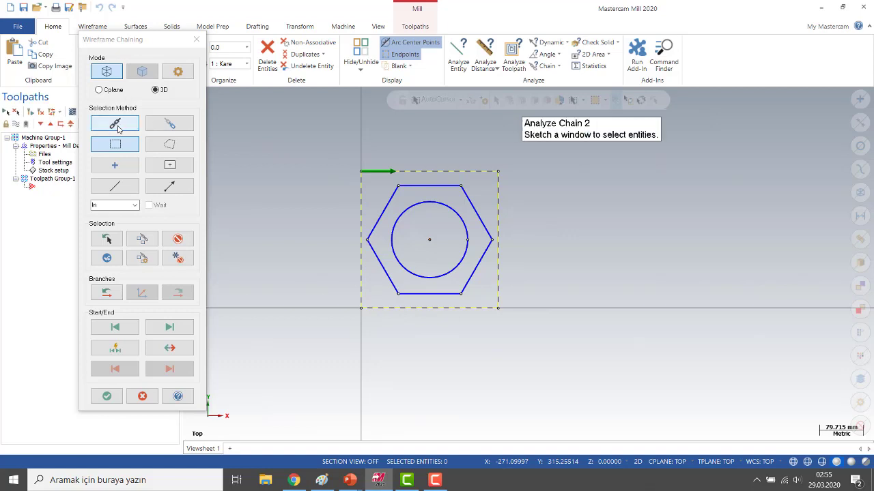
pyautogui.click(389, 203)
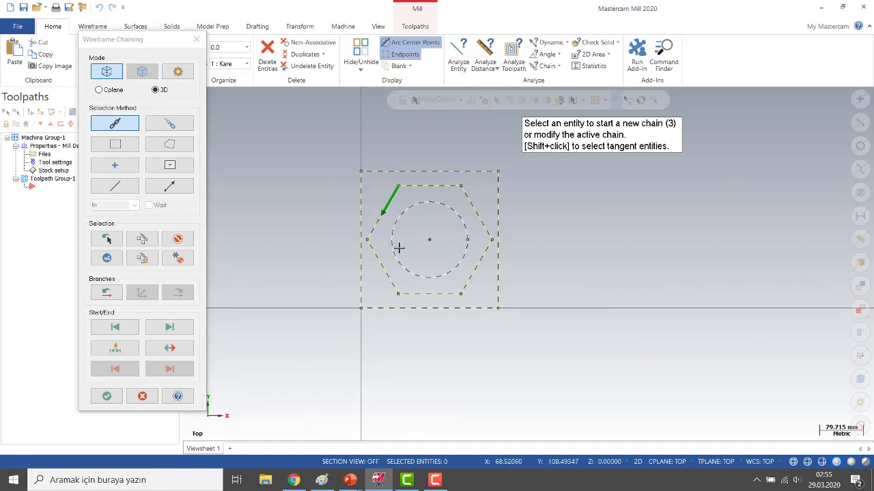
pyautogui.click(391, 244)
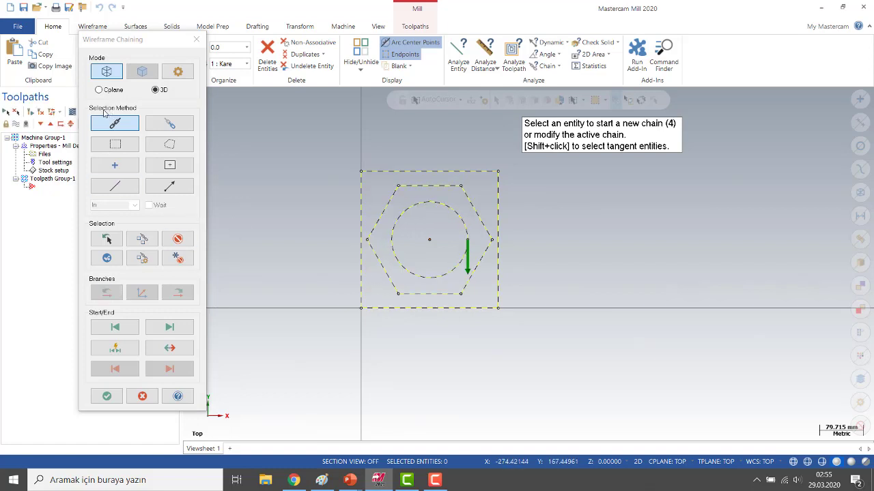
pyautogui.press('Return')
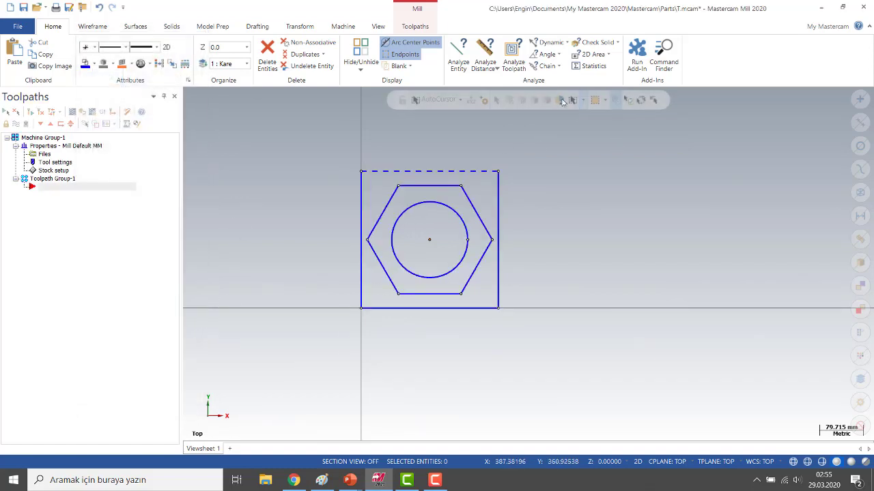
# Step: Run a 2D area analysis on the large square's chain to examine its area and perimeter
pyautogui.click(559, 67)
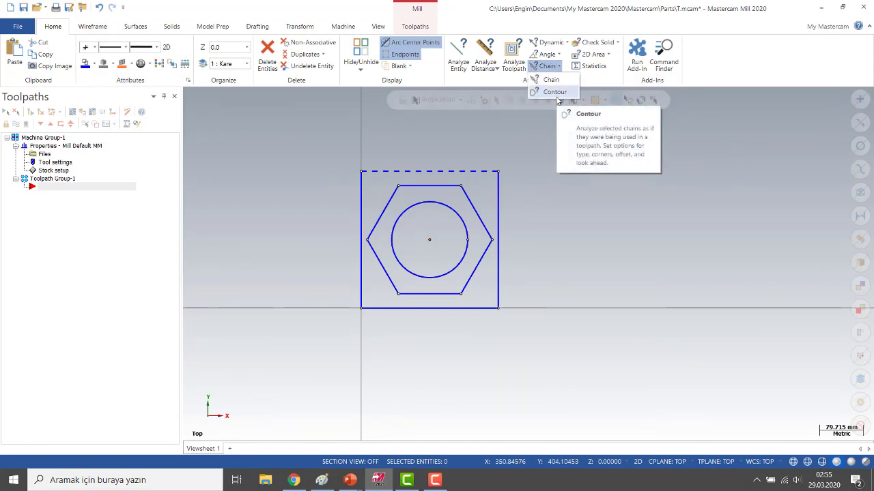
pyautogui.click(728, 70)
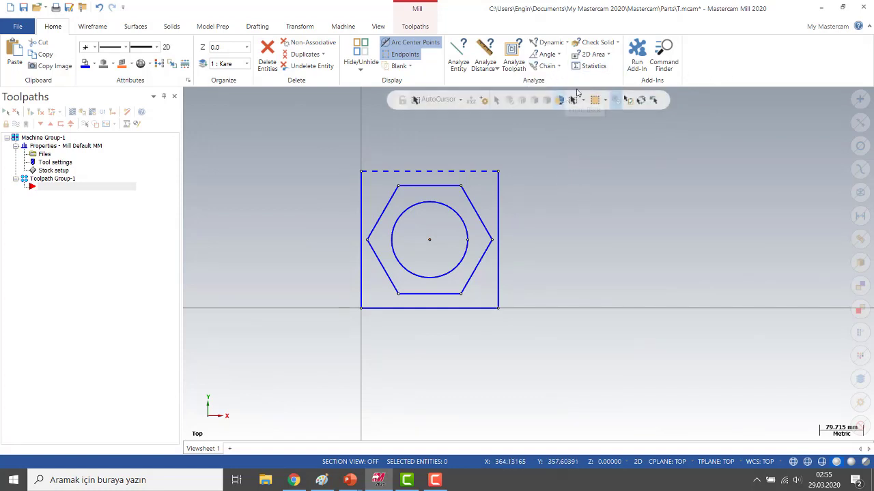
pyautogui.click(609, 56)
pyautogui.click(594, 72)
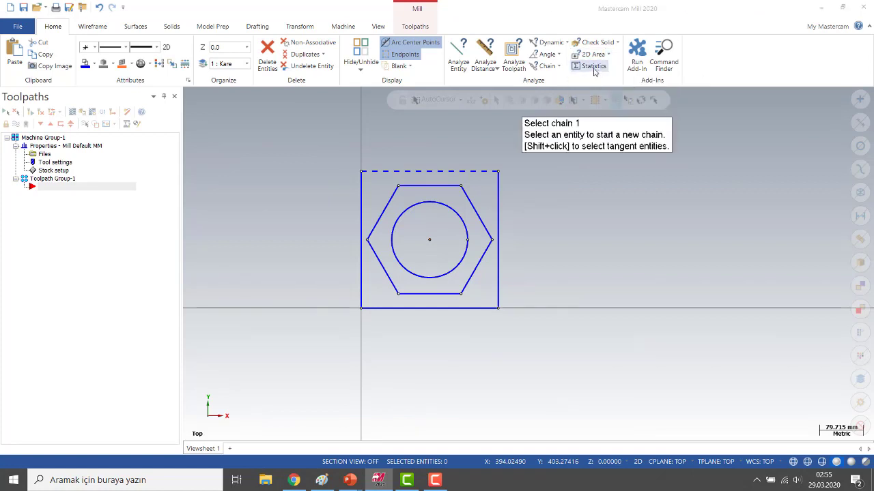
pyautogui.click(396, 171)
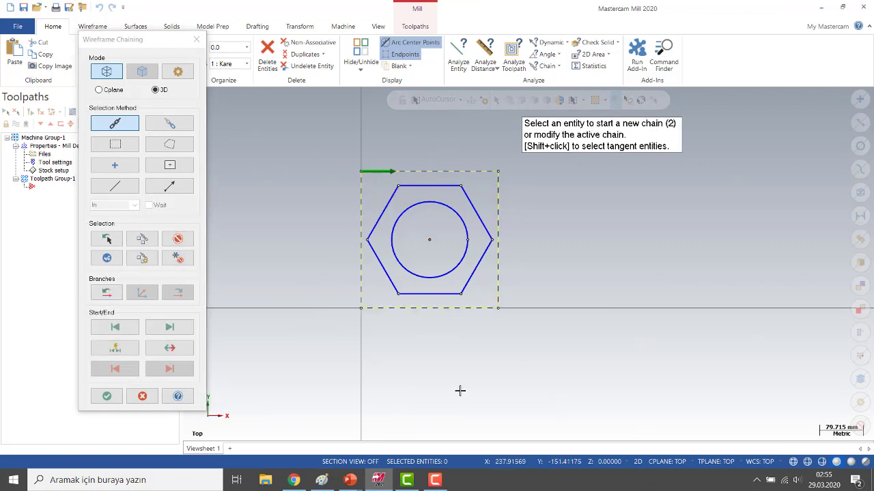
pyautogui.click(107, 396)
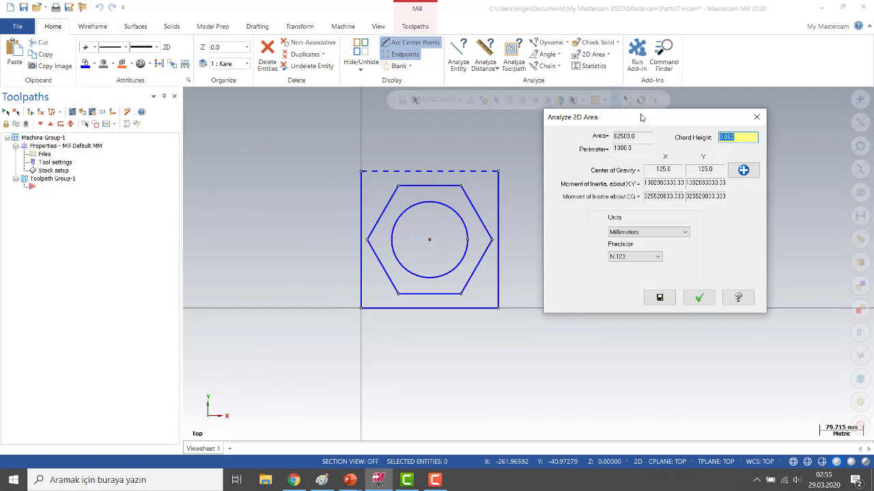
pyautogui.moveTo(641, 118); pyautogui.dragTo(695, 129)
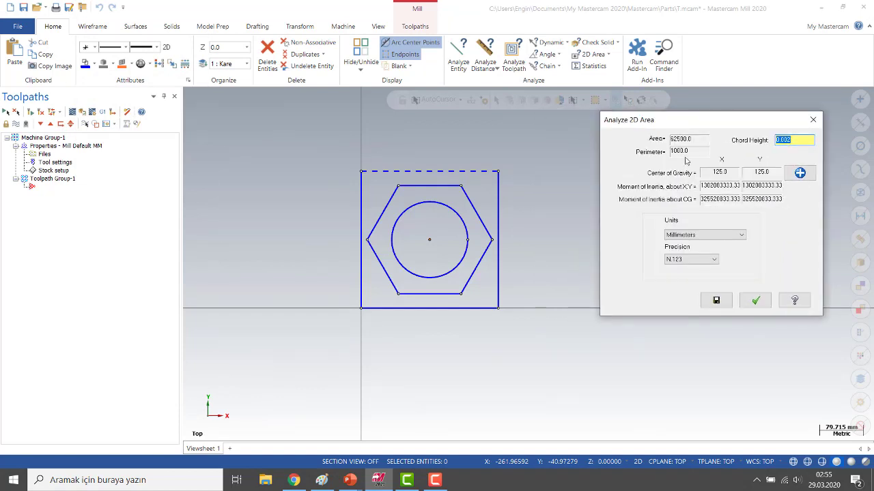
pyautogui.moveTo(692, 151); pyautogui.dragTo(653, 154)
pyautogui.click(693, 139)
pyautogui.click(756, 300)
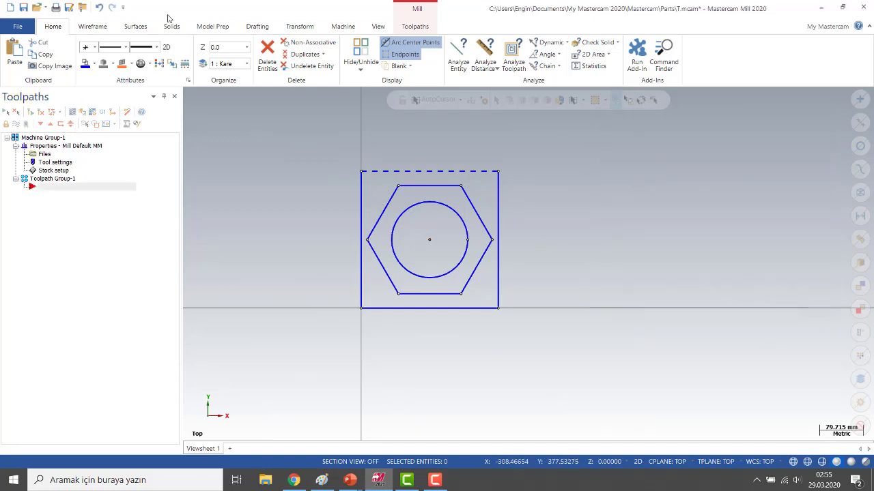
# Step: Add a horizontal Smart Dimension above the large square's dashed top edge
pyautogui.click(267, 30)
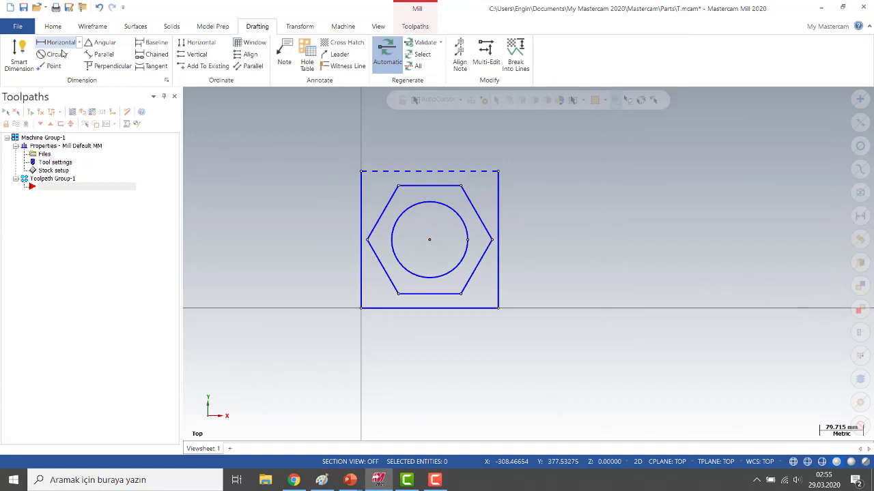
pyautogui.click(19, 58)
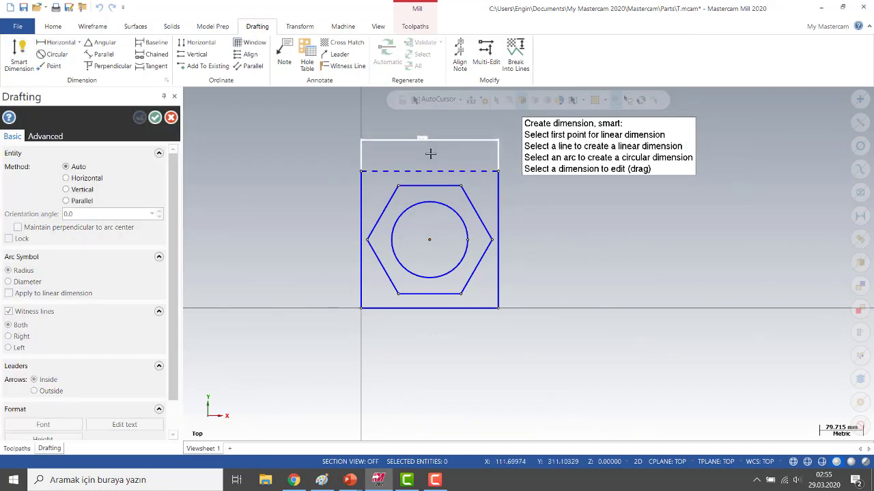
pyautogui.click(430, 154)
pyautogui.scroll(4, 437, 153)
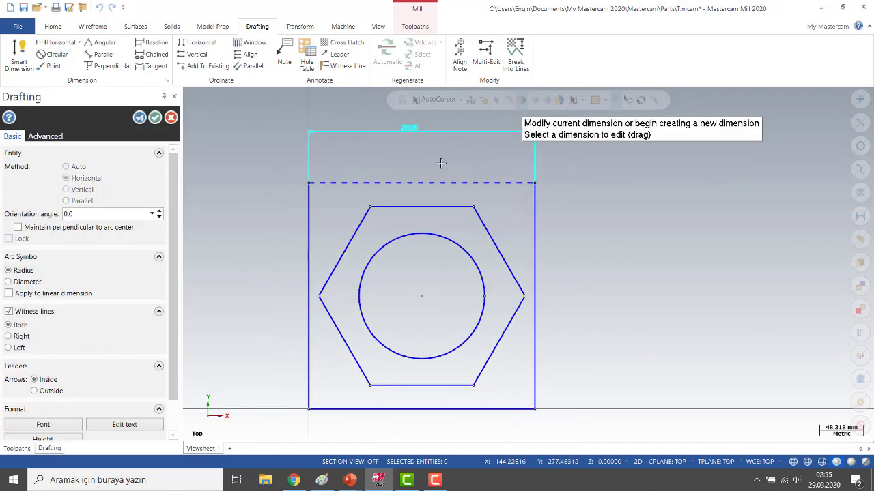
pyautogui.scroll(-3, 439, 168)
pyautogui.click(139, 117)
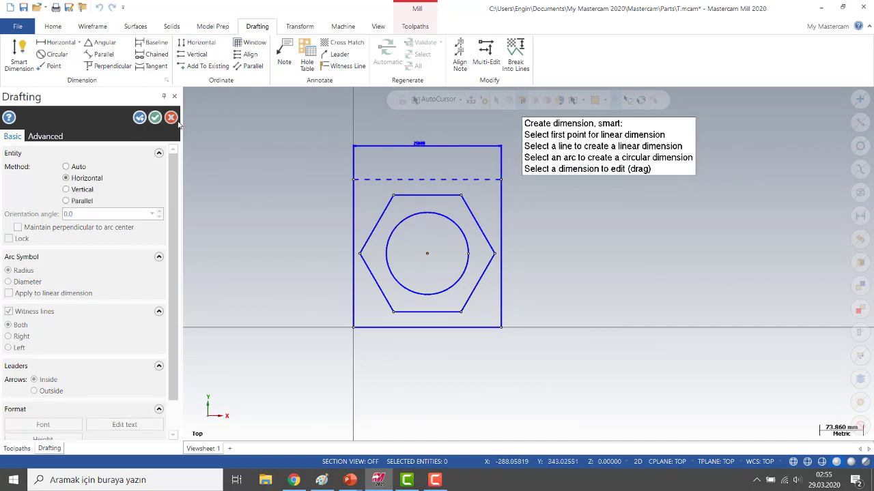
pyautogui.click(172, 118)
pyautogui.scroll(-1, 601, 211)
pyautogui.scroll(2, 626, 226)
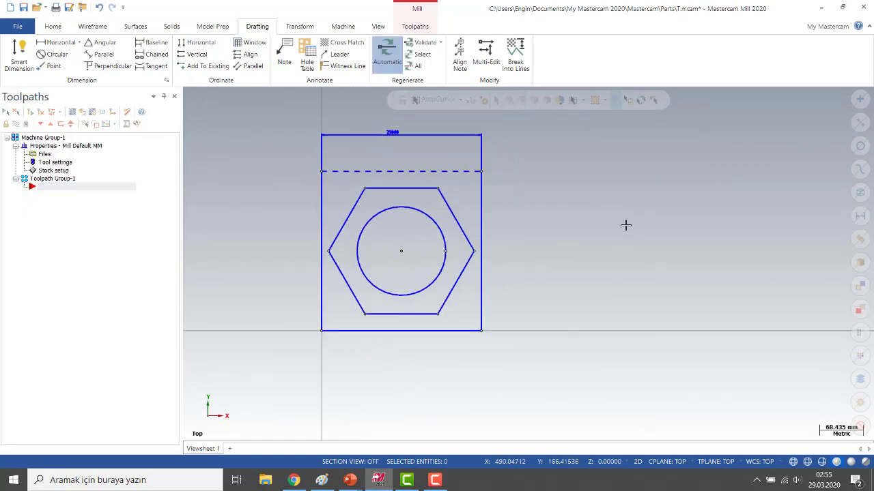
# Step: Draw a rectangle in the empty area beside the large square, with width and height both set to 10 mm
pyautogui.click(92, 27)
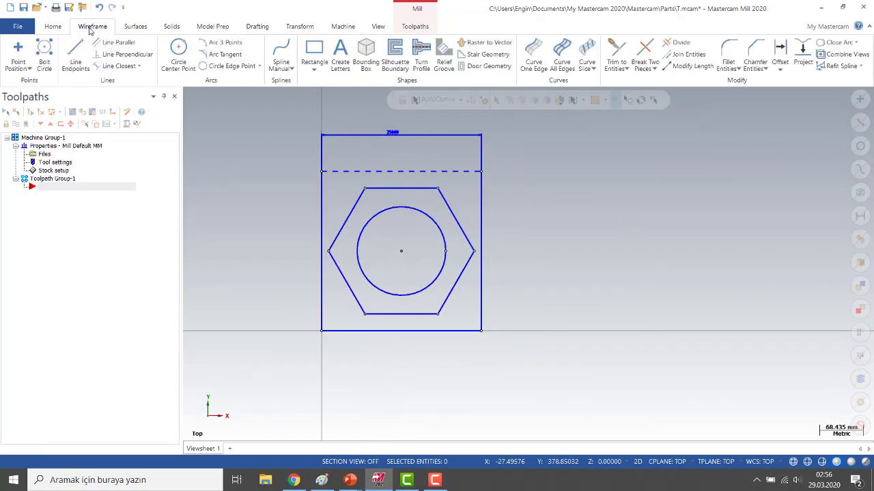
pyautogui.click(314, 51)
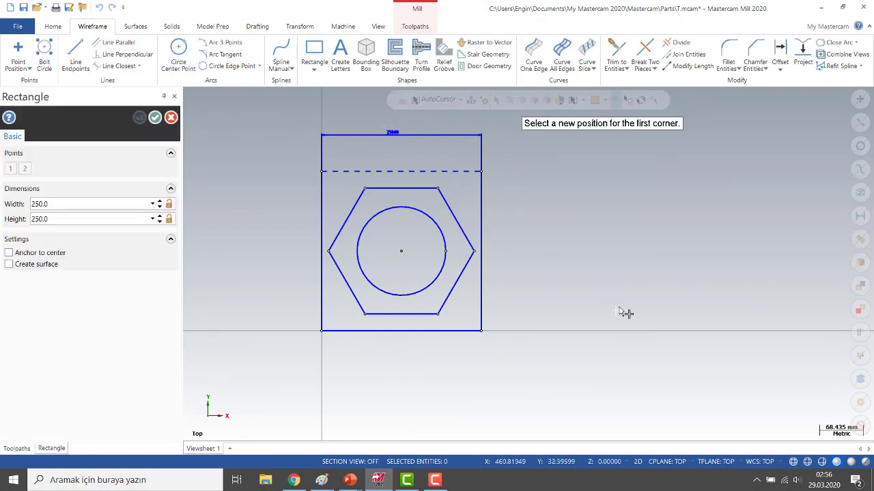
pyautogui.click(616, 310)
pyautogui.click(707, 244)
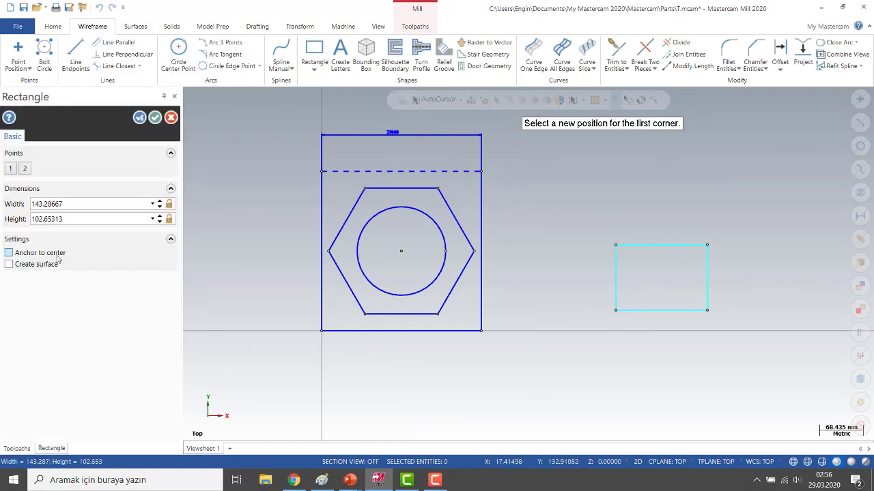
pyautogui.click(58, 204)
pyautogui.write('10')
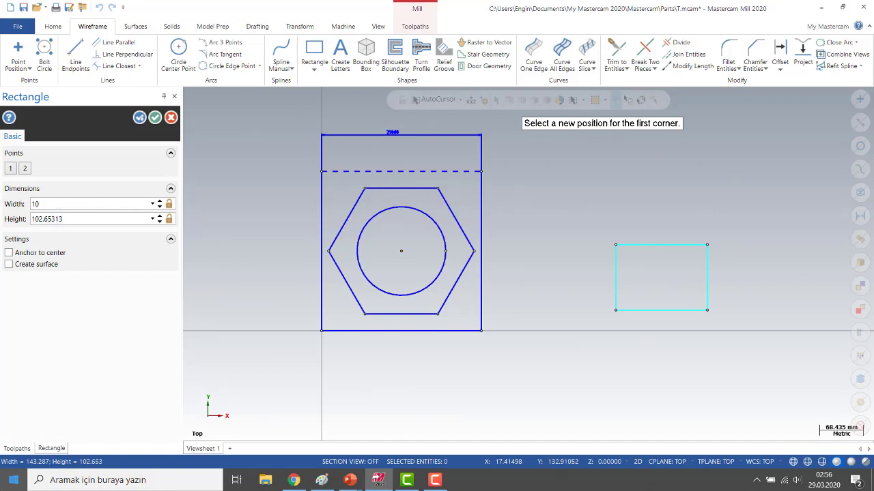
pyautogui.click(48, 219)
pyautogui.write('10')
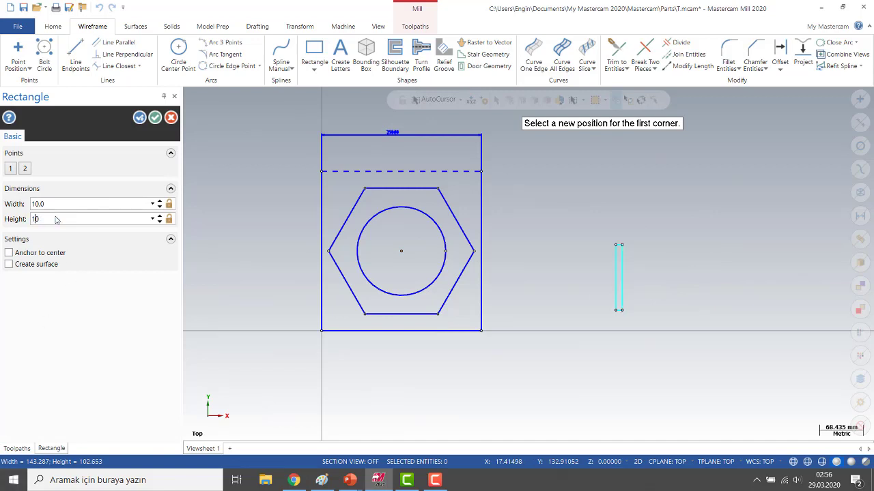
pyautogui.press('Return')
pyautogui.click(155, 118)
pyautogui.scroll(5, 638, 327)
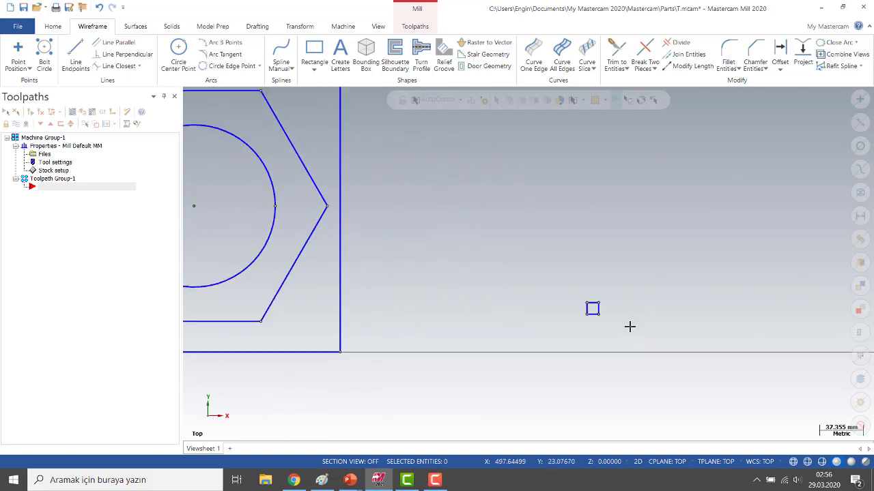
# Step: Run a 2D area analysis on the small square's chain to examine its area and perimeter
pyautogui.click(52, 29)
pyautogui.click(591, 54)
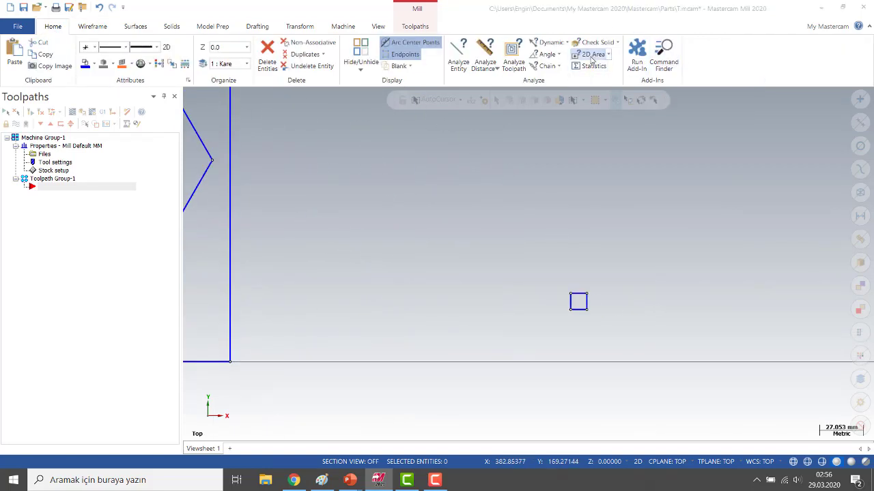
pyautogui.click(577, 294)
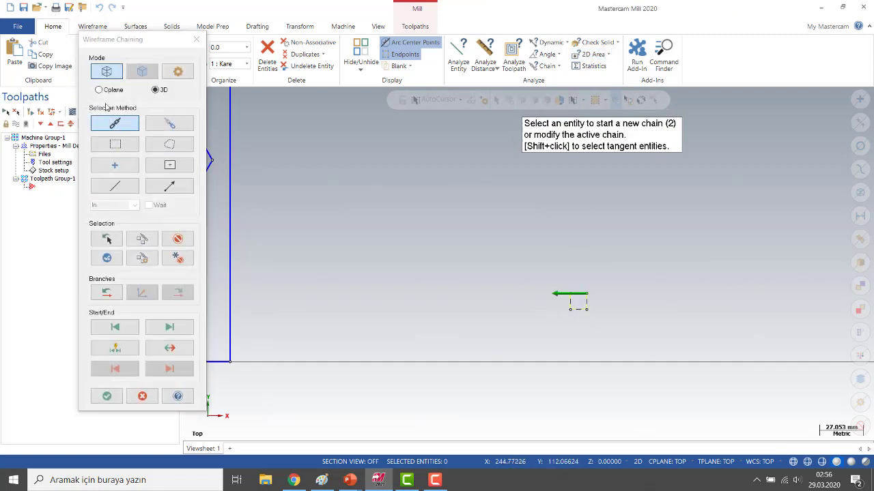
pyautogui.click(106, 397)
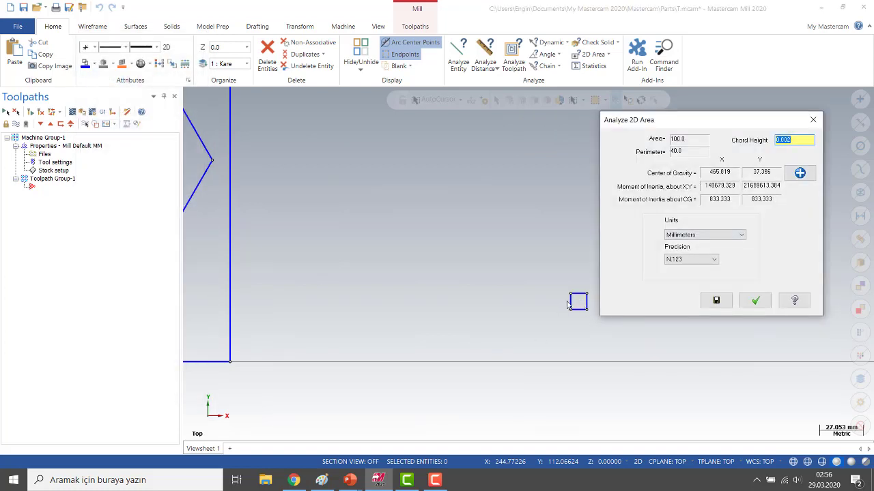
pyautogui.click(689, 142)
pyautogui.moveTo(696, 142); pyautogui.dragTo(629, 140)
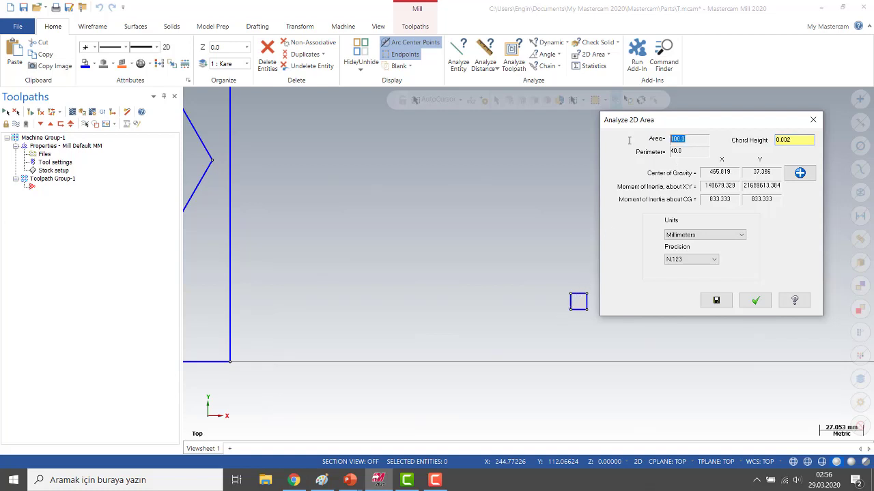
pyautogui.click(690, 140)
pyautogui.moveTo(690, 153); pyautogui.dragTo(631, 159)
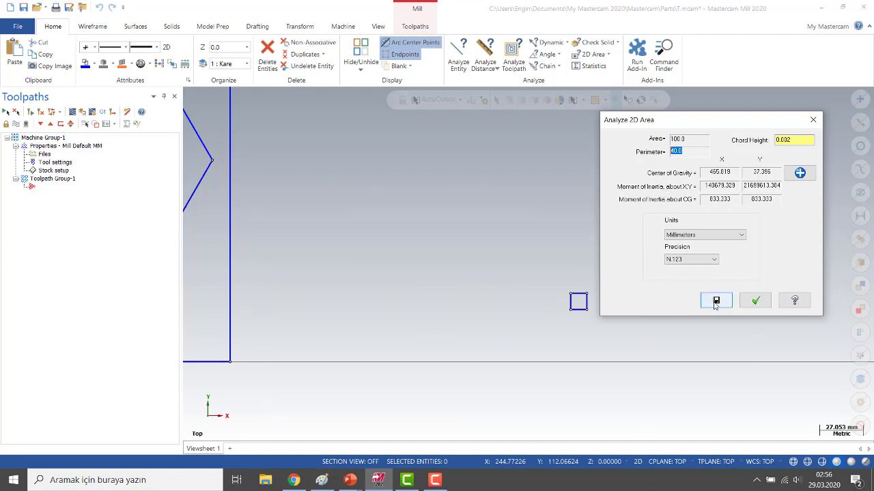
pyautogui.click(813, 120)
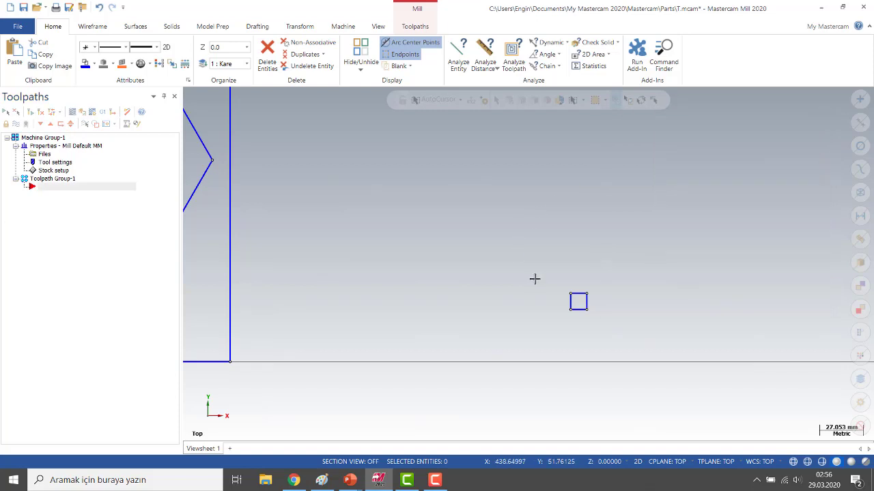
# Step: Delete the small 10 mm square beside the large square
pyautogui.moveTo(534, 279); pyautogui.dragTo(629, 340)
pyautogui.press('Delete')
pyautogui.scroll(-2, 506, 266)
pyautogui.scroll(-3, 505, 275)
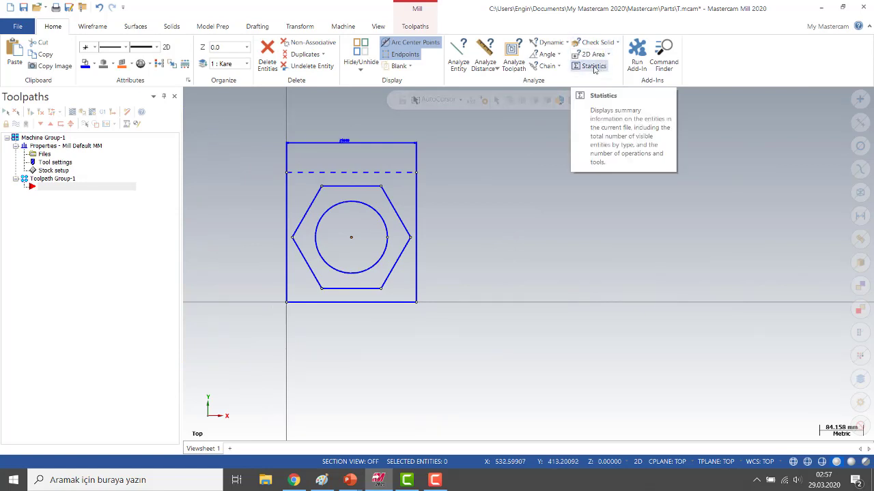
# Step: Examine the file's entity statistics
pyautogui.click(593, 68)
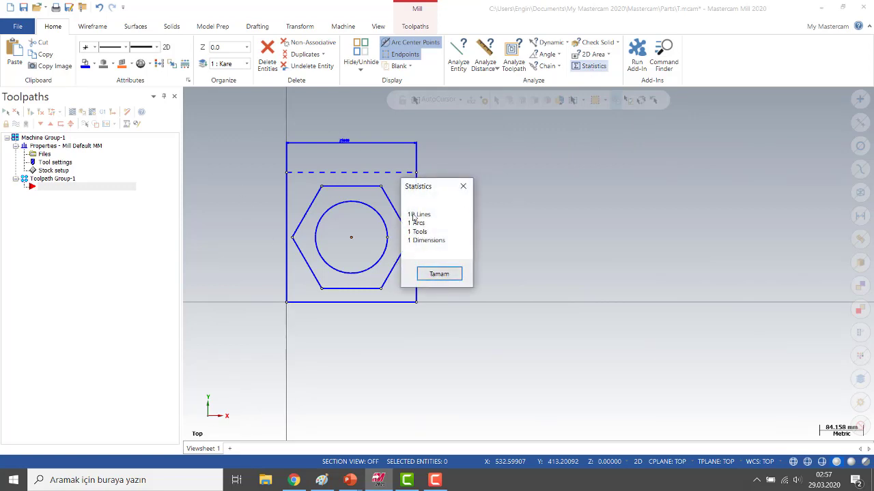
pyautogui.moveTo(434, 189); pyautogui.dragTo(553, 150)
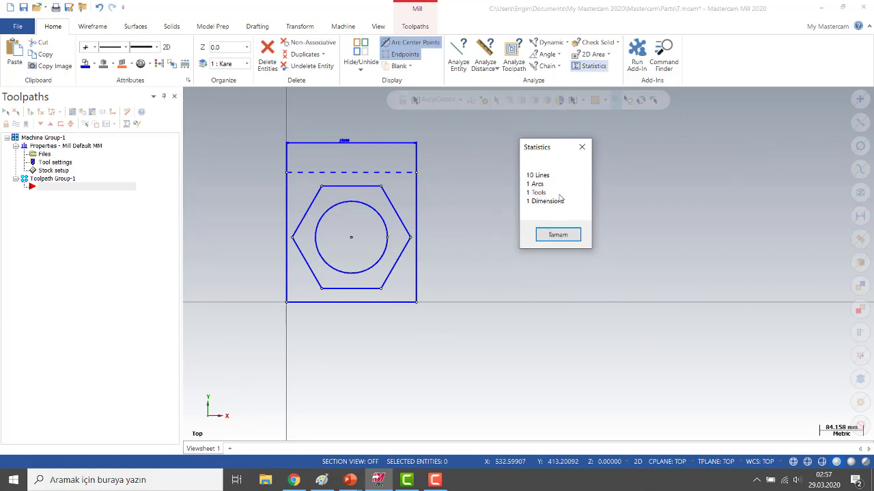
pyautogui.click(557, 235)
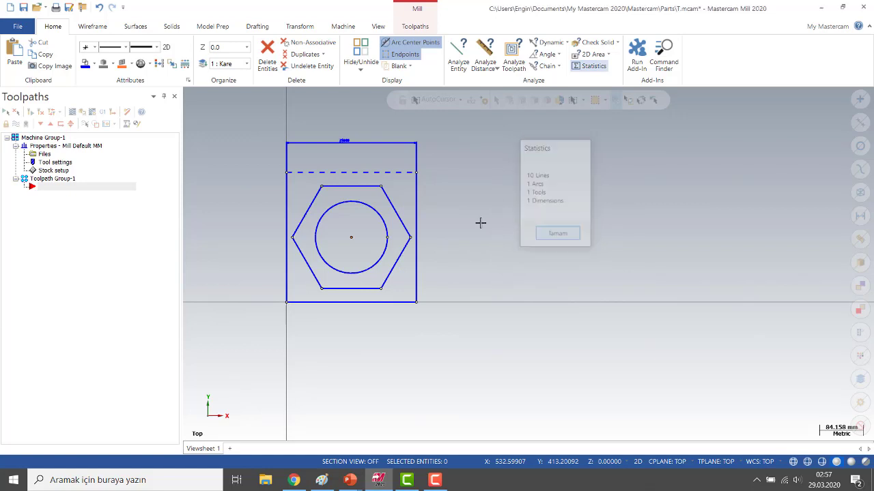
# Step: Delete the dashed top edge together with its associated drafting entity, and undo the recent deletions
pyautogui.click(316, 172)
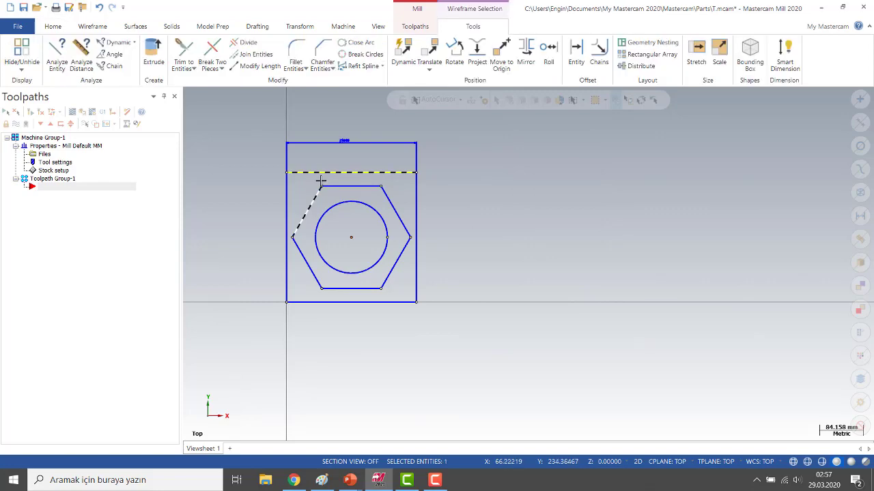
pyautogui.press('Delete')
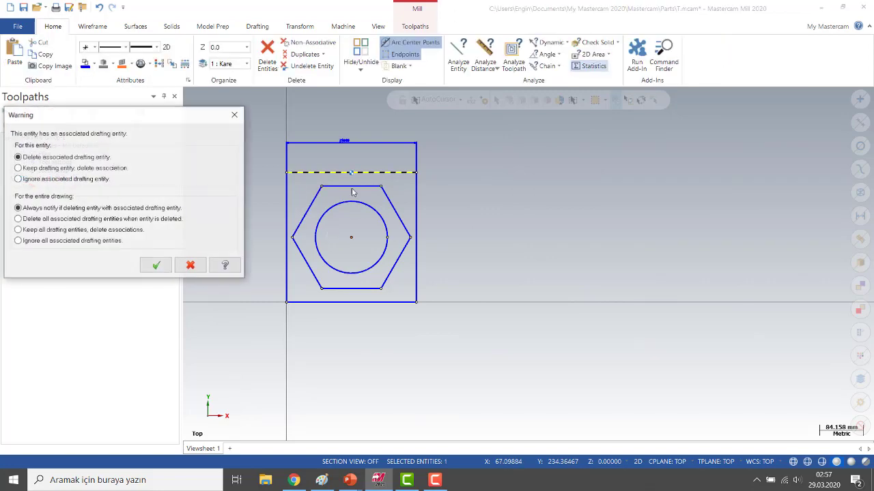
pyautogui.click(155, 265)
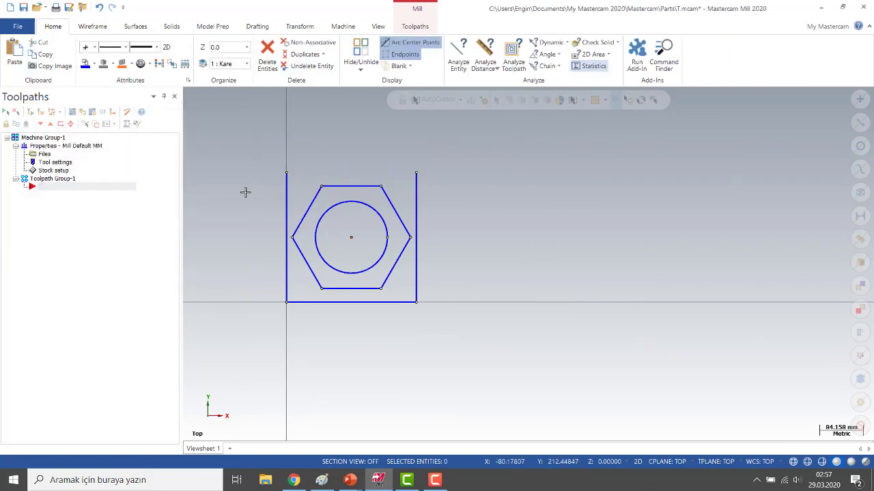
pyautogui.click(99, 8)
# Step: Delete only the horizontal dimension above the square, leaving the dashed top edge in place and deselected
pyautogui.click(336, 143)
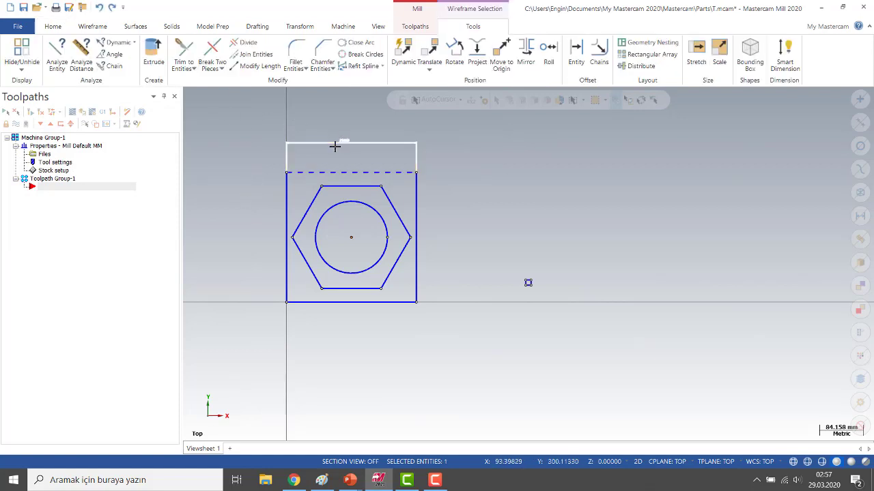
pyautogui.press('Delete')
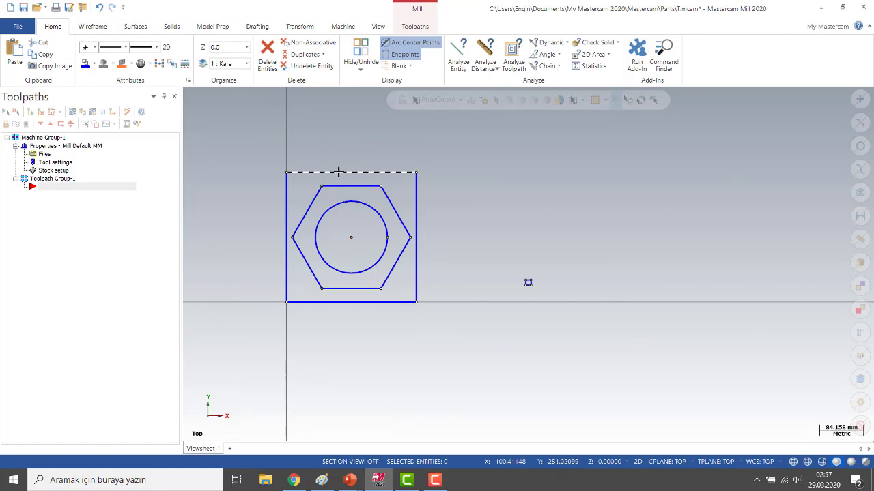
pyautogui.click(53, 26)
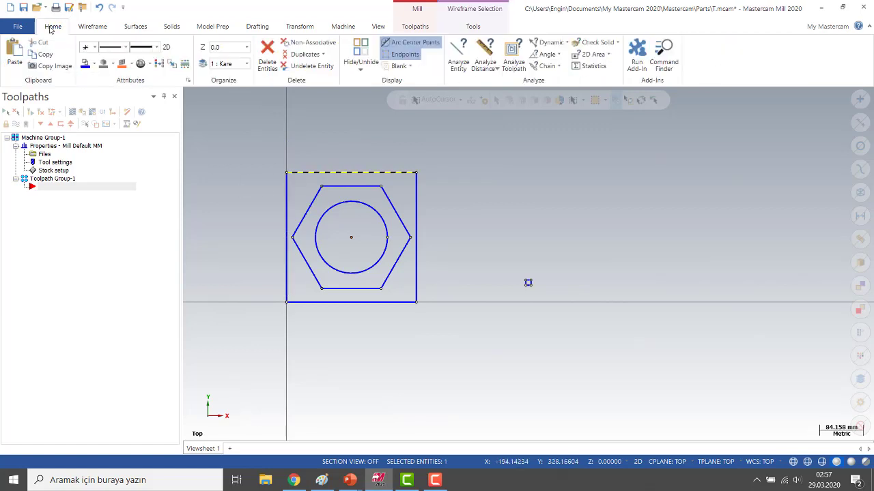
pyautogui.click(297, 174)
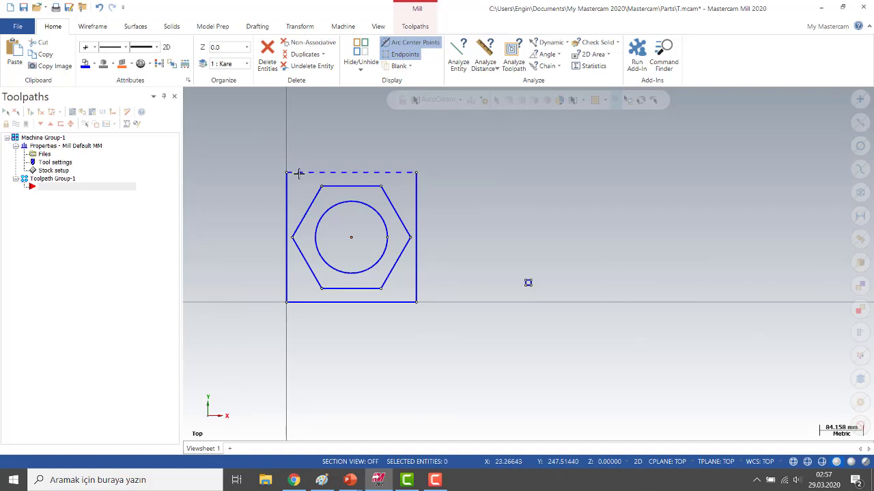
# Step: Change the line style of the large square's dashed top edge to solid
pyautogui.click(298, 174)
pyautogui.click(53, 26)
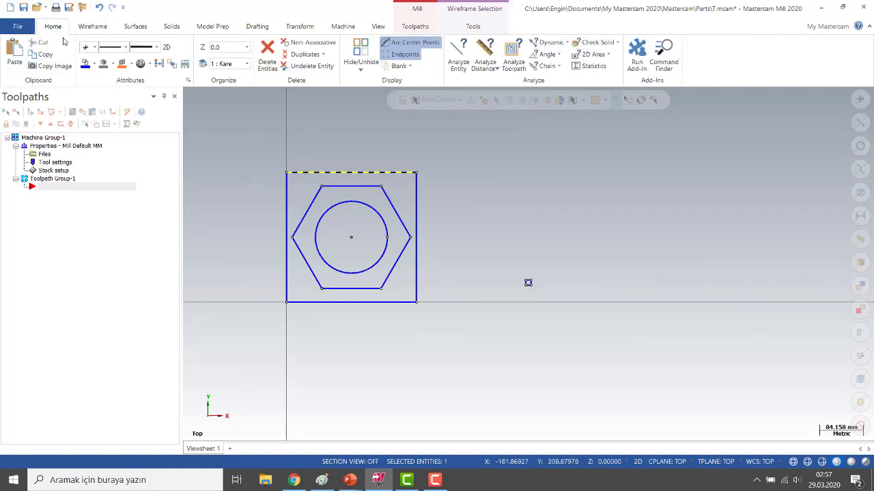
pyautogui.click(126, 46)
pyautogui.click(118, 58)
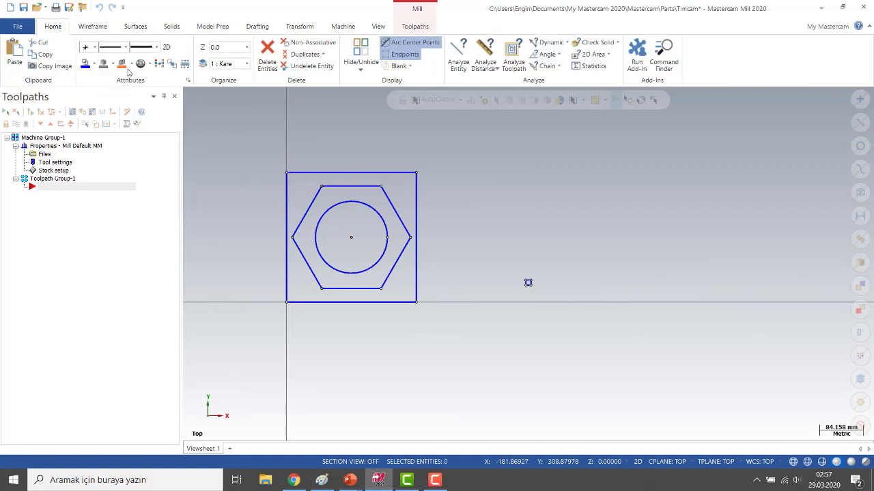
# Step: Delete all entities of the small square standing apart from the large square
pyautogui.moveTo(508, 261); pyautogui.dragTo(561, 328)
pyautogui.press('Delete')
pyautogui.scroll(1, 225, 239)
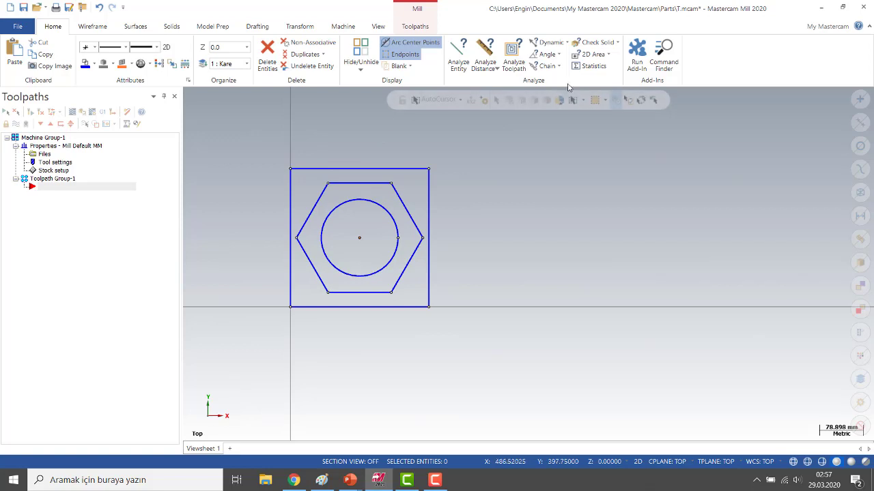
# Step: Select the large square's four edges and examine the file's entity statistics with them highlighted
pyautogui.click(356, 169)
pyautogui.click(429, 242)
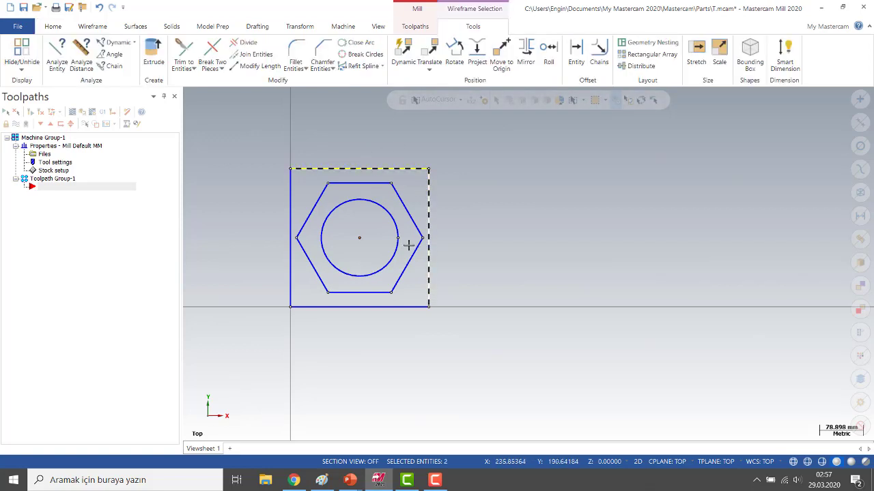
pyautogui.click(398, 307)
pyautogui.click(291, 203)
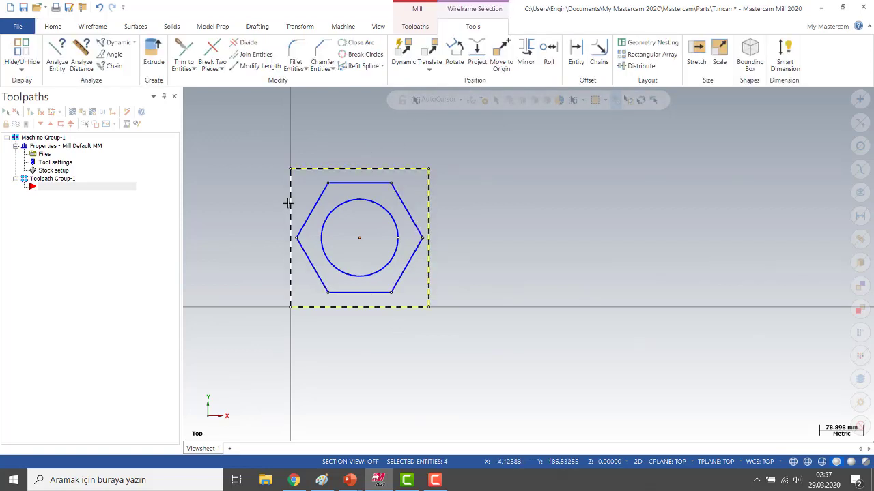
pyautogui.click(54, 26)
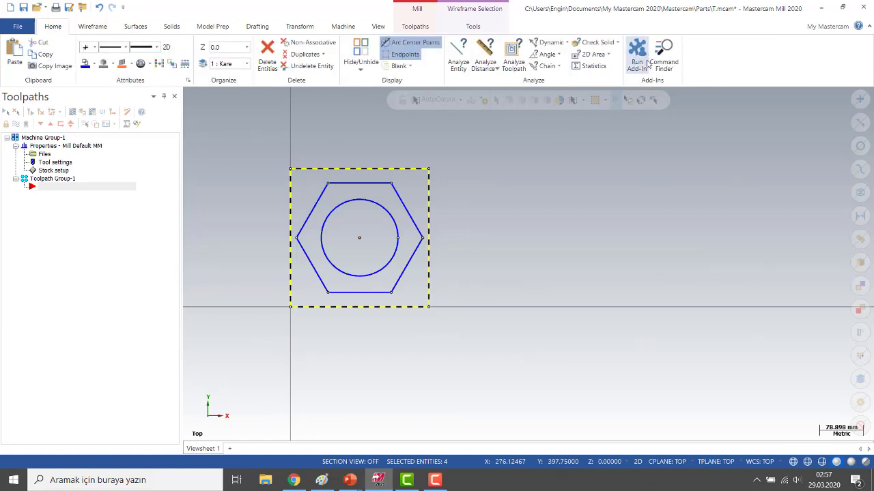
pyautogui.click(591, 66)
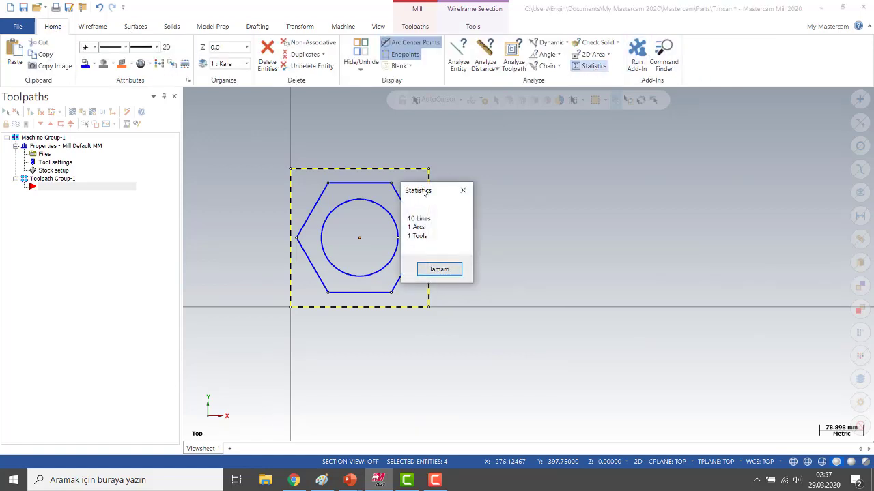
pyautogui.moveTo(423, 193); pyautogui.dragTo(579, 161)
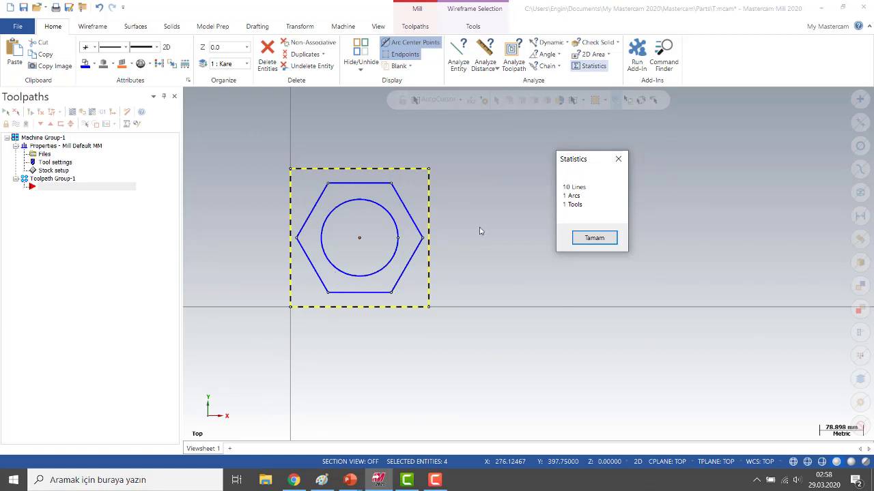
pyautogui.click(593, 238)
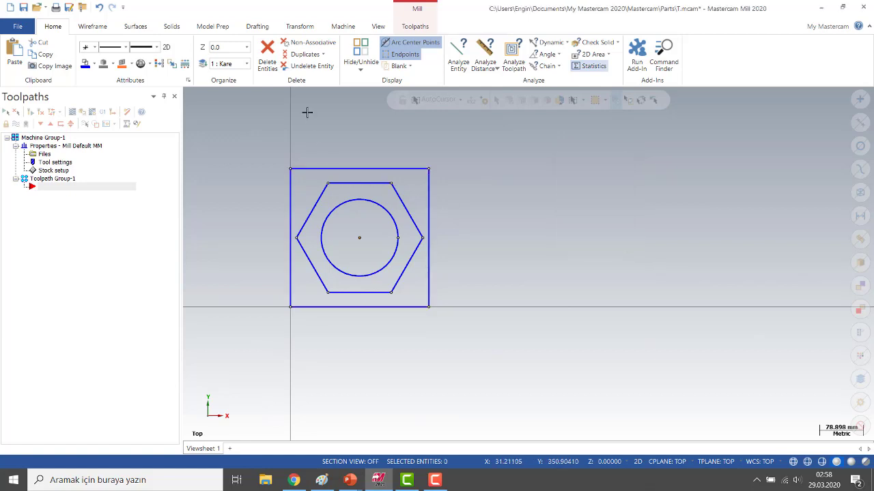
# Step: Turn off the display of arc center points and endpoints, and check the entity statistics without them
pyautogui.click(411, 42)
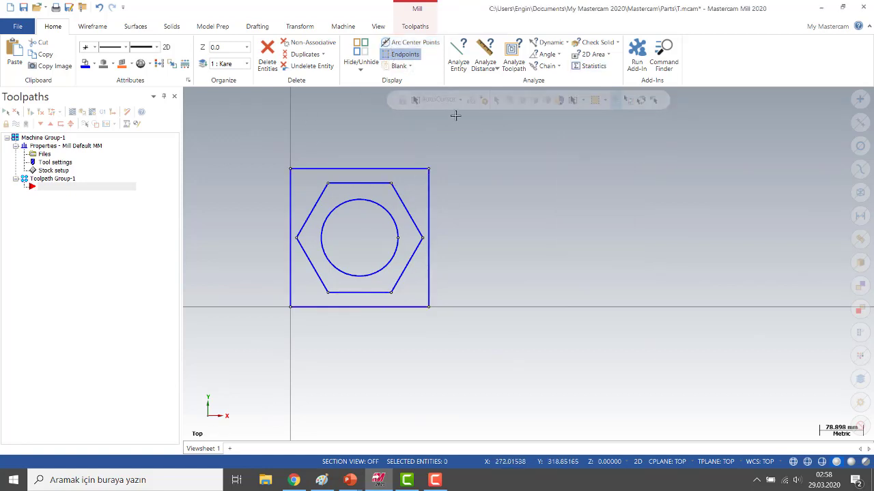
pyautogui.click(405, 54)
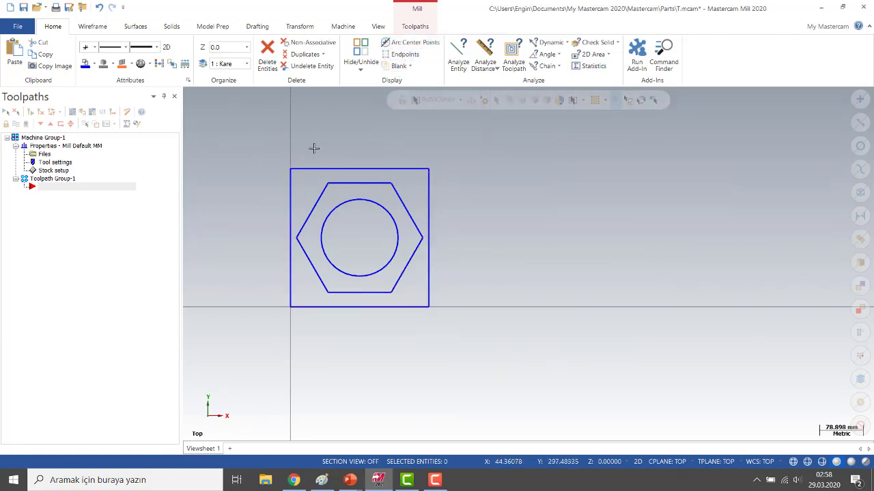
pyautogui.click(581, 66)
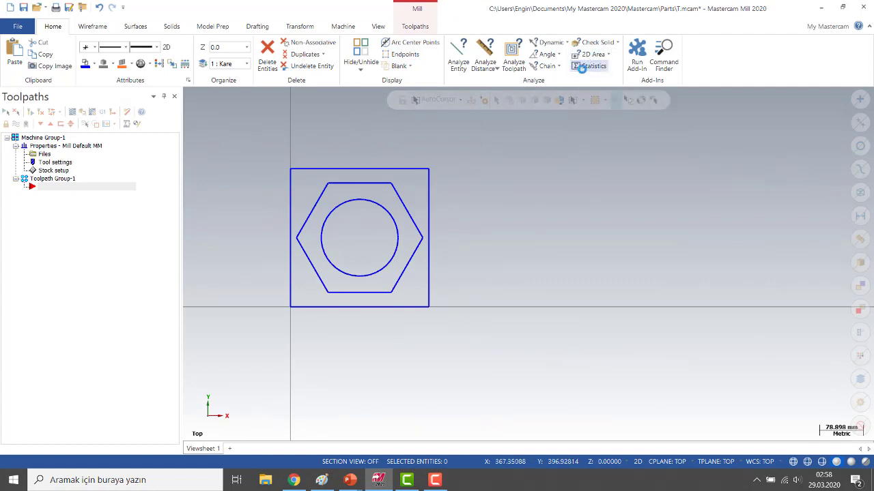
pyautogui.moveTo(434, 192); pyautogui.dragTo(572, 139)
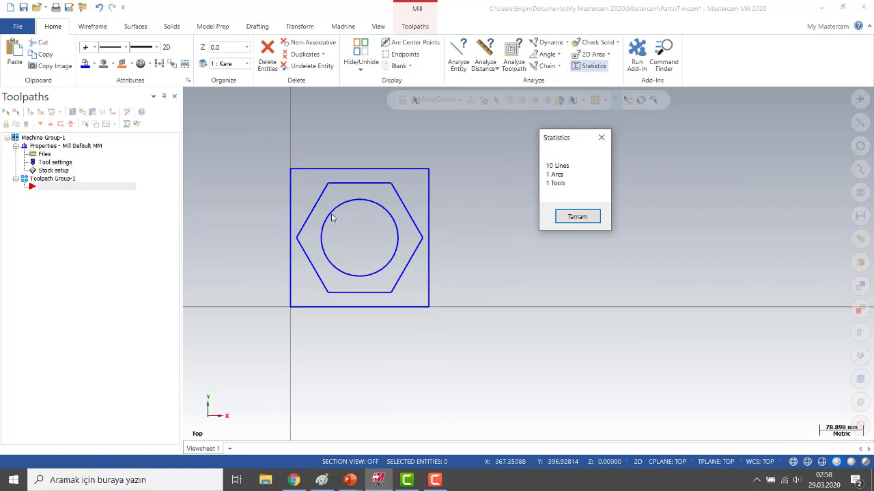
pyautogui.click(577, 216)
# Step: Close the Toolpaths manager and check the file's entity statistics again
pyautogui.click(174, 96)
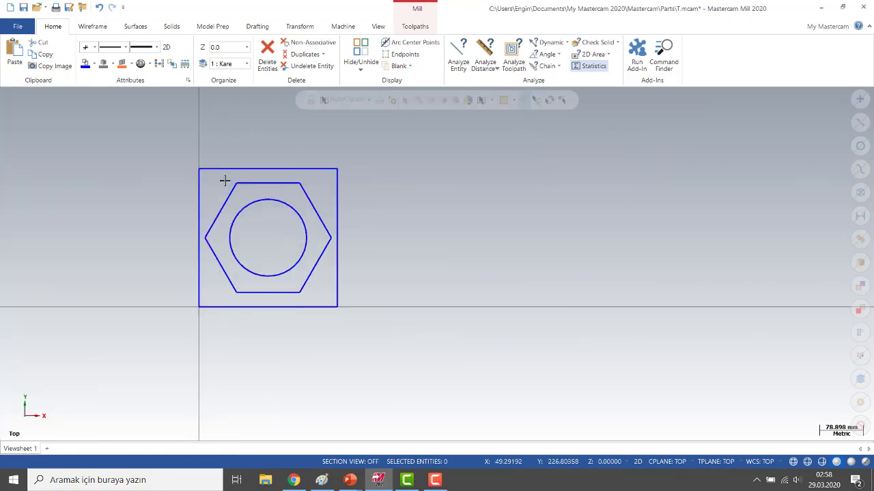
pyautogui.click(588, 66)
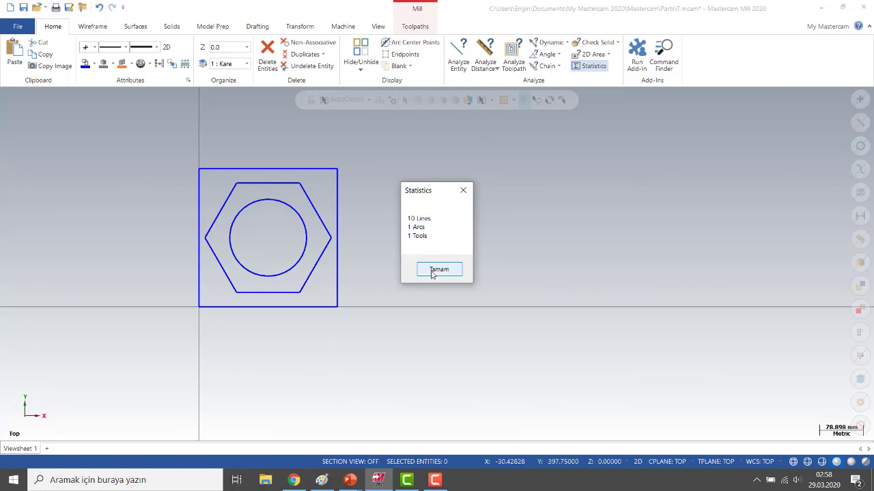
pyautogui.click(438, 270)
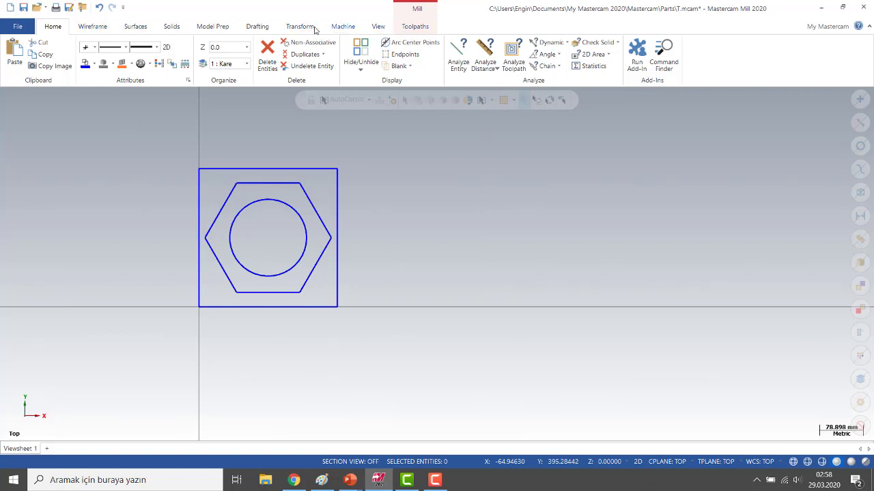
# Step: Add a horizontal smart dimension to the large square's top edge, placing it just above the square
pyautogui.click(258, 26)
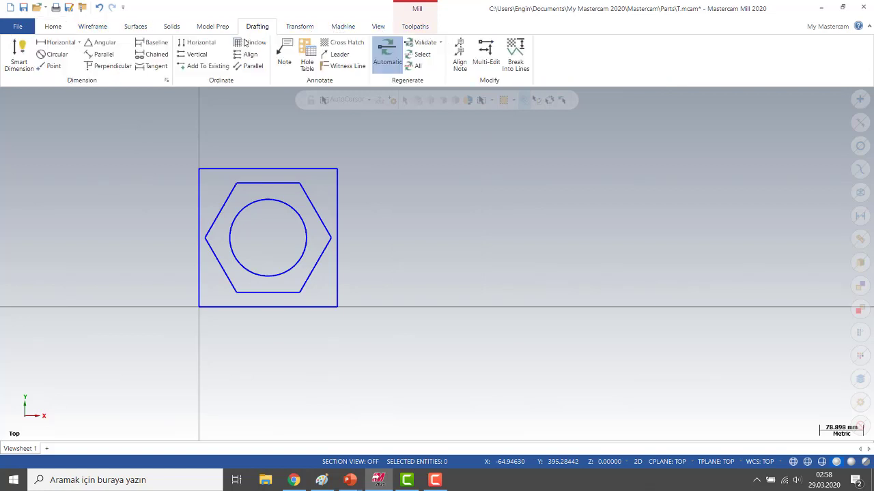
pyautogui.click(15, 55)
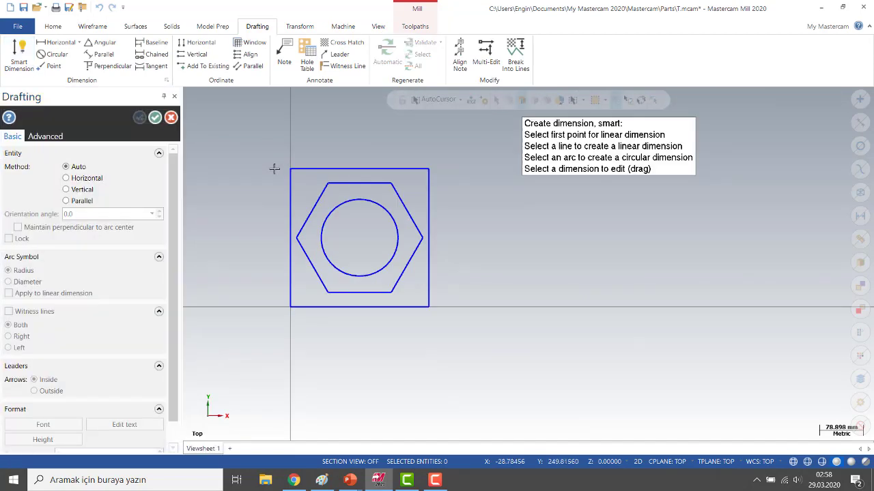
pyautogui.click(329, 168)
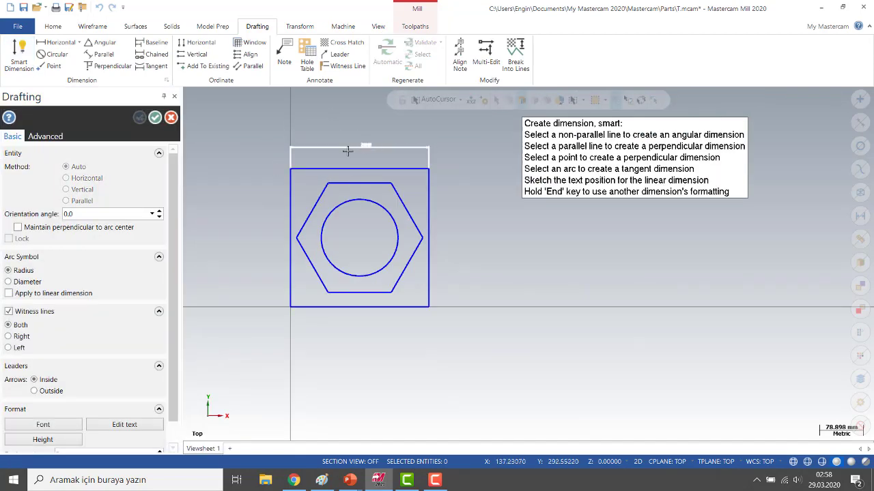
pyautogui.click(348, 149)
pyautogui.click(155, 118)
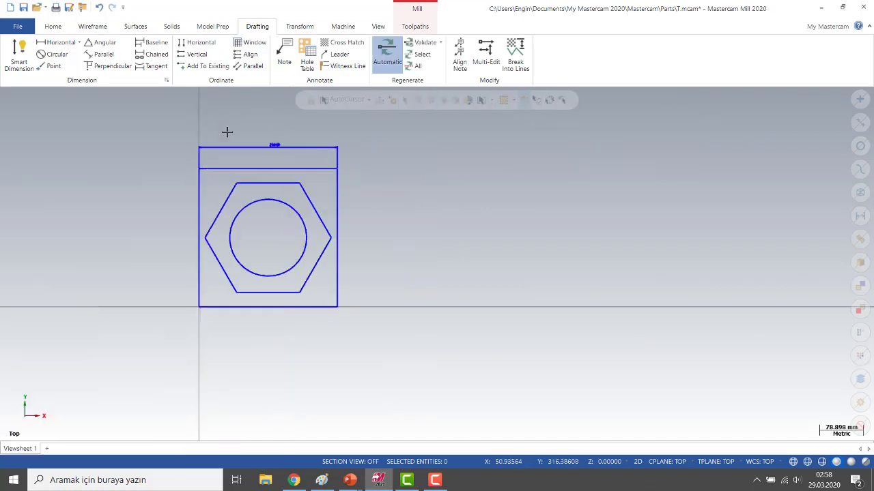
# Step: Examine the entity statistics with the new dimension included
pyautogui.click(54, 26)
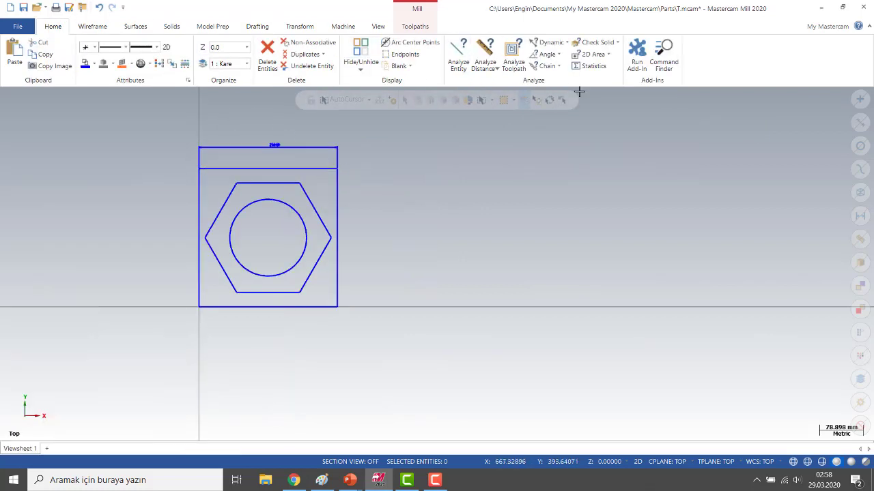
pyautogui.click(589, 65)
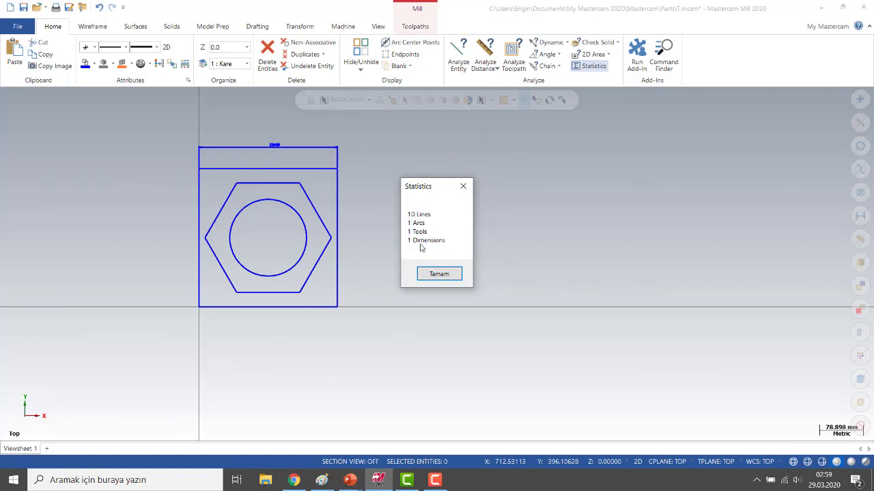
pyautogui.click(436, 274)
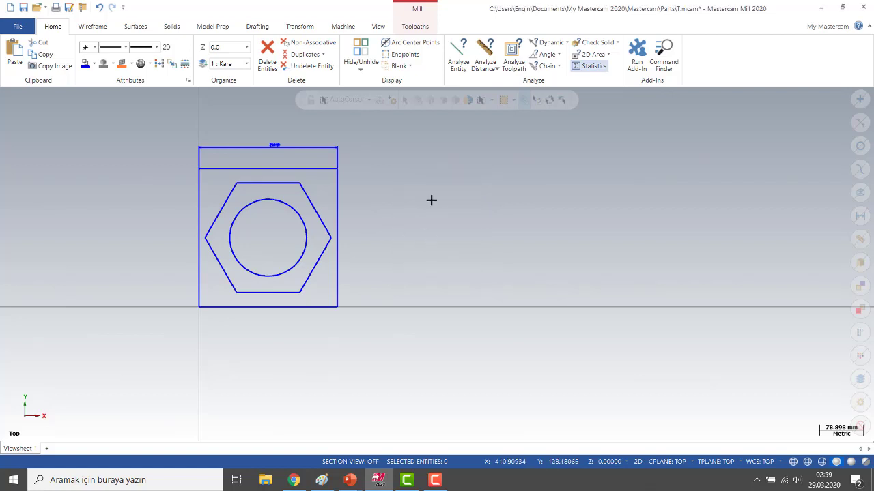
# Step: Hide the coordinate axes in the graphics view and check the entity statistics without them
pyautogui.click(377, 27)
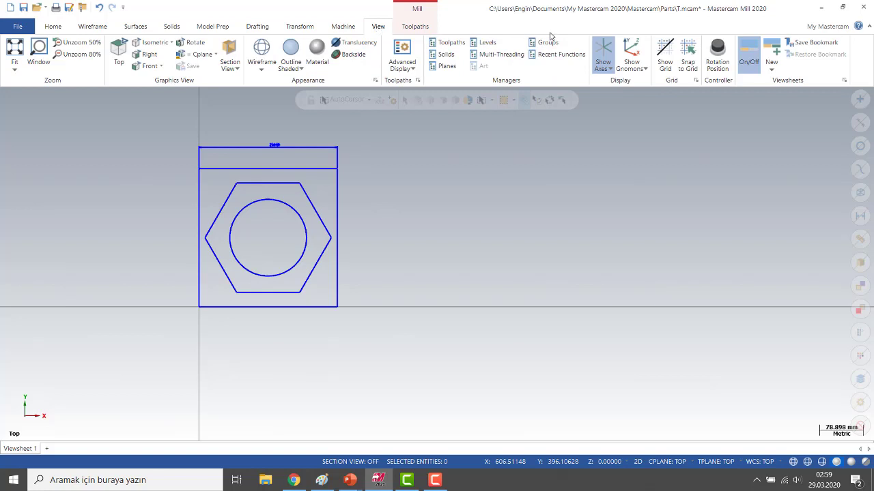
pyautogui.click(603, 53)
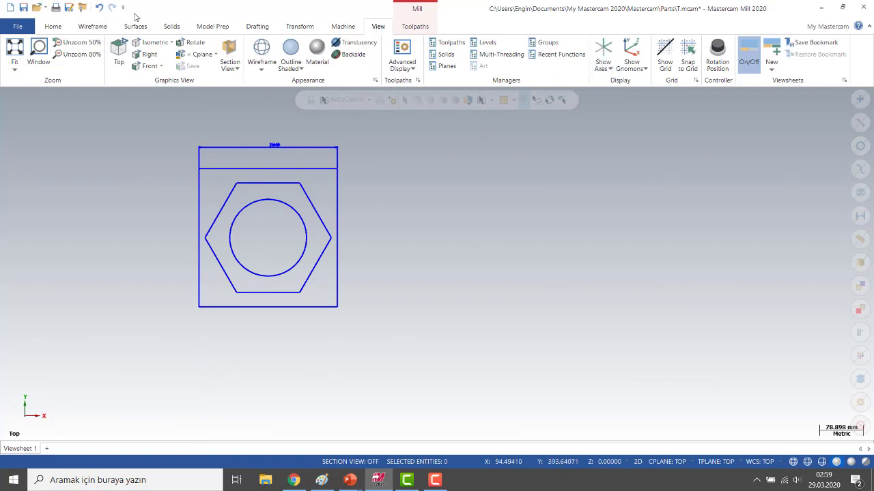
pyautogui.click(54, 26)
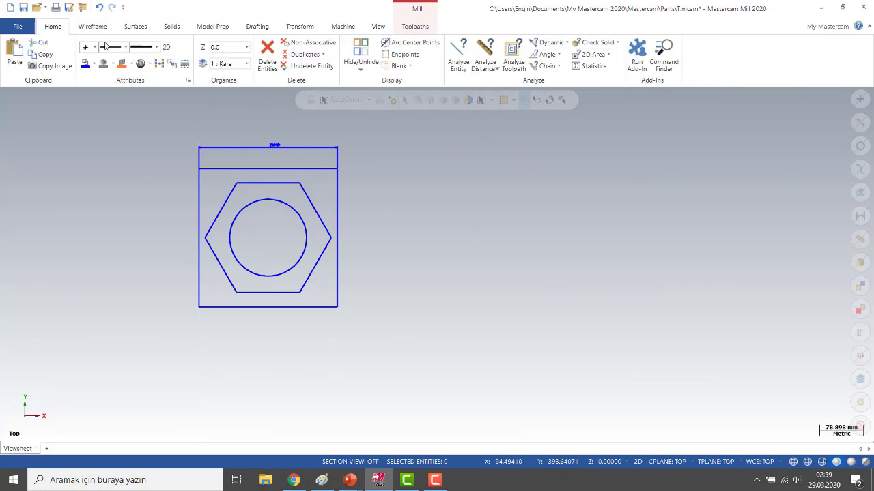
pyautogui.click(592, 65)
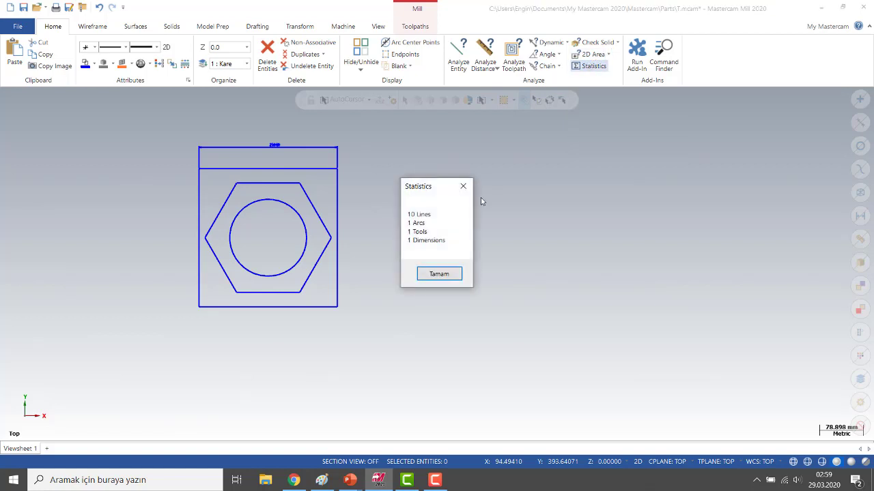
pyautogui.click(426, 277)
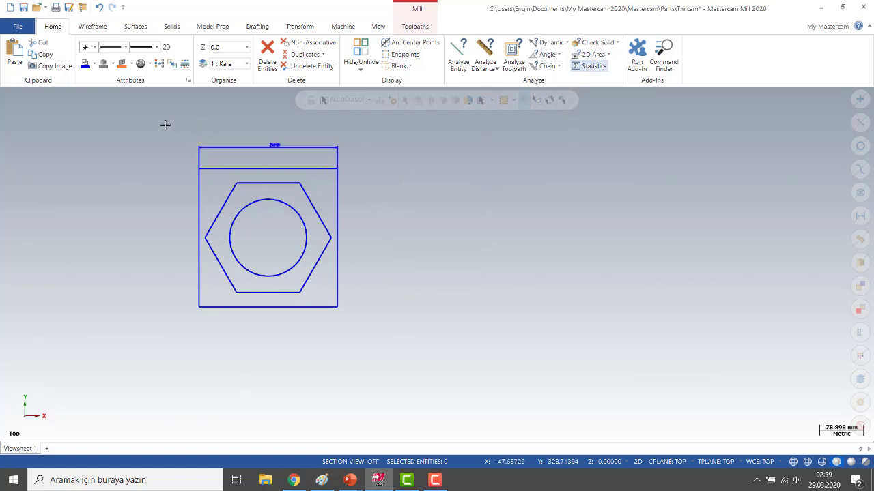
# Step: Compare the entity statistics with the dimensioned square, hexagon and circle in the drawing
pyautogui.moveTo(133, 125); pyautogui.dragTo(209, 123, button='middle')
pyautogui.press('Down')
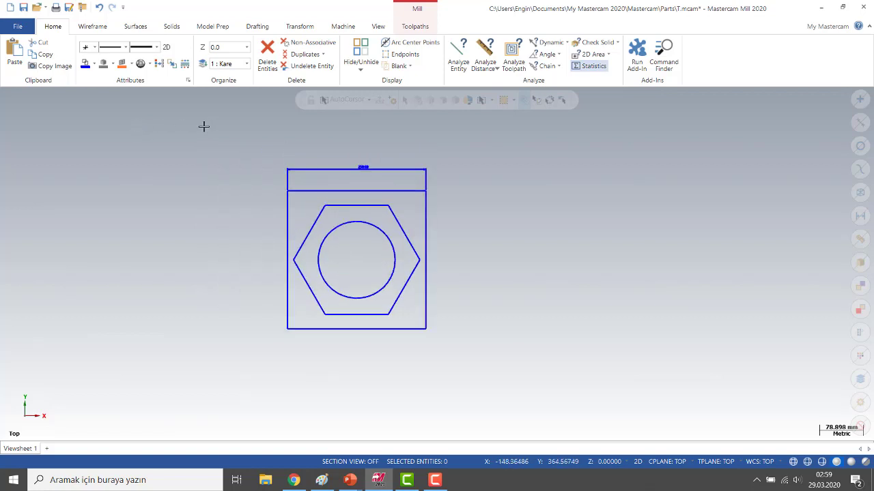
pyautogui.press('Right')
pyautogui.press('Right')
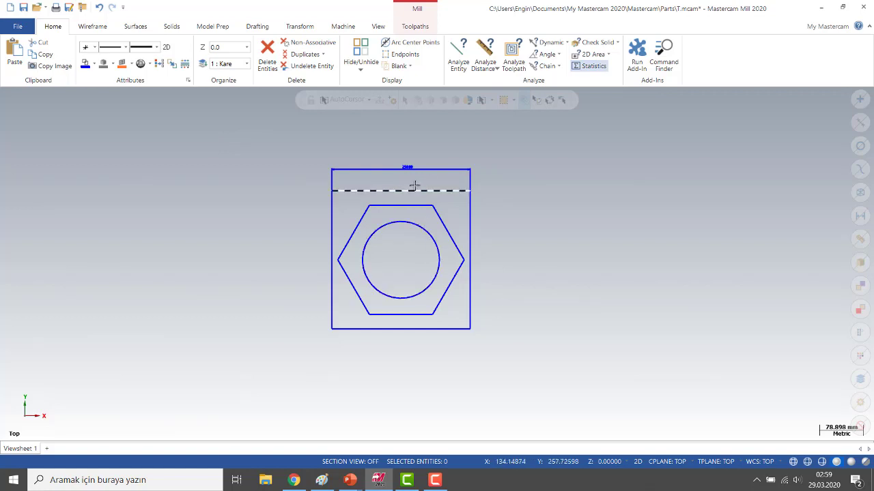
pyautogui.click(593, 66)
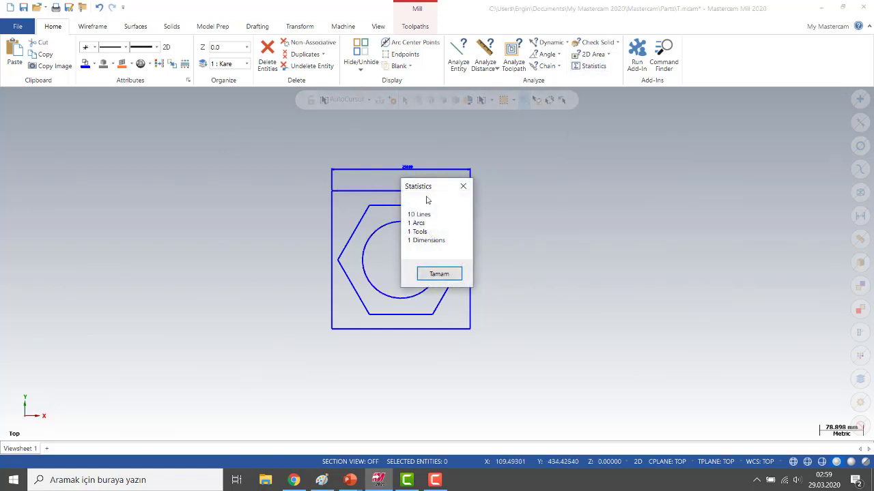
pyautogui.click(437, 273)
pyautogui.click(578, 67)
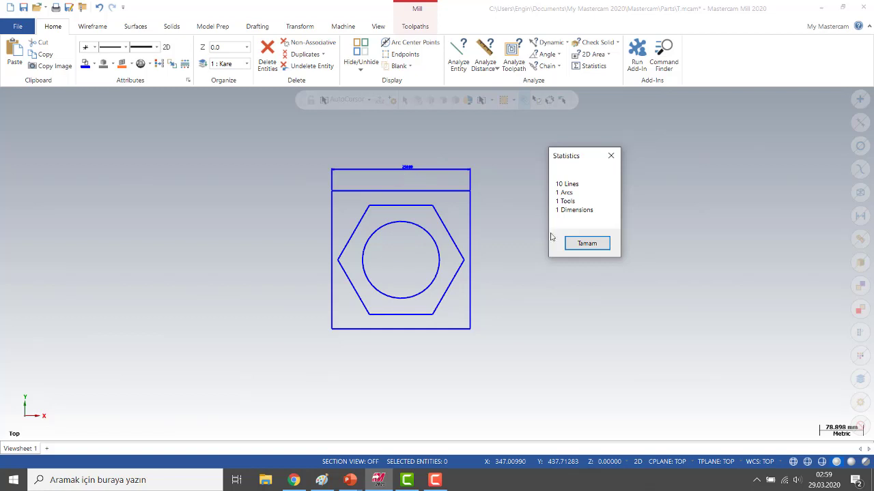
pyautogui.click(588, 244)
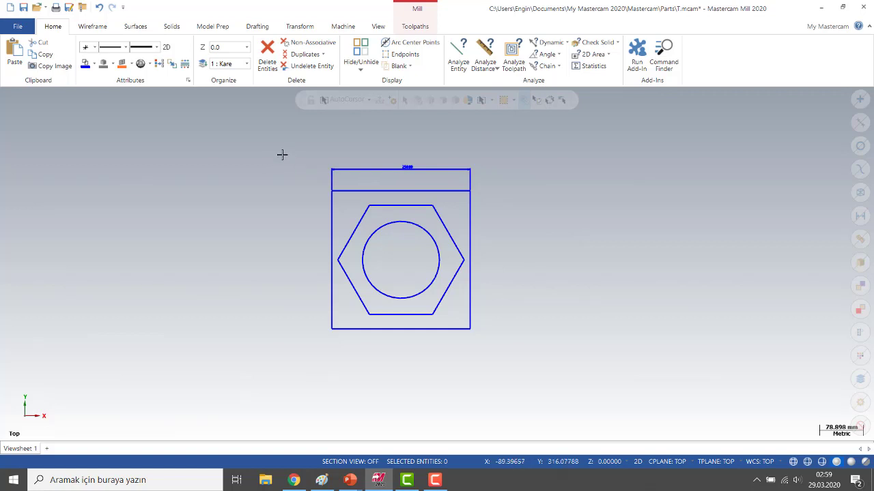
# Step: Start a new file, discarding the unsaved changes to T.mcam
pyautogui.click(11, 7)
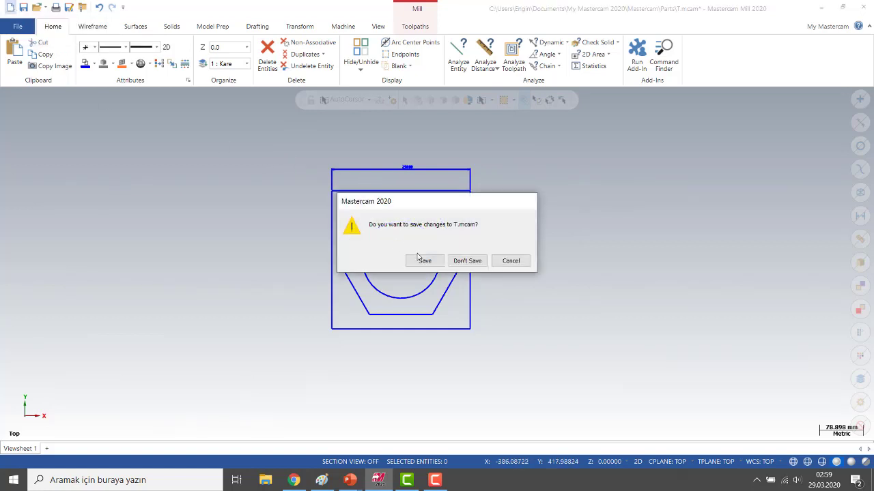
pyautogui.click(471, 265)
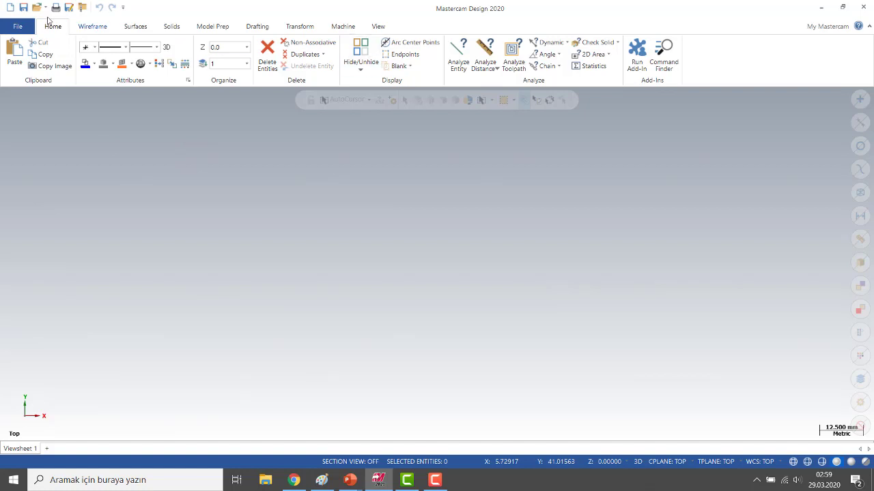
# Step: Draw a rectangle about 47.3 mm wide and 33.9 mm high in the middle of the graphics view
pyautogui.click(94, 28)
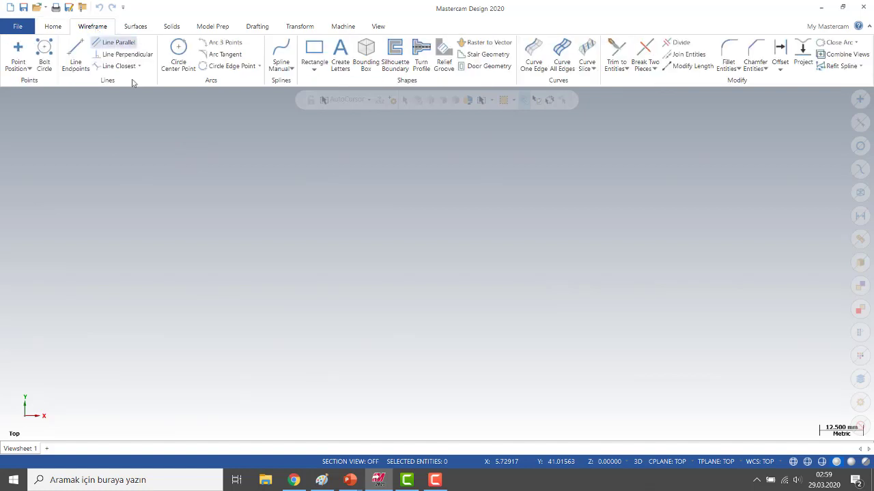
pyautogui.click(316, 54)
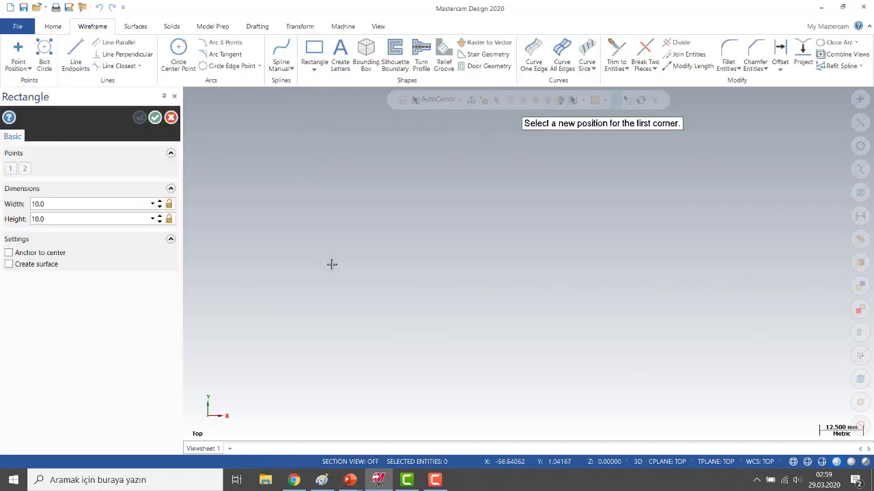
pyautogui.click(401, 282)
pyautogui.click(564, 163)
pyautogui.click(155, 118)
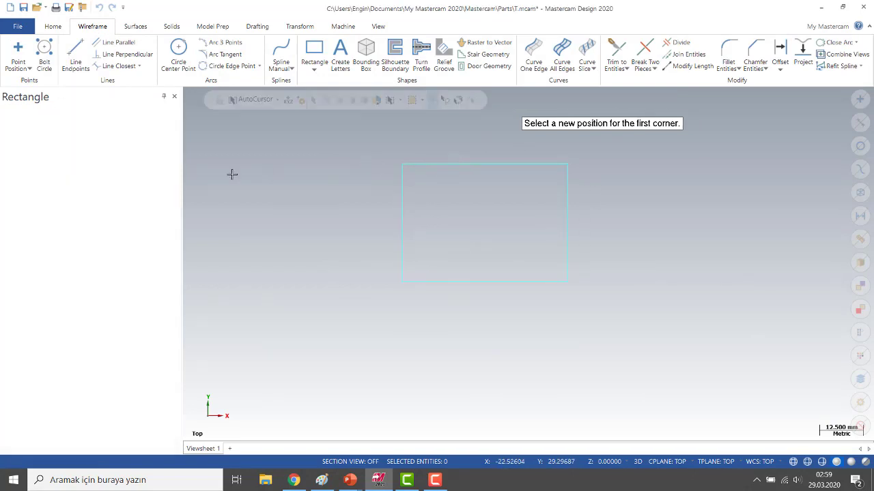
# Step: Check the entity statistics of the file containing only the rectangle
pyautogui.click(50, 27)
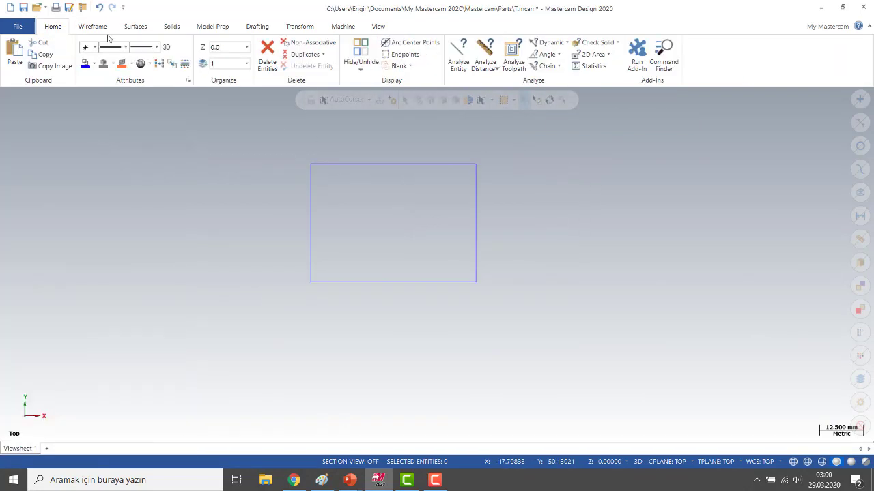
pyautogui.click(589, 65)
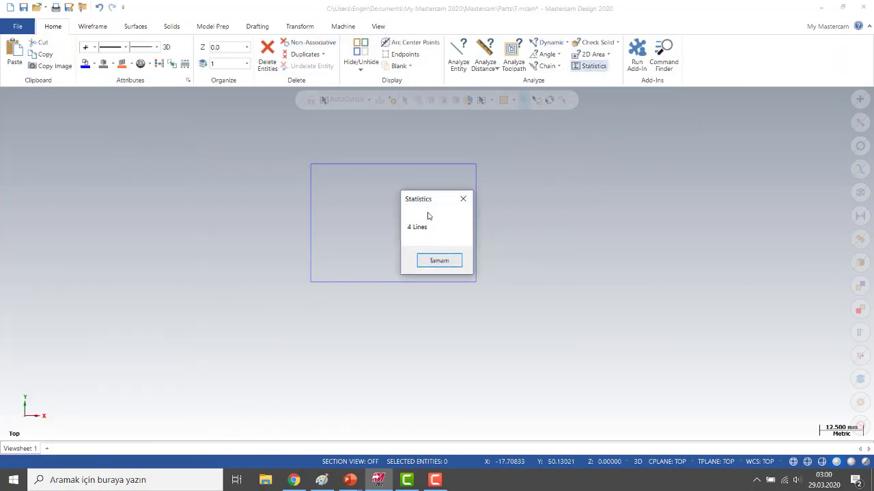
pyautogui.moveTo(460, 193); pyautogui.dragTo(606, 144)
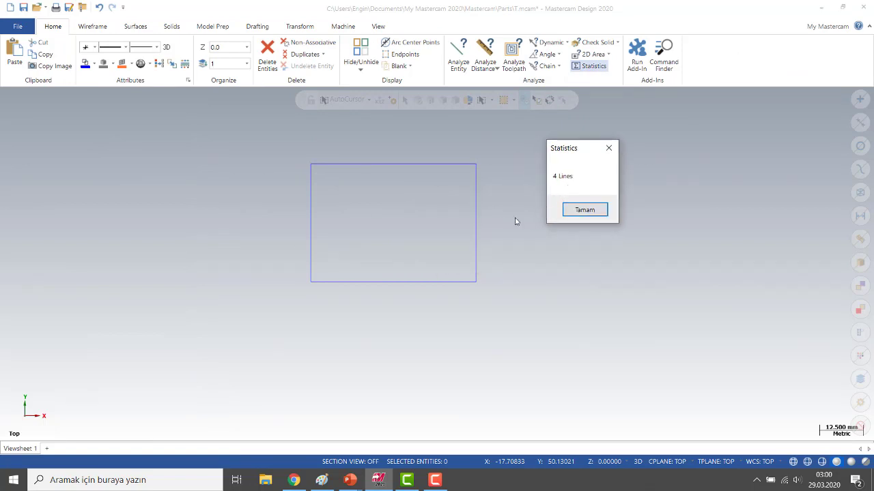
pyautogui.click(584, 210)
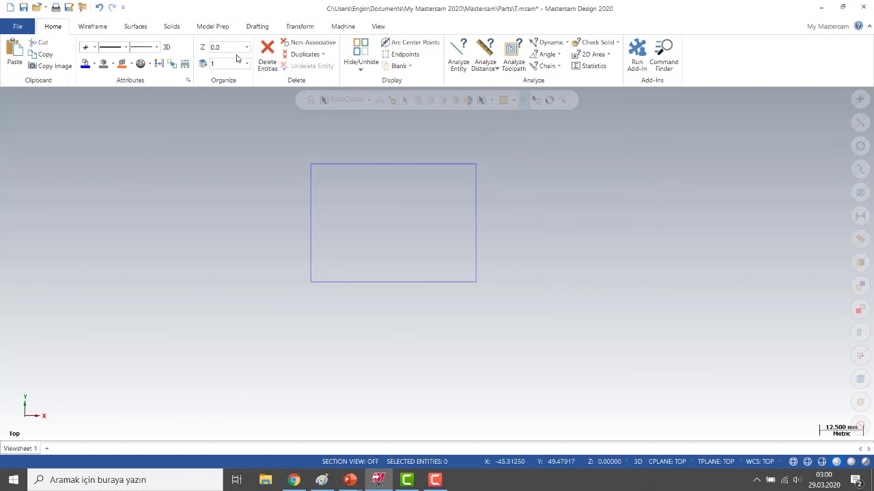
# Step: Draw a center-point circle with a radius of about 11.2 mm inside the rectangle
pyautogui.click(89, 26)
pyautogui.click(179, 55)
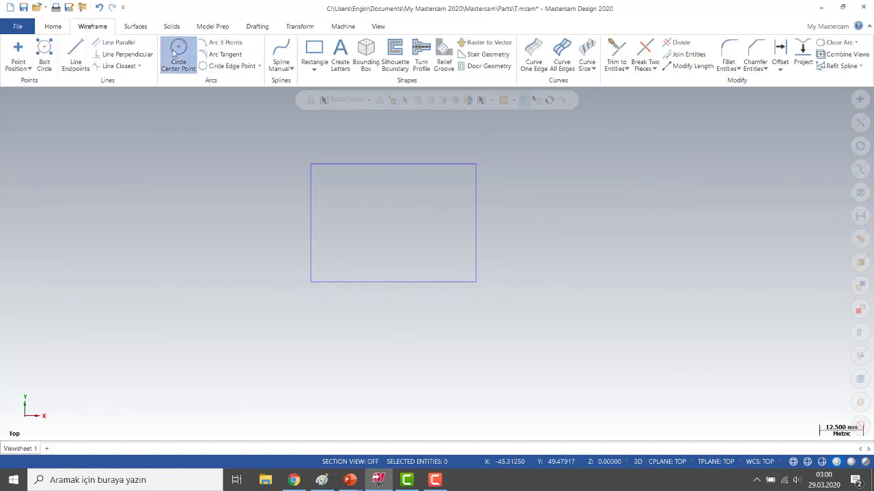
pyautogui.click(493, 230)
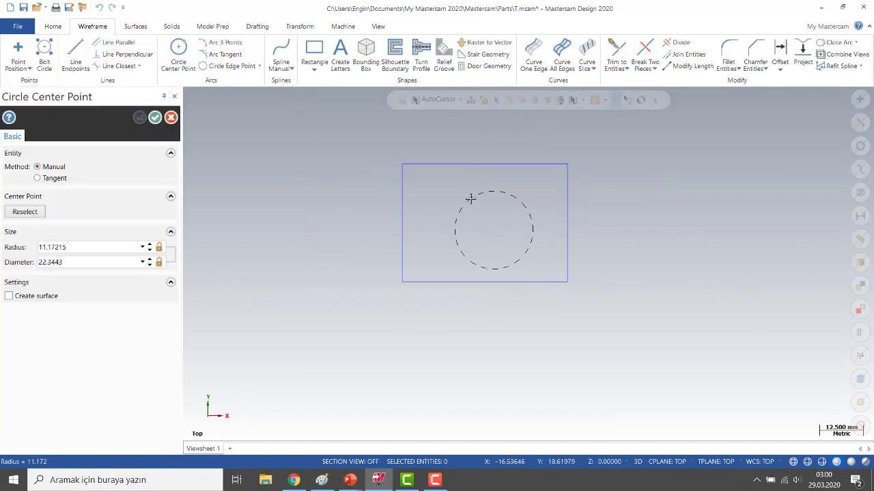
pyautogui.click(469, 197)
pyautogui.press('Escape')
# Step: Check the entity statistics again with the circle added to the rectangle
pyautogui.click(54, 27)
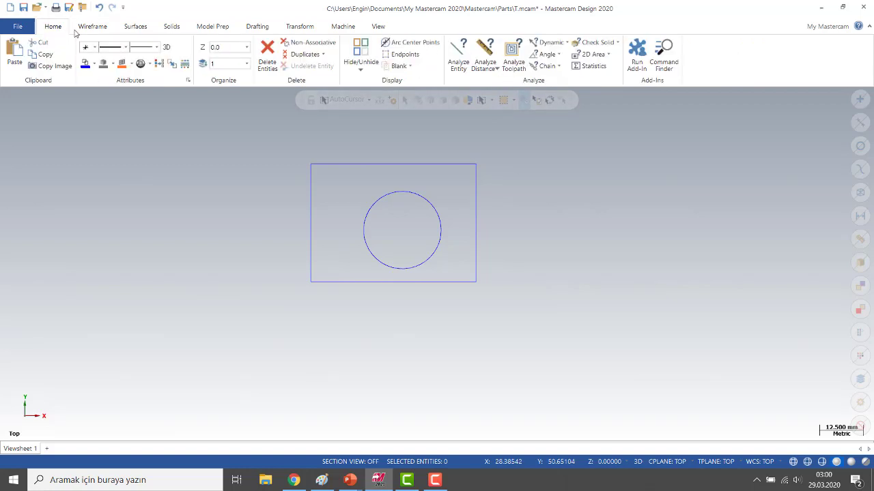
pyautogui.click(591, 65)
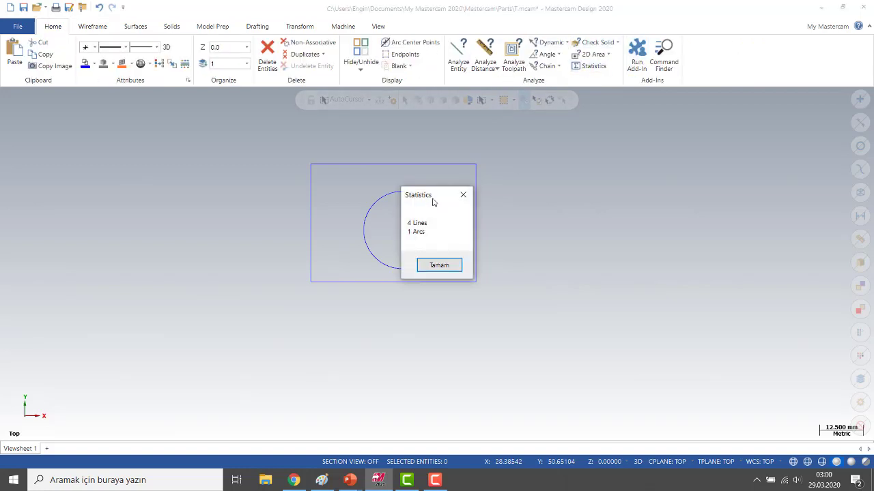
pyautogui.click(438, 266)
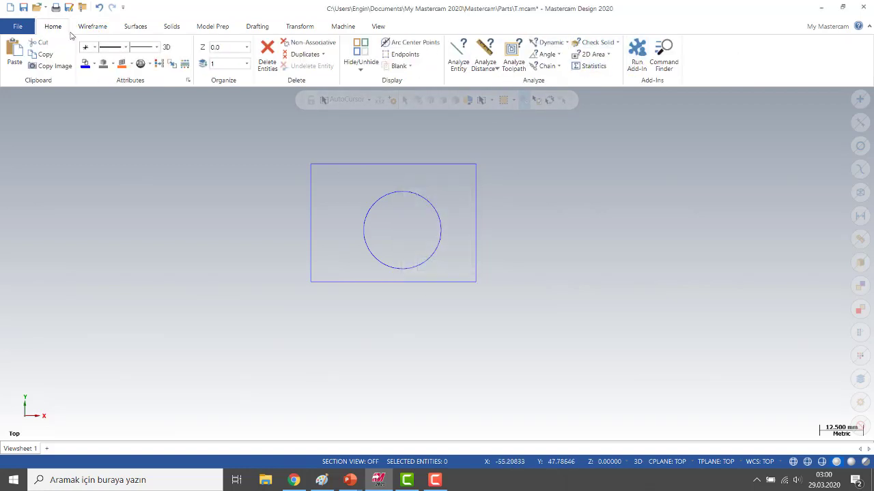
# Step: Create a six-sided flat polygon with a radius of about 16.4 mm around the circle
pyautogui.click(81, 26)
pyautogui.click(314, 68)
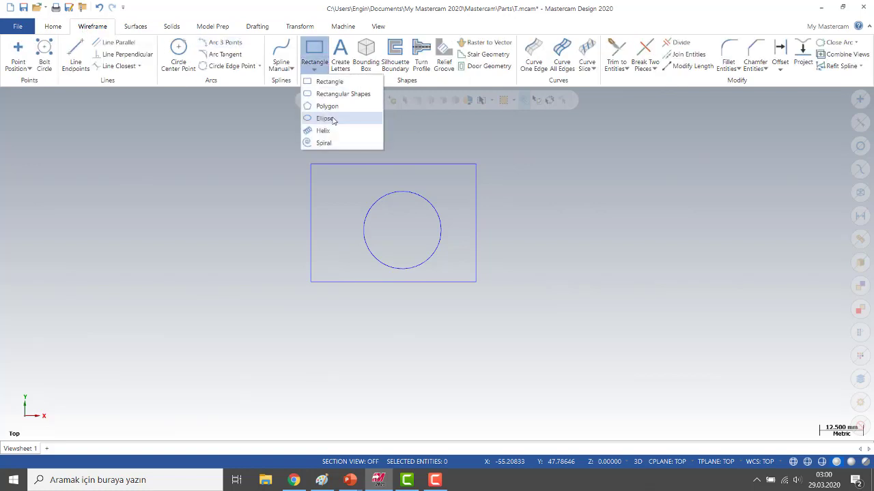
pyautogui.click(324, 106)
pyautogui.click(493, 231)
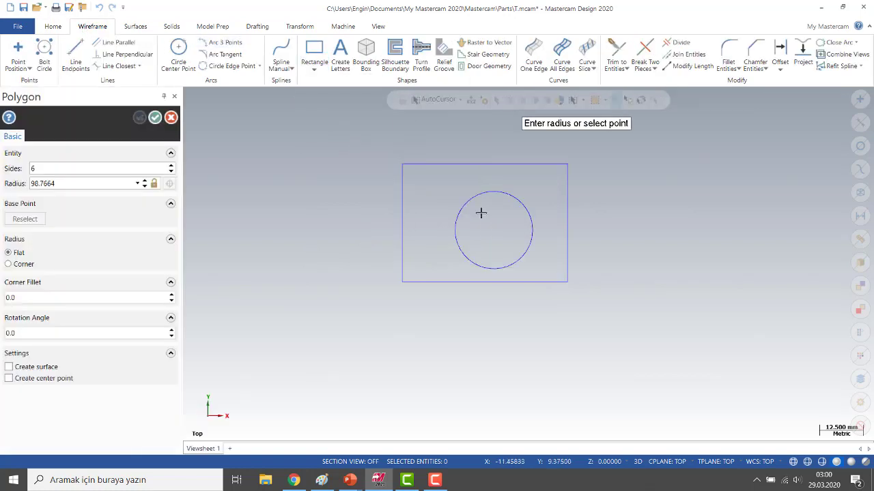
pyautogui.click(457, 178)
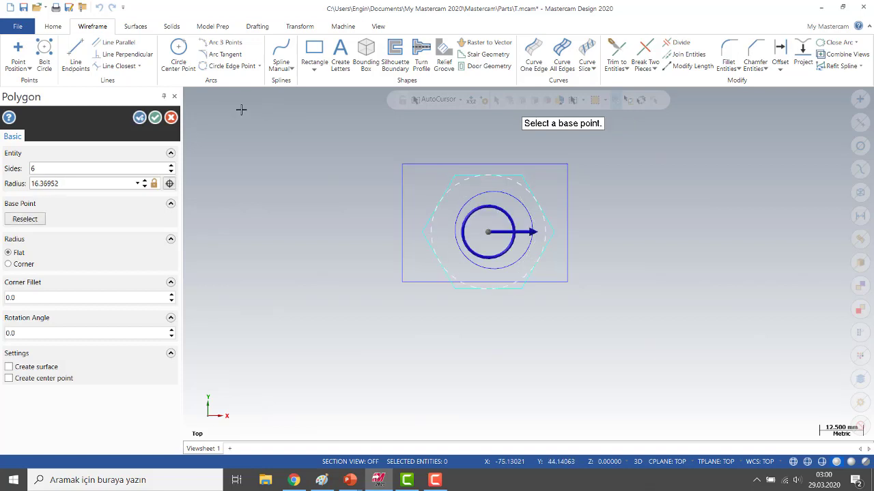
pyautogui.click(155, 118)
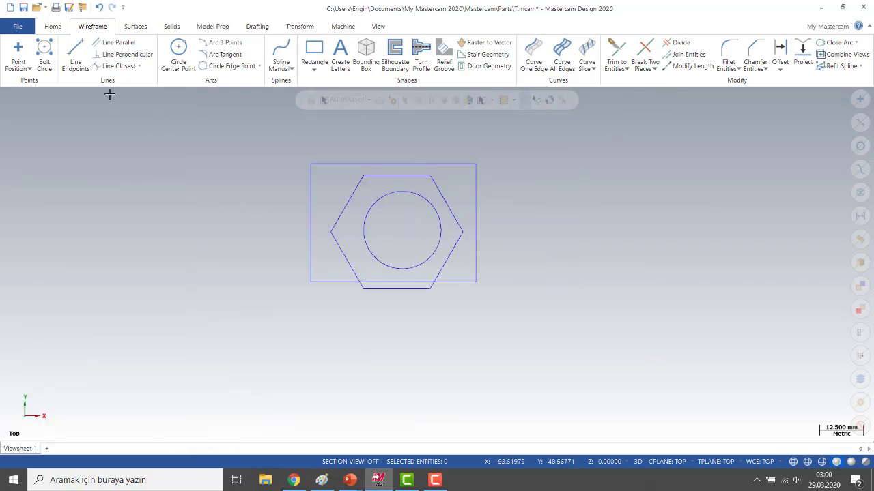
# Step: Check the entity statistics with the hexagon included, and delete the rectangle, circle and hexagon
pyautogui.click(51, 27)
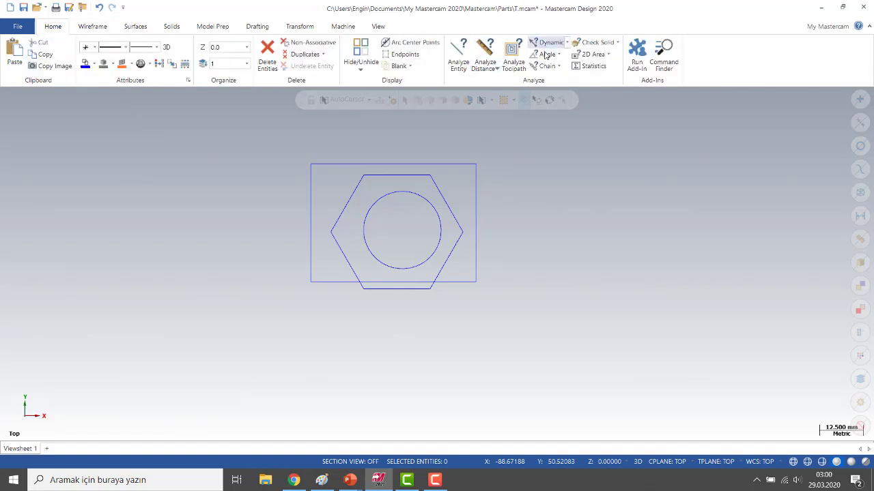
pyautogui.click(589, 66)
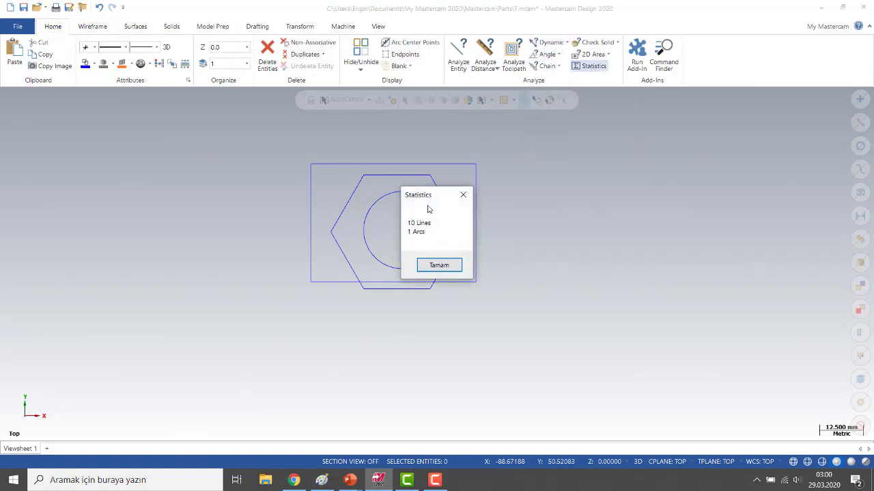
pyautogui.moveTo(440, 200); pyautogui.dragTo(560, 160)
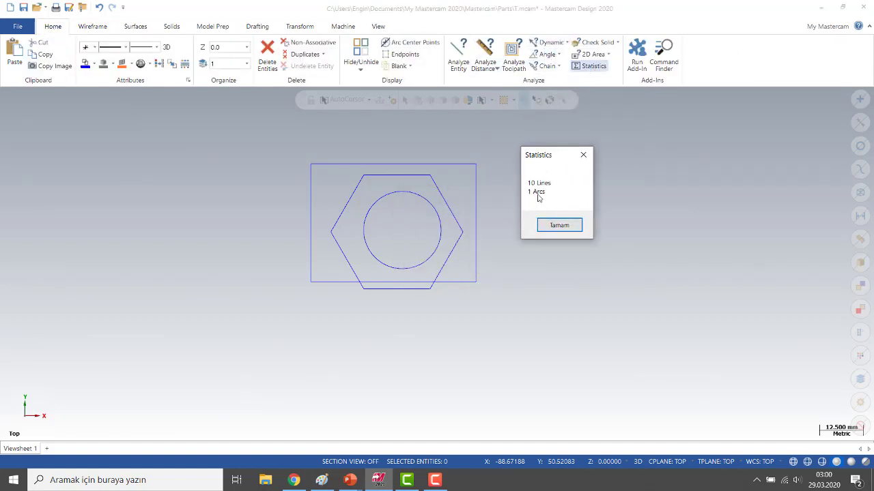
pyautogui.click(560, 225)
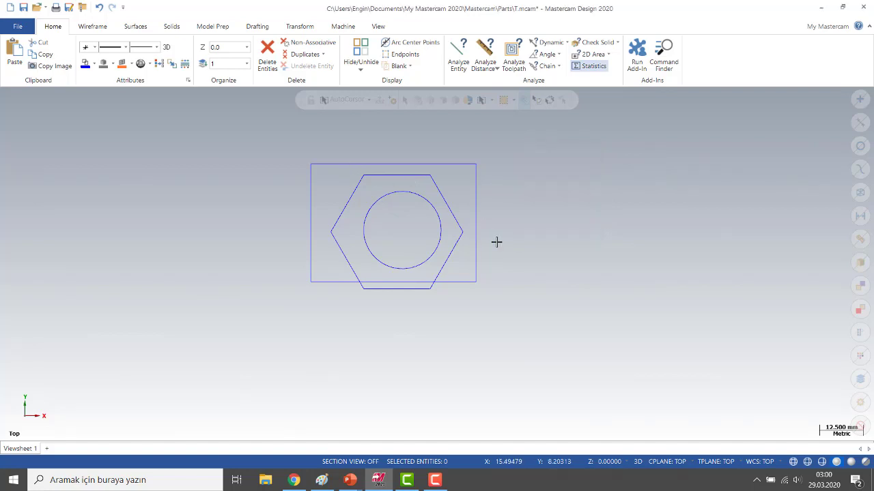
pyautogui.moveTo(275, 142); pyautogui.dragTo(539, 330)
pyautogui.press('Delete')
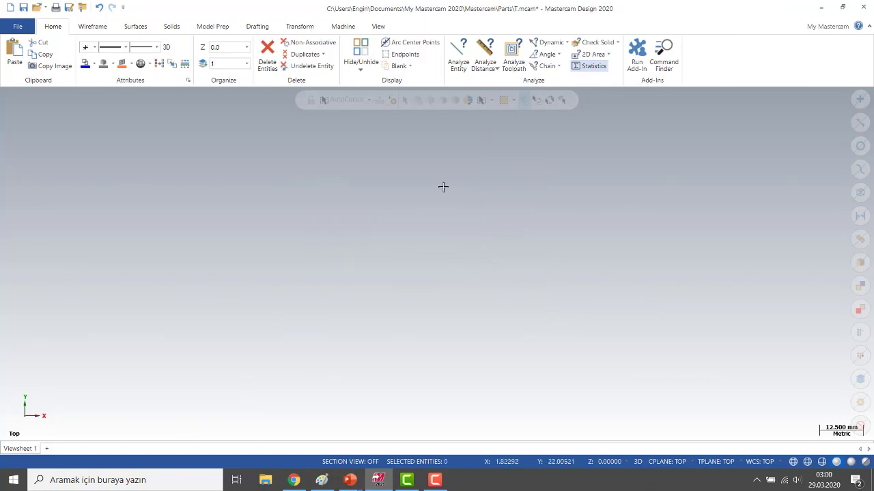
# Step: Examine the available solid check and area analysis commands, including Solid Properties, Test Surface, Curvature and Surface Area
pyautogui.click(612, 45)
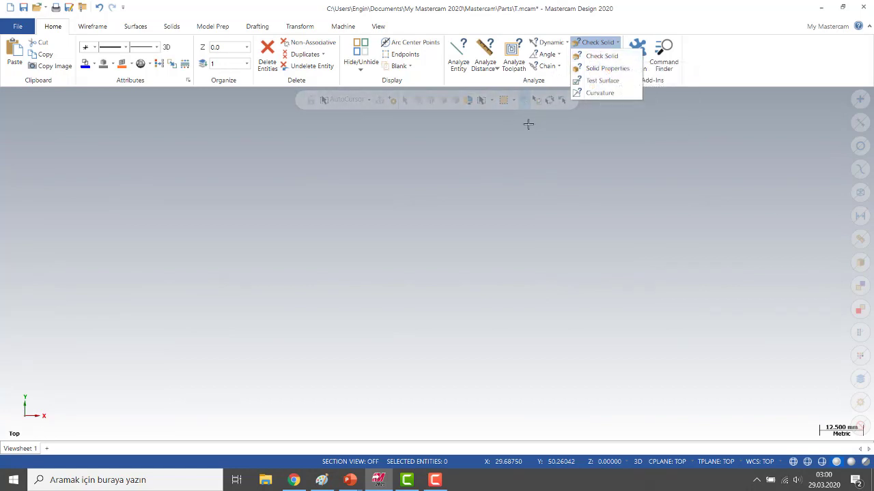
pyautogui.click(549, 99)
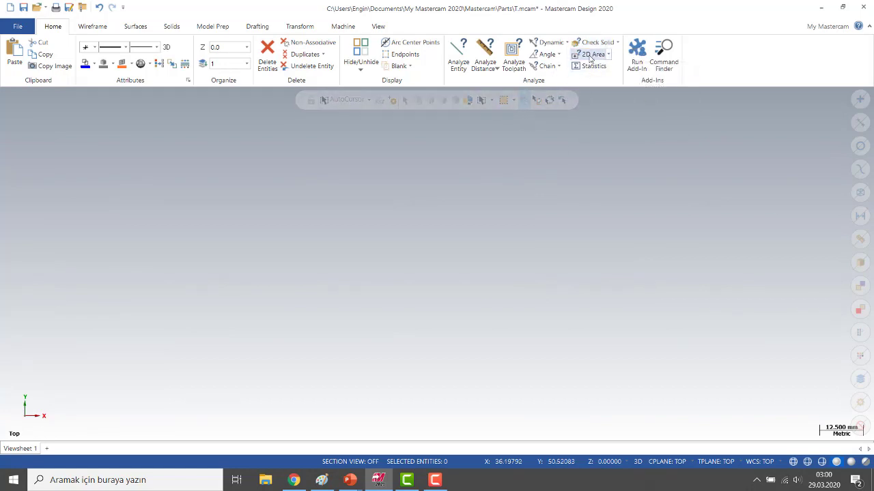
pyautogui.click(608, 55)
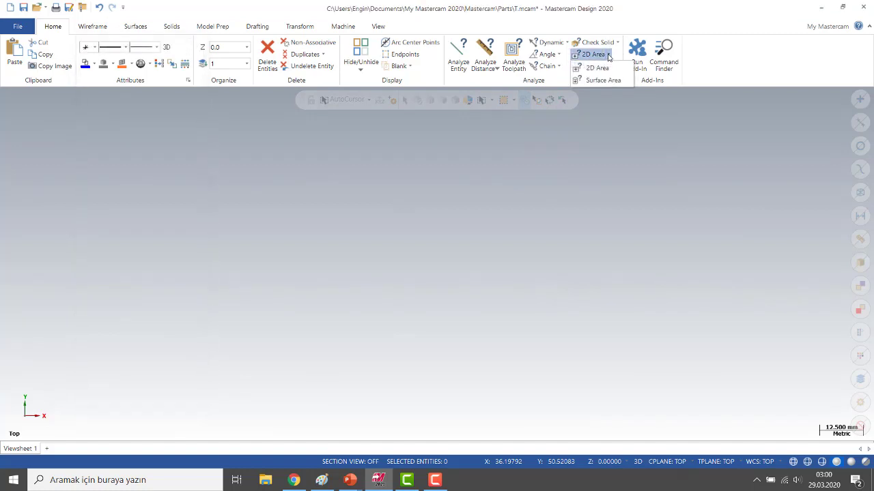
pyautogui.click(612, 42)
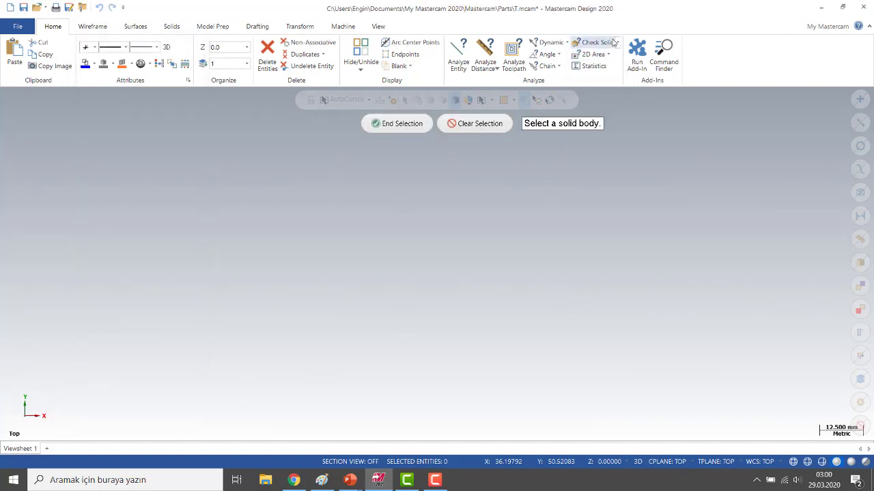
pyautogui.click(618, 43)
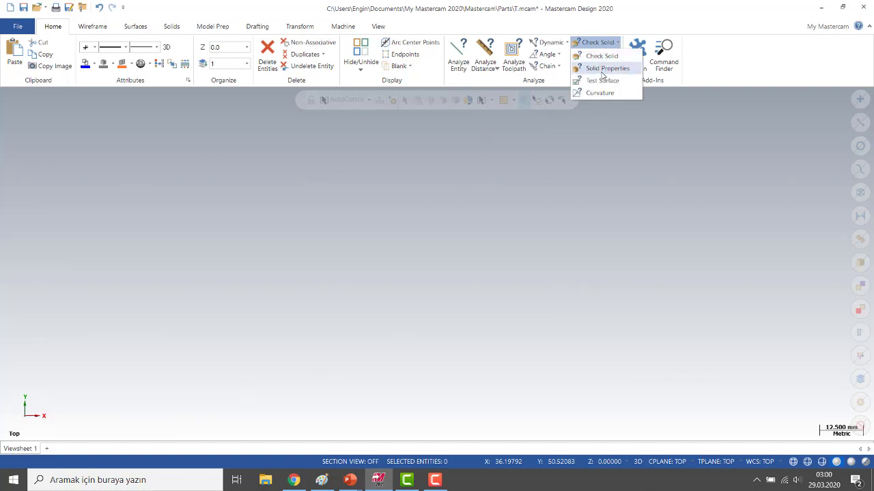
pyautogui.click(610, 42)
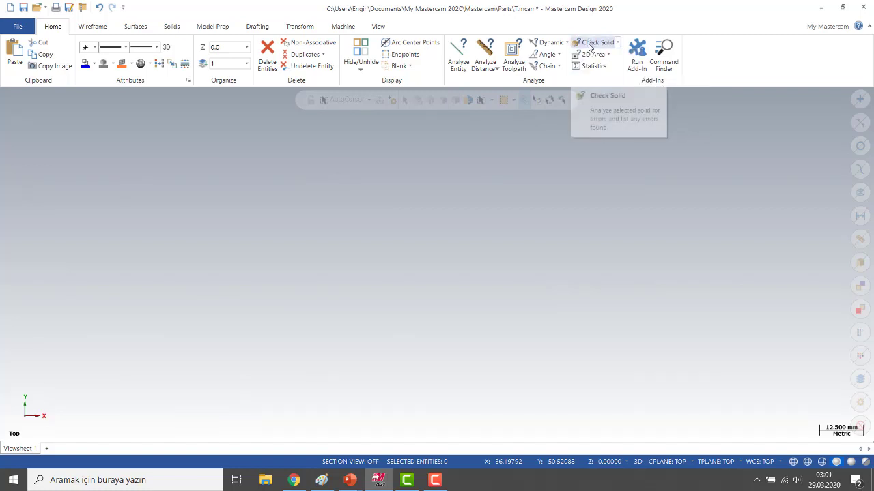
pyautogui.click(610, 54)
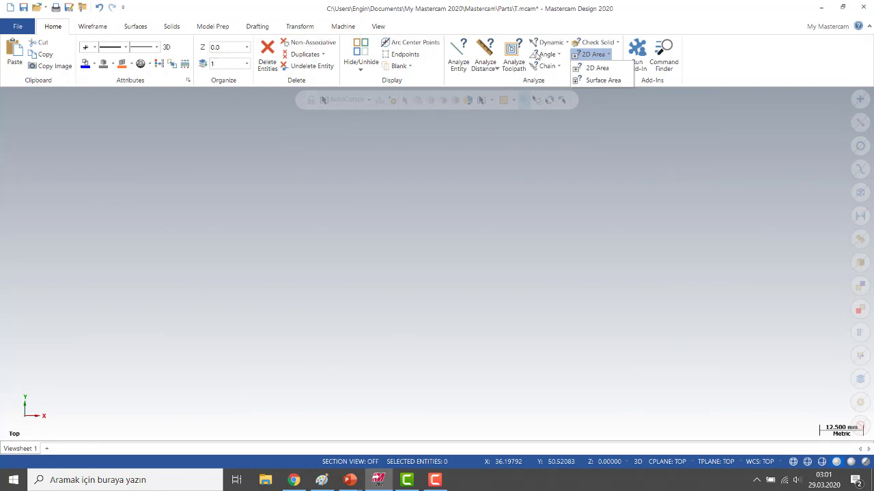
pyautogui.click(624, 167)
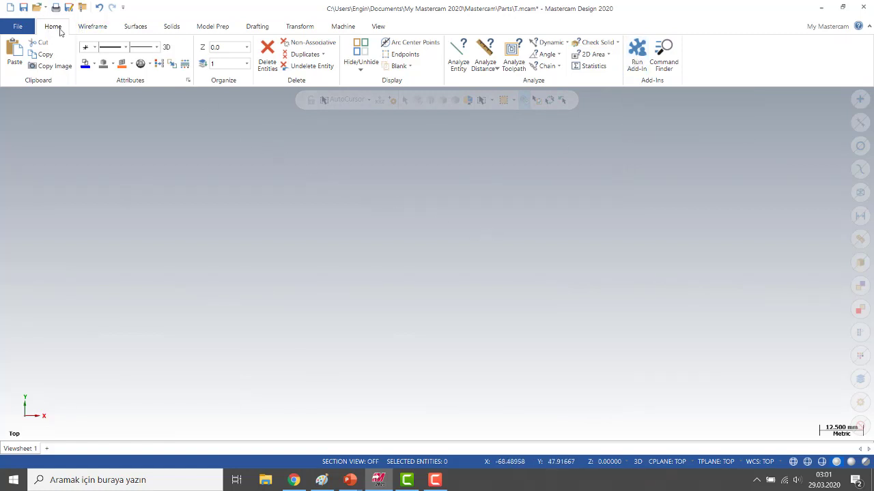
# Step: Draw a rectangle about 71 mm wide and 26.3 mm high in the empty graphics view
pyautogui.click(102, 29)
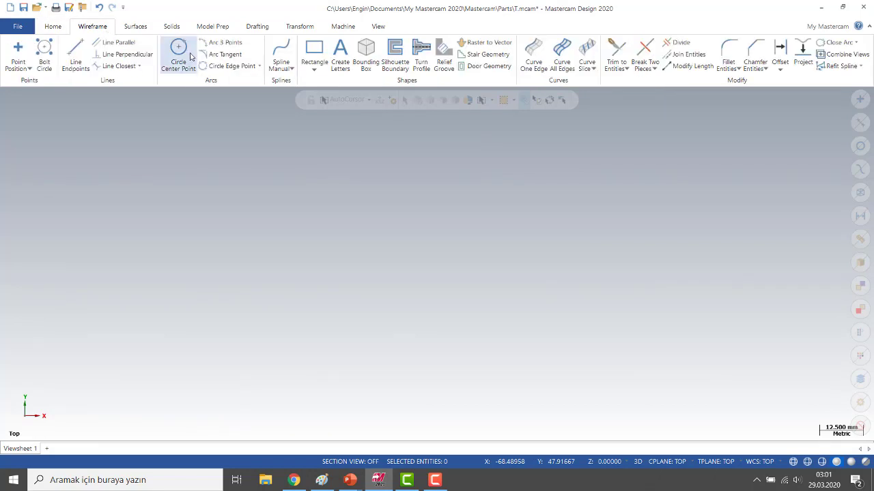
pyautogui.click(314, 51)
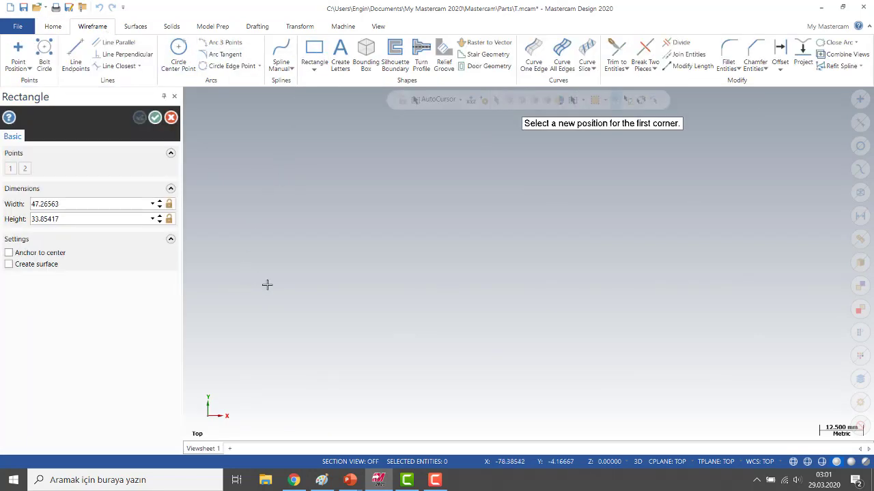
pyautogui.click(373, 288)
pyautogui.click(622, 196)
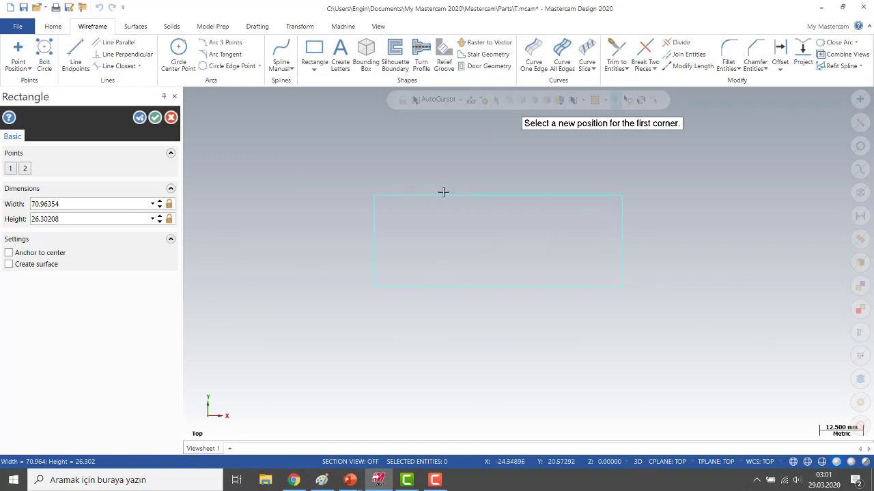
pyautogui.press('Escape')
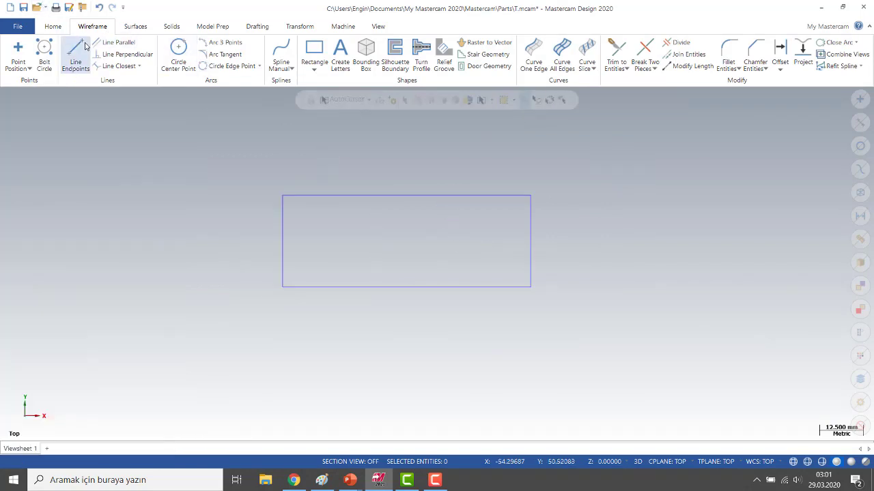
pyautogui.click(53, 28)
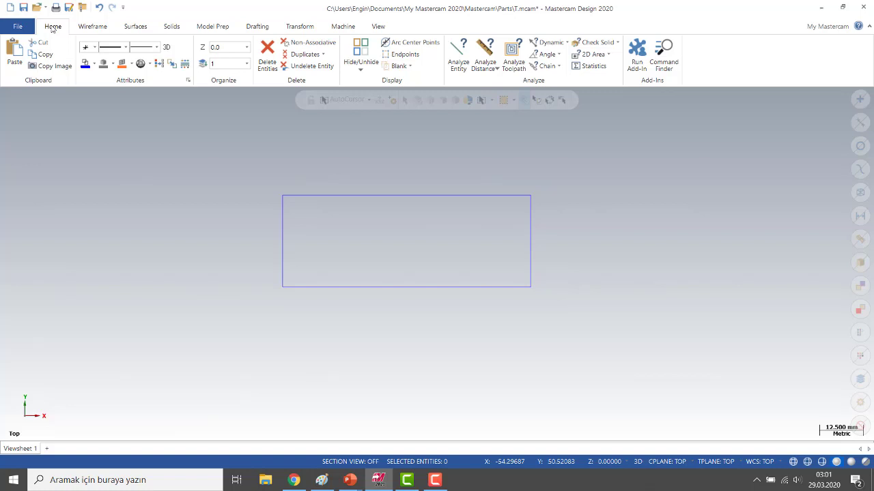
pyautogui.click(93, 27)
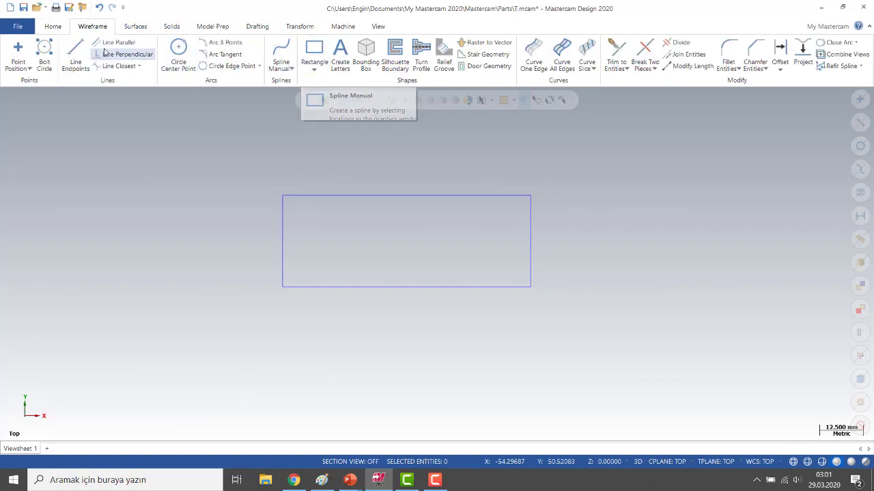
# Step: Draw lines about 41 mm, 22 mm and 33 mm long directly over the rectangle's lower, right and upper edges
pyautogui.click(76, 54)
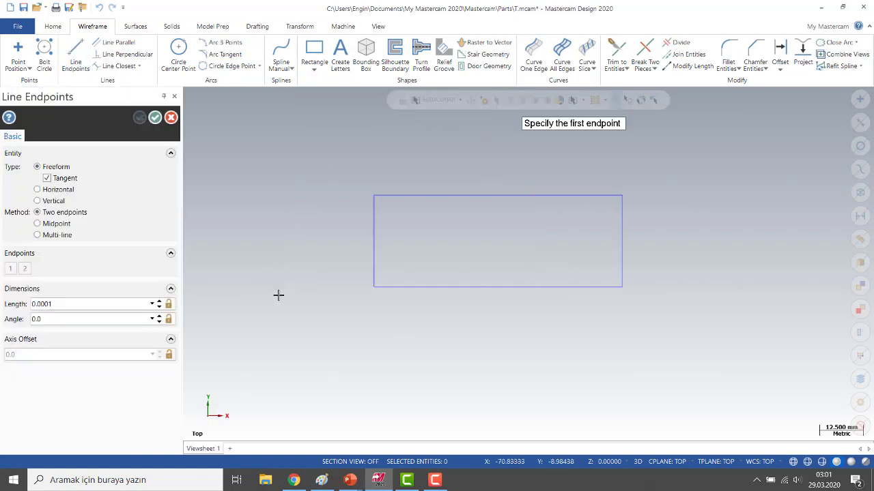
pyautogui.click(374, 288)
pyautogui.click(520, 287)
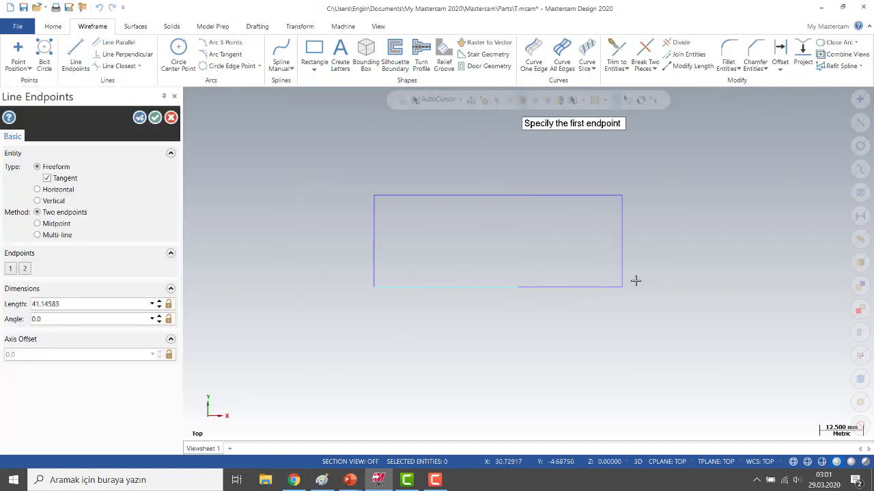
pyautogui.click(622, 287)
pyautogui.click(622, 196)
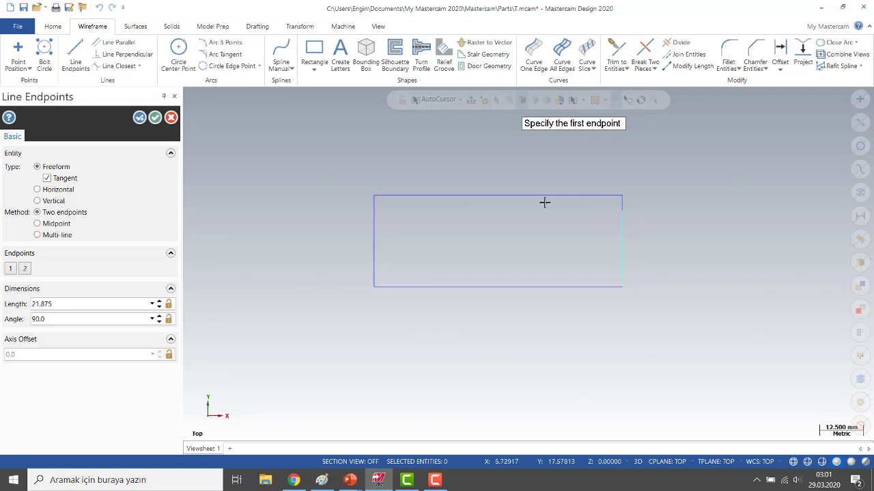
pyautogui.click(622, 196)
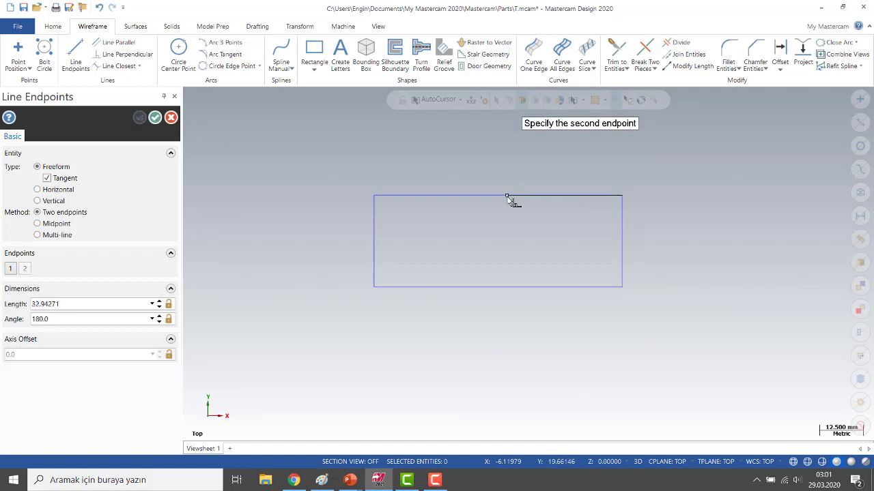
pyautogui.click(510, 197)
pyautogui.press('Escape')
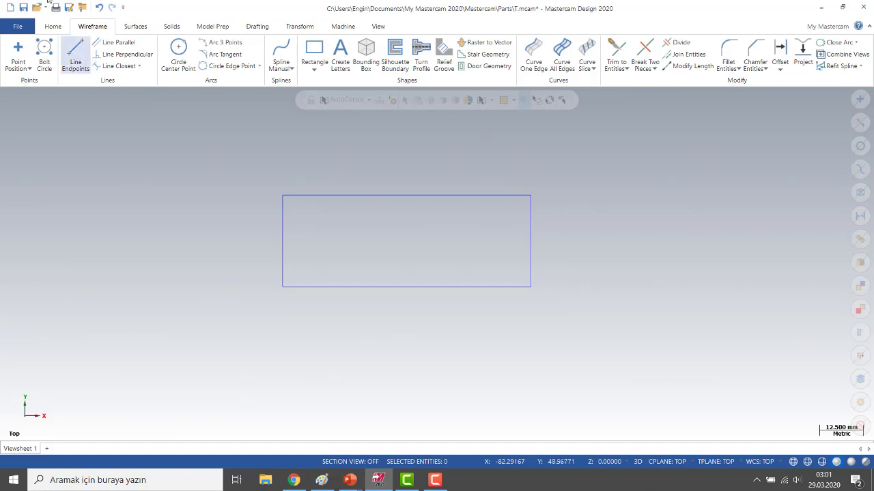
# Step: Run the FindOverlap.dll add-in from the chooks folder
pyautogui.click(55, 27)
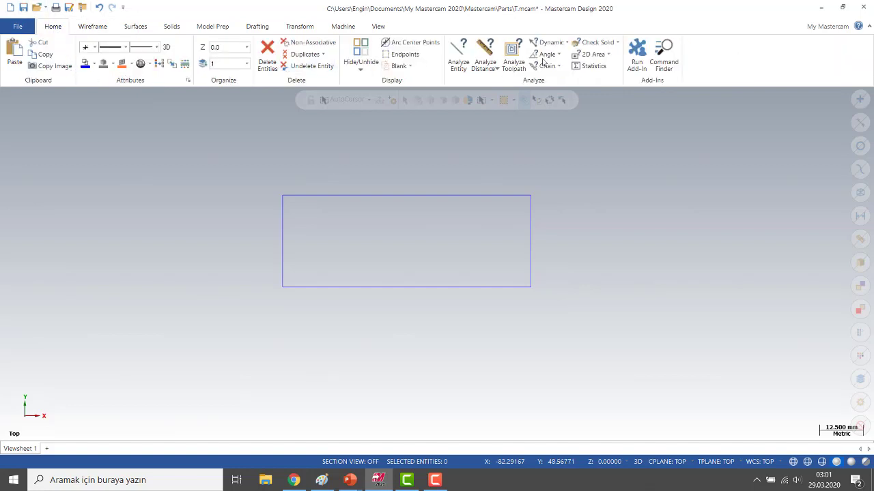
pyautogui.click(636, 51)
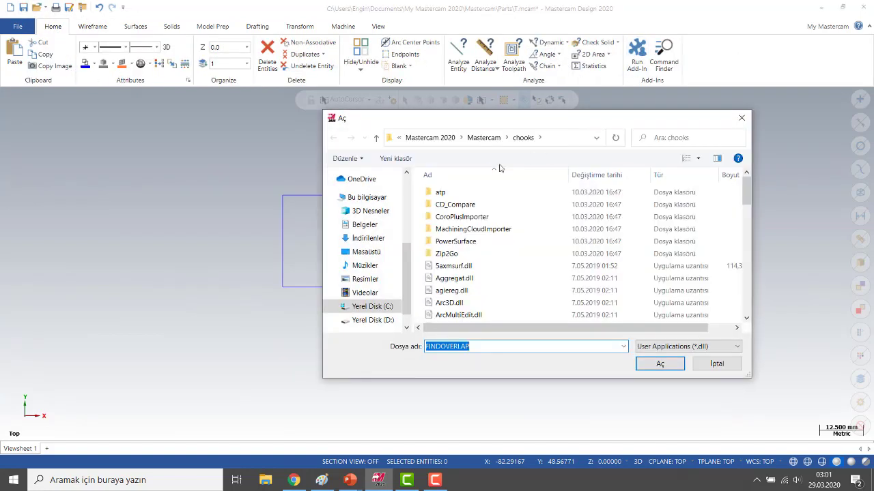
pyautogui.moveTo(518, 120); pyautogui.dragTo(608, 85)
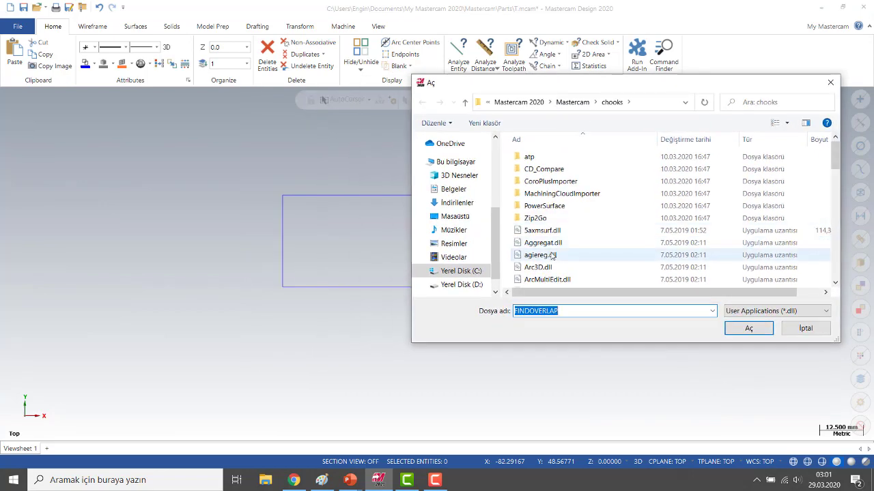
pyautogui.click(553, 256)
pyautogui.scroll(-6, 551, 256)
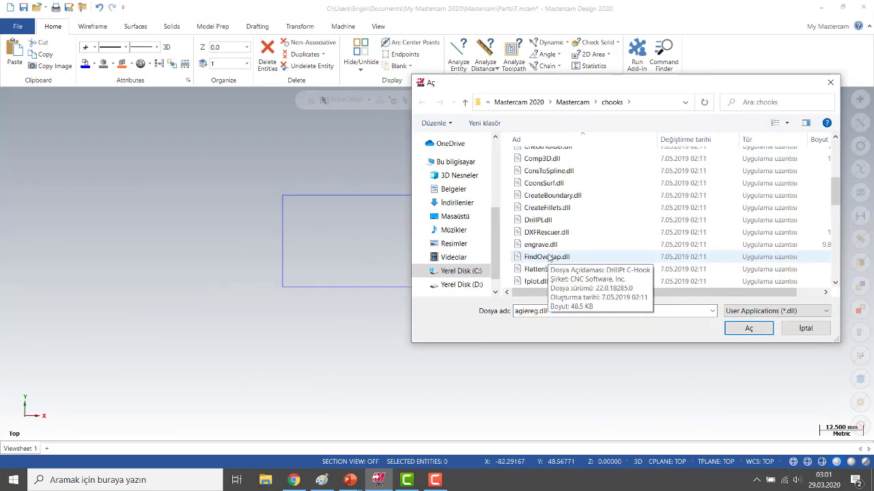
pyautogui.click(543, 261)
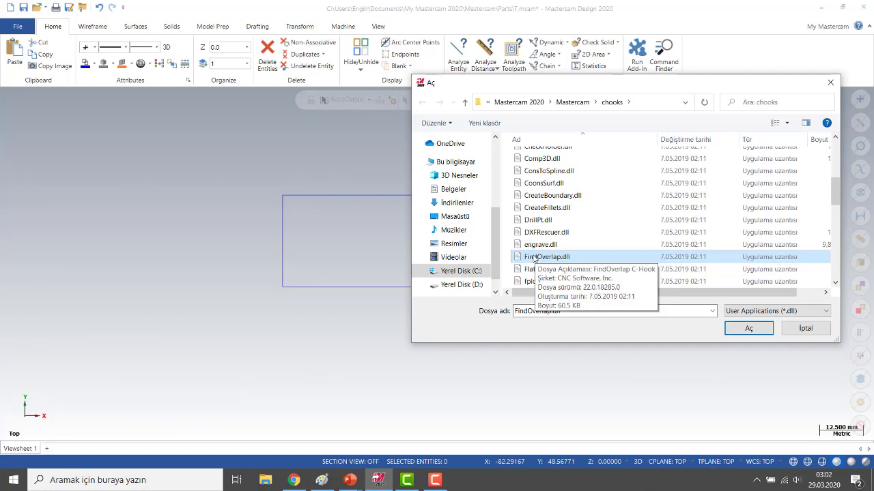
pyautogui.click(738, 333)
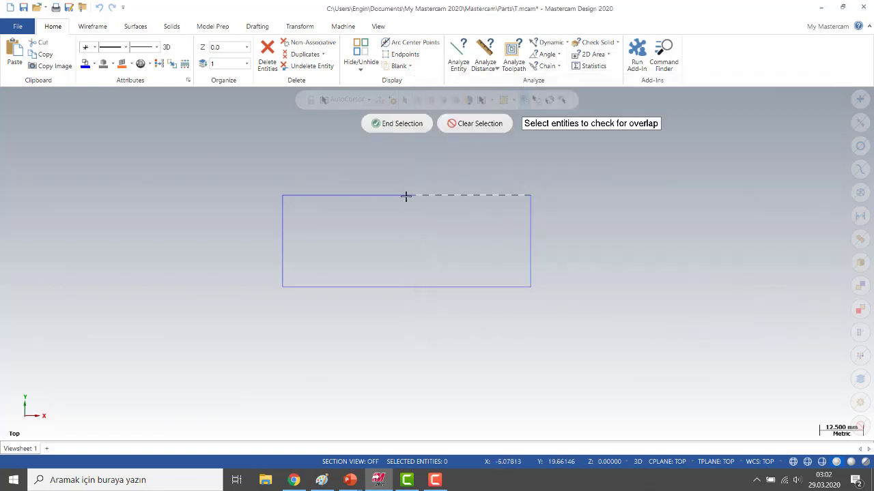
# Step: Check the whole rectangle and its added lines for overlaps, and close the check without cleaning up
pyautogui.moveTo(225, 158); pyautogui.dragTo(667, 344)
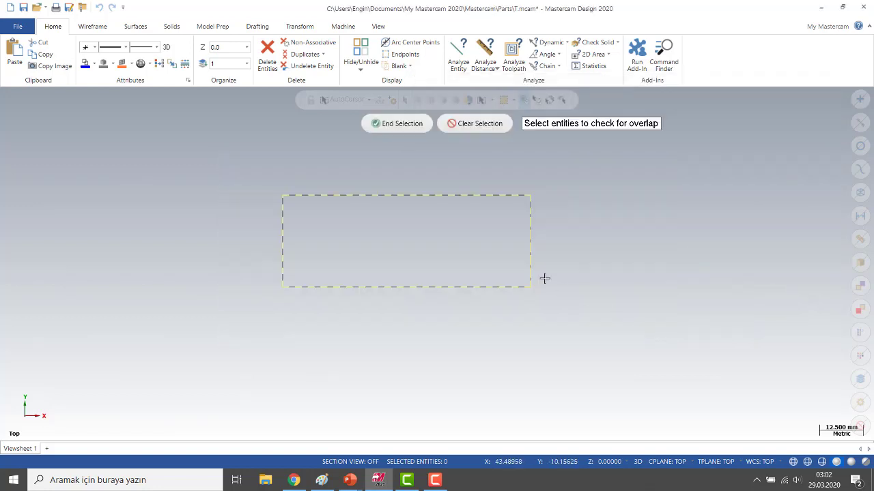
pyautogui.click(395, 125)
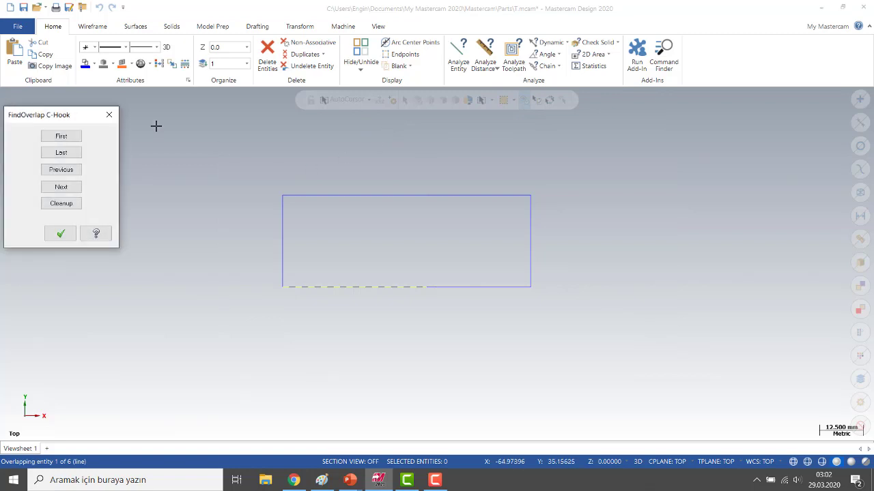
pyautogui.moveTo(64, 120); pyautogui.dragTo(630, 140)
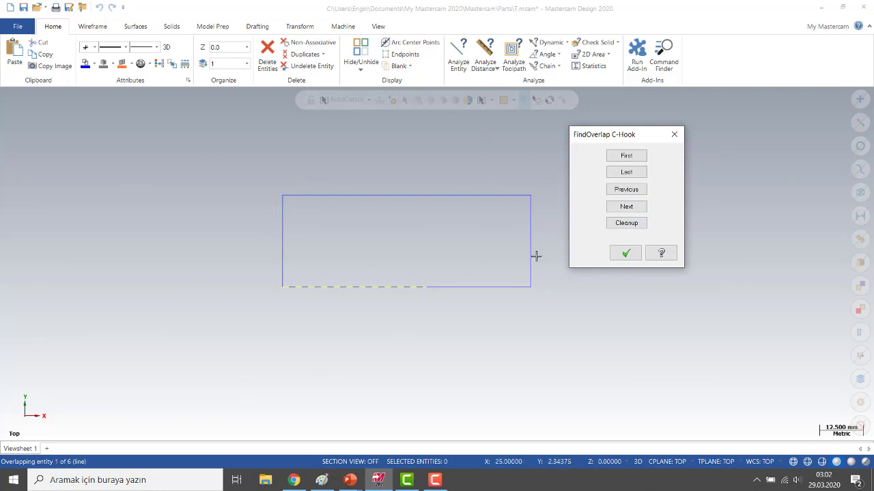
pyautogui.click(624, 253)
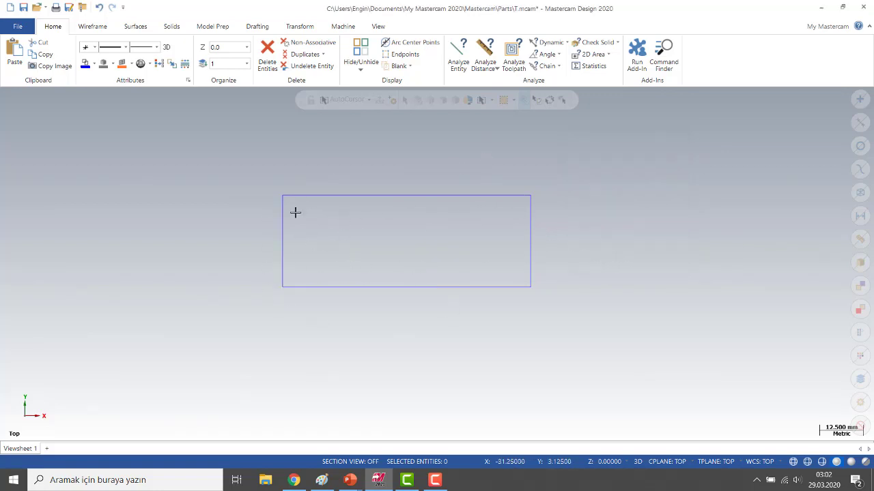
# Step: Inspect the rectangle's lines by selecting them all, and check the entity statistics before any cleanup
pyautogui.moveTo(254, 160)
pyautogui.mouseDown()
pyautogui.moveTo(661, 361)
pyautogui.moveTo(657, 351)
pyautogui.mouseUp()
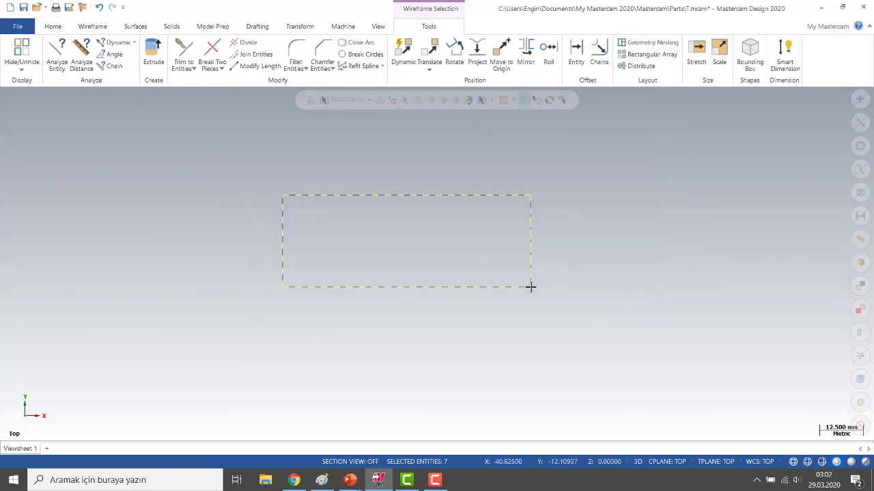
pyautogui.click(456, 263)
pyautogui.moveTo(263, 181); pyautogui.dragTo(596, 299)
pyautogui.click(562, 303)
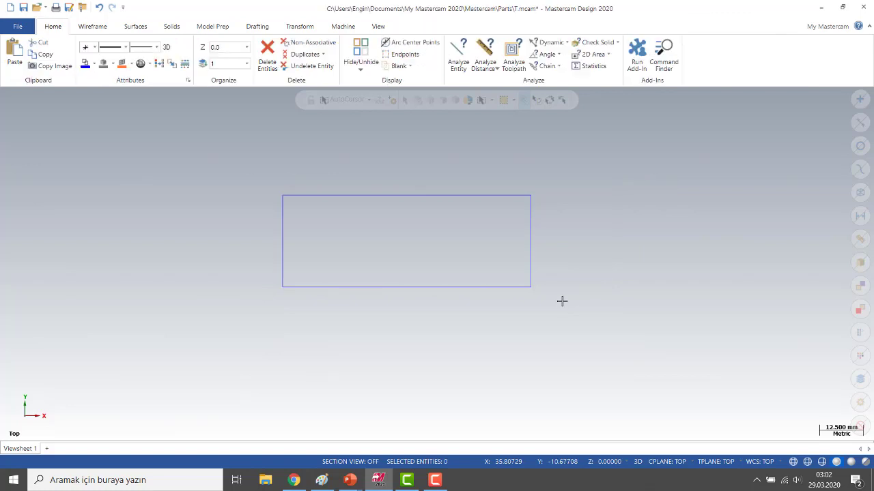
pyautogui.moveTo(260, 181); pyautogui.dragTo(581, 308)
pyautogui.click(501, 267)
pyautogui.click(580, 66)
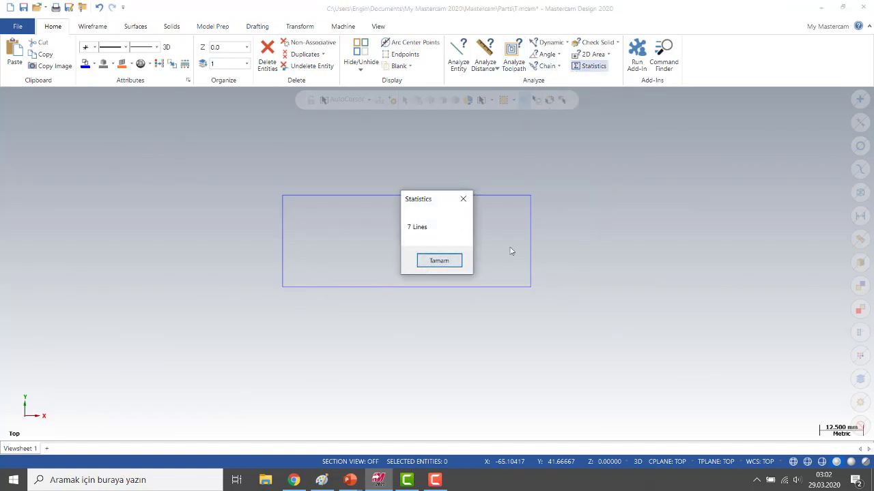
pyautogui.click(436, 260)
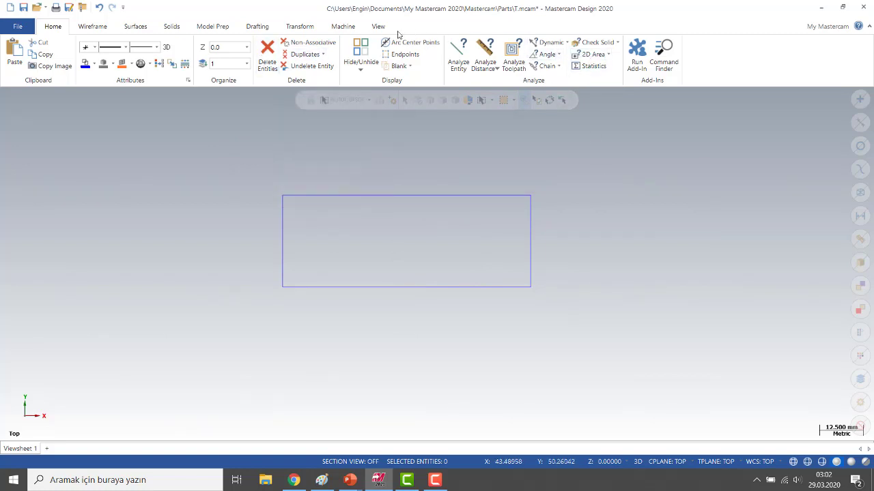
# Step: Run the FindOverlap add-in again on all the rectangle's lines and clean up the overlapping entities
pyautogui.click(634, 53)
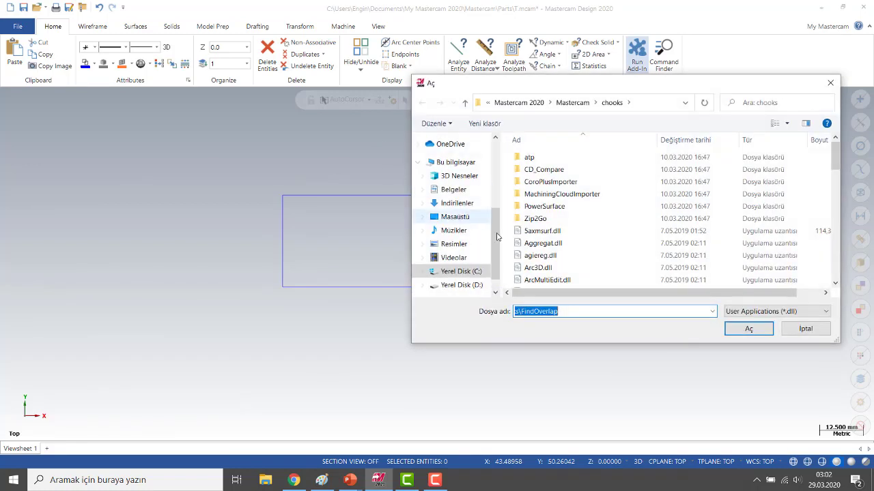
pyautogui.click(748, 329)
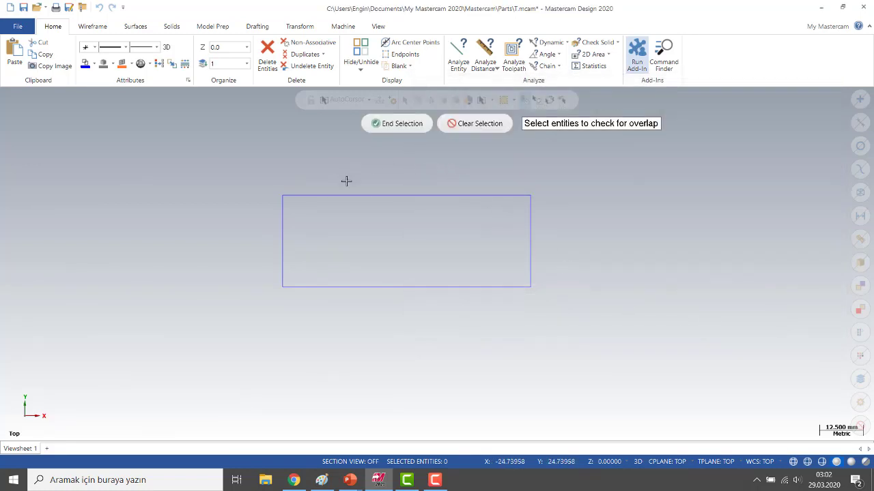
pyautogui.click(310, 196)
pyautogui.click(531, 212)
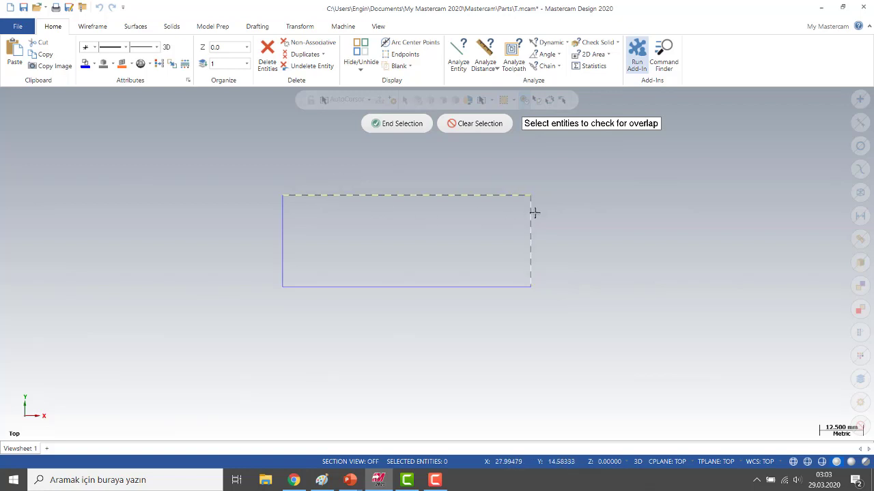
pyautogui.click(448, 287)
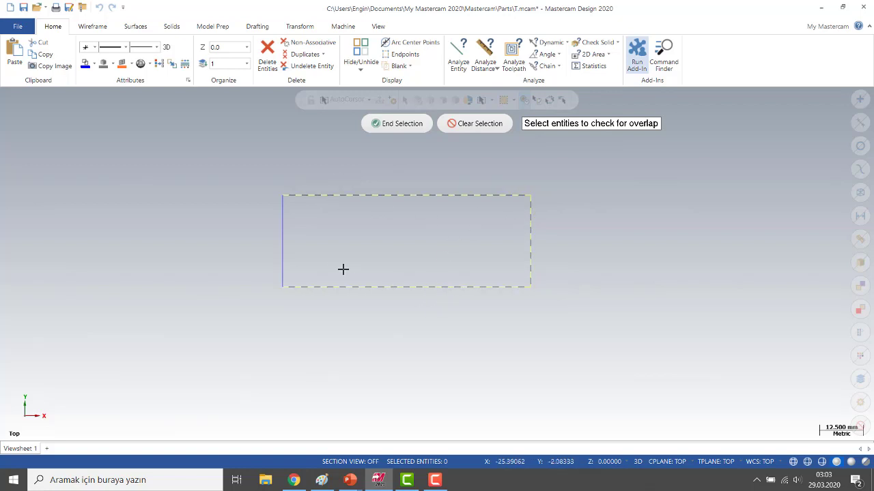
pyautogui.click(284, 239)
pyautogui.moveTo(249, 164); pyautogui.dragTo(618, 314)
pyautogui.click(398, 124)
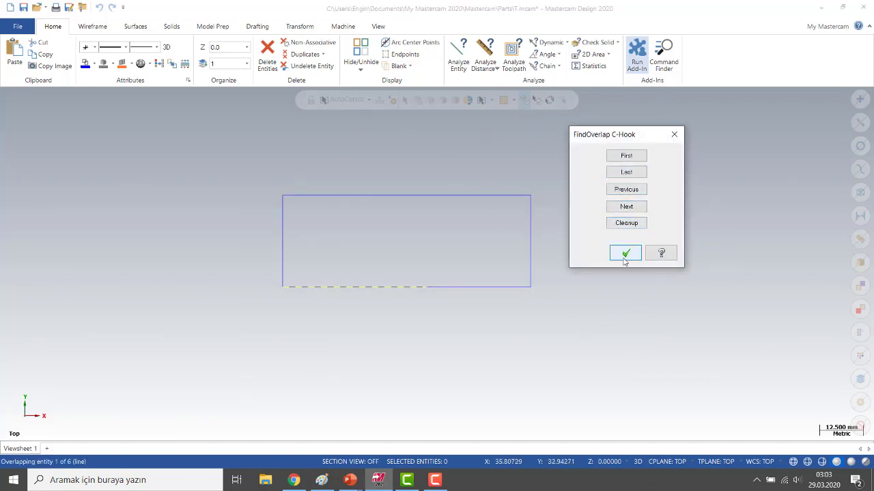
pyautogui.click(624, 225)
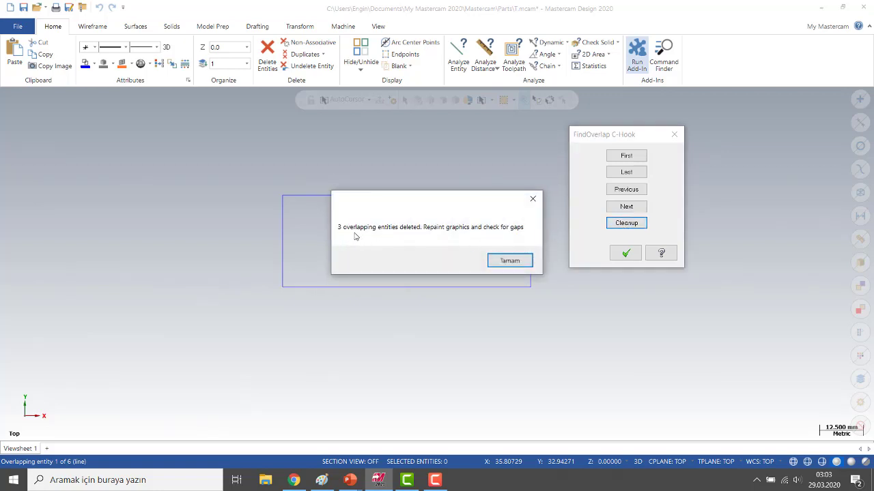
pyautogui.click(508, 261)
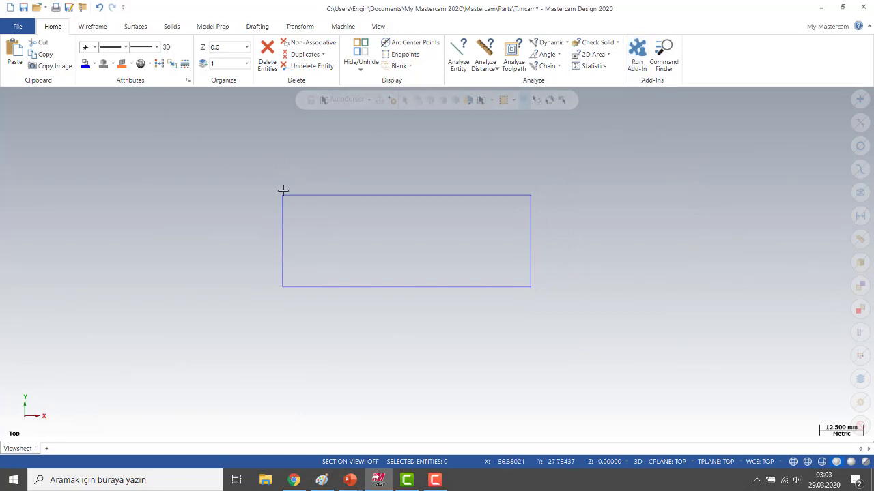
# Step: Check the entity statistics after the overlap cleanup
pyautogui.click(591, 65)
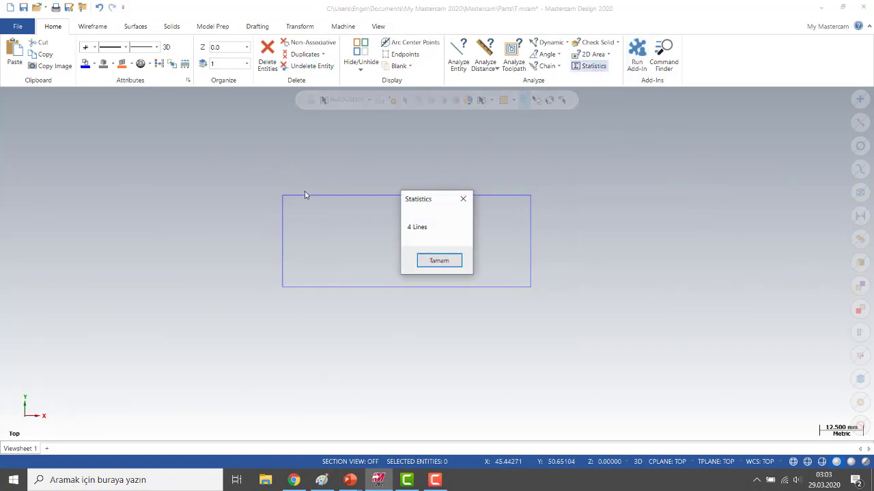
pyautogui.moveTo(431, 198); pyautogui.dragTo(654, 172)
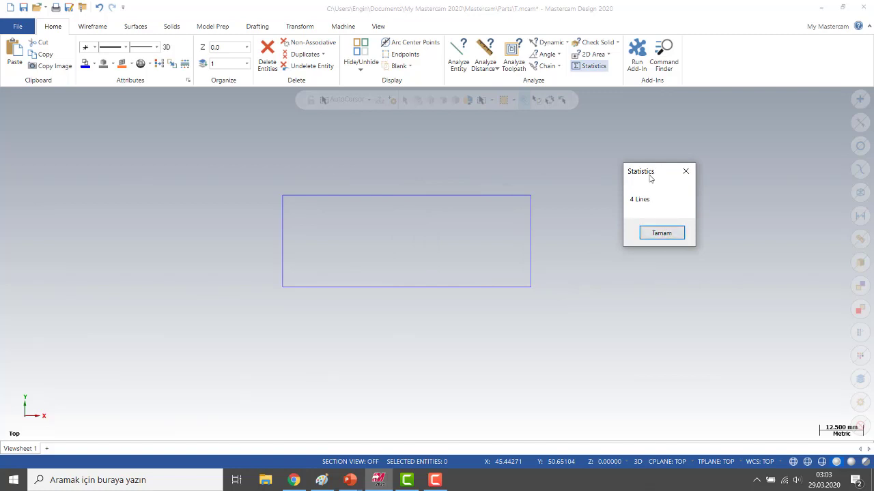
pyautogui.moveTo(652, 179); pyautogui.dragTo(589, 211)
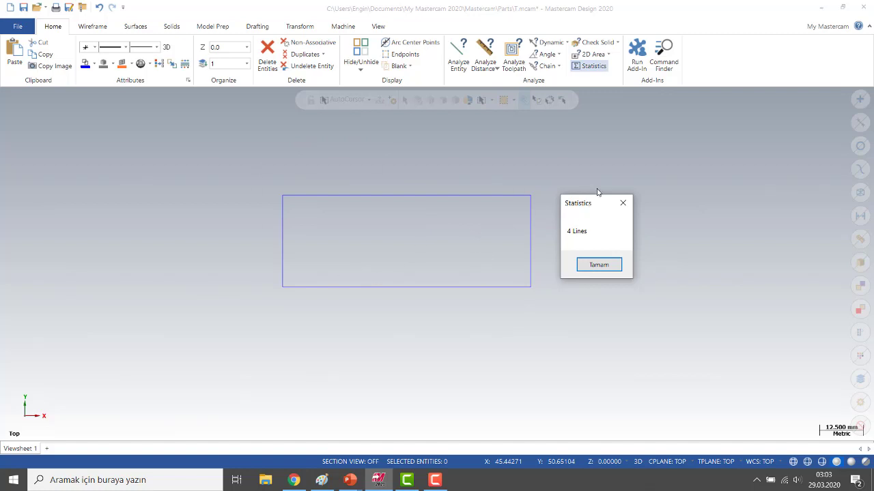
pyautogui.moveTo(592, 206); pyautogui.dragTo(613, 180)
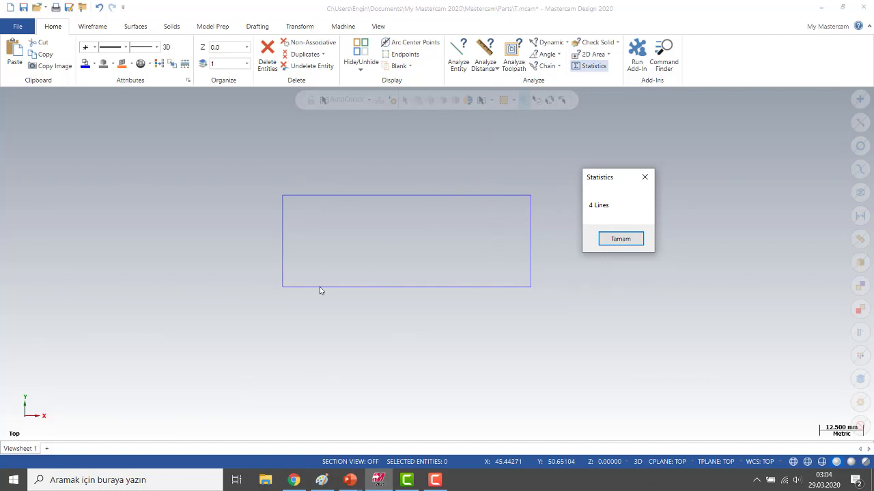
pyautogui.click(618, 239)
pyautogui.click(437, 479)
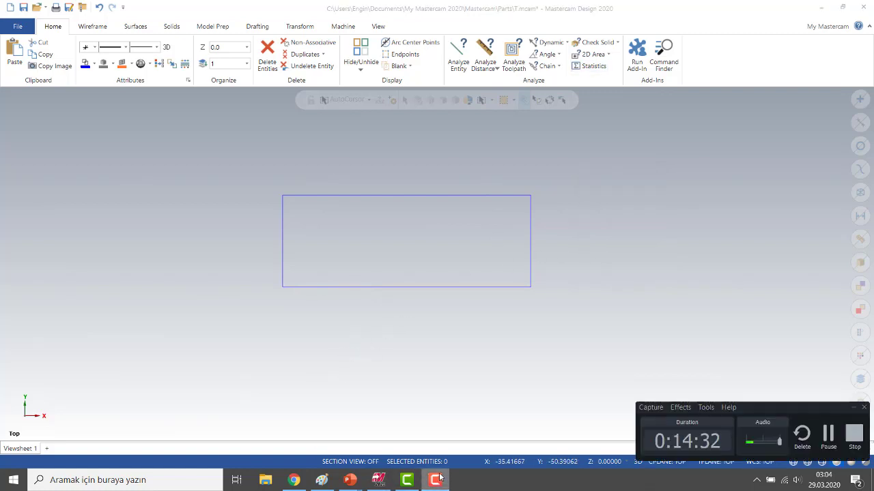